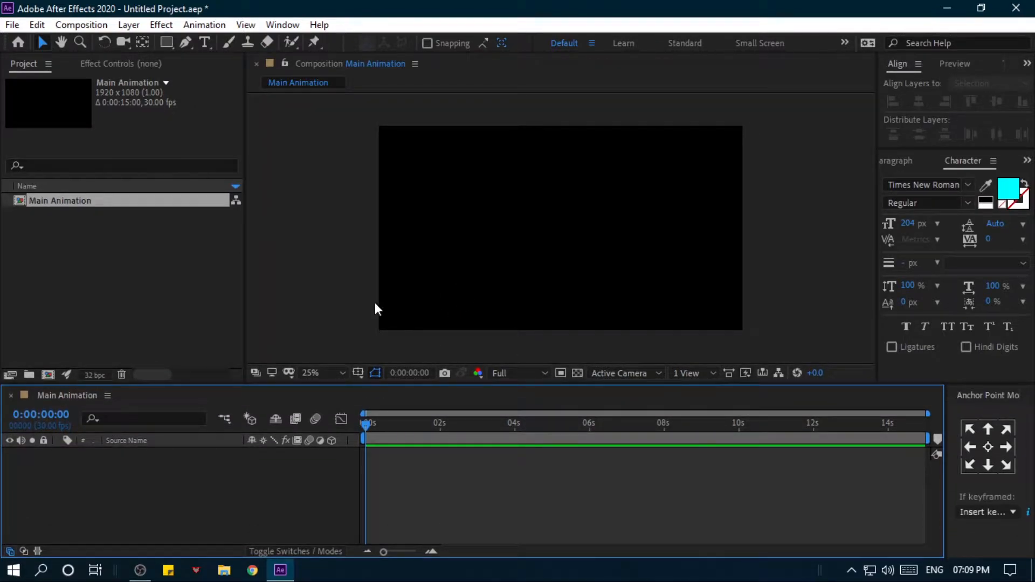
# - Create a new composition named Logo Shatter with the existing 1920 x 1080, 30 fps, 15-second settings
pyautogui.click(48, 375)
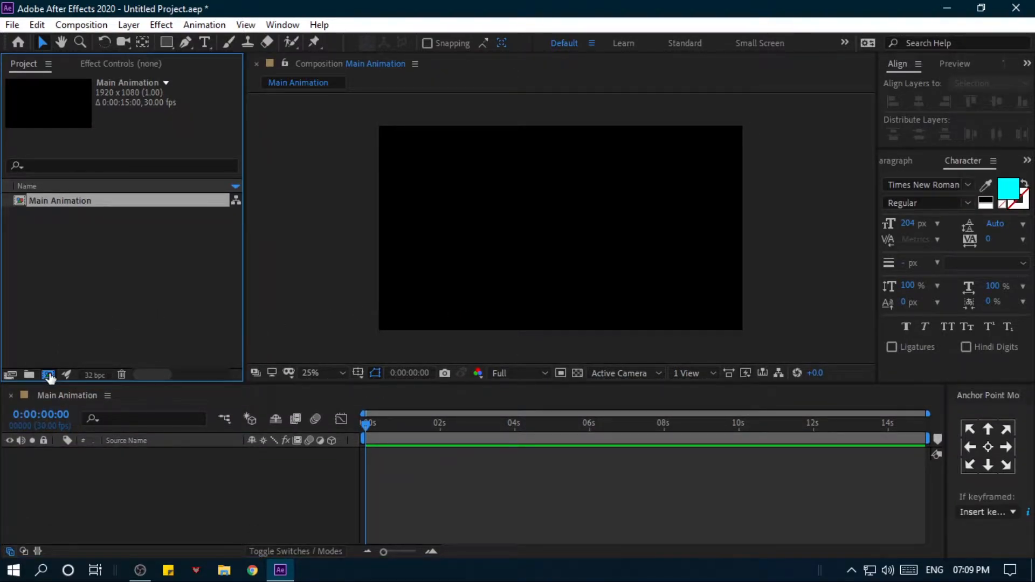
pyautogui.click(514, 113)
pyautogui.moveTo(514, 113); pyautogui.dragTo(418, 118)
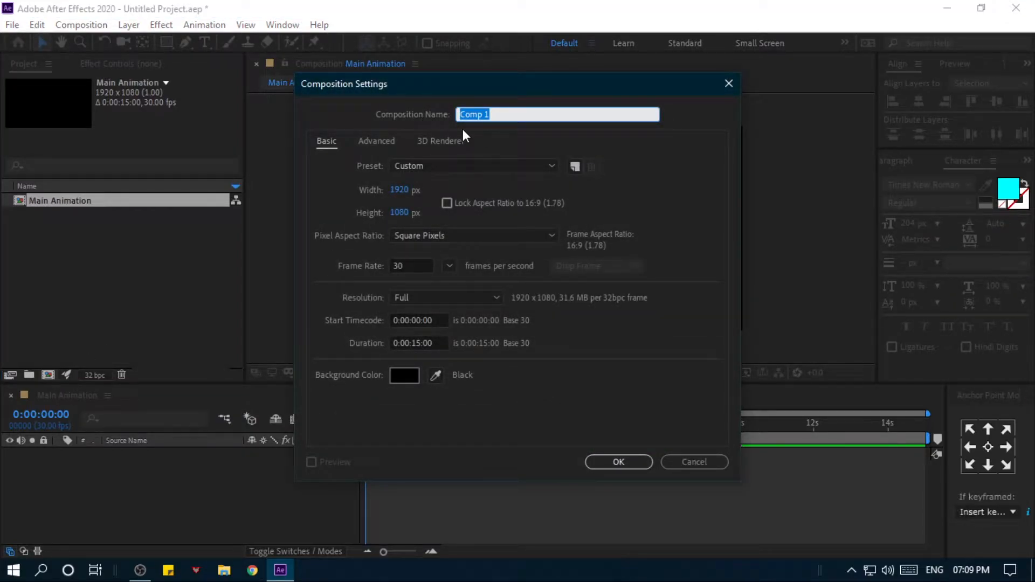
pyautogui.write('Logo')
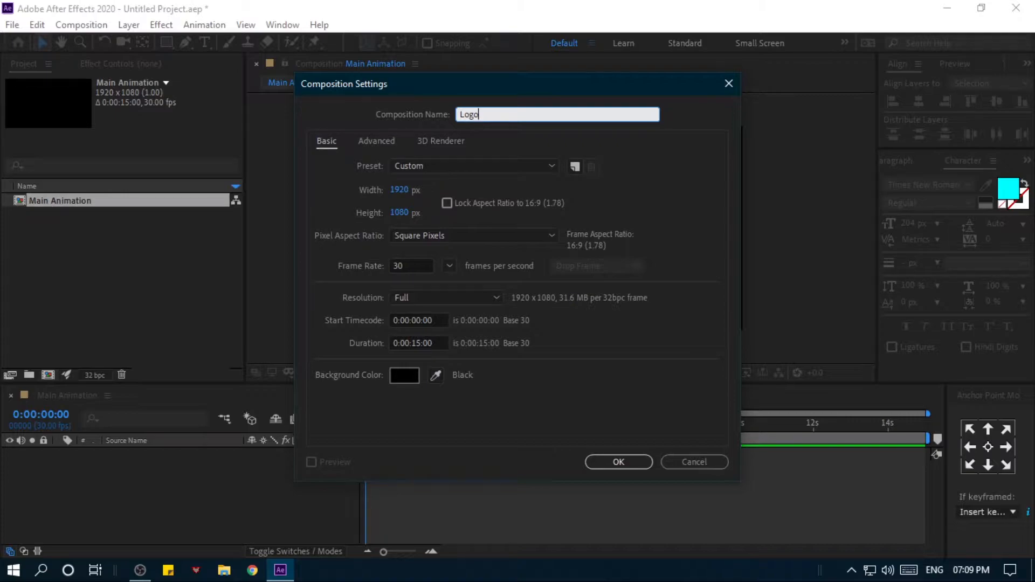
pyautogui.write(' Shatter')
pyautogui.click(633, 465)
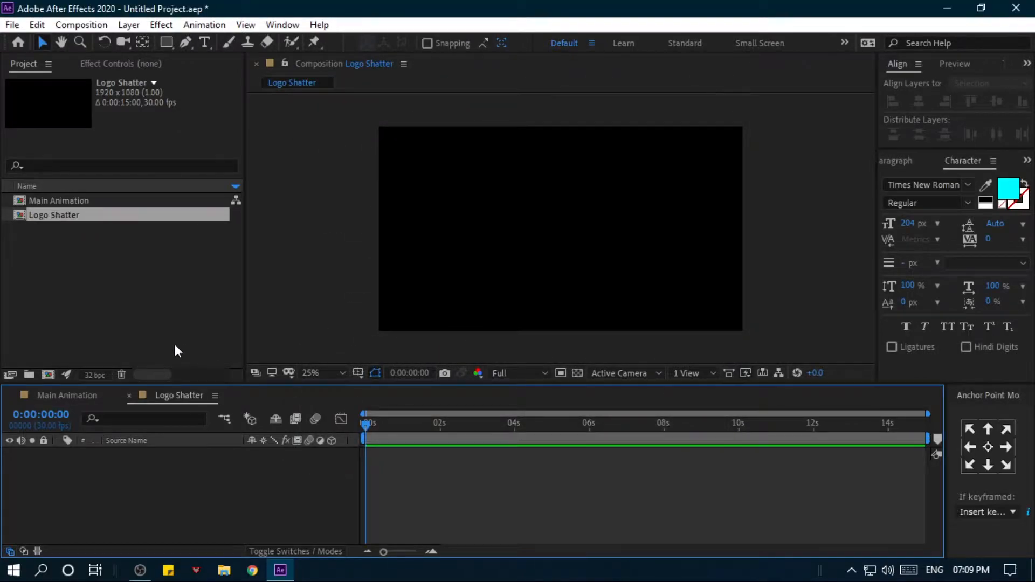
# - Import Logo.png from the Project folder on the Desktop as footage
pyautogui.rightClick(97, 273)
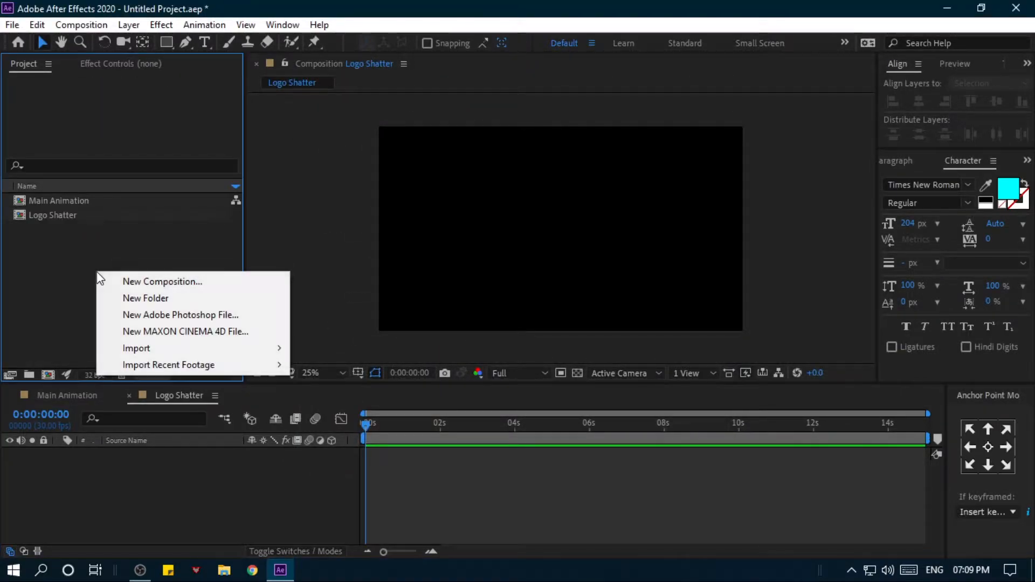
pyautogui.moveTo(203, 348)
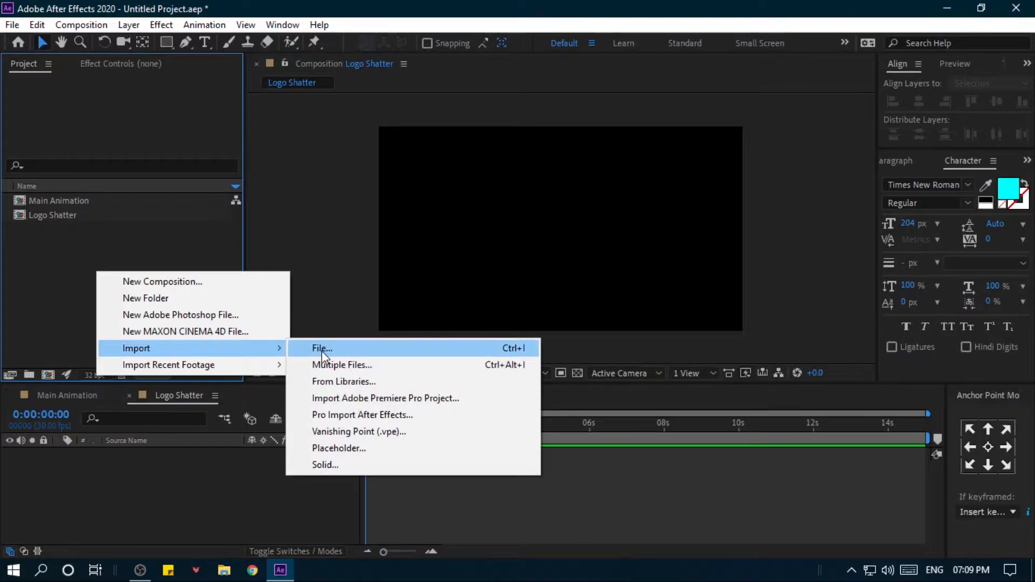
pyautogui.click(321, 350)
pyautogui.click(175, 114)
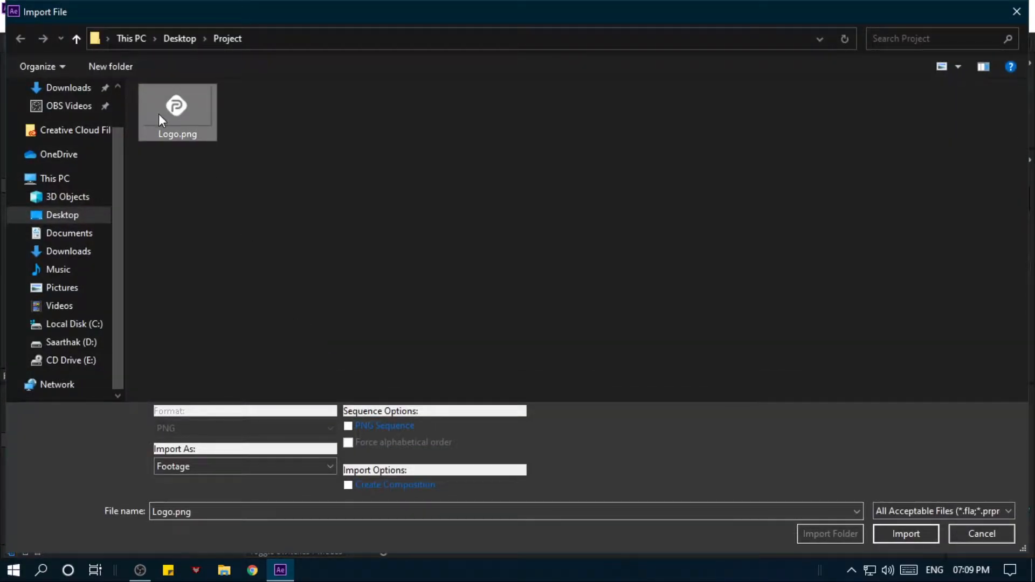
pyautogui.click(911, 534)
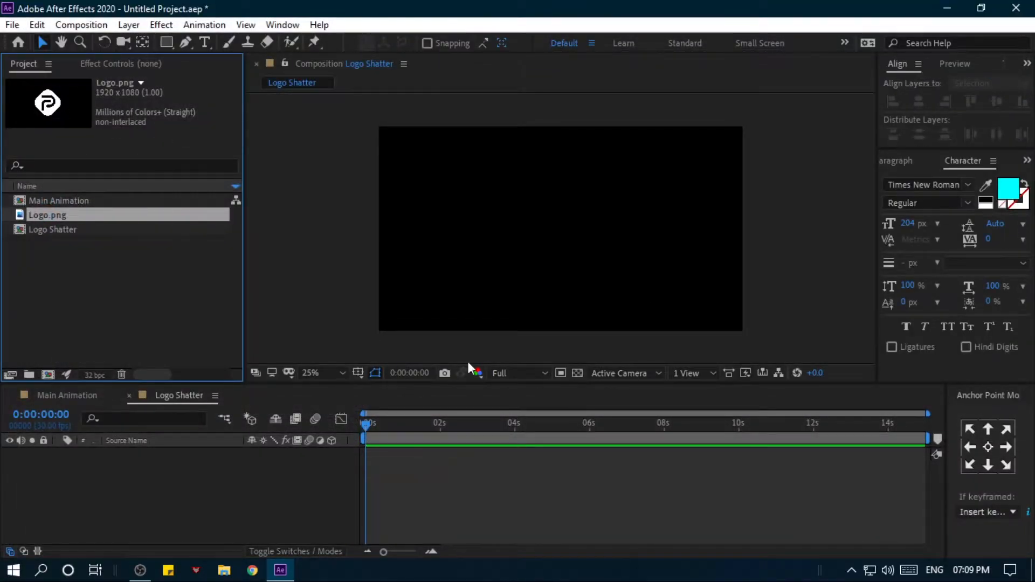
# - Create a Logo composition from Logo.png and add it as a layer in the Logo Shatter composition
pyautogui.moveTo(105, 217); pyautogui.dragTo(47, 374)
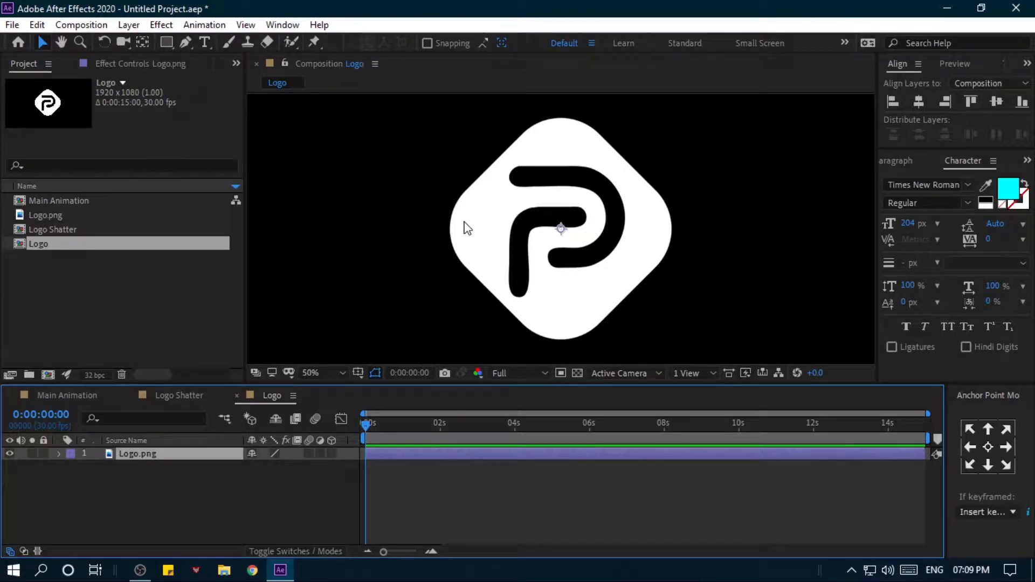
pyautogui.click(236, 395)
pyautogui.click(107, 282)
pyautogui.click(75, 244)
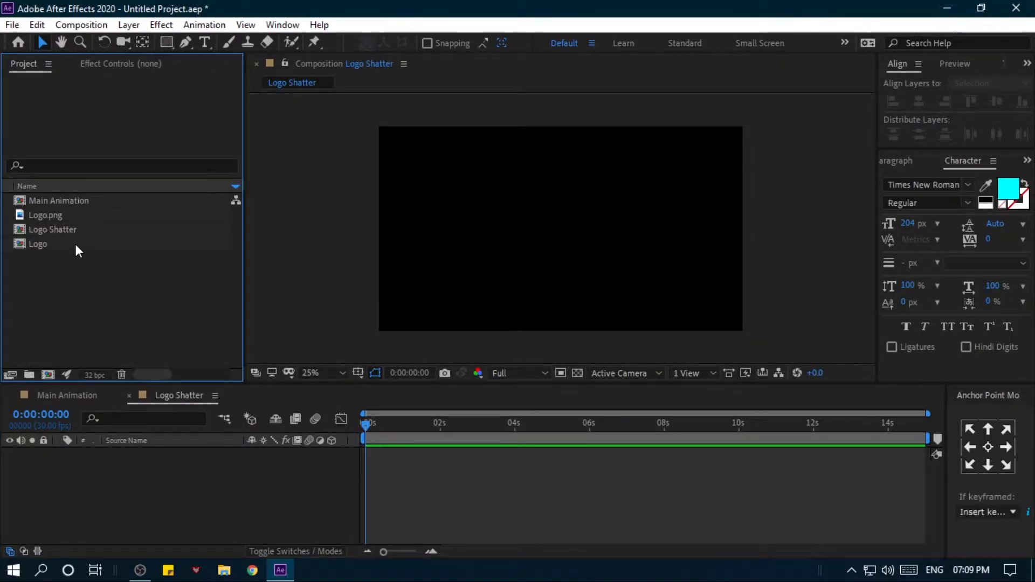
pyautogui.moveTo(108, 244); pyautogui.dragTo(136, 474)
pyautogui.click(138, 472)
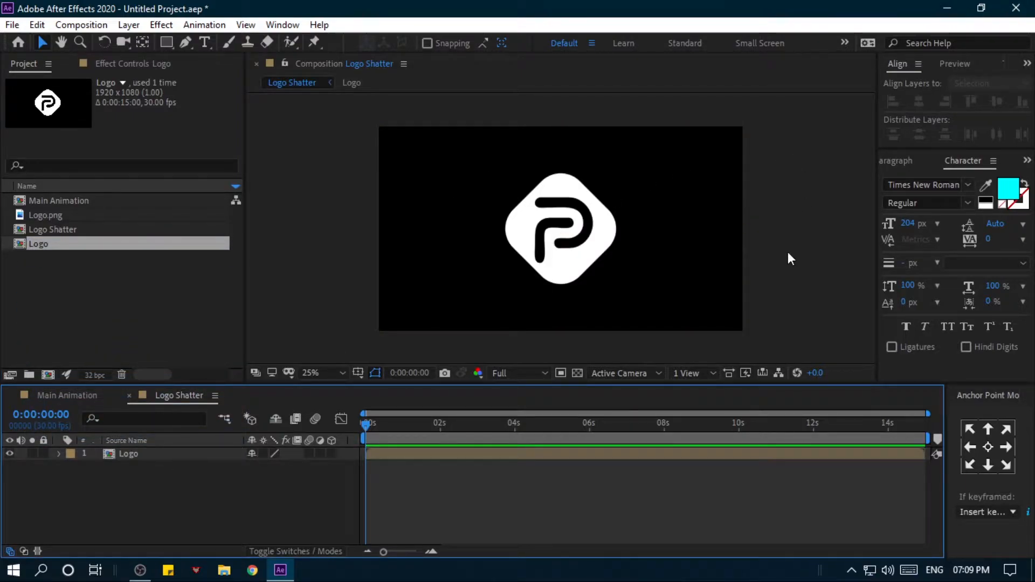
# - Add a new adjustment layer above the Logo layer in the Logo Shatter composition
pyautogui.rightClick(155, 488)
pyautogui.moveTo(184, 325)
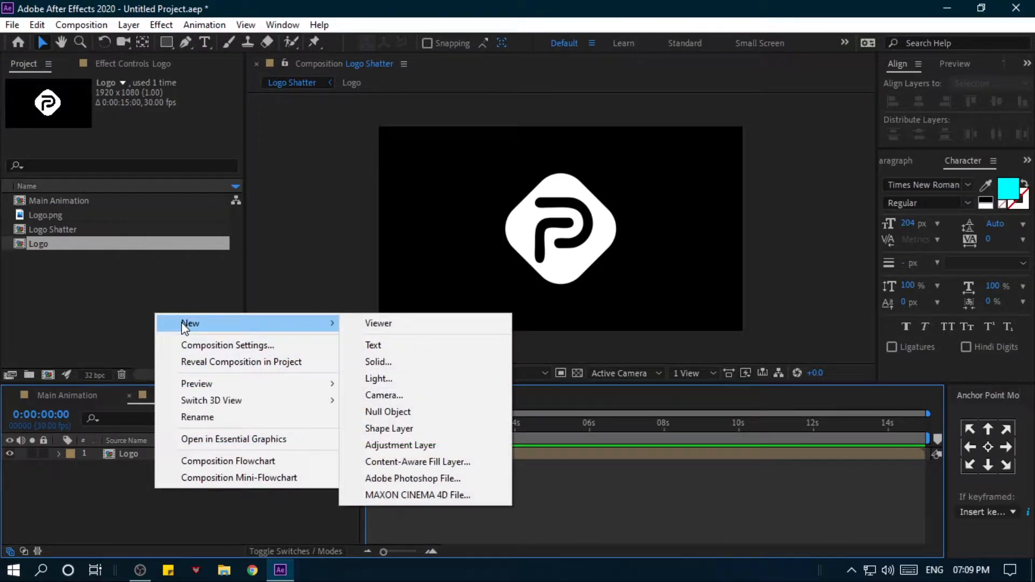
pyautogui.click(435, 445)
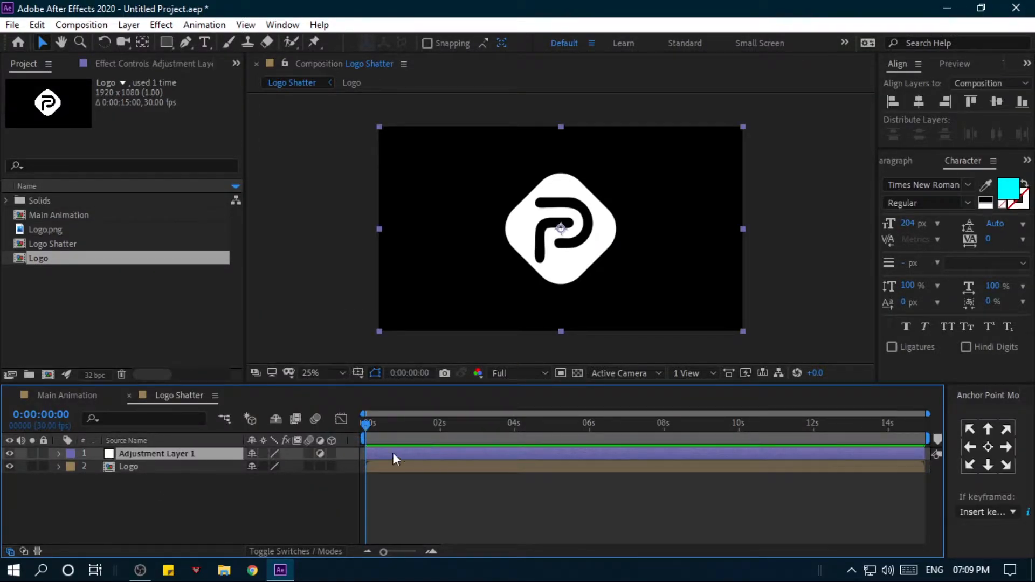
pyautogui.click(219, 497)
# - Open the voronoi shatter v2.2 script with the adjustment layer selected as its target
pyautogui.click(215, 464)
pyautogui.click(214, 454)
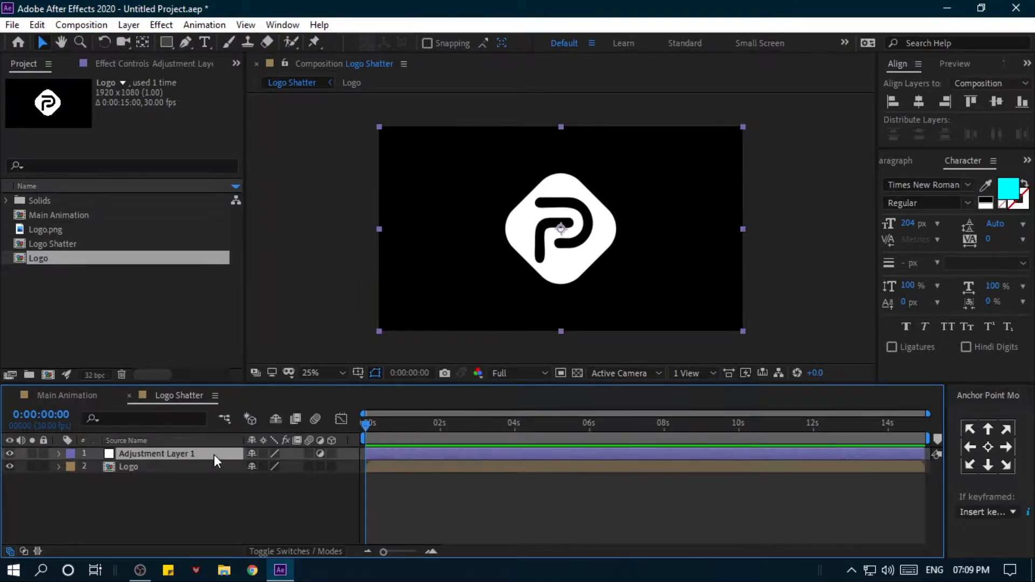
pyautogui.click(292, 28)
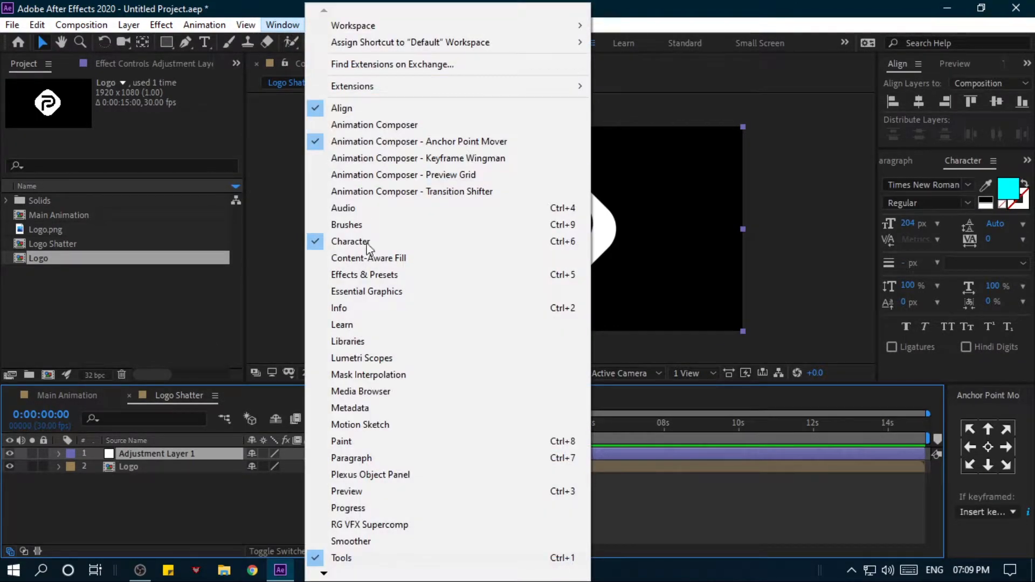
pyautogui.moveTo(328, 575)
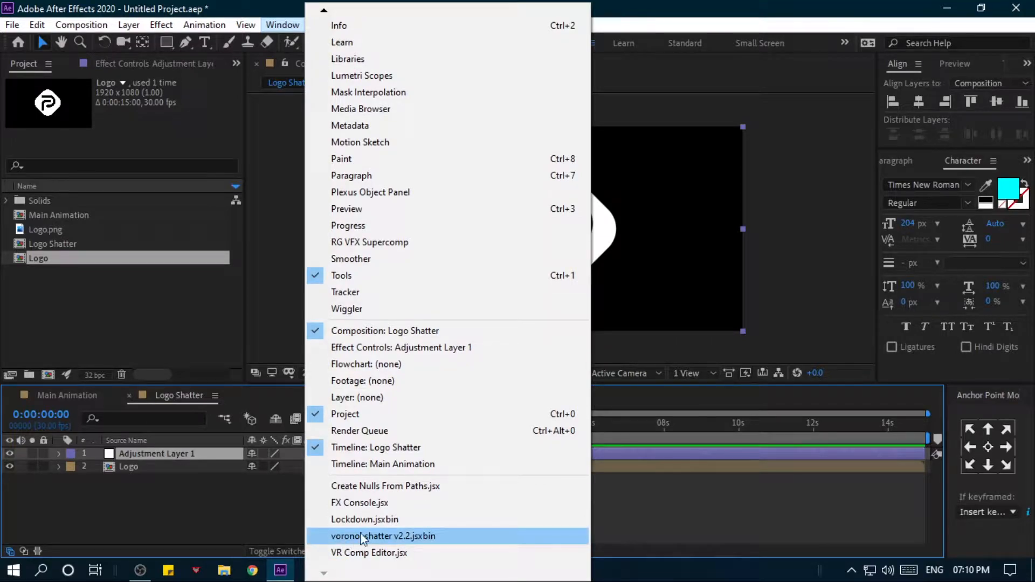
pyautogui.click(383, 536)
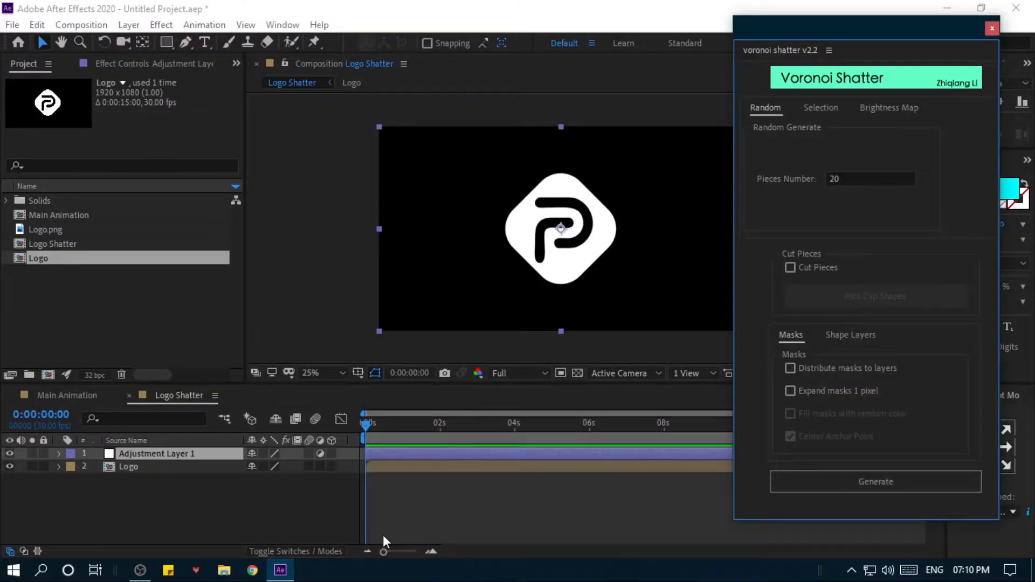
pyautogui.moveTo(845, 26); pyautogui.dragTo(694, 63)
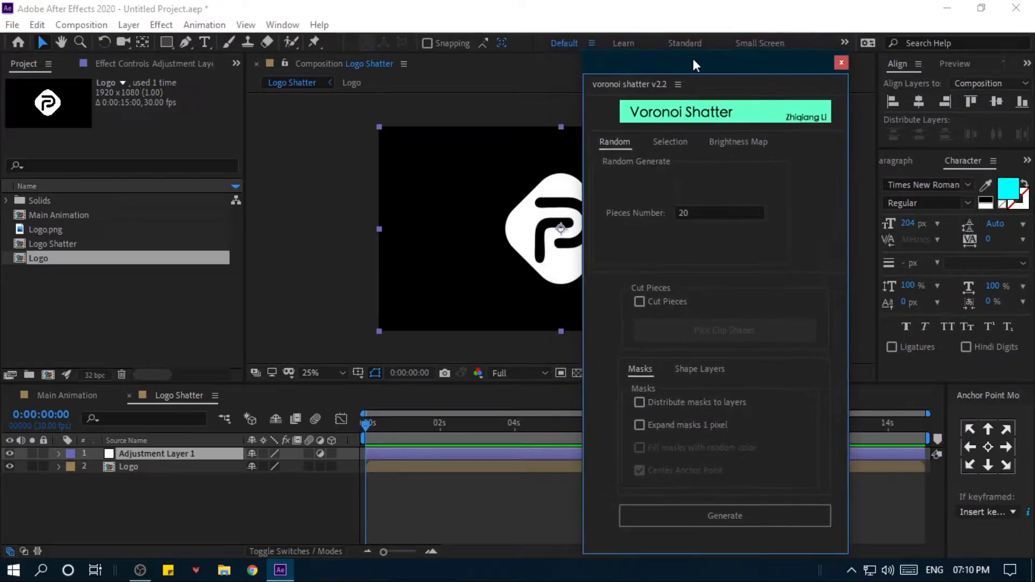
pyautogui.click(212, 455)
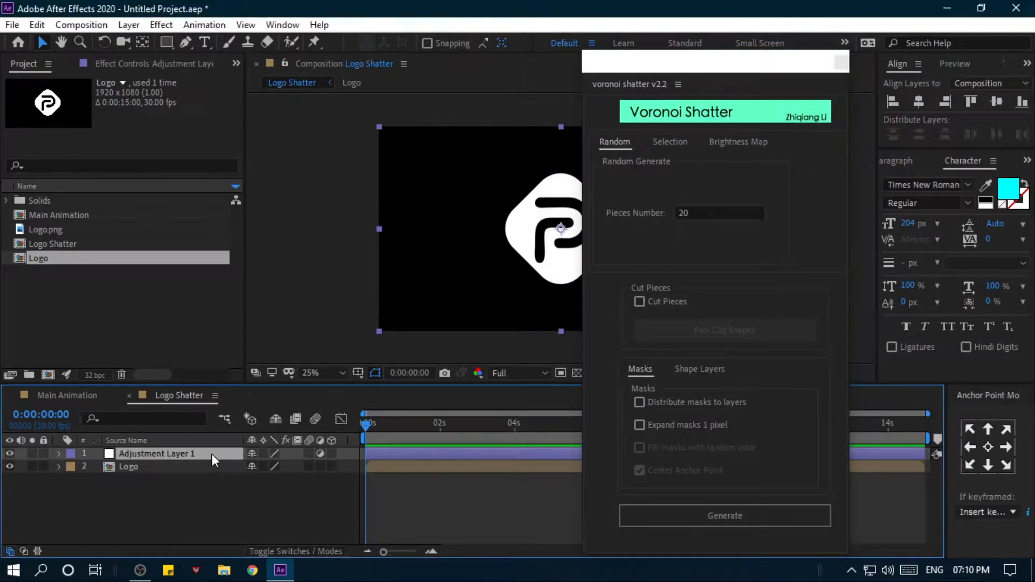
# - Generate 1000 random Voronoi masks on the adjustment layer, expanded by 1 pixel, and close the script window
pyautogui.click(695, 212)
pyautogui.write('1000')
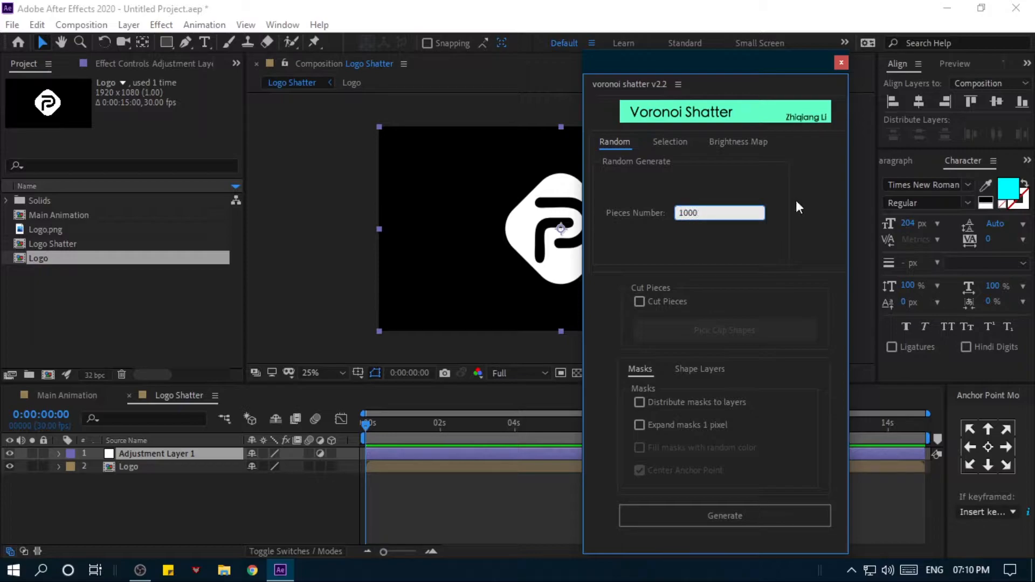
pyautogui.click(802, 232)
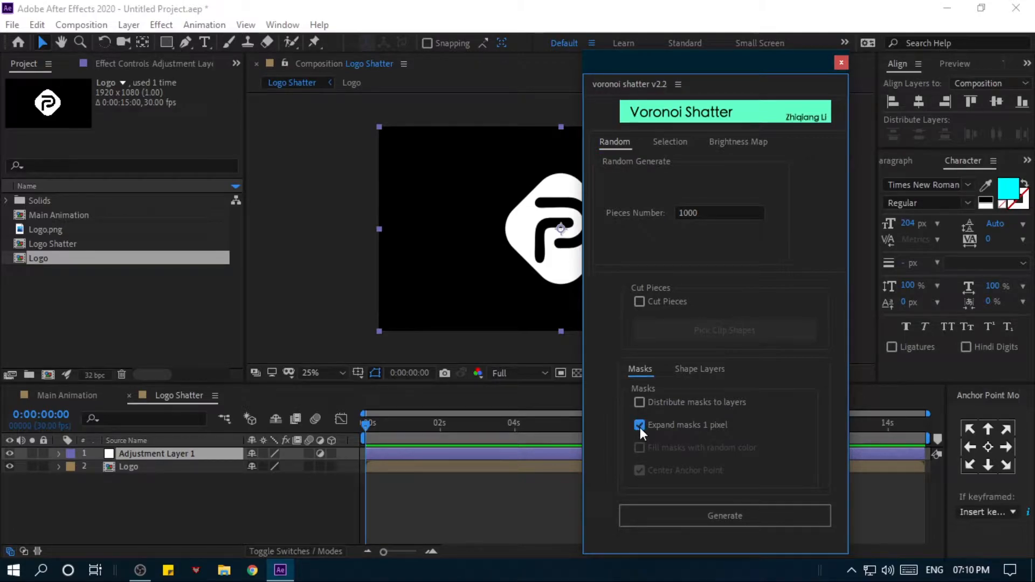
pyautogui.click(745, 520)
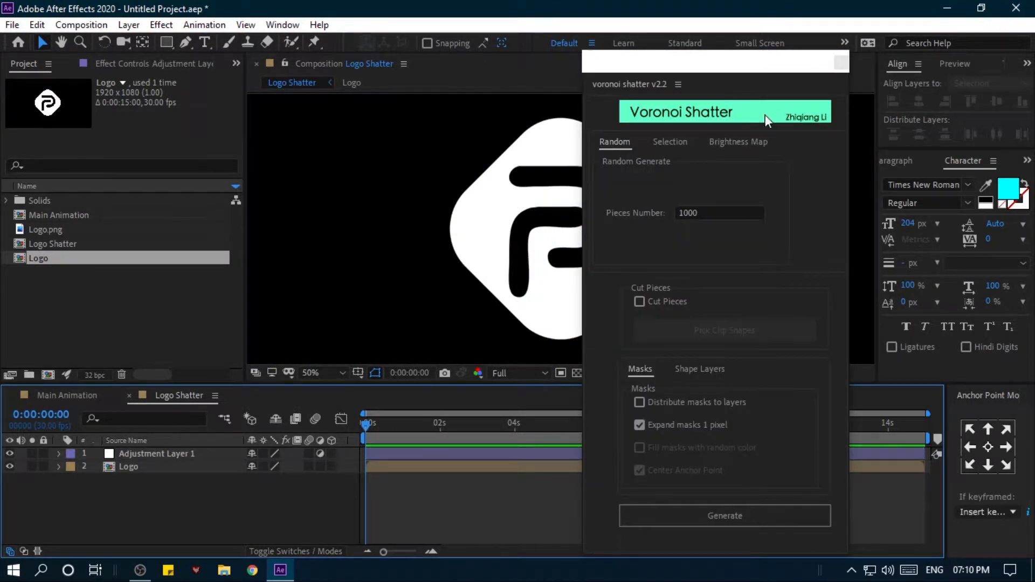
pyautogui.click(840, 61)
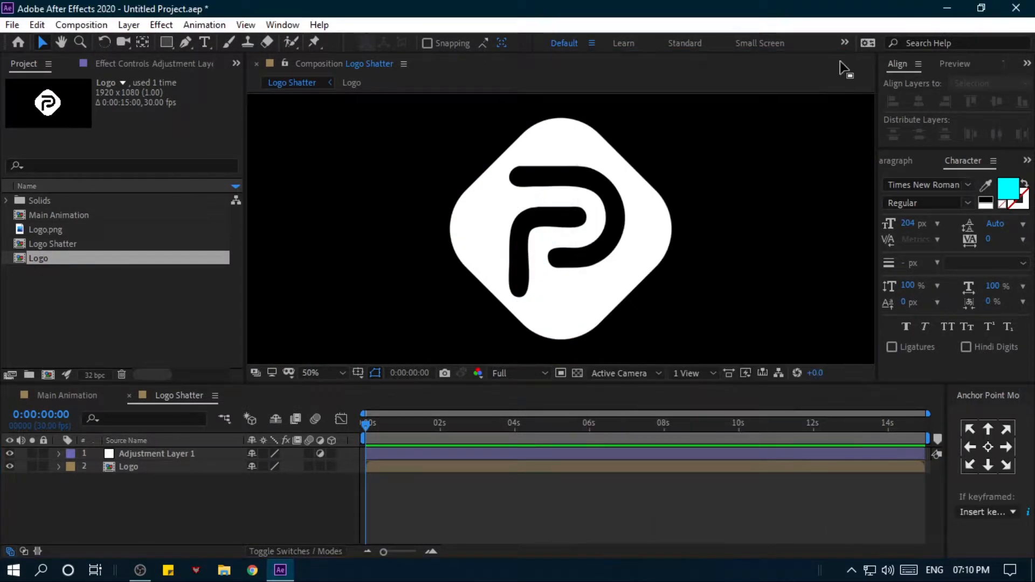
# - Apply the Stroke effect to the adjustment layer carrying the Voronoi masks
pyautogui.click(177, 458)
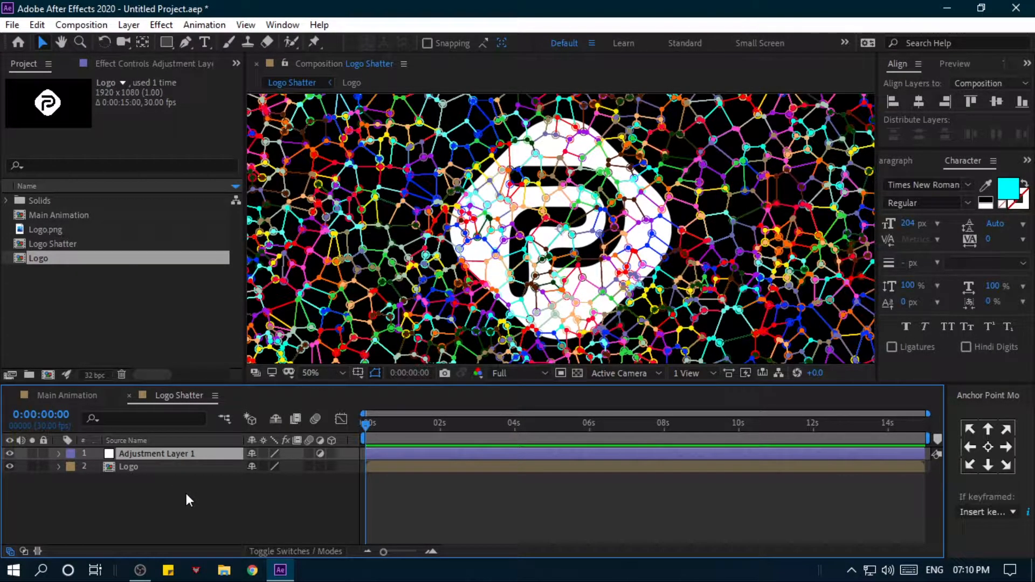
pyautogui.hotkey('ctrl', 'space')
pyautogui.write('str')
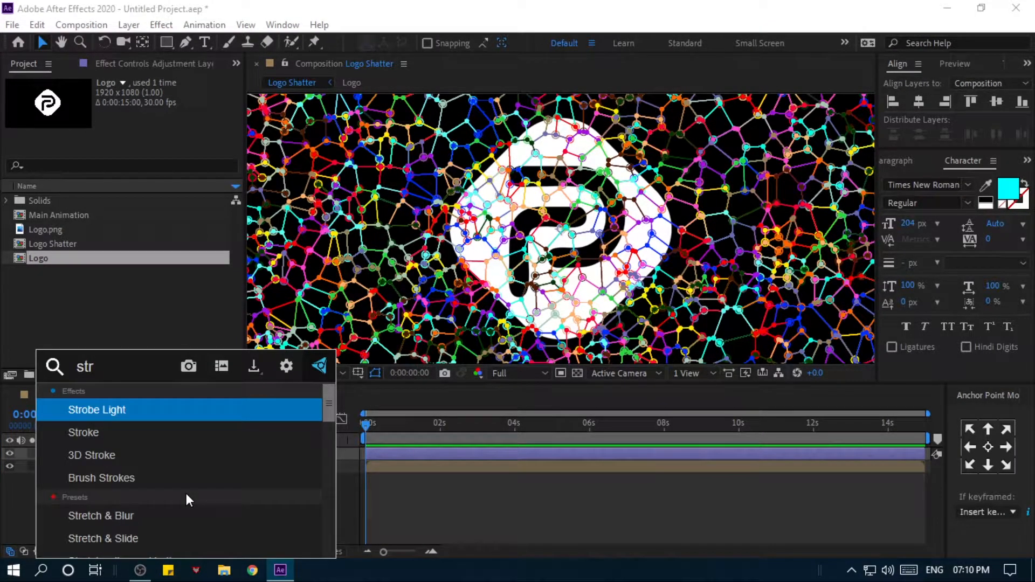
pyautogui.click(128, 438)
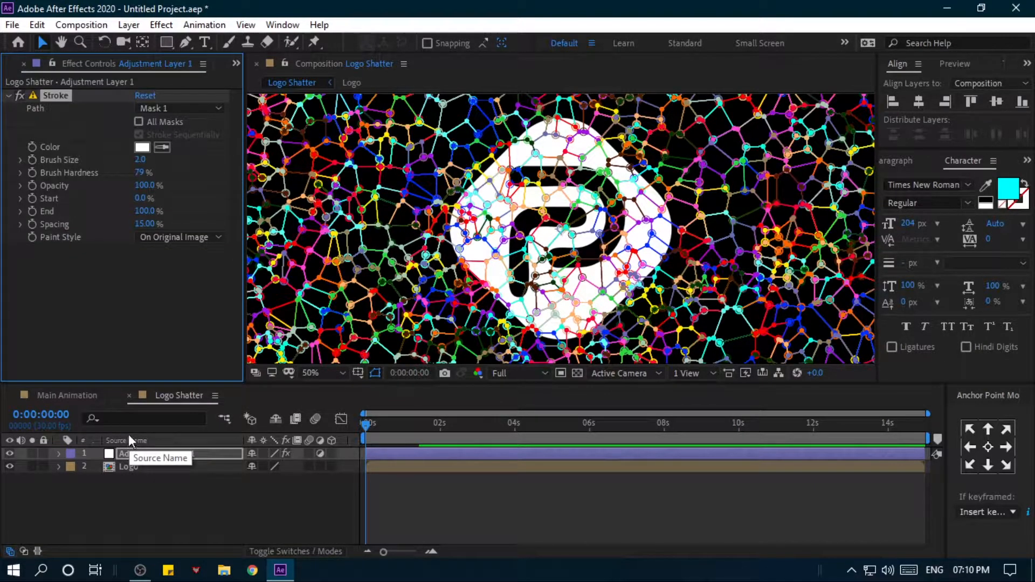
# - Make the Stroke effect use all masks and set its brush size to 1.5
pyautogui.click(138, 122)
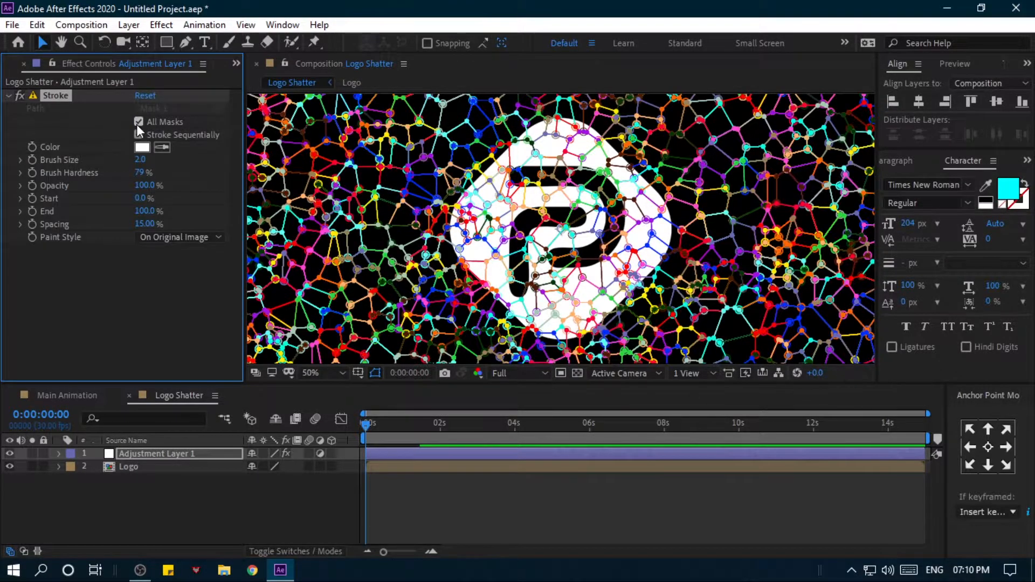
pyautogui.click(142, 160)
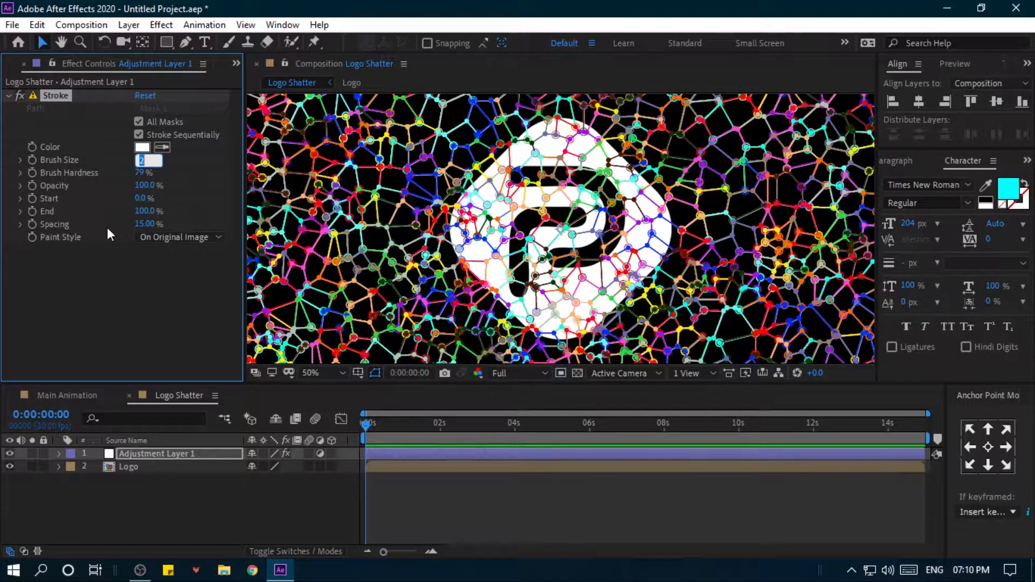
pyautogui.write('1.5')
pyautogui.press('Return')
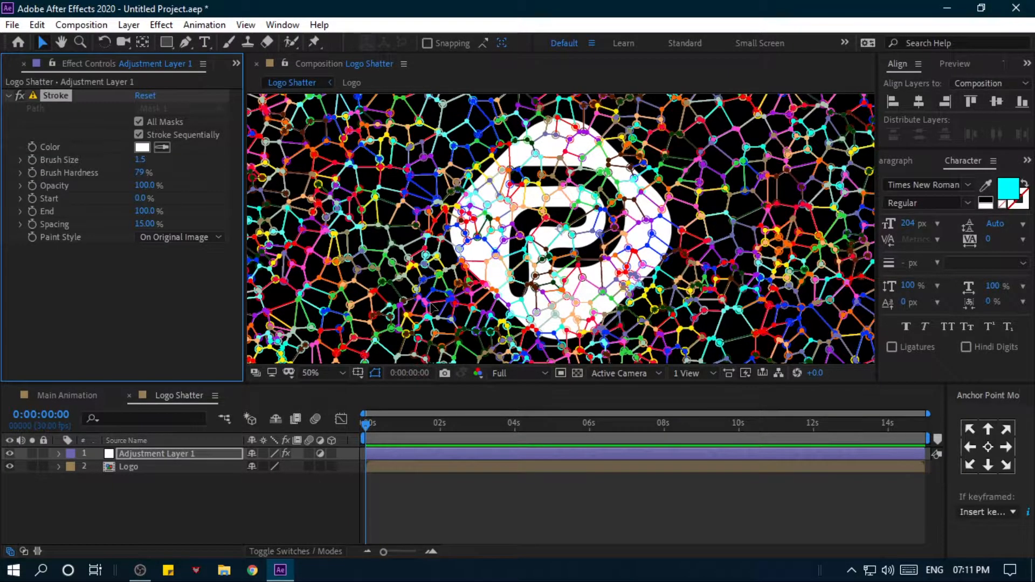
# - Hide the mask and shape paths in the Logo Shatter composition view
pyautogui.press(',')
pyautogui.press('.')
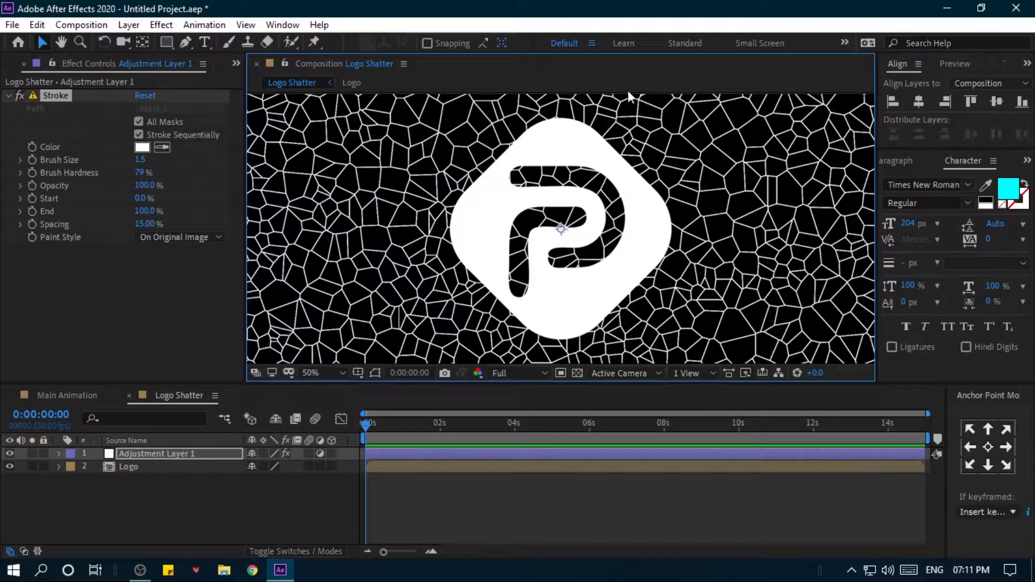
pyautogui.press(',')
pyautogui.press('.')
pyautogui.click(377, 371)
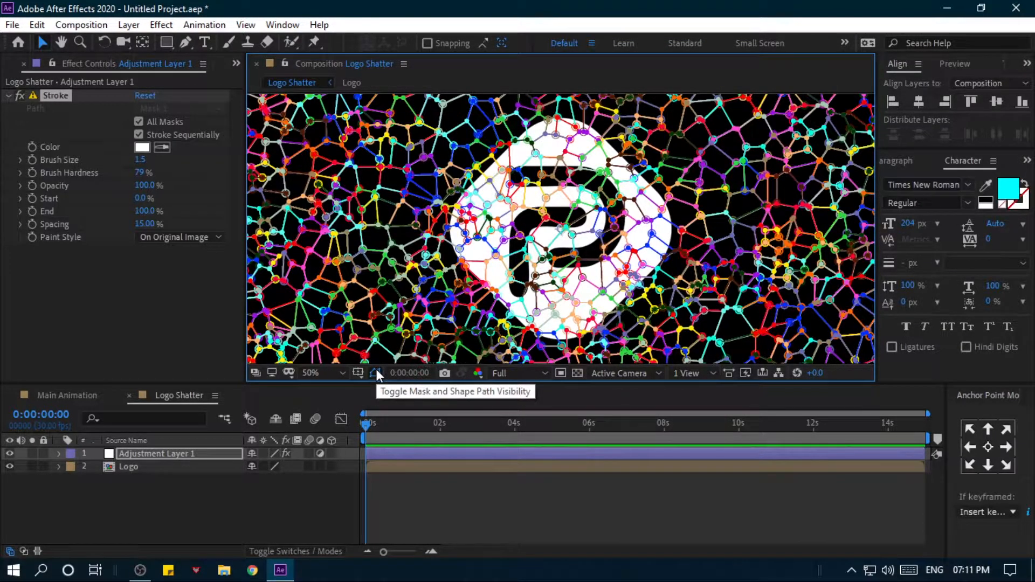
pyautogui.click(376, 371)
# - Set the Stroke effect's paint style to On Transparent
pyautogui.click(133, 306)
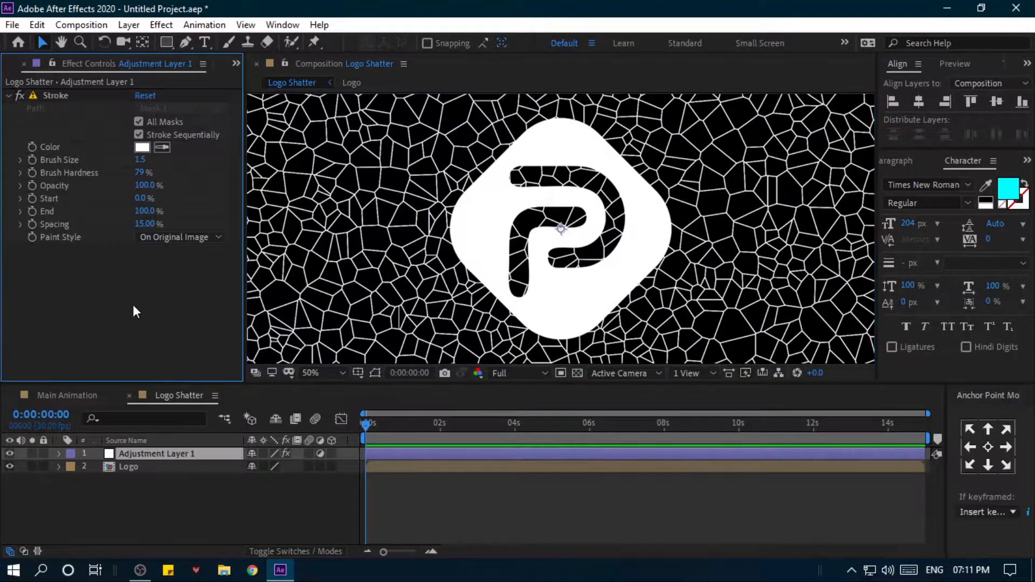
pyautogui.click(154, 239)
pyautogui.click(172, 270)
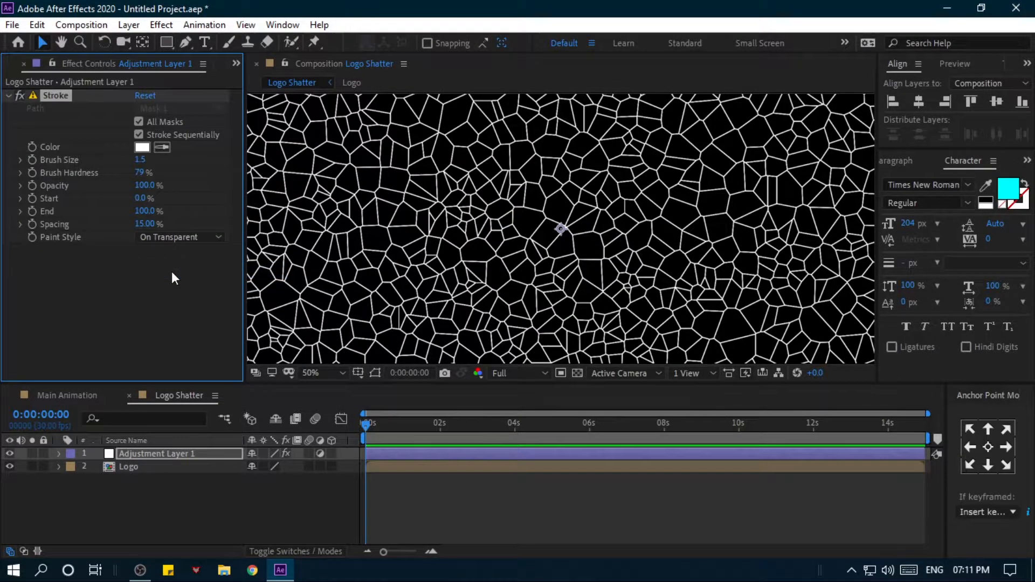
pyautogui.scroll(-2, 626, 260)
pyautogui.scroll(2, 405, 317)
# - Set the Logo layer's track matte to Alpha Inverted Matte using the adjustment layer
pyautogui.click(174, 470)
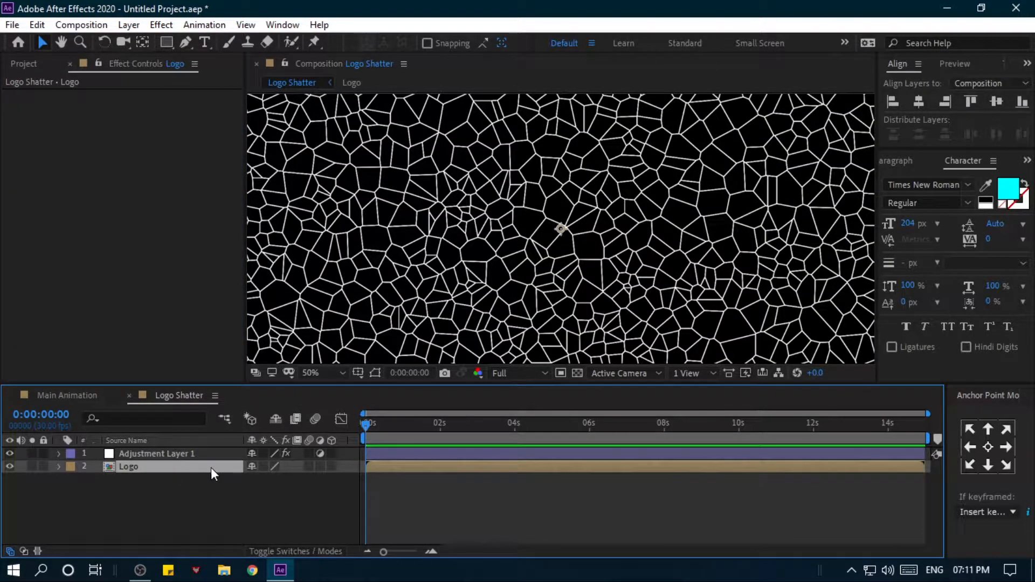
pyautogui.click(276, 552)
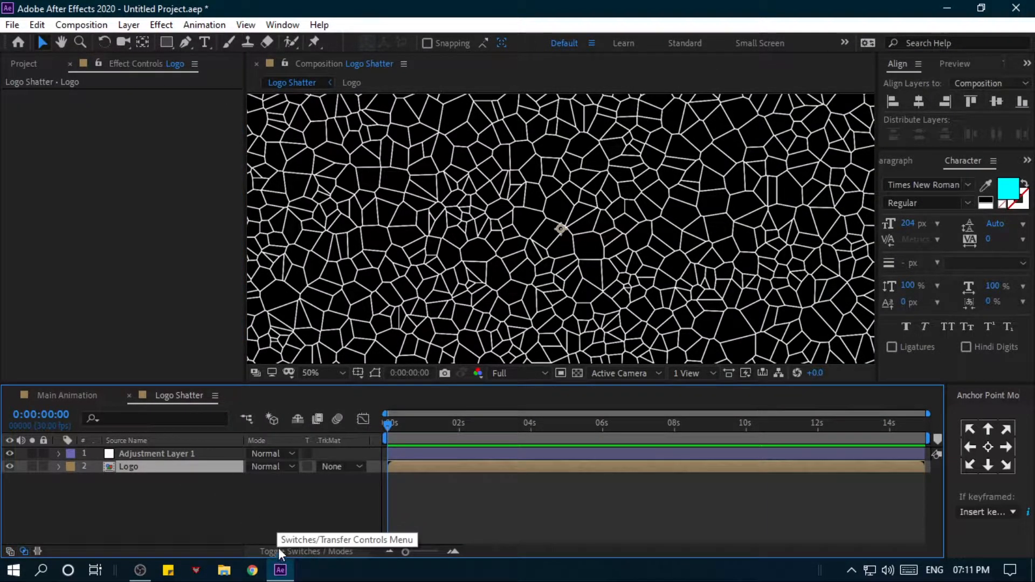
pyautogui.click(344, 468)
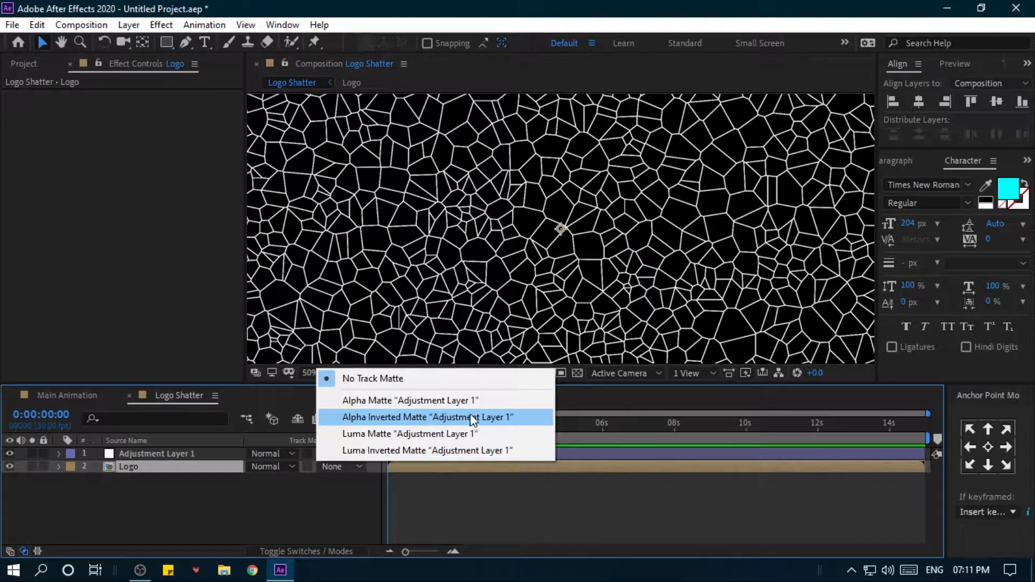
pyautogui.click(383, 419)
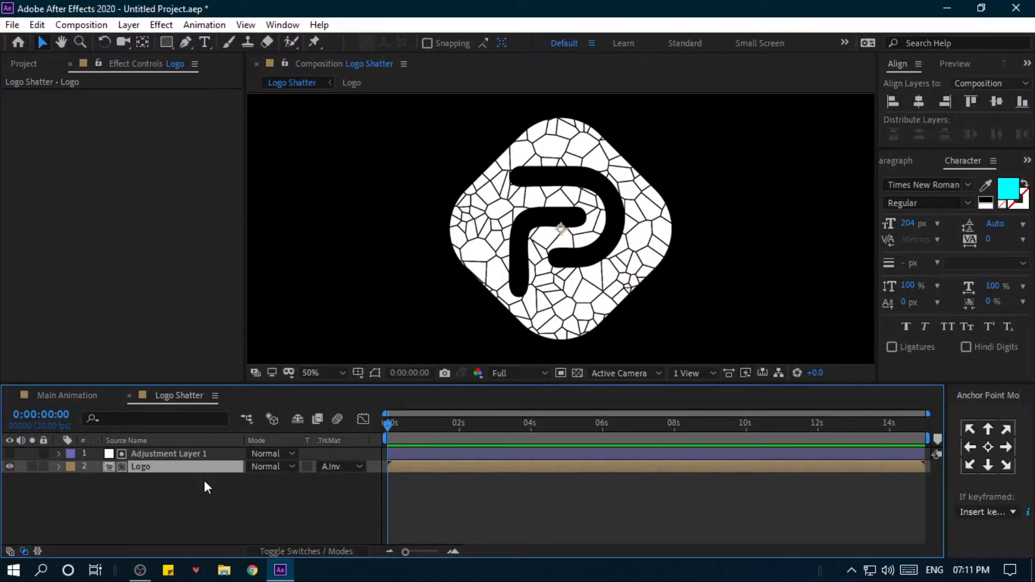
# - Rename Adjustment Layer 1 as shatter fx
pyautogui.click(204, 481)
pyautogui.click(198, 454)
pyautogui.press('Return')
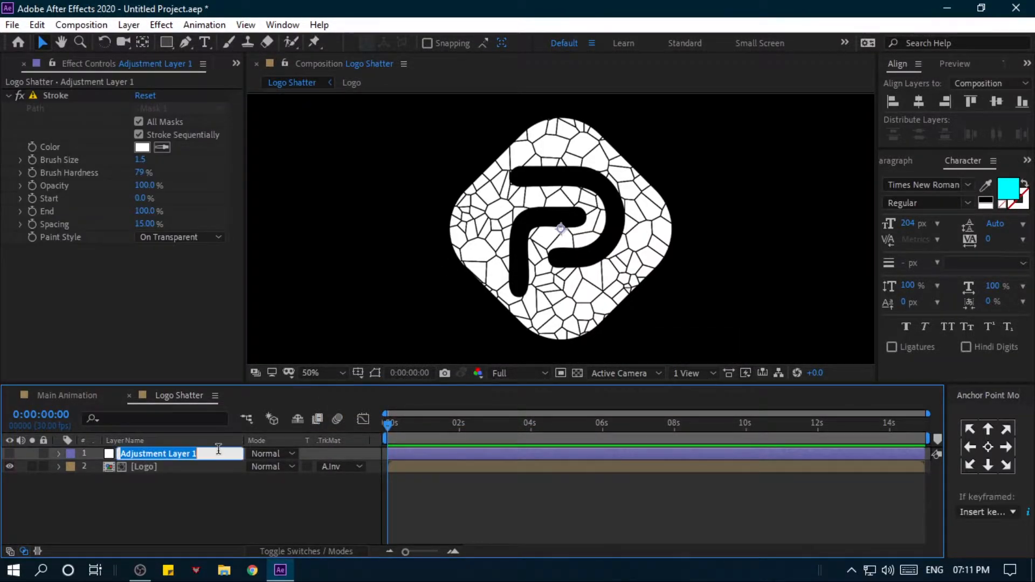
pyautogui.write('shatt')
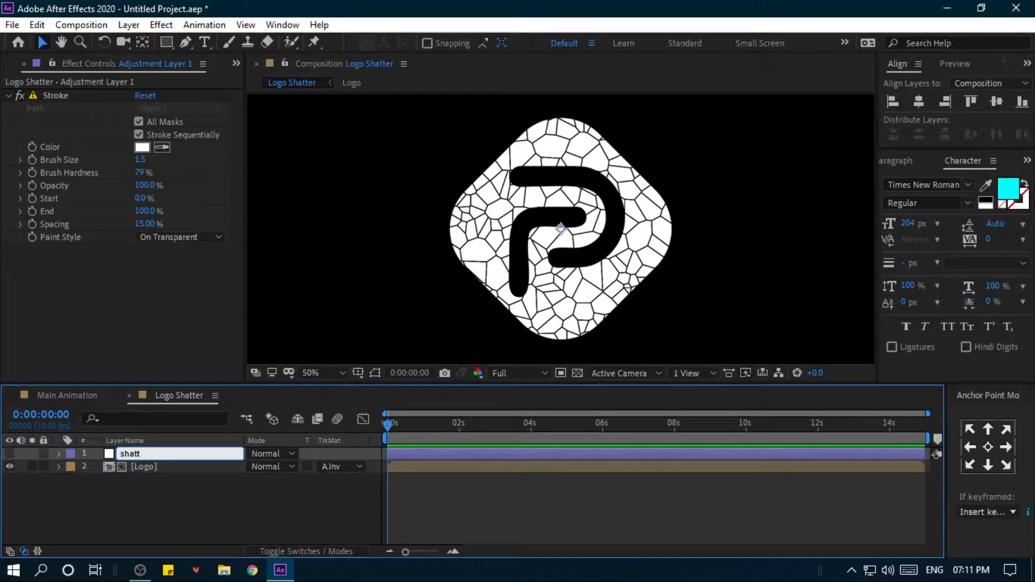
pyautogui.press('Return')
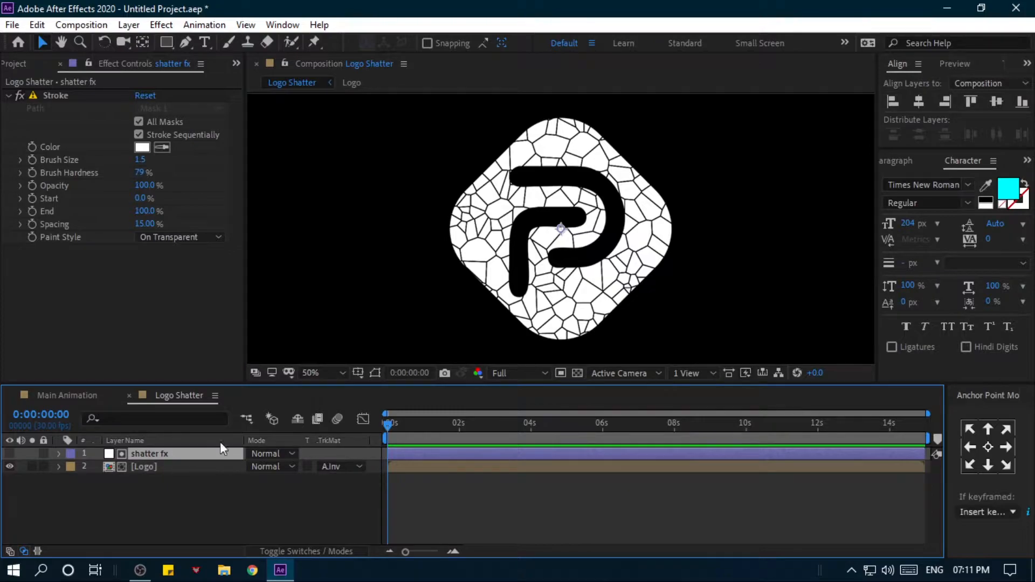
# - Close the Logo Shatter composition and add Logo to Main Animation with Logo Shatter above it
pyautogui.press(',')
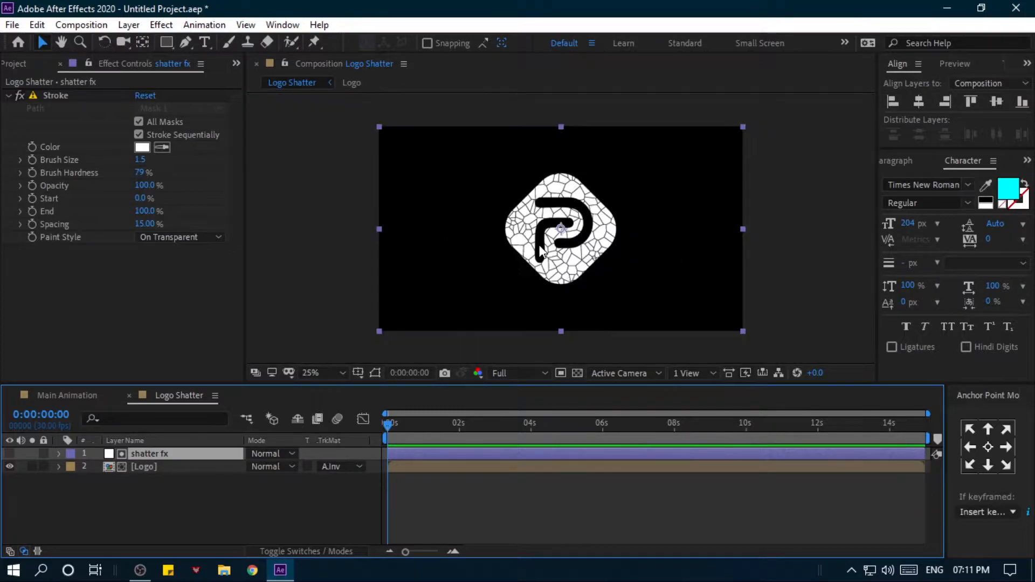
pyautogui.click(128, 396)
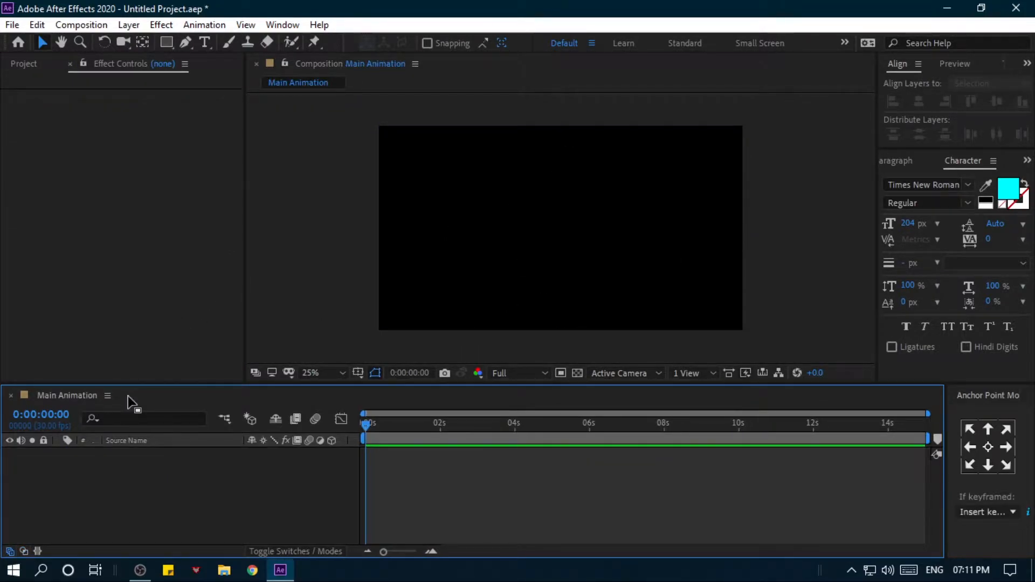
pyautogui.click(23, 64)
pyautogui.moveTo(73, 257); pyautogui.dragTo(91, 481)
pyautogui.moveTo(60, 244); pyautogui.dragTo(111, 448)
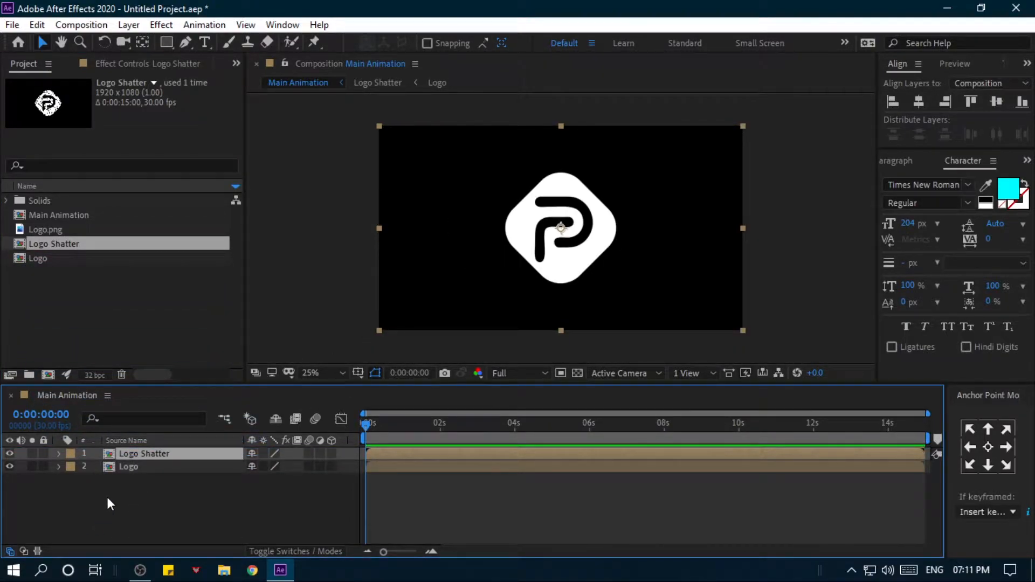
# - Auto-trace the Logo layer's current frame from its Alpha channel onto a new layer
pyautogui.click(153, 466)
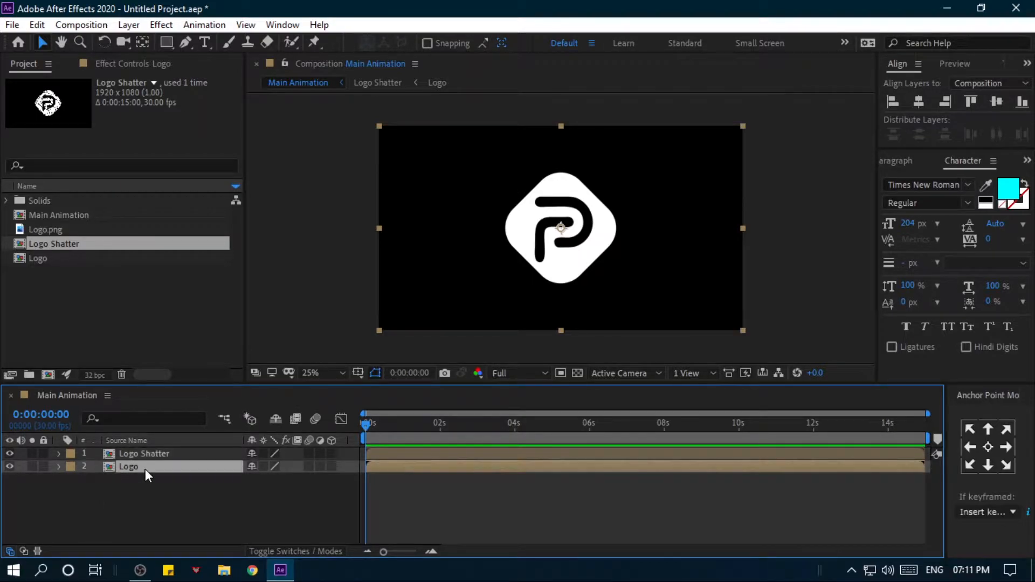
pyautogui.click(125, 26)
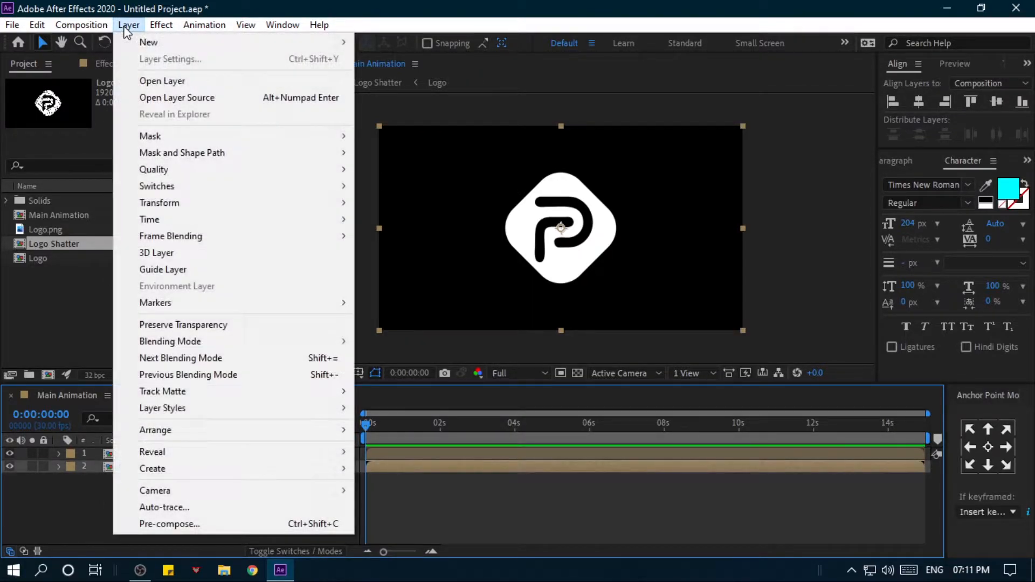
pyautogui.click(160, 509)
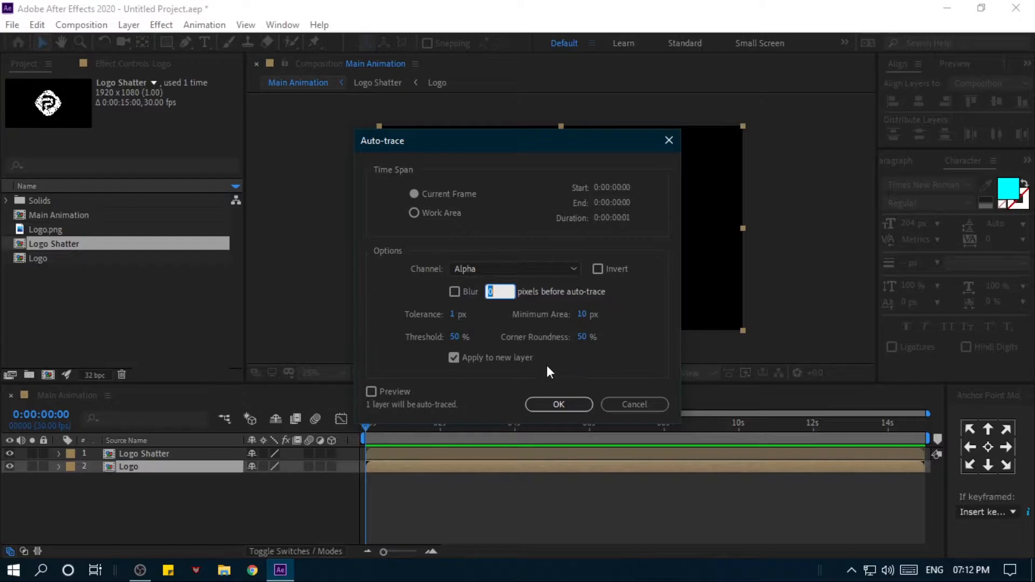
pyautogui.click(552, 405)
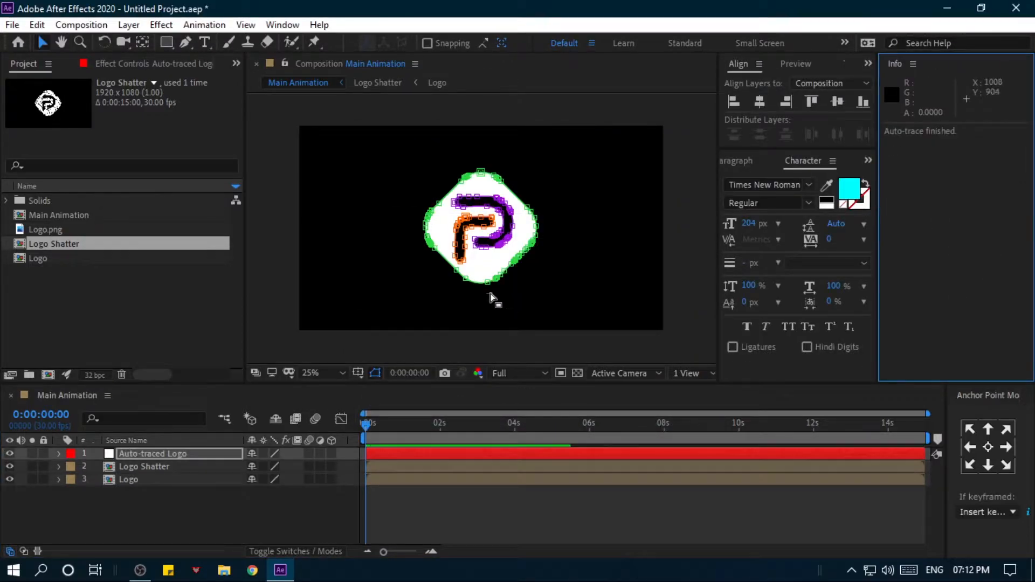
# - Hide the Logo Shatter layer and select the Auto-traced Logo layer to check its mask outlines
pyautogui.click(11, 469)
pyautogui.click(157, 454)
pyautogui.press('.')
pyautogui.press('.')
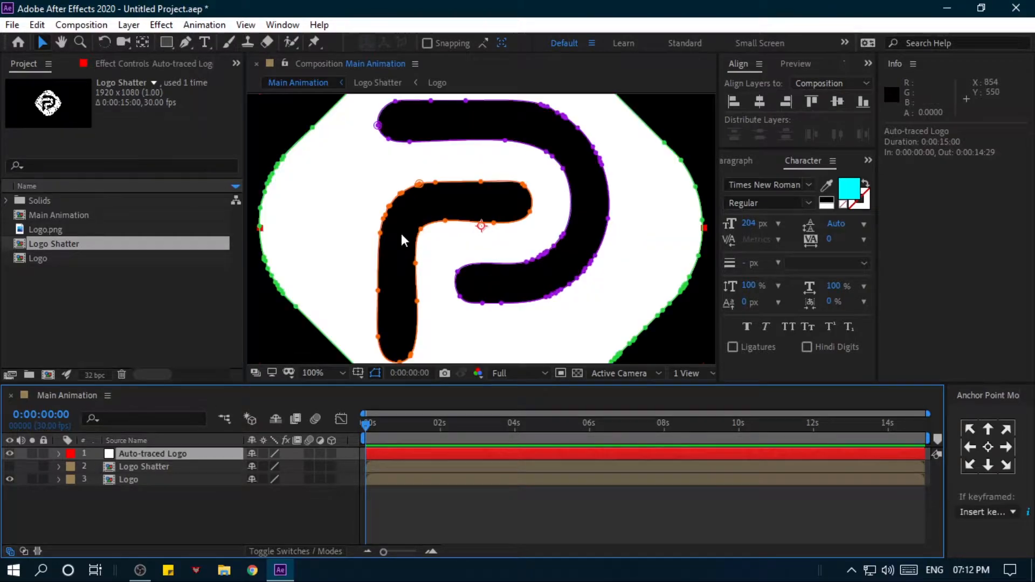
pyautogui.moveTo(633, 203); pyautogui.dragTo(590, 291)
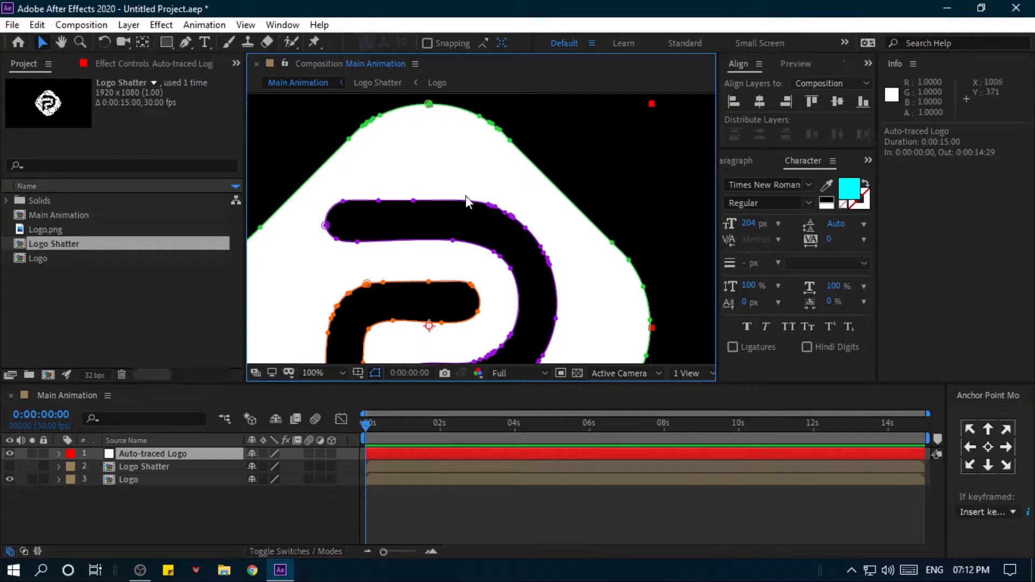
pyautogui.press('.')
pyautogui.moveTo(476, 177); pyautogui.dragTo(441, 236)
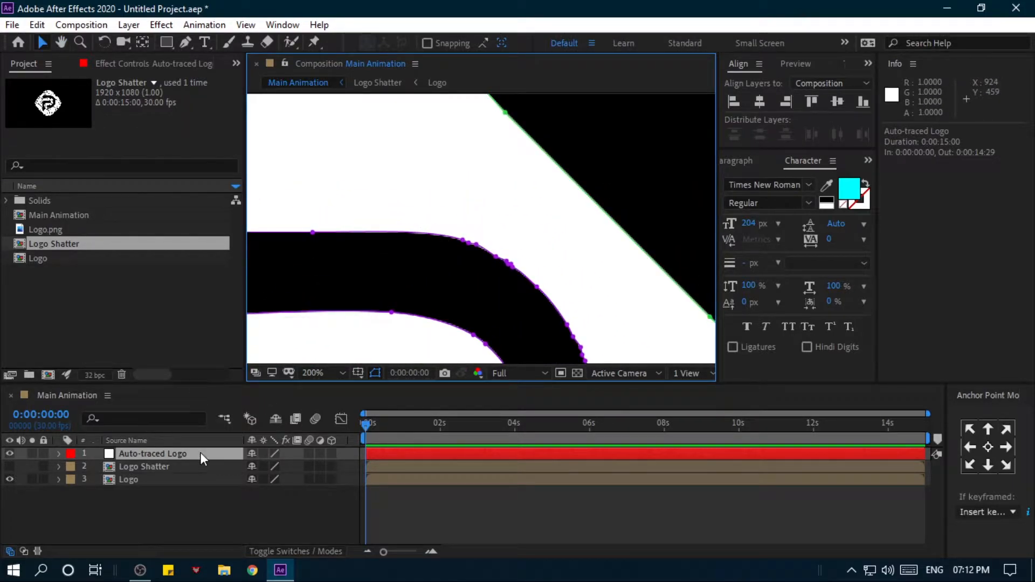
# - Set the Auto-traced Logo layer's opacity to 50%
pyautogui.press('t')
pyautogui.click(259, 467)
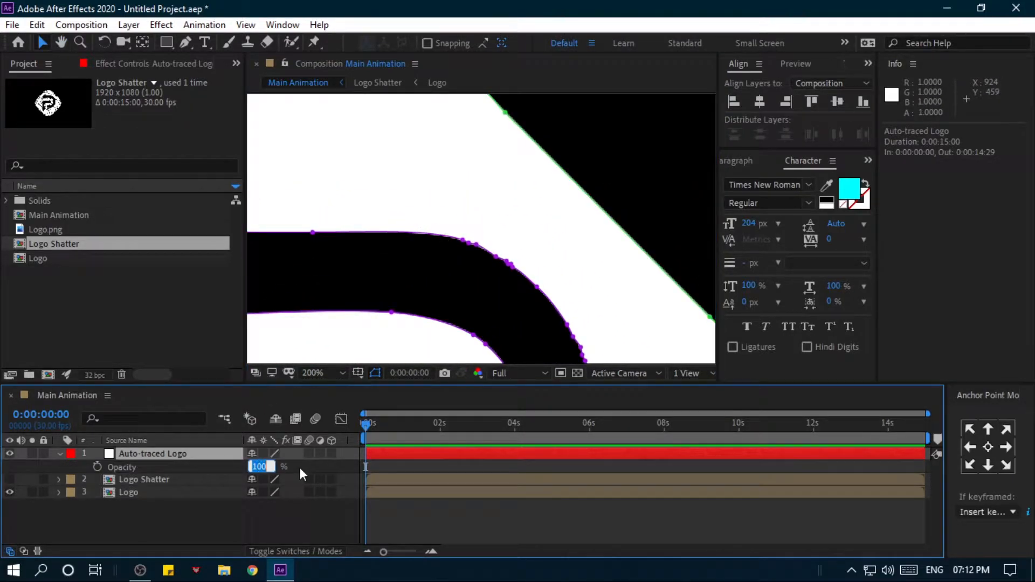
pyautogui.write('50')
pyautogui.press('Return')
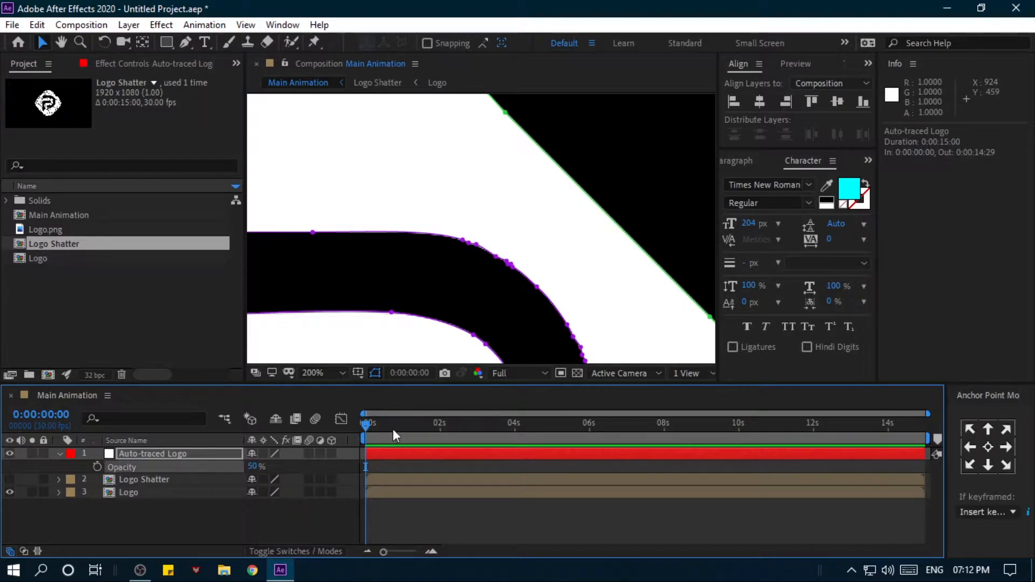
# - Delete the surplus vertices at the peak and on the right shoulder of the outer mask's top corner
pyautogui.moveTo(508, 171); pyautogui.dragTo(508, 275)
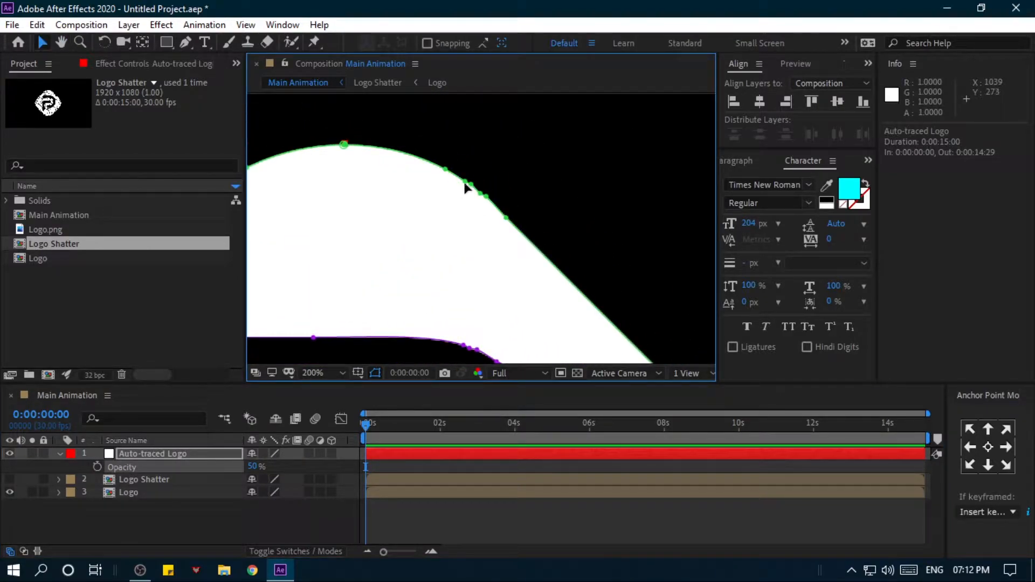
pyautogui.click(466, 185)
pyautogui.moveTo(438, 146); pyautogui.dragTo(509, 210)
pyautogui.press('Delete')
pyautogui.moveTo(329, 119); pyautogui.dragTo(357, 154)
pyautogui.press('Delete')
# - Delete the clustered vertices left of the top corner's peak and bend the remaining vertices' handles to follow the logo's rounded edge
pyautogui.moveTo(398, 212); pyautogui.dragTo(599, 180)
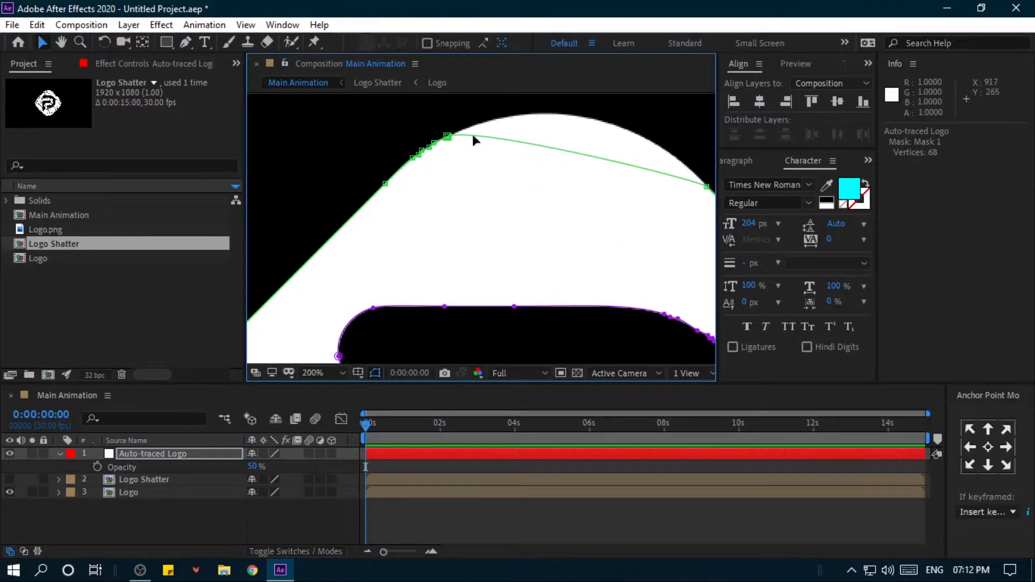
pyautogui.moveTo(409, 127); pyautogui.dragTo(461, 167)
pyautogui.press('Delete')
pyautogui.click(385, 184)
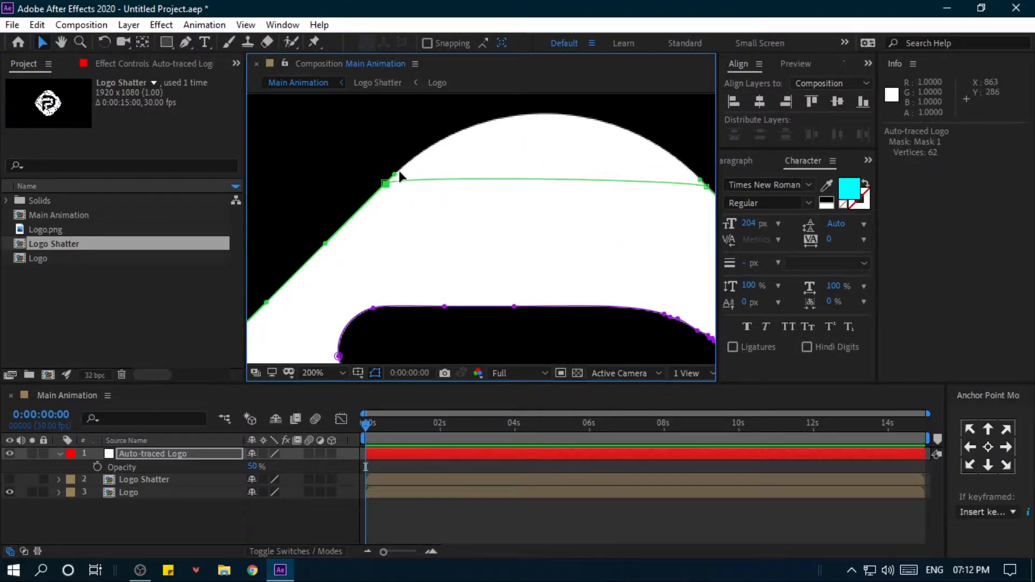
pyautogui.moveTo(396, 180); pyautogui.dragTo(549, 151)
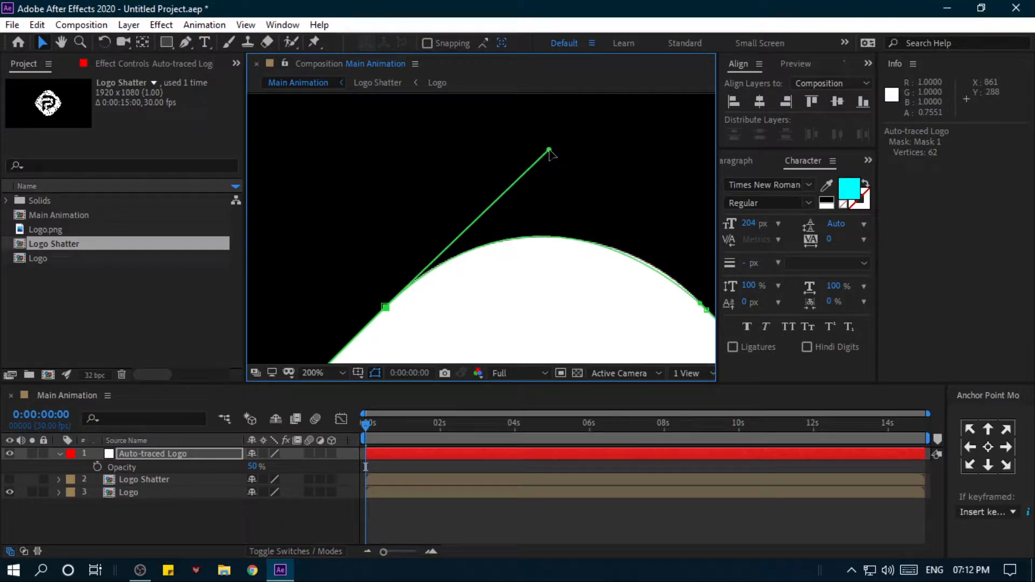
pyautogui.moveTo(566, 265); pyautogui.dragTo(425, 183)
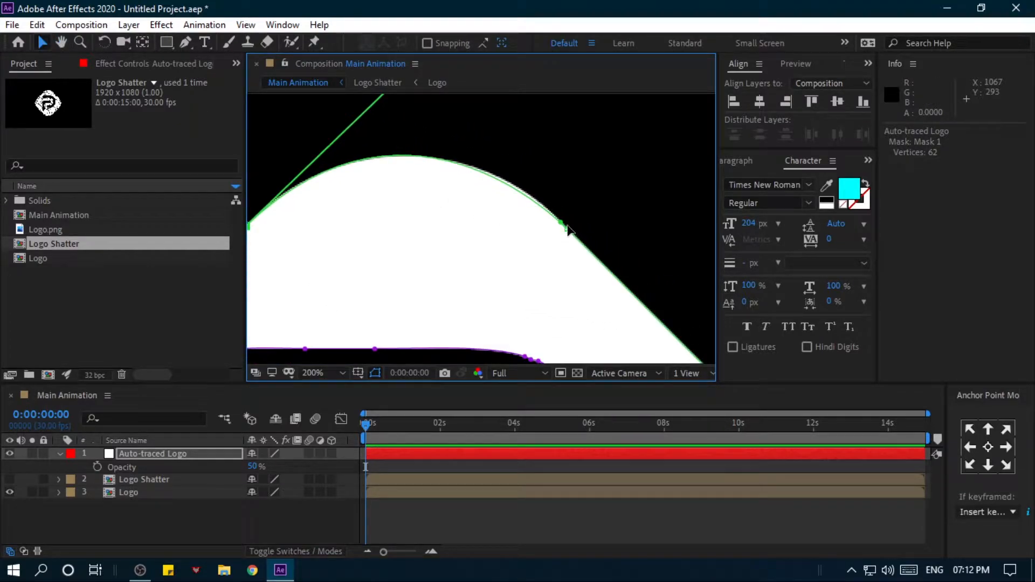
pyautogui.moveTo(560, 222); pyautogui.dragTo(532, 197)
pyautogui.moveTo(486, 165); pyautogui.dragTo(490, 211)
pyautogui.moveTo(415, 116); pyautogui.dragTo(410, 131)
# - Remove redundant vertices farther along the auto-traced outline and refit its curve to the logo's edge
pyautogui.scroll(-1, 412, 133)
pyautogui.moveTo(502, 269); pyautogui.dragTo(477, 143)
pyautogui.press('Delete')
pyautogui.scroll(1, 536, 134)
pyautogui.scroll(-1, 536, 134)
pyautogui.moveTo(426, 220); pyautogui.dragTo(503, 293)
pyautogui.press('Delete')
pyautogui.moveTo(505, 253); pyautogui.dragTo(461, 303)
# - Adjust the auto-traced outline's handles against the logo's edge and delete another cluster of extra vertices
pyautogui.moveTo(466, 266); pyautogui.dragTo(536, 201)
pyautogui.scroll(1, 468, 258)
pyautogui.moveTo(602, 145); pyautogui.dragTo(602, 153)
pyautogui.scroll(-1, 593, 162)
pyautogui.moveTo(439, 308); pyautogui.dragTo(534, 245)
pyautogui.scroll(1, 534, 245)
pyautogui.moveTo(554, 246); pyautogui.dragTo(395, 343)
pyautogui.press('Delete')
# - Delete a further group of surplus mask vertices and reshape the neighbouring curve to match the logo
pyautogui.moveTo(309, 330); pyautogui.dragTo(419, 261)
pyautogui.press('Delete')
pyautogui.moveTo(274, 171); pyautogui.dragTo(446, 385)
pyautogui.moveTo(635, 132); pyautogui.dragTo(630, 141)
pyautogui.moveTo(474, 334); pyautogui.dragTo(479, 309)
pyautogui.moveTo(450, 316); pyautogui.dragTo(450, 308)
pyautogui.moveTo(614, 136); pyautogui.dragTo(624, 175)
# - Thin out another vertex cluster on the traced mask and move the remaining points and handles onto the logo's edge
pyautogui.scroll(-1, 609, 189)
pyautogui.moveTo(356, 118); pyautogui.dragTo(464, 247)
pyautogui.scroll(1, 463, 247)
pyautogui.moveTo(372, 102); pyautogui.dragTo(462, 287)
pyautogui.press('Delete')
pyautogui.moveTo(436, 140); pyautogui.dragTo(464, 313)
pyautogui.moveTo(468, 227); pyautogui.dragTo(473, 160)
pyautogui.moveTo(474, 104); pyautogui.dragTo(376, 227)
# - Fine-tune the traced mask's vertices and handles along the logo's edge, undoing the last misplaced adjustment
pyautogui.moveTo(458, 302); pyautogui.dragTo(433, 175)
pyautogui.moveTo(475, 272); pyautogui.dragTo(437, 251)
pyautogui.moveTo(465, 145)
pyautogui.mouseDown()
pyautogui.moveTo(454, 199)
pyautogui.moveTo(372, 302)
pyautogui.mouseUp()
pyautogui.moveTo(478, 140); pyautogui.dragTo(377, 300)
pyautogui.scroll(-2, 405, 302)
pyautogui.moveTo(512, 351); pyautogui.dragTo(456, 237)
pyautogui.scroll(2, 456, 237)
pyautogui.moveTo(568, 174); pyautogui.dragTo(452, 258)
pyautogui.scroll(1, 486, 227)
pyautogui.moveTo(569, 148); pyautogui.dragTo(524, 163)
pyautogui.hotkey('ctrl', 'z')
# - Delete the clustered vertices on the inner lower curve of the P bowl's mask and refit the curve with the Pen tool
pyautogui.moveTo(391, 264); pyautogui.dragTo(560, 134)
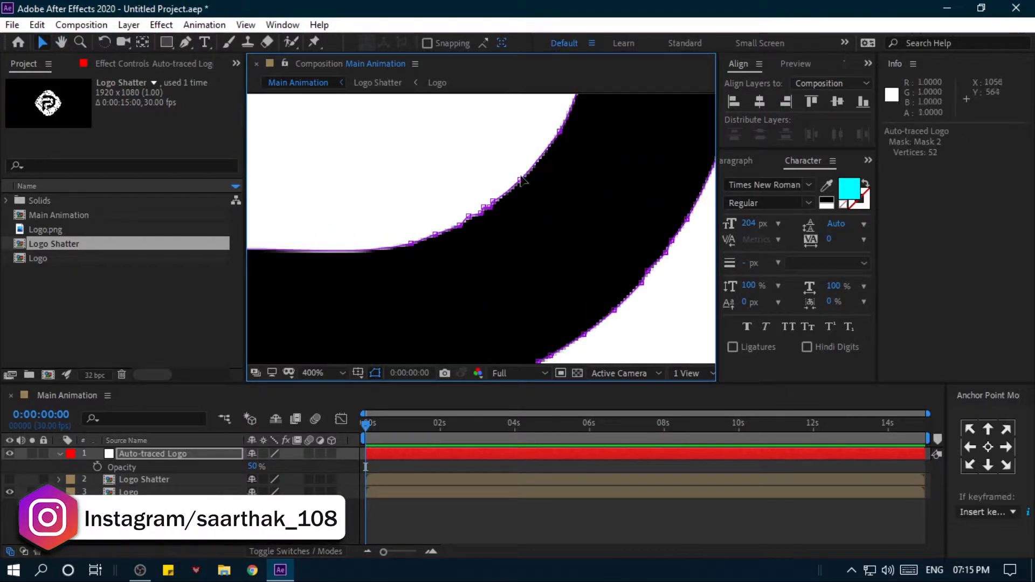
pyautogui.press('Delete')
pyautogui.scroll(-1, 482, 229)
pyautogui.press('g')
pyautogui.moveTo(391, 220); pyautogui.dragTo(423, 245)
pyautogui.scroll(1, 422, 245)
pyautogui.moveTo(558, 219); pyautogui.dragTo(437, 203)
pyautogui.moveTo(447, 243); pyautogui.dragTo(345, 135)
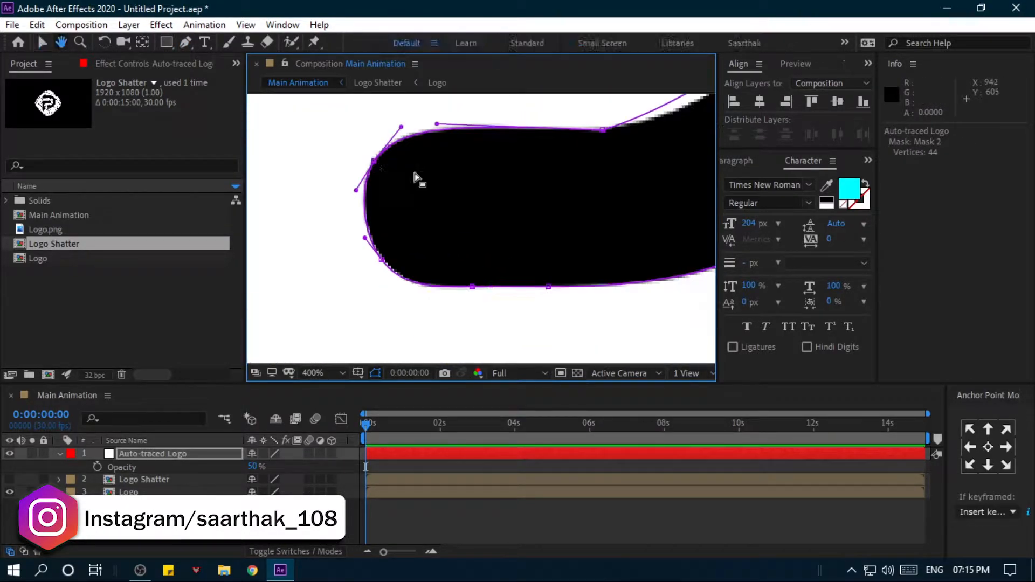
# - Delete the extra vertices around the rounded end of the bowl's lower arm and adjust the handles to its outline
pyautogui.moveTo(348, 237); pyautogui.dragTo(647, 278)
pyautogui.press('Delete')
pyautogui.press('g')
pyautogui.moveTo(490, 260); pyautogui.dragTo(445, 260)
pyautogui.press('v')
pyautogui.moveTo(370, 263); pyautogui.dragTo(499, 268)
pyautogui.scroll(1, 401, 261)
pyautogui.moveTo(585, 274); pyautogui.dragTo(594, 277)
pyautogui.scroll(-2, 587, 274)
# - Remove another group of surplus vertices from the P bowl's mask and reshape the adjoining curve
pyautogui.moveTo(530, 212); pyautogui.dragTo(540, 282)
pyautogui.press('Delete')
pyautogui.scroll(1, 540, 281)
pyautogui.moveTo(569, 183); pyautogui.dragTo(608, 245)
pyautogui.moveTo(578, 347); pyautogui.dragTo(589, 319)
pyautogui.scroll(-1, 589, 319)
pyautogui.moveTo(647, 146); pyautogui.dragTo(533, 204)
# - Delete the redundant vertices on the following stretch of the bowl's mask and align its handles with the black stroke
pyautogui.moveTo(558, 332); pyautogui.dragTo(488, 116)
pyautogui.press('Delete')
pyautogui.moveTo(544, 175); pyautogui.dragTo(534, 213)
pyautogui.moveTo(472, 143); pyautogui.dragTo(571, 246)
pyautogui.moveTo(509, 304); pyautogui.dragTo(521, 286)
# - Delete two more clusters of excess vertices from the bowl's mask and smooth the remaining curves
pyautogui.moveTo(319, 124); pyautogui.dragTo(438, 126)
pyautogui.press('Delete')
pyautogui.moveTo(438, 126); pyautogui.dragTo(589, 163)
pyautogui.moveTo(500, 190); pyautogui.dragTo(511, 193)
pyautogui.scroll(1, 378, 201)
pyautogui.moveTo(430, 275); pyautogui.dragTo(358, 356)
pyautogui.press('Delete')
pyautogui.moveTo(458, 318); pyautogui.dragTo(284, 317)
pyautogui.moveTo(399, 164); pyautogui.dragTo(386, 155)
# - Delete the last surplus vertex cluster on the bowl's mask and pull the handles to fit the stroke's rounded contour
pyautogui.scroll(-1, 465, 156)
pyautogui.click(497, 179)
pyautogui.moveTo(564, 190); pyautogui.dragTo(625, 248)
pyautogui.press('Delete')
pyautogui.moveTo(572, 302); pyautogui.dragTo(551, 199)
pyautogui.moveTo(539, 319); pyautogui.dragTo(587, 310)
pyautogui.moveTo(588, 256); pyautogui.dragTo(587, 310)
pyautogui.moveTo(601, 299); pyautogui.dragTo(650, 217)
# - Refine a single mask vertex with the Pen tool and nudge its handle onto the logo's edge
pyautogui.moveTo(509, 134)
pyautogui.mouseDown()
pyautogui.moveTo(530, 132)
pyautogui.moveTo(511, 132)
pyautogui.mouseUp()
pyautogui.press('g')
pyautogui.click(594, 192)
pyautogui.press('v')
pyautogui.moveTo(605, 226); pyautogui.dragTo(610, 221)
# - Delete the surplus vertices along the top edge of the inner P stroke's mask
pyautogui.scroll(1, 609, 232)
pyautogui.scroll(-3, 533, 237)
pyautogui.scroll(2, 481, 228)
pyautogui.moveTo(539, 201); pyautogui.dragTo(419, 228)
pyautogui.press('Delete')
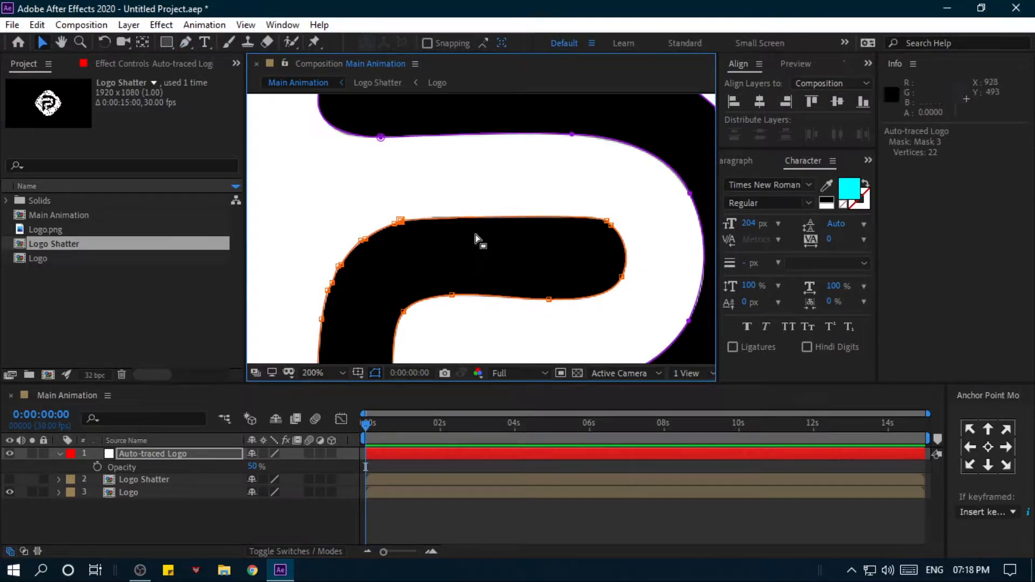
# - Reshape the inner P stroke's mask around its upper bend and delete the surplus vertices there
pyautogui.scroll(1, 482, 259)
pyautogui.moveTo(340, 170); pyautogui.dragTo(389, 158)
pyautogui.moveTo(687, 188); pyautogui.dragTo(503, 198)
pyautogui.moveTo(384, 142); pyautogui.dragTo(438, 217)
pyautogui.press('Delete')
# - Adjust a curve handle on the inner P stroke's mask and delete the surplus vertices farther down the stem
pyautogui.moveTo(501, 119); pyautogui.dragTo(394, 155)
pyautogui.scroll(-1, 458, 162)
pyautogui.moveTo(393, 225); pyautogui.dragTo(395, 81)
pyautogui.moveTo(418, 291); pyautogui.dragTo(492, 284)
pyautogui.press('Delete')
# - Fit the inner stroke's mask handles to the logo edge and delete the remaining clusters of excess vertices
pyautogui.scroll(1, 444, 345)
pyautogui.moveTo(391, 270); pyautogui.dragTo(391, 333)
pyautogui.moveTo(538, 220); pyautogui.dragTo(518, 349)
pyautogui.moveTo(569, 173); pyautogui.dragTo(324, 134)
pyautogui.scroll(-1, 467, 269)
pyautogui.press('Delete')
pyautogui.scroll(1, 520, 134)
pyautogui.scroll(-1, 472, 134)
pyautogui.press('Delete')
# - Pull the mask handles at the inner stroke's rounded right end to match the logo's contour
pyautogui.moveTo(553, 154); pyautogui.dragTo(458, 216)
pyautogui.scroll(2, 582, 135)
pyautogui.moveTo(496, 139); pyautogui.dragTo(565, 180)
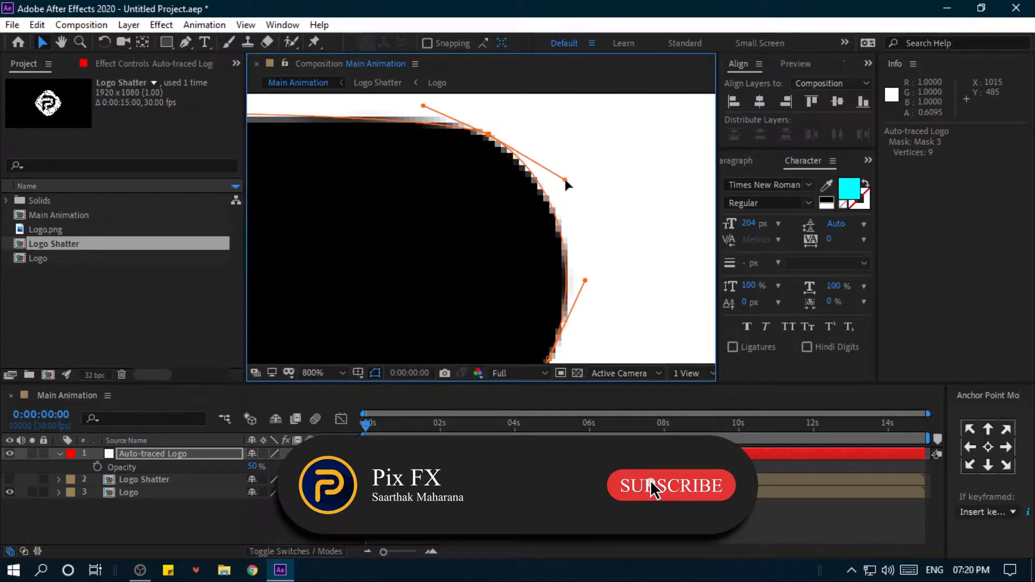
pyautogui.scroll(-2, 565, 180)
pyautogui.moveTo(454, 247); pyautogui.dragTo(548, 208)
pyautogui.scroll(-1, 548, 208)
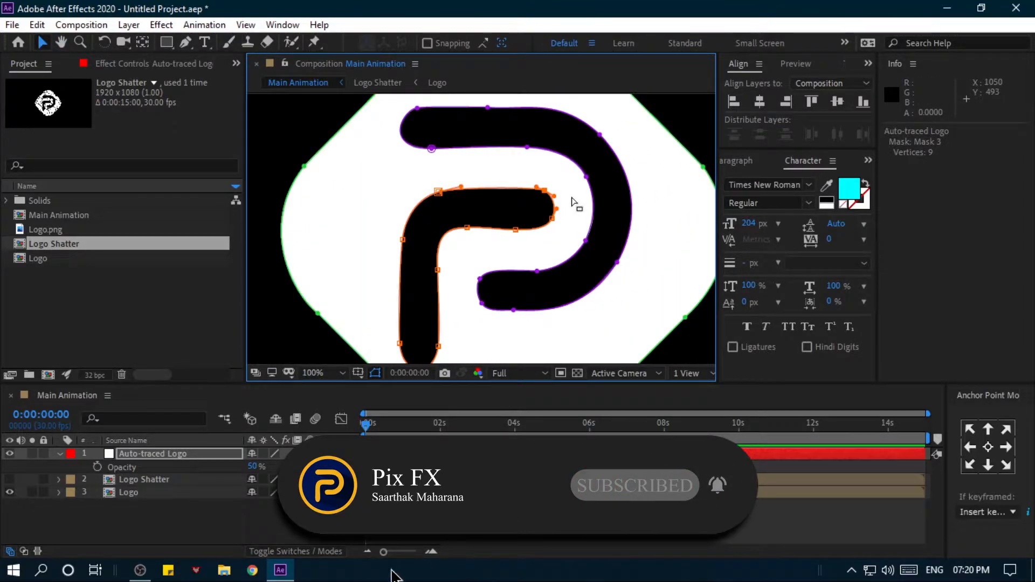
pyautogui.scroll(-1, 488, 217)
# - Hide the Logo layer and set the Auto-traced Logo layer's opacity to 100%
pyautogui.click(247, 521)
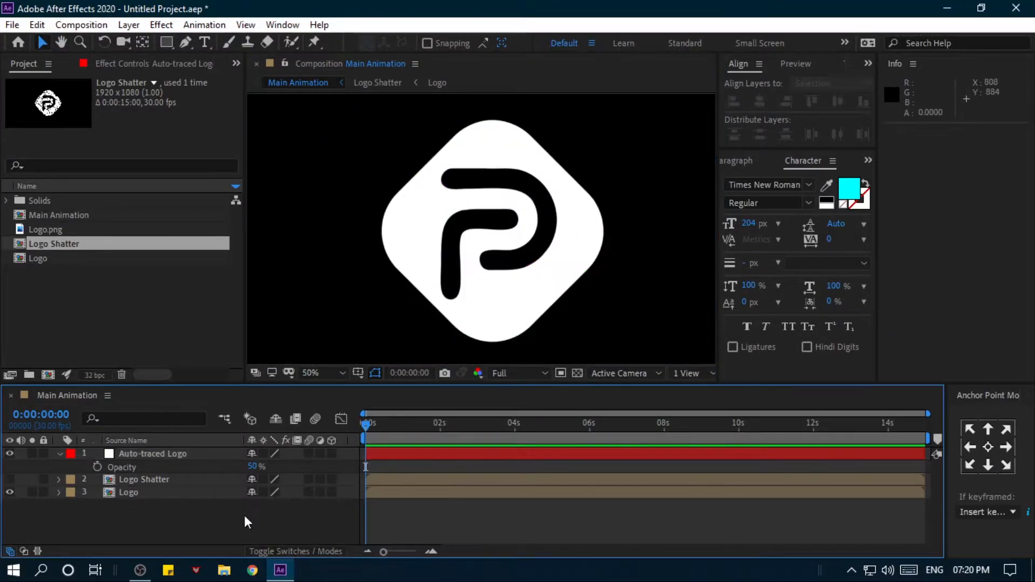
pyautogui.click(10, 493)
pyautogui.click(130, 454)
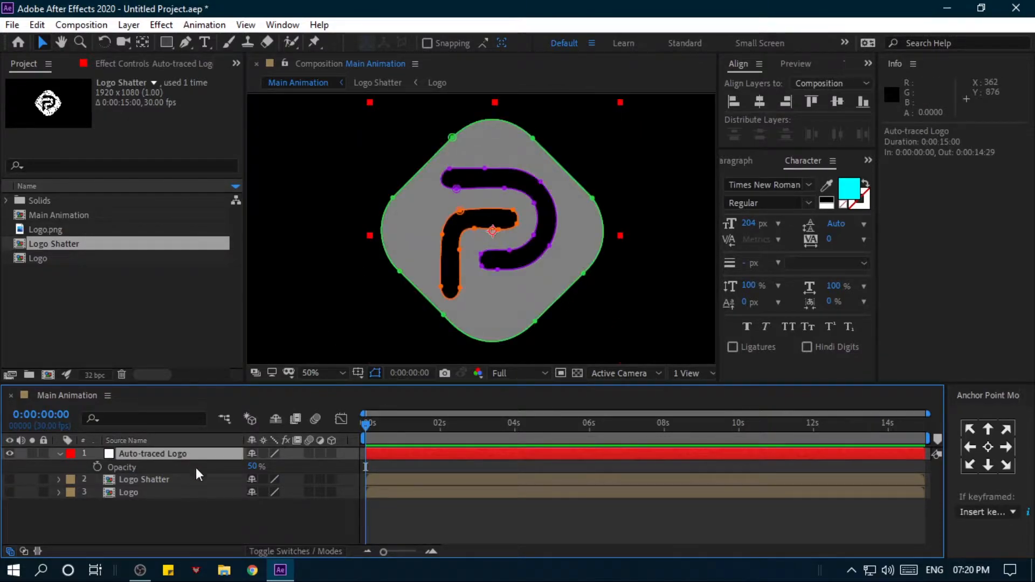
pyautogui.moveTo(251, 467); pyautogui.dragTo(303, 467)
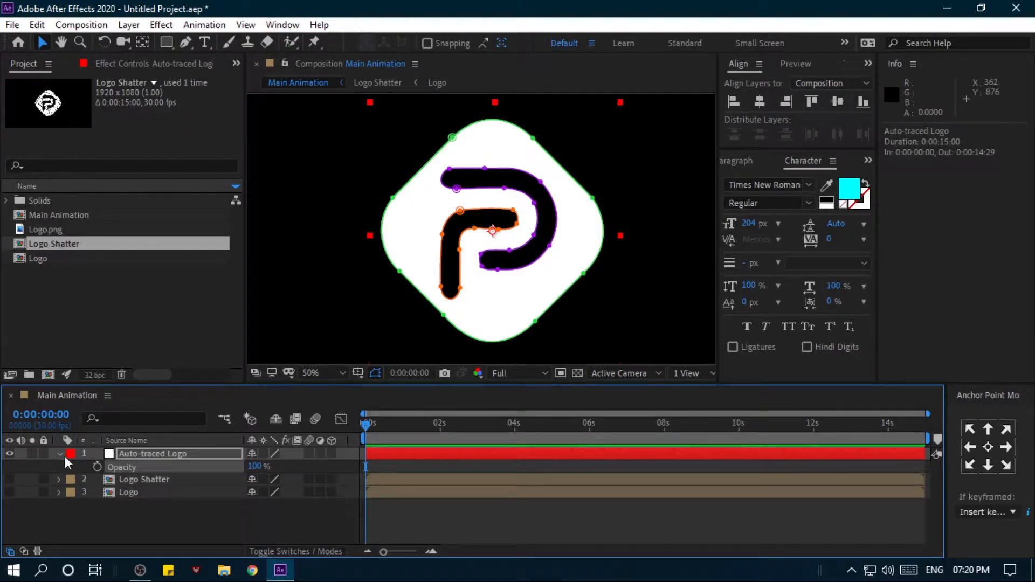
# - Show Logo Shatter instead of Auto-traced Logo and auto-trace its current frame's Alpha channel to a new layer
pyautogui.click(143, 479)
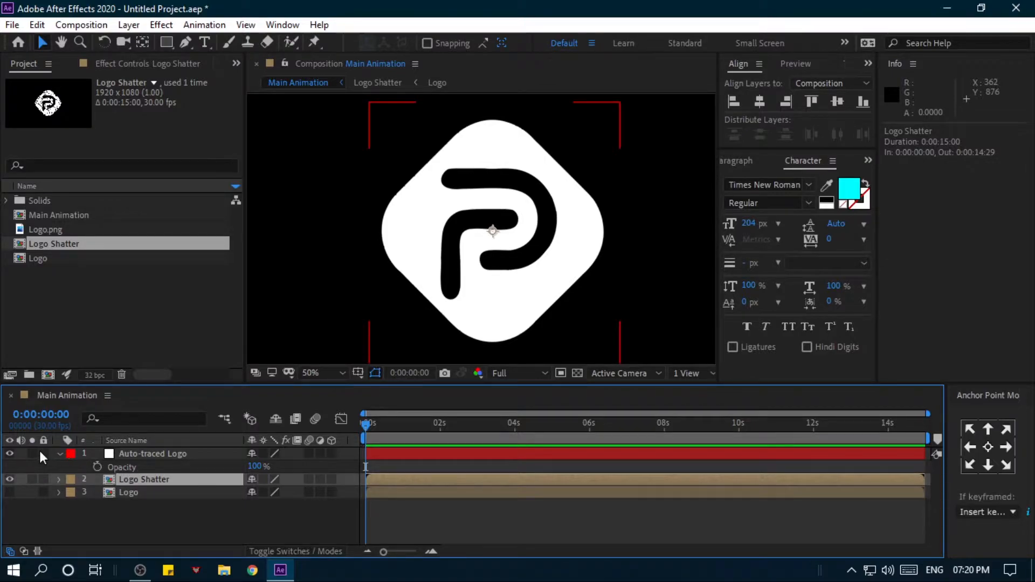
pyautogui.click(10, 454)
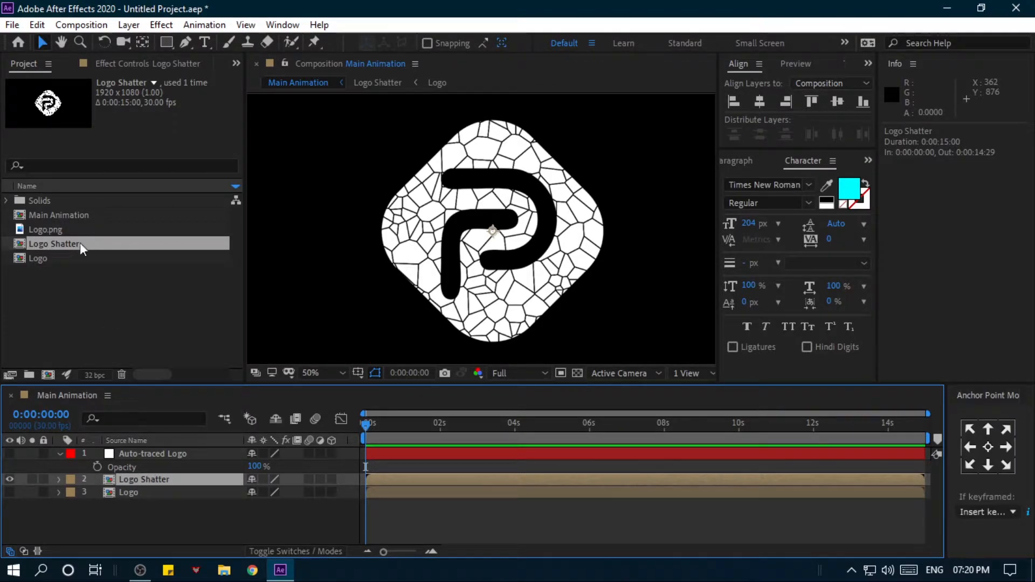
pyautogui.click(138, 22)
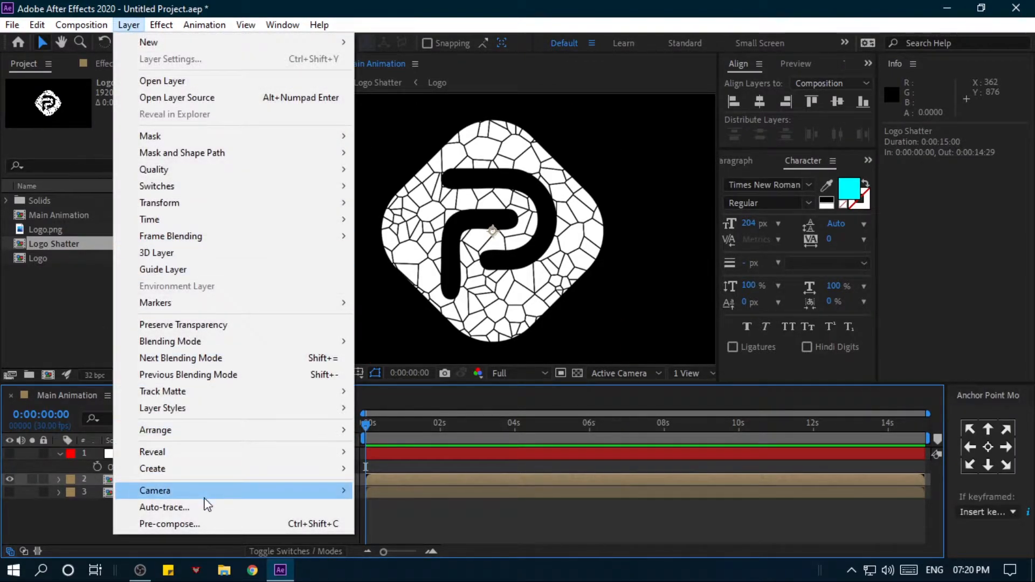
pyautogui.click(206, 509)
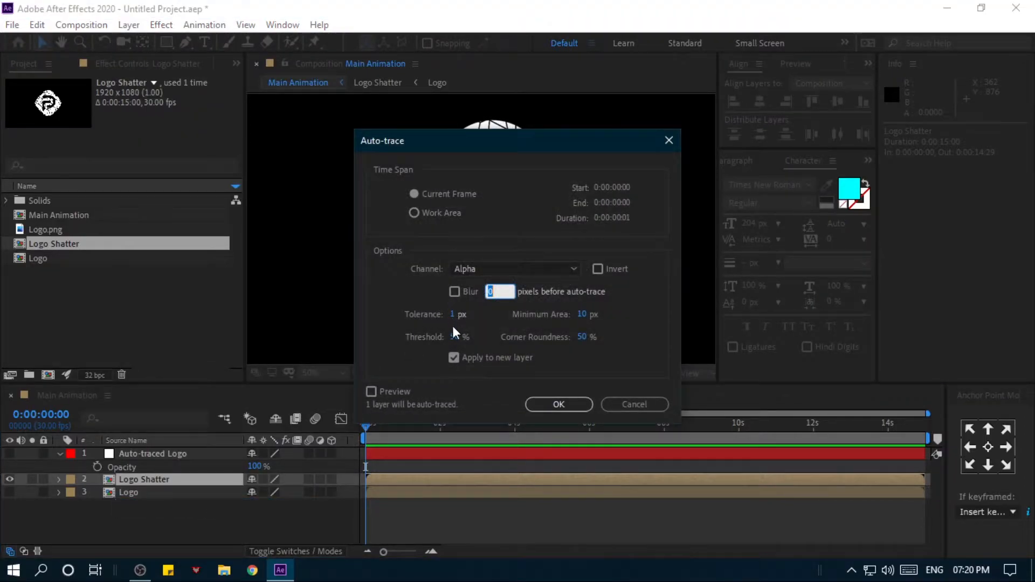
pyautogui.click(541, 406)
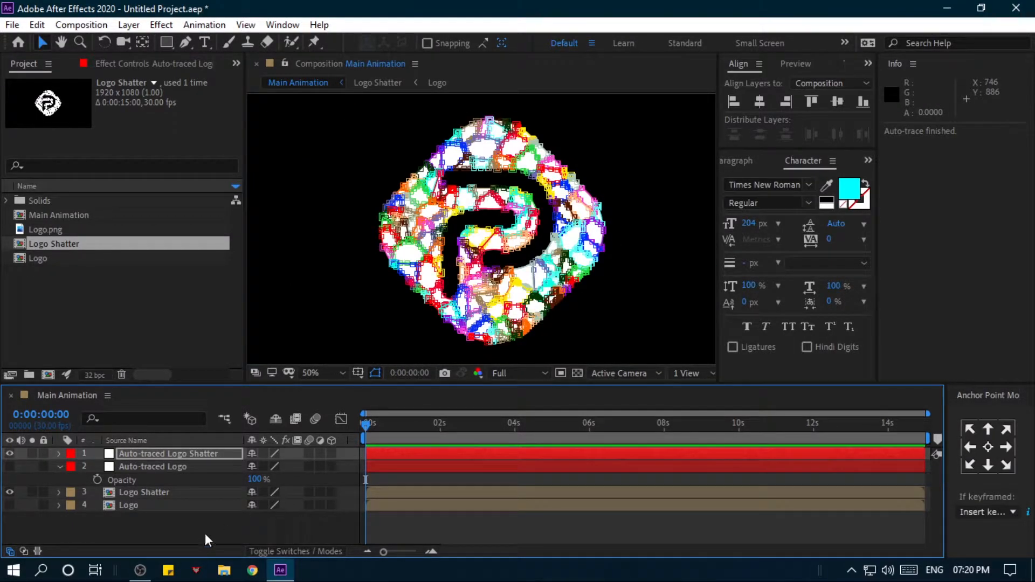
# - Turn off the mask outlines, hide the Logo Shatter layer and make the Auto-traced Logo layer visible
pyautogui.click(376, 375)
pyautogui.click(9, 493)
pyautogui.scroll(3, 487, 286)
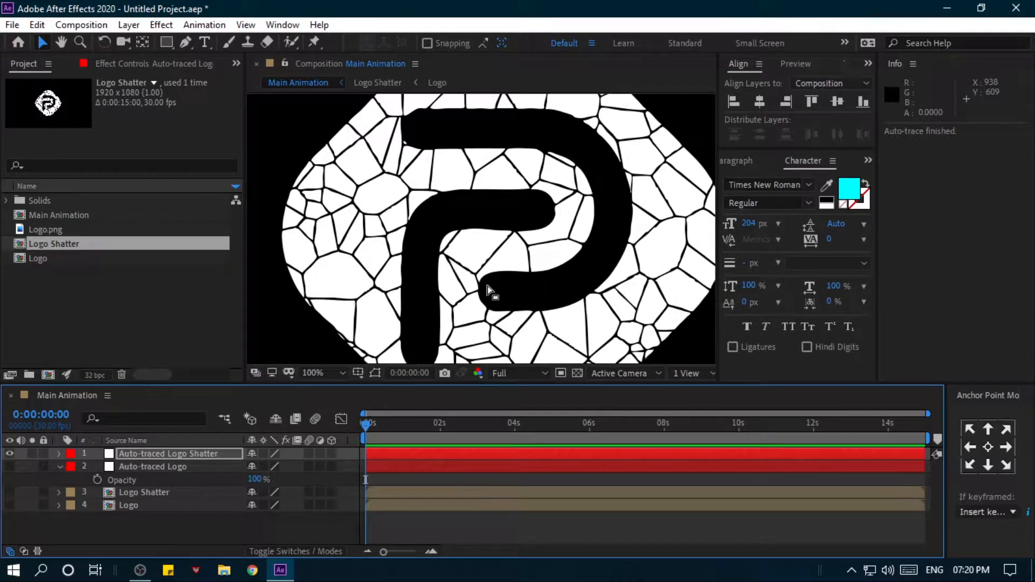
pyautogui.scroll(-1, 487, 286)
pyautogui.click(125, 454)
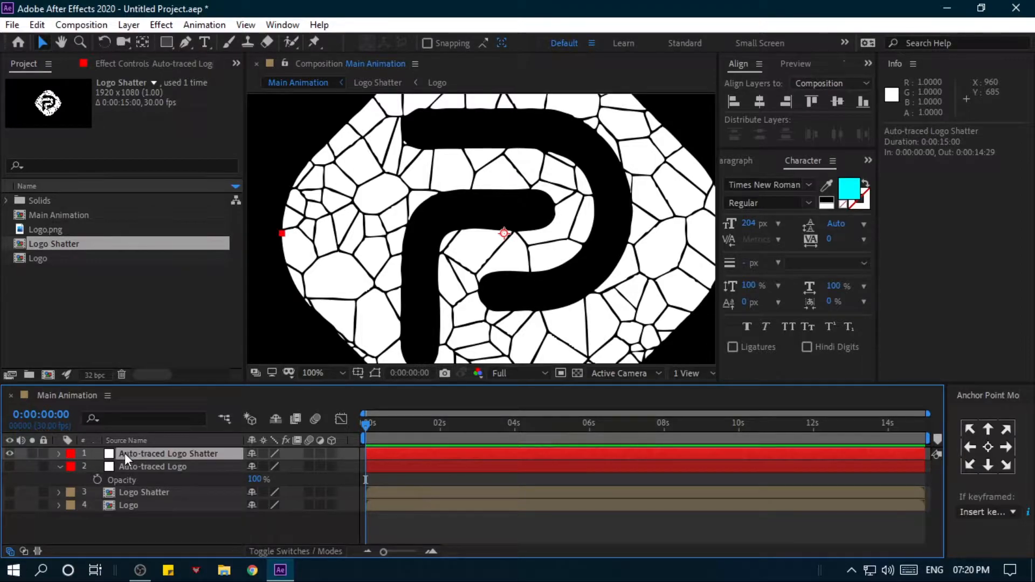
pyautogui.click(9, 466)
# - Mark the Logo Shatter and Logo layers as shy and hide shy layers in the timeline
pyautogui.click(145, 493)
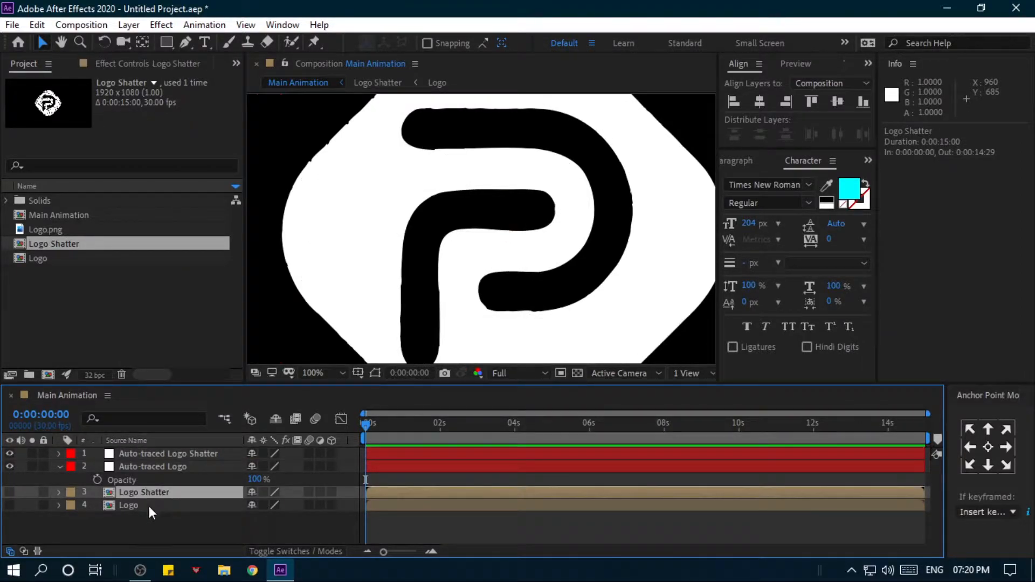
pyautogui.click(149, 505)
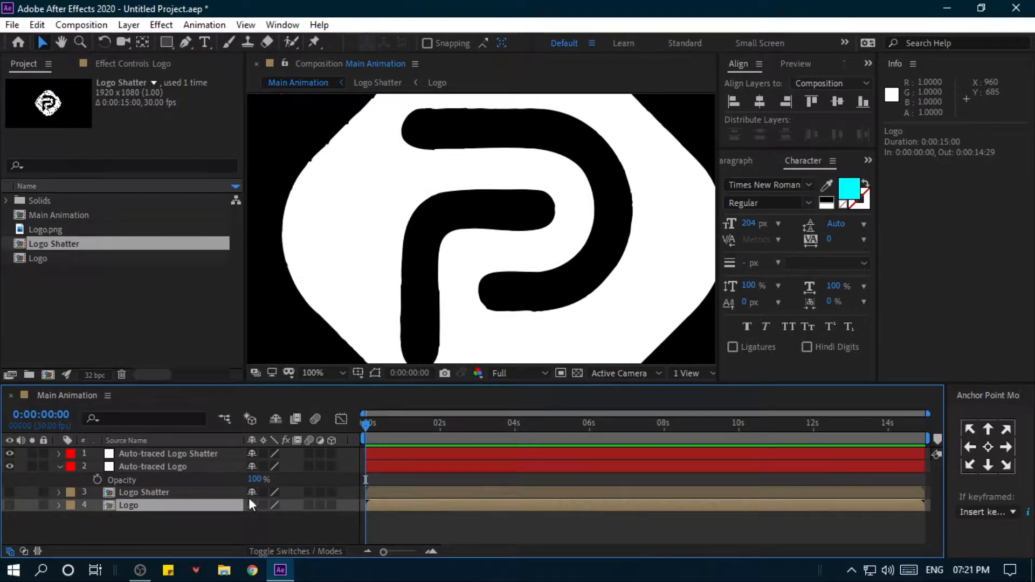
pyautogui.click(274, 418)
pyautogui.click(60, 465)
# - Rename Auto-traced Logo to Logo Traced and Auto-traced Logo Shatter to Shatter Trace
pyautogui.click(147, 467)
pyautogui.press('Return')
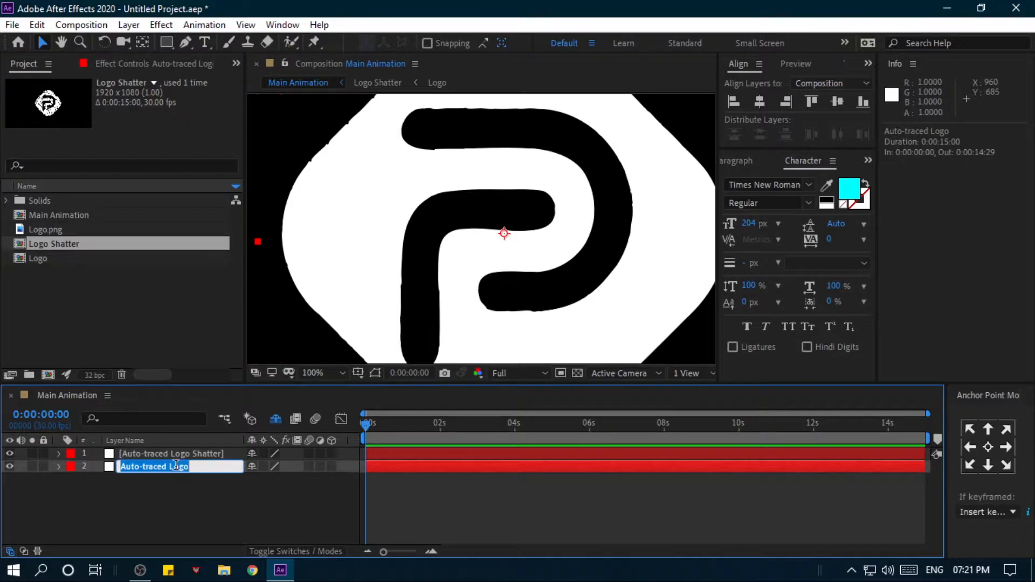
pyautogui.write('Logo Traced')
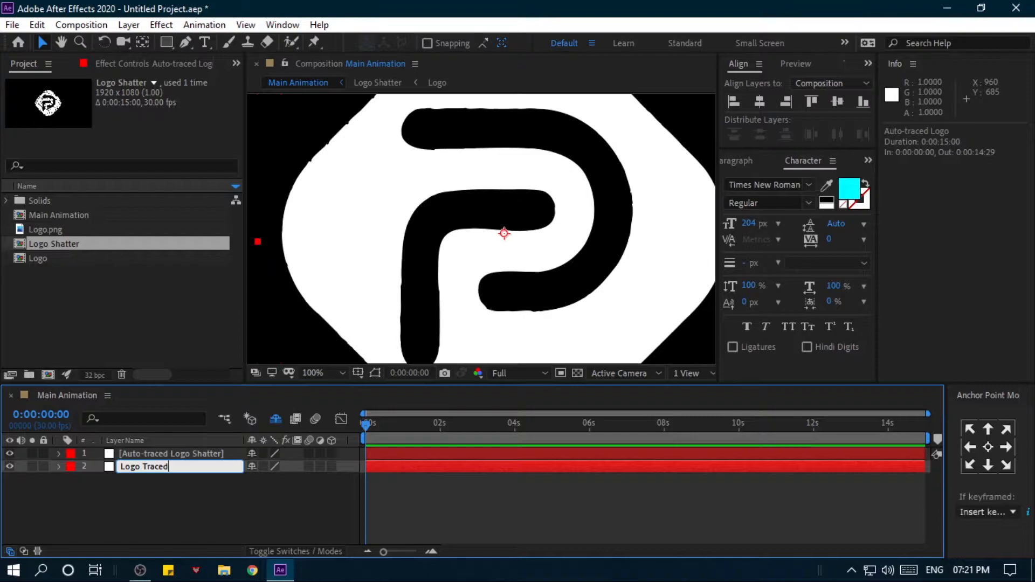
pyautogui.press('Return')
pyautogui.click(177, 456)
pyautogui.press('Return')
pyautogui.write('Shatter Trace')
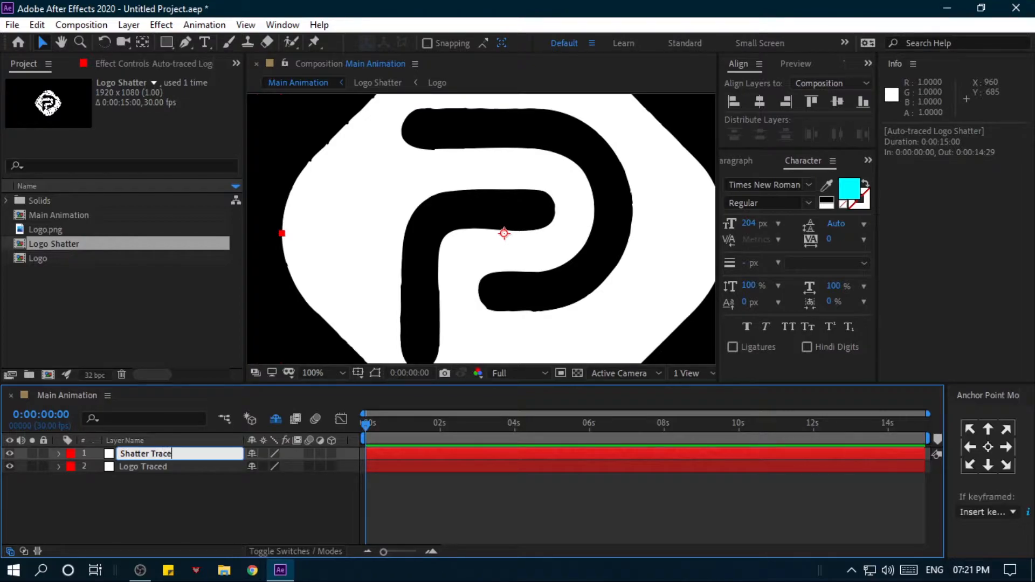
pyautogui.press('Return')
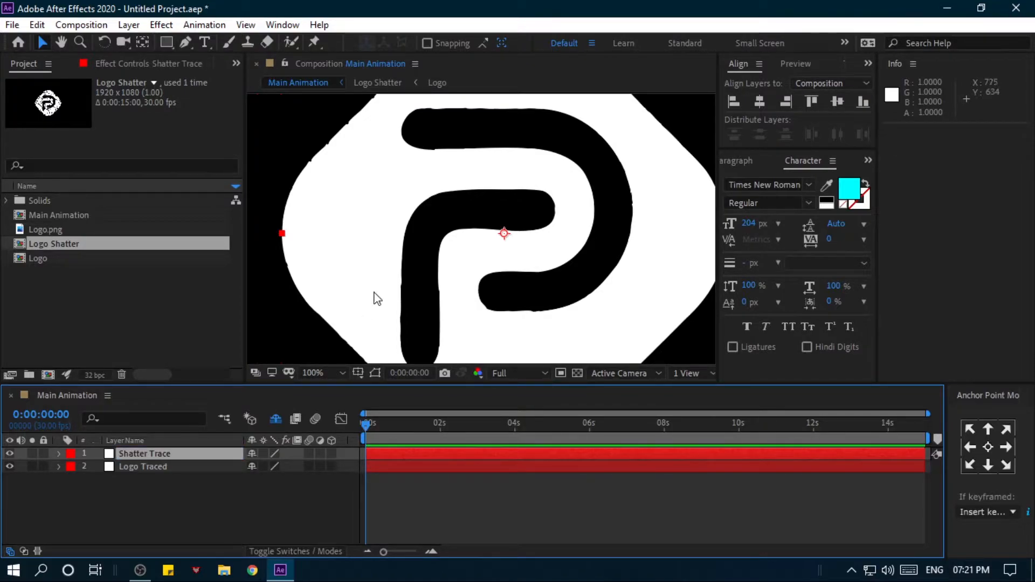
pyautogui.press(',')
pyautogui.press('.')
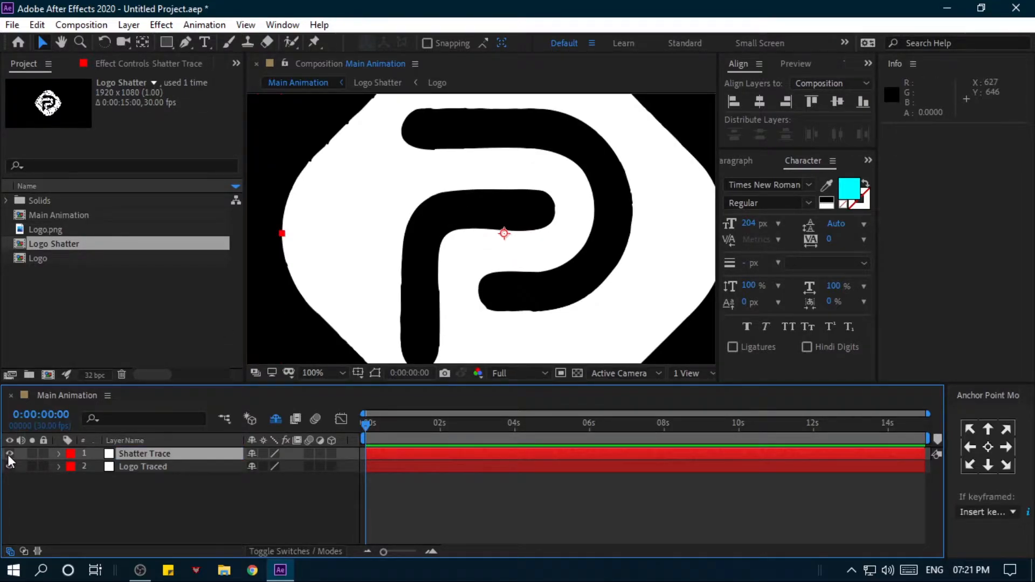
# - Create a black 1920 × 1080 px solid named ELEMENT 3D above the traced layers
pyautogui.rightClick(173, 505)
pyautogui.moveTo(248, 340)
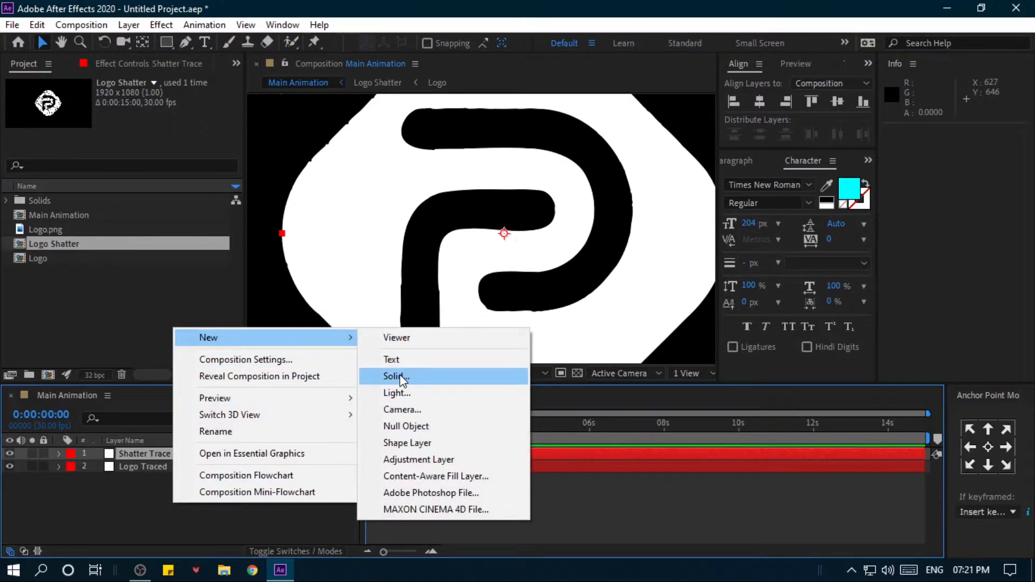
pyautogui.click(428, 376)
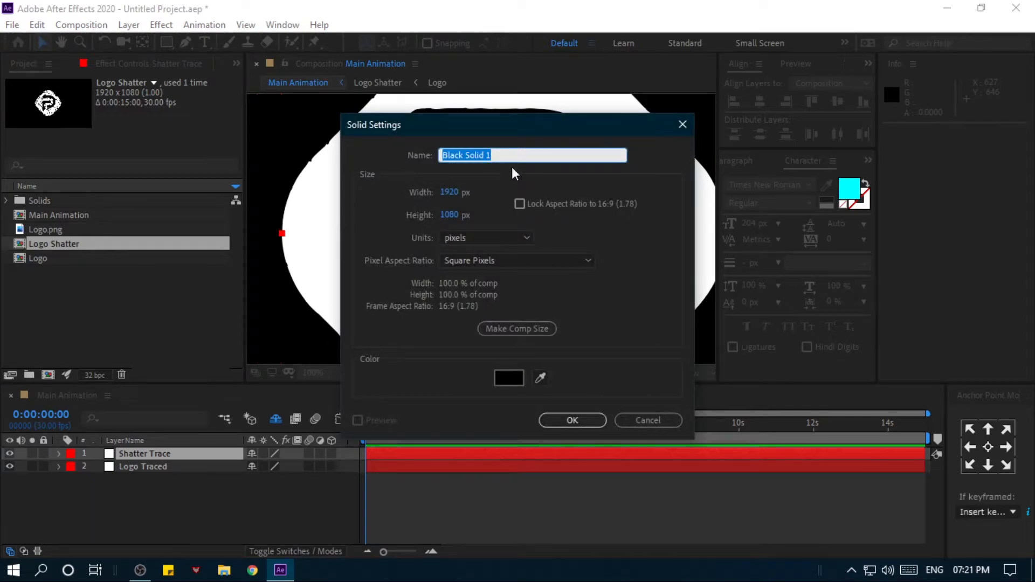
pyautogui.moveTo(554, 155); pyautogui.dragTo(401, 156)
pyautogui.write('ELEMENT 3D')
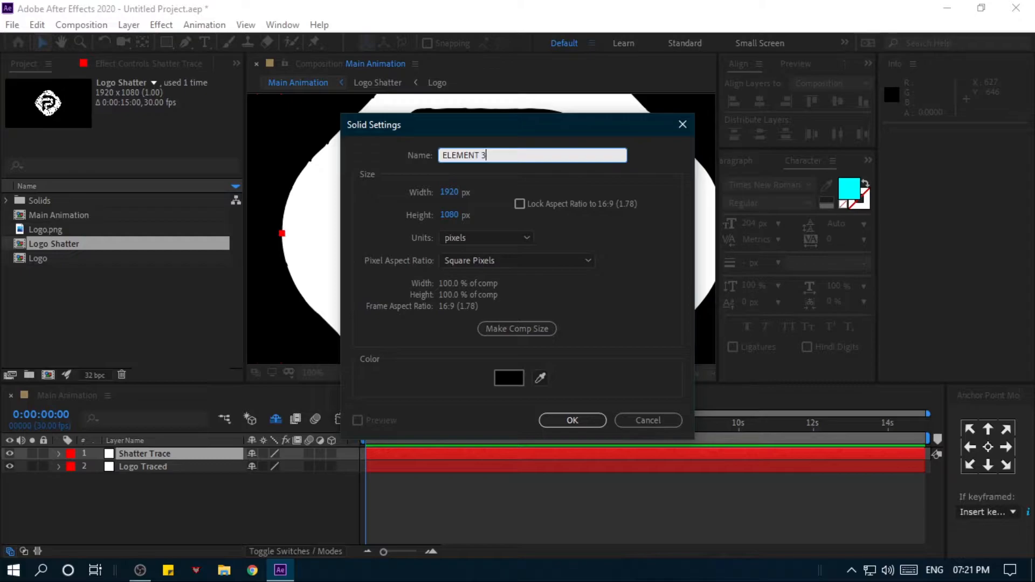
pyautogui.click(572, 420)
pyautogui.scroll(-1, 361, 319)
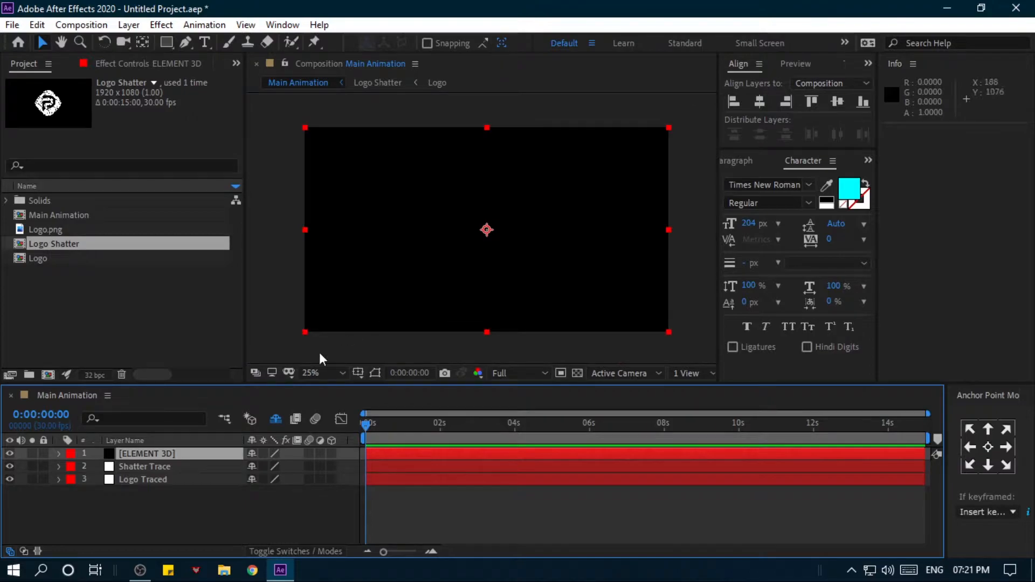
# - Apply the Element effect to the ELEMENT 3D solid
pyautogui.click(164, 499)
pyautogui.click(168, 455)
pyautogui.hotkey('ctrl', 'space')
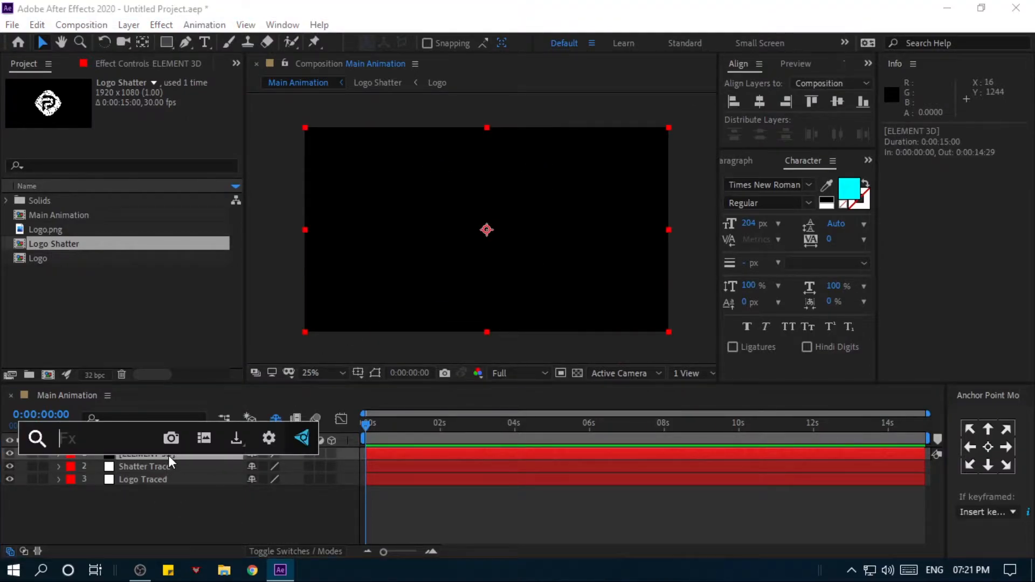
pyautogui.write('ele')
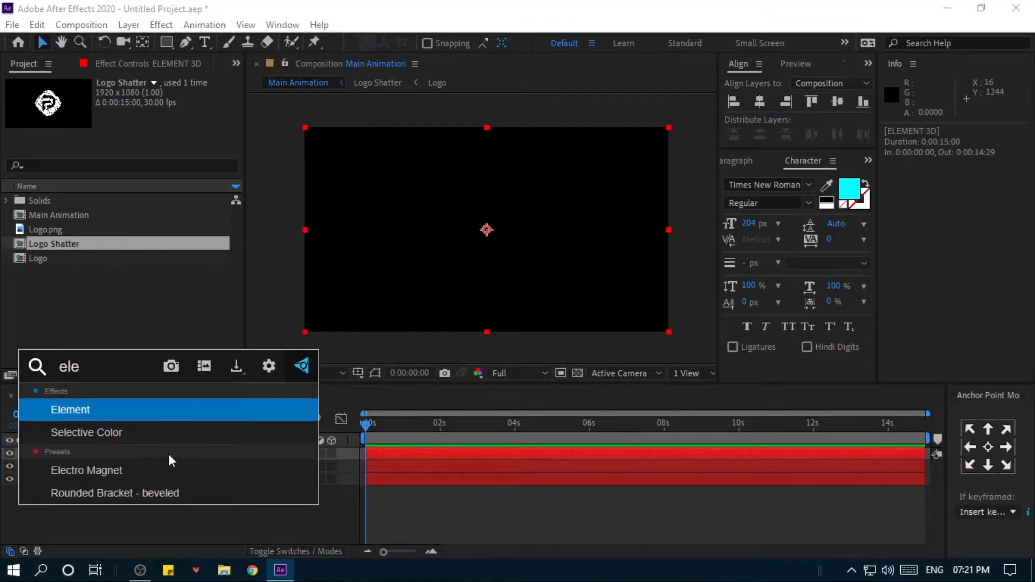
pyautogui.click(141, 410)
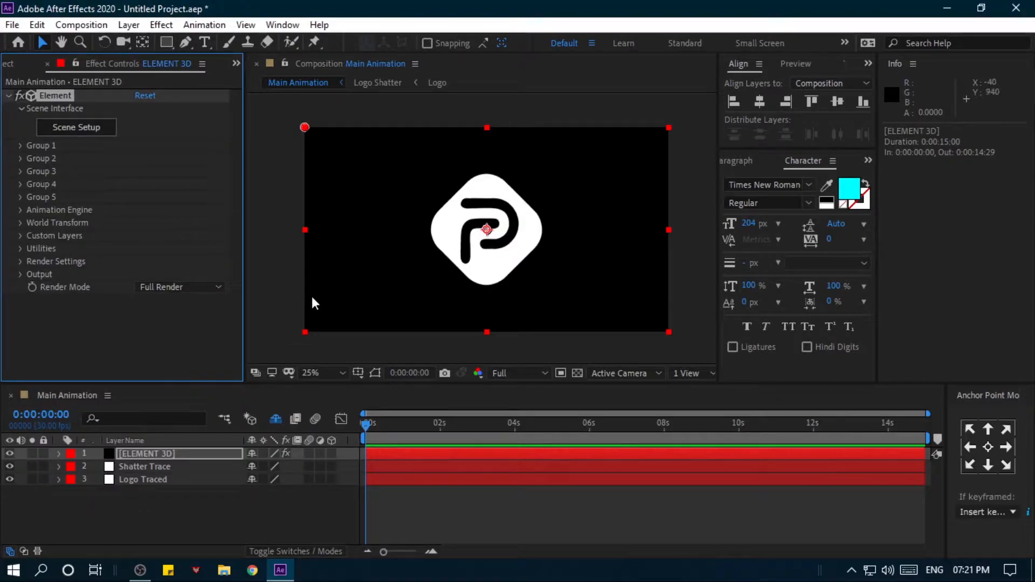
pyautogui.scroll(1, 395, 254)
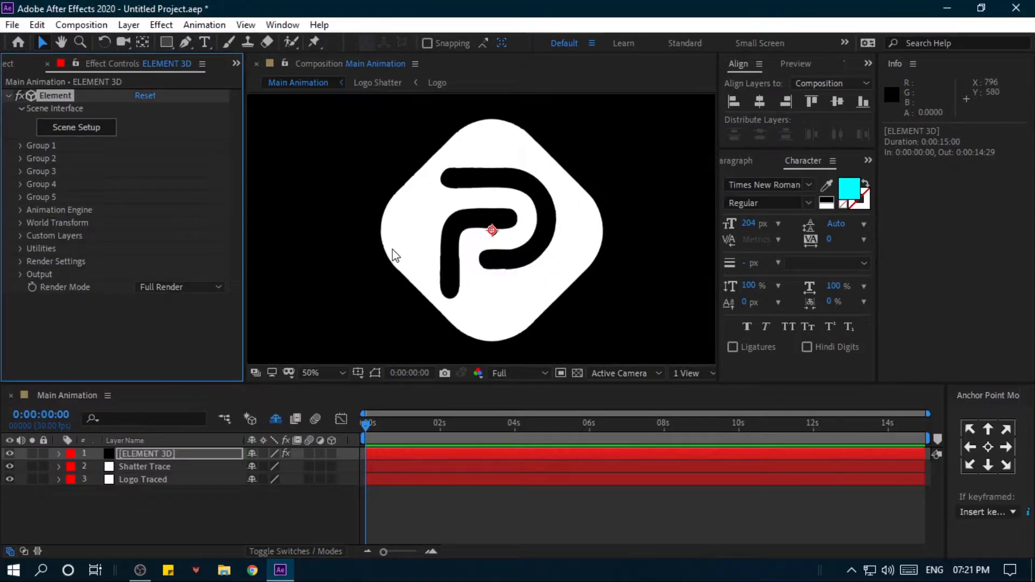
# - Assign Shatter Trace as Element's custom Path Layer 1 and Logo Traced as Path Layer 2
pyautogui.click(21, 236)
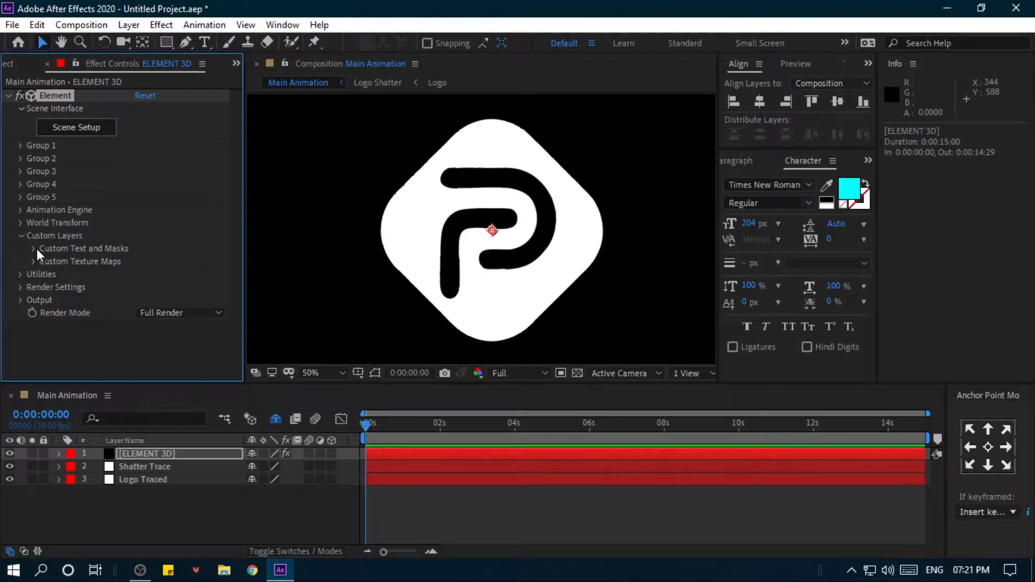
pyautogui.click(36, 249)
pyautogui.scroll(-2, 84, 223)
pyautogui.click(153, 194)
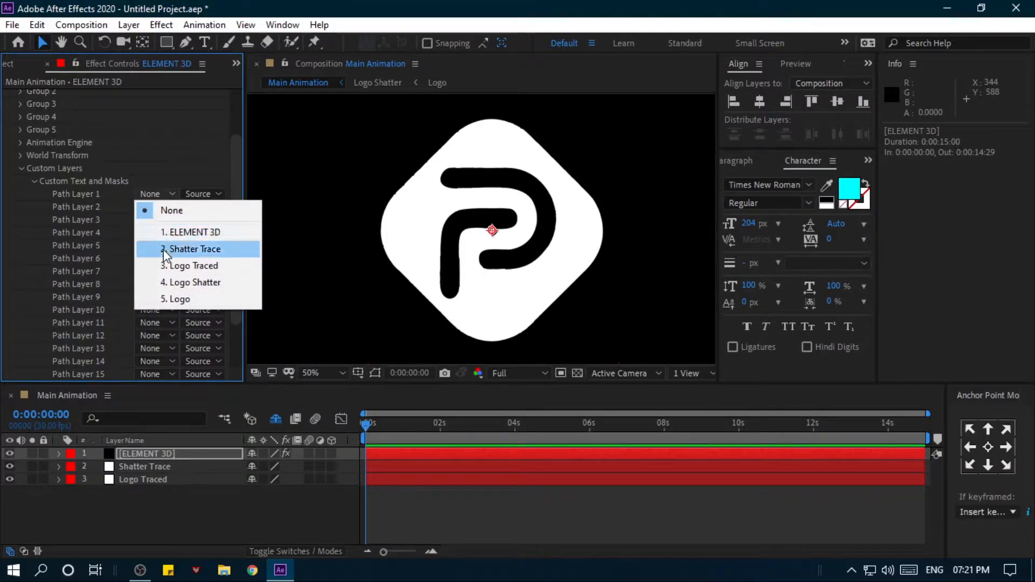
pyautogui.click(196, 249)
pyautogui.click(153, 207)
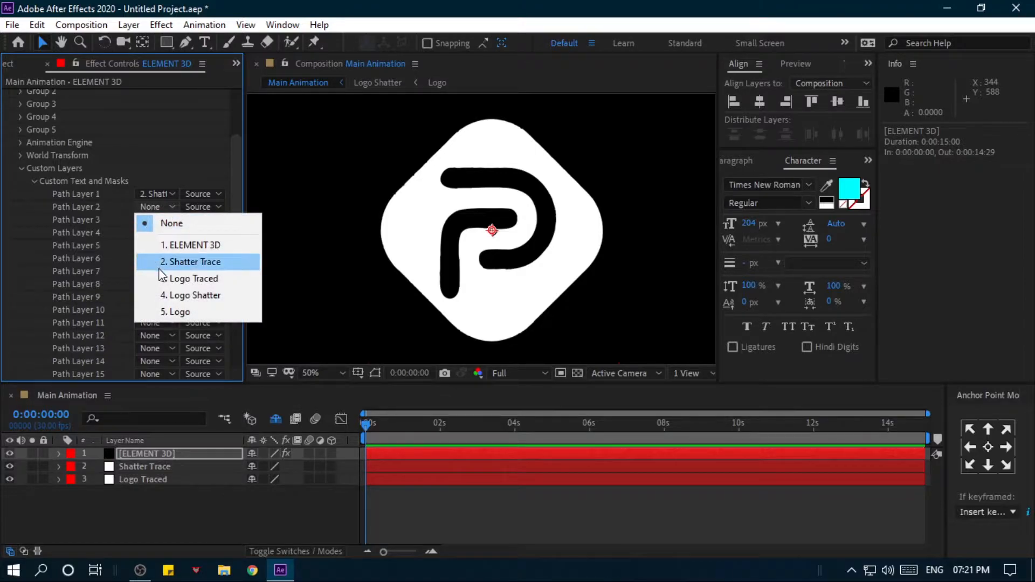
pyautogui.click(207, 279)
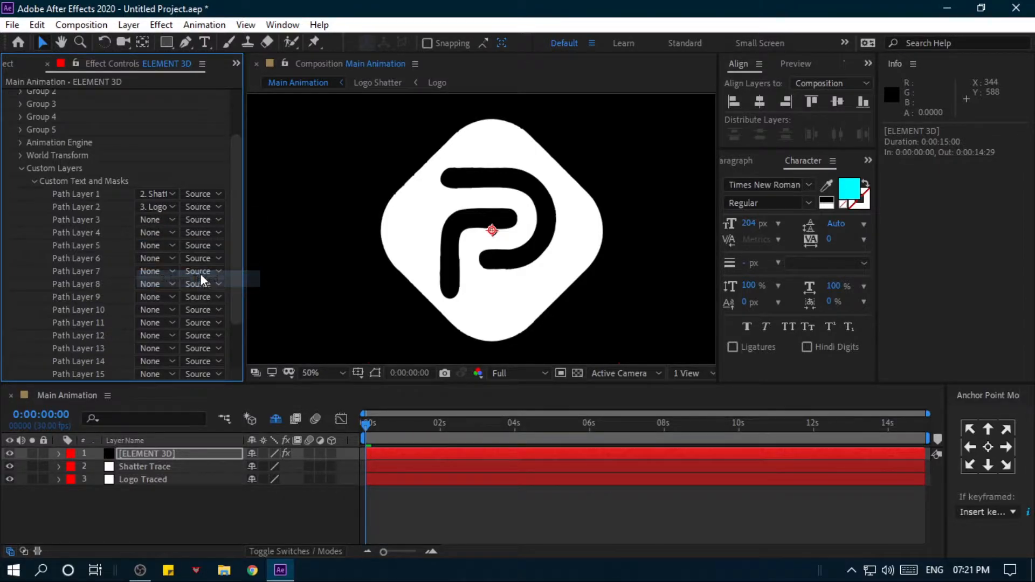
pyautogui.click(34, 184)
pyautogui.click(23, 236)
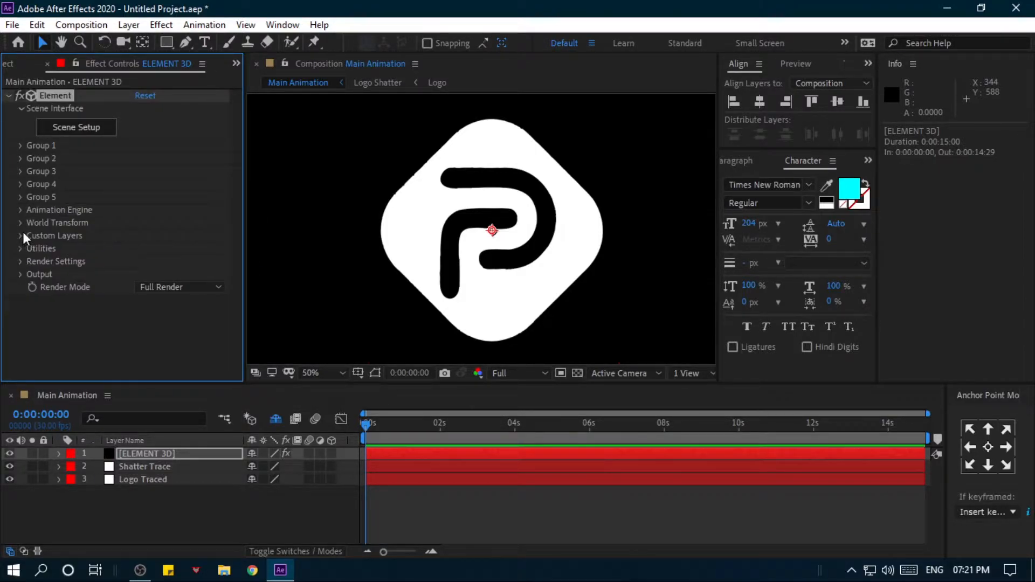
# - Turn off the visibility of Shatter Trace and Logo Traced and mark both layers as shy
pyautogui.click(150, 496)
pyautogui.moveTo(10, 467); pyautogui.dragTo(11, 473)
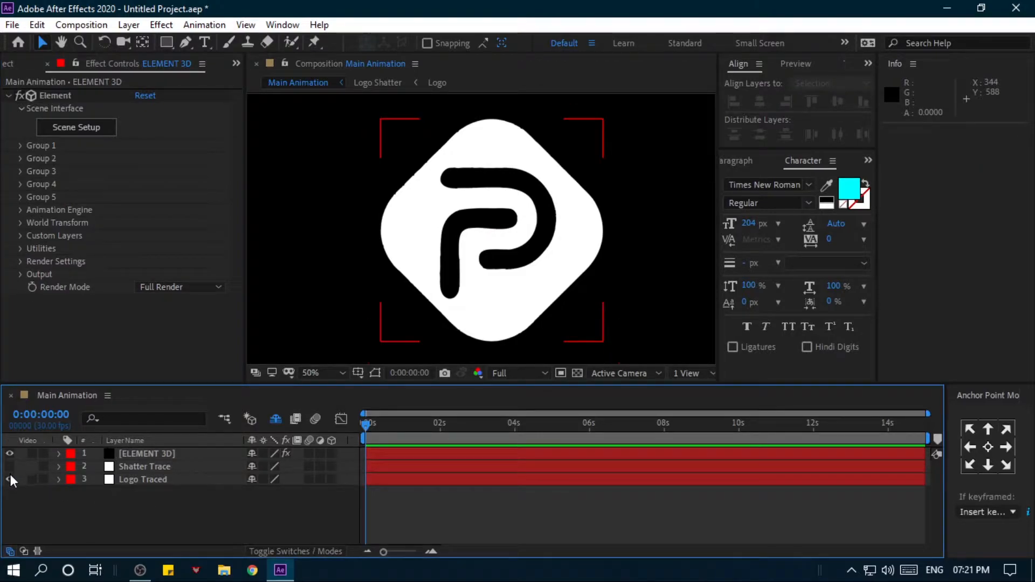
pyautogui.click(251, 480)
pyautogui.click(251, 466)
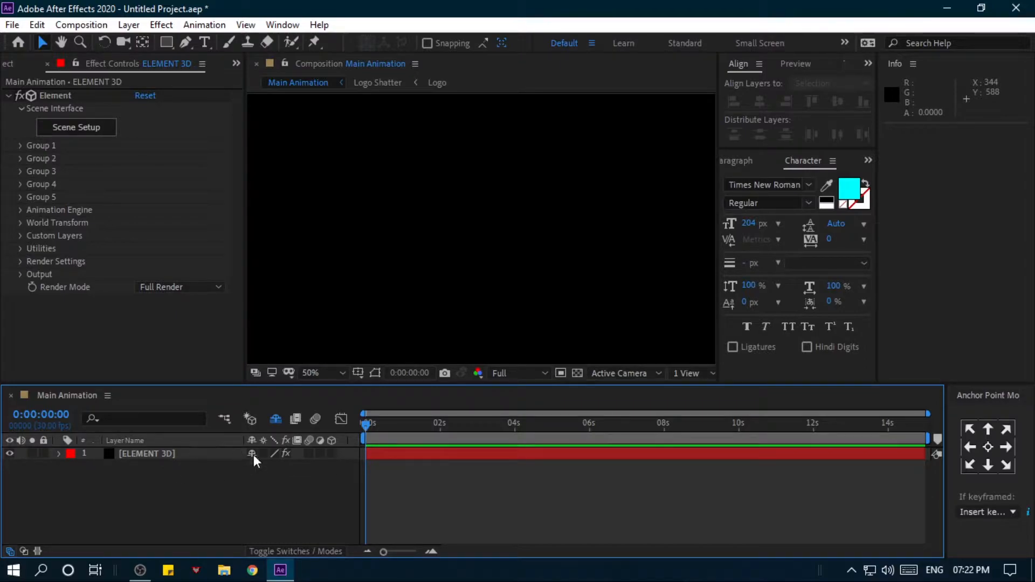
# - Enlarge the composition view and open Element's Scene Setup
pyautogui.moveTo(247, 384); pyautogui.dragTo(247, 410)
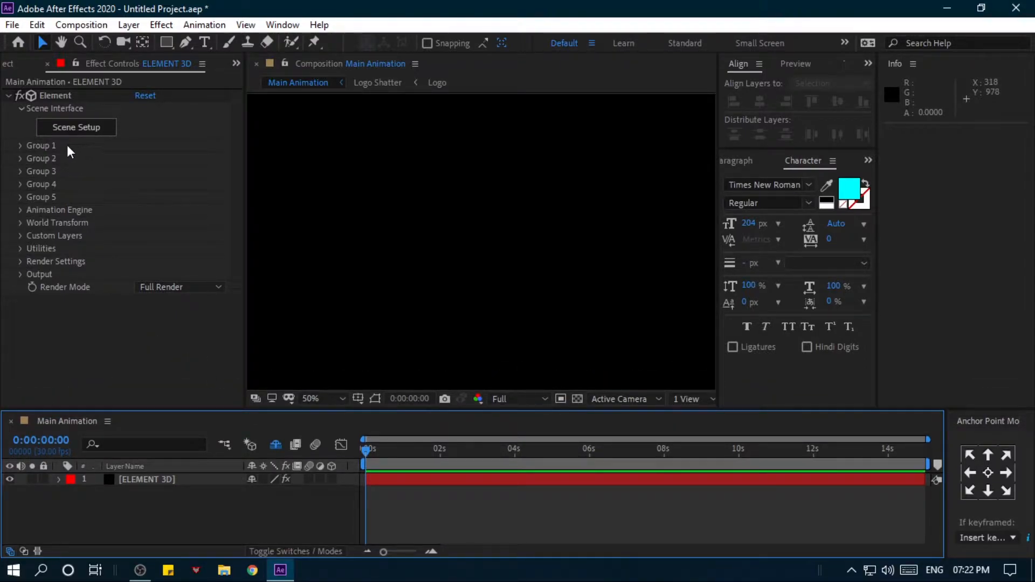
pyautogui.click(73, 131)
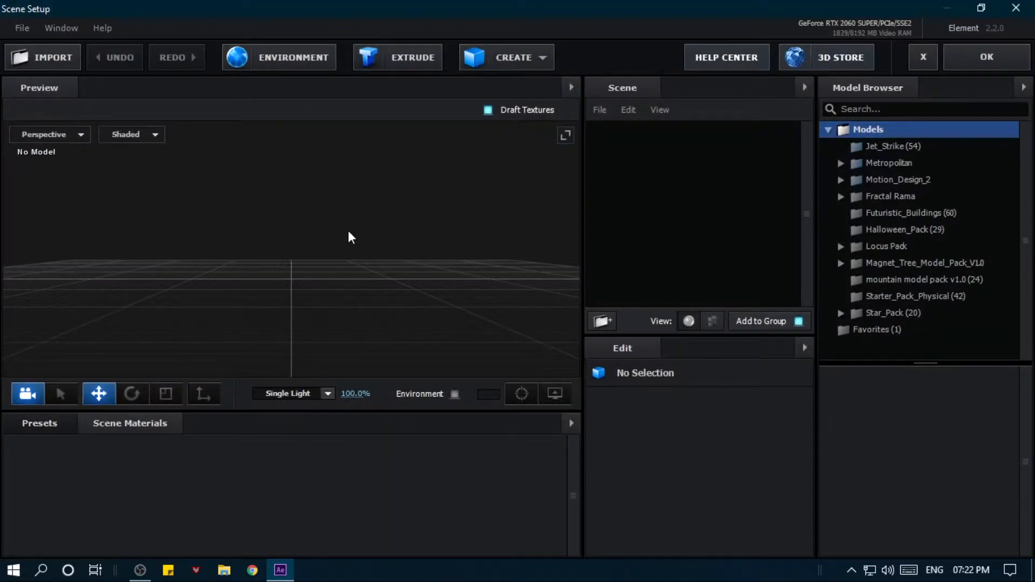
# - Create an extrusion model in the scene from Custom Path 1, the shatter trace
pyautogui.moveTo(351, 237)
pyautogui.mouseDown()
pyautogui.moveTo(337, 228)
pyautogui.moveTo(395, 250)
pyautogui.moveTo(347, 252)
pyautogui.mouseUp()
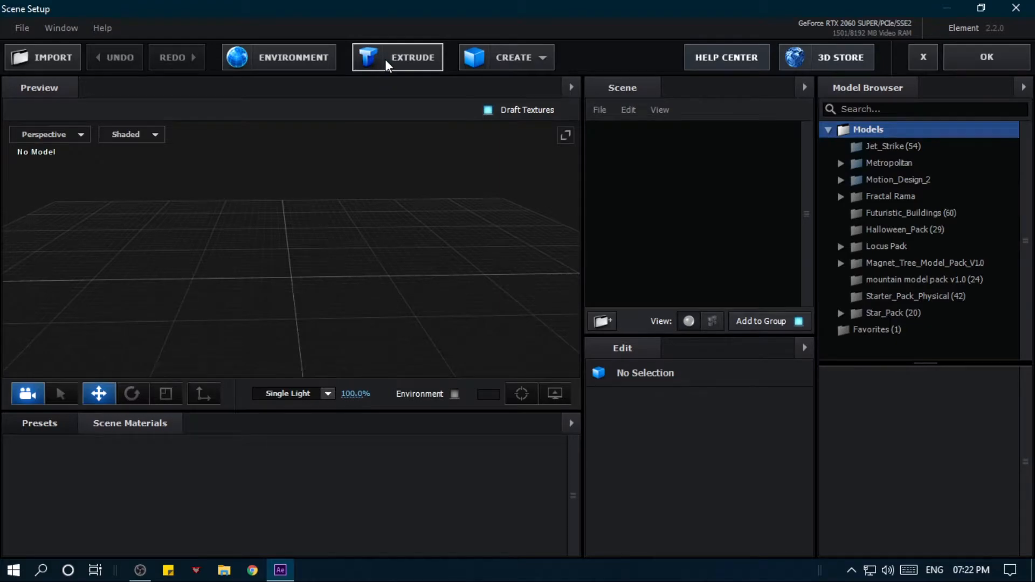
pyautogui.click(385, 60)
pyautogui.moveTo(353, 176); pyautogui.dragTo(224, 218)
pyautogui.press('e')
pyautogui.moveTo(298, 277); pyautogui.dragTo(408, 216)
pyautogui.moveTo(414, 269); pyautogui.dragTo(488, 262)
pyautogui.scroll(8, 488, 261)
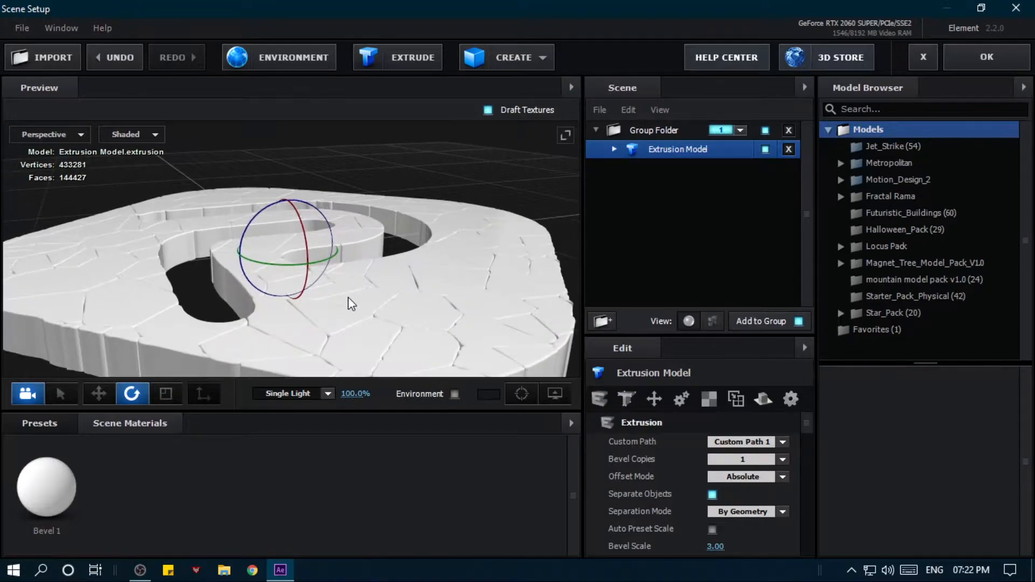
pyautogui.moveTo(351, 303)
pyautogui.mouseDown()
pyautogui.moveTo(365, 276)
pyautogui.moveTo(339, 307)
pyautogui.mouseUp()
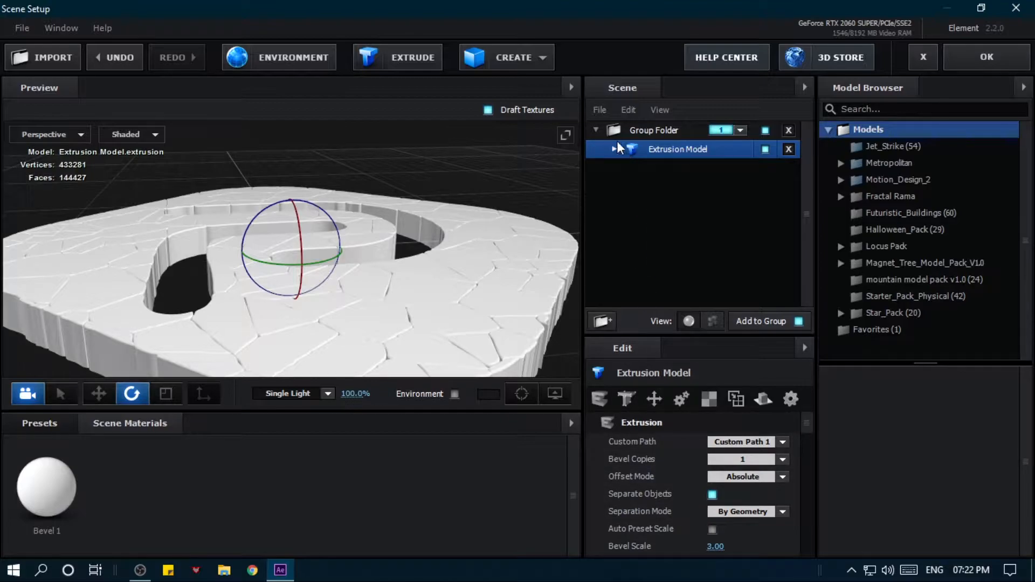
# - Set the Extrude value of the shatter extrusion model's Bevel 1 to 0.03
pyautogui.click(716, 178)
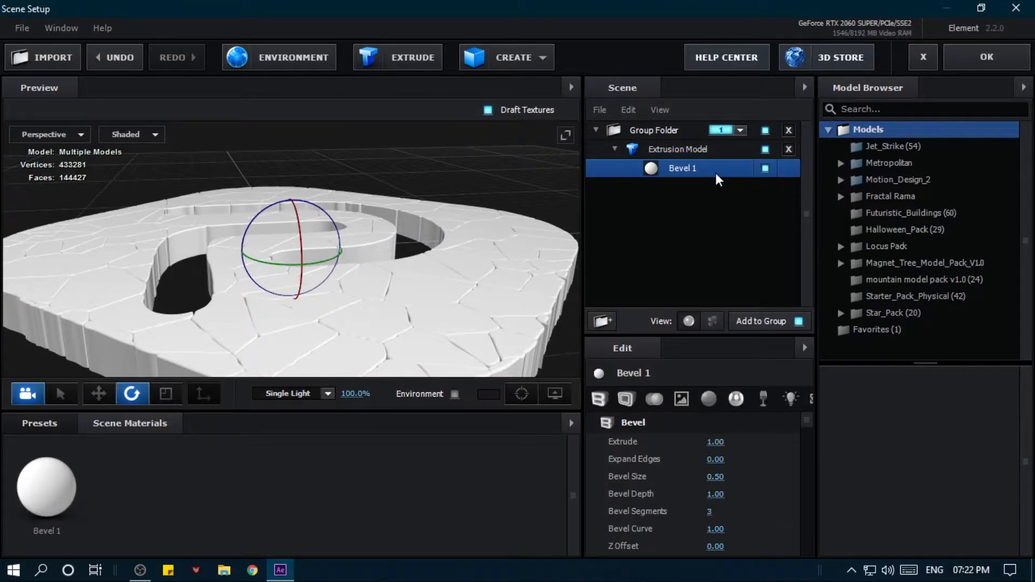
pyautogui.click(712, 443)
pyautogui.write('0')
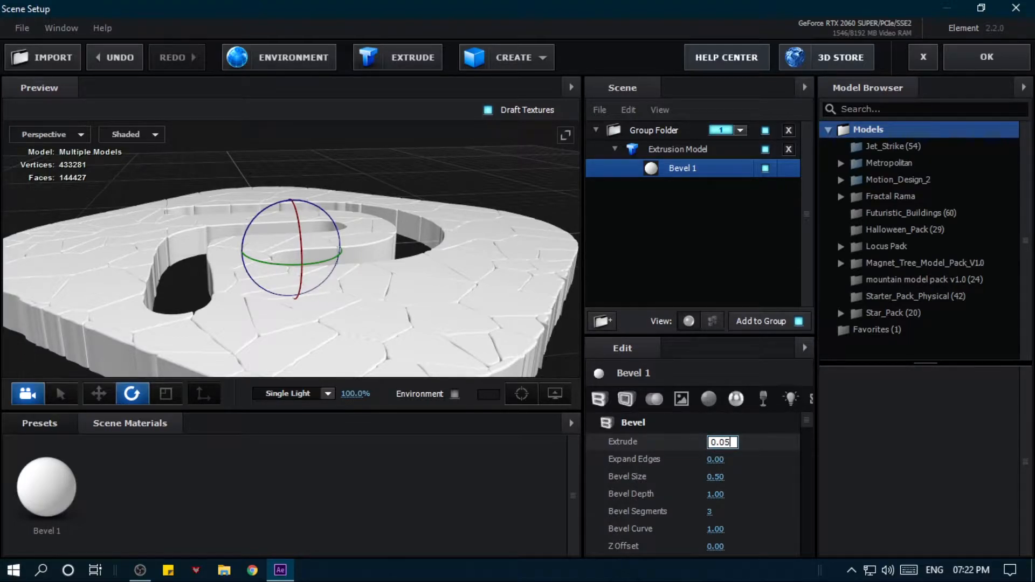
pyautogui.moveTo(383, 330); pyautogui.dragTo(344, 335)
pyautogui.click(717, 442)
pyautogui.write('0.0')
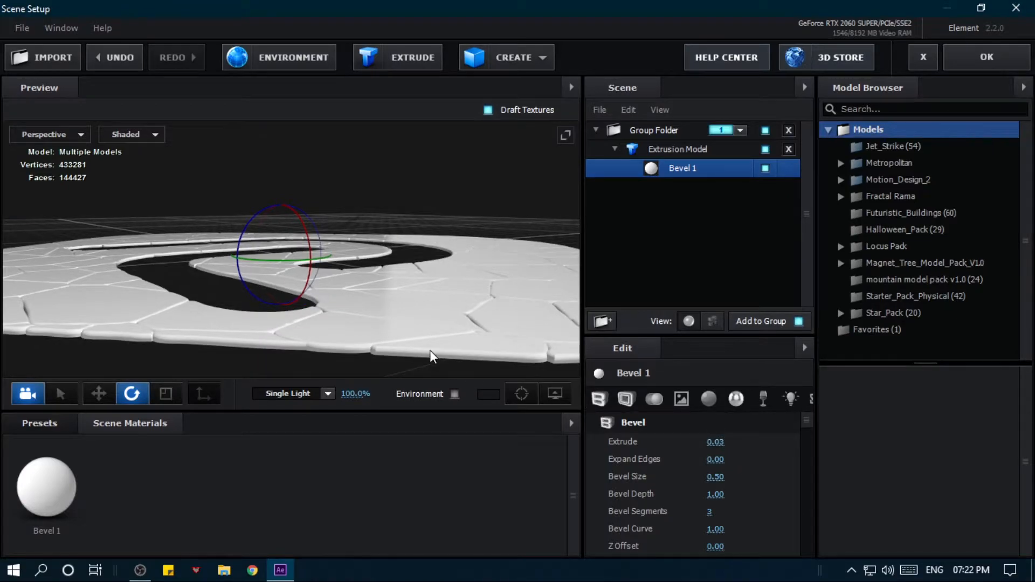
pyautogui.moveTo(430, 351); pyautogui.dragTo(393, 355)
# - Duplicate the shatter group folder and switch the copy's extrusion model to Custom Path 2
pyautogui.rightClick(676, 126)
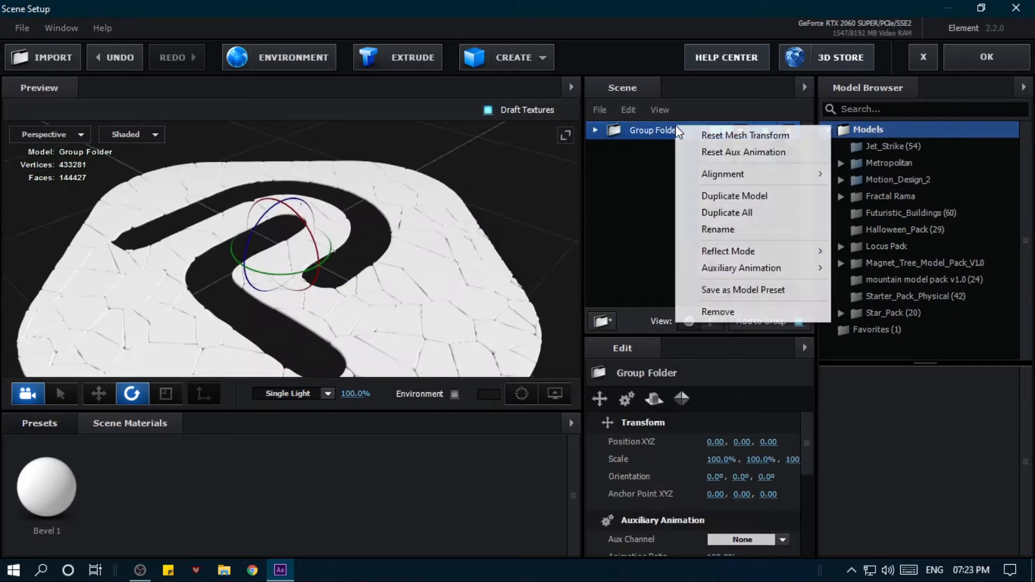
pyautogui.click(737, 195)
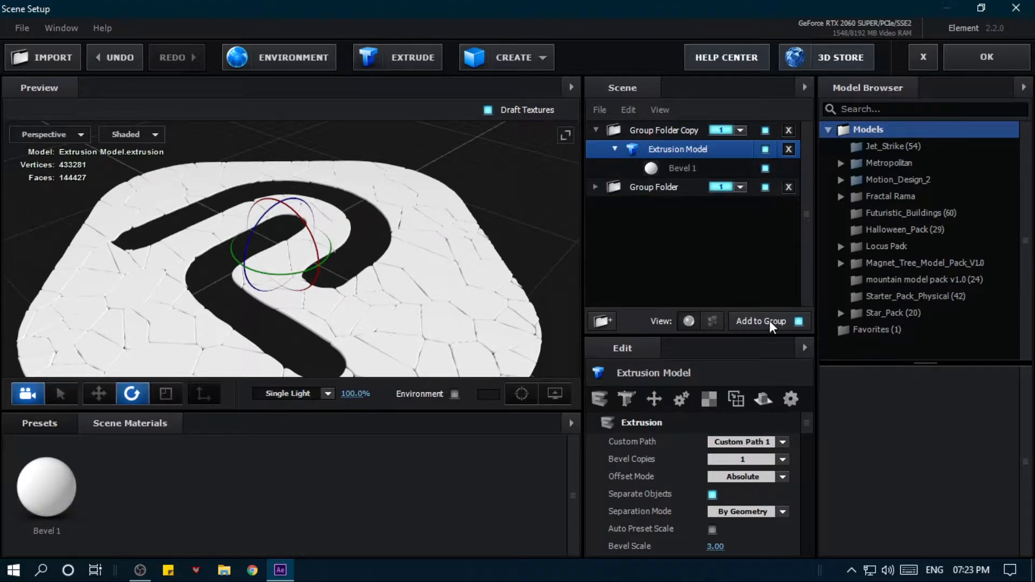
pyautogui.click(742, 441)
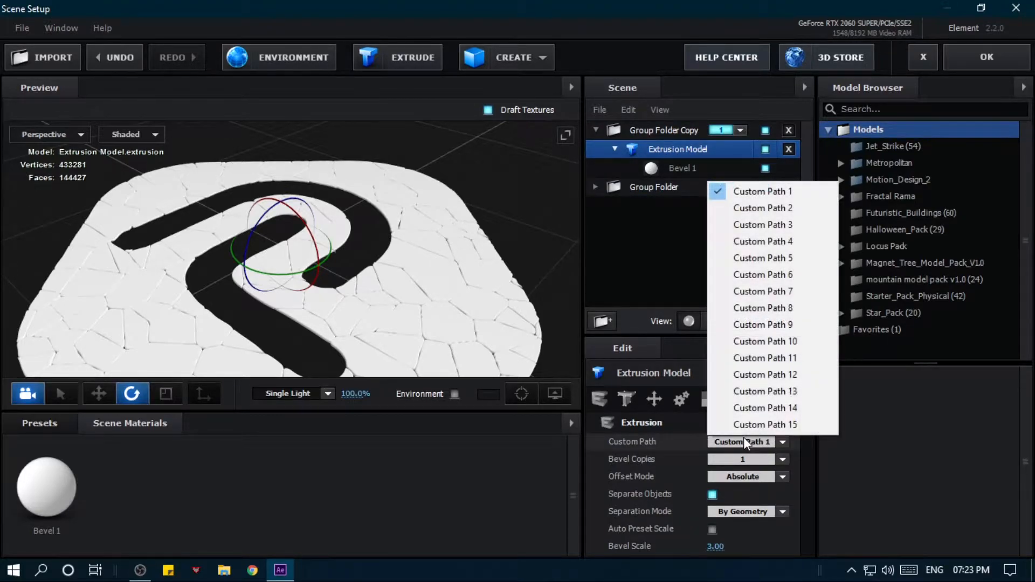
pyautogui.click(755, 207)
pyautogui.moveTo(535, 245); pyautogui.dragTo(544, 215)
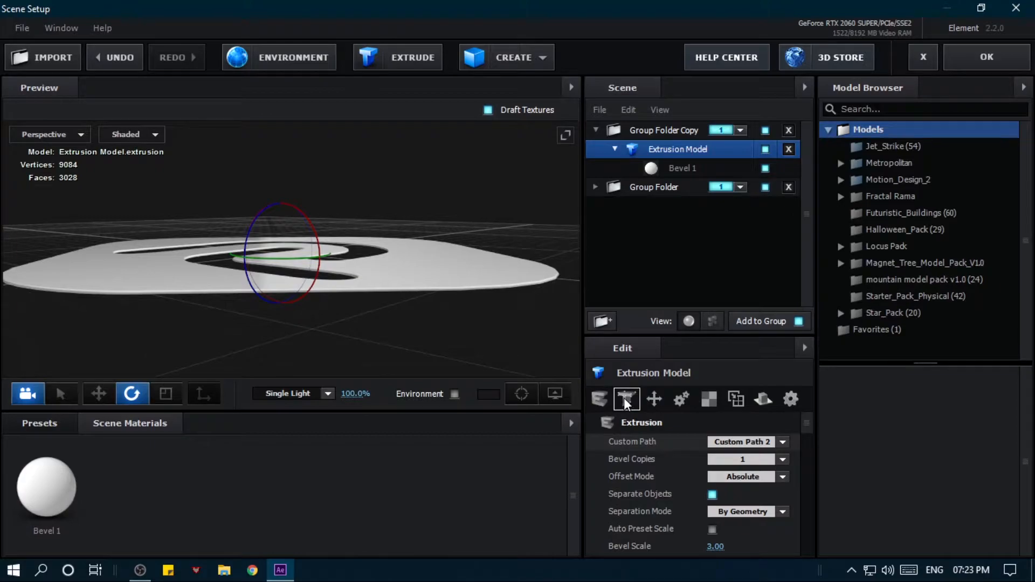
# - Set the Extrude value of Bevel 1 in the copied Custom Path 2 model to 1
pyautogui.click(652, 168)
pyautogui.click(717, 442)
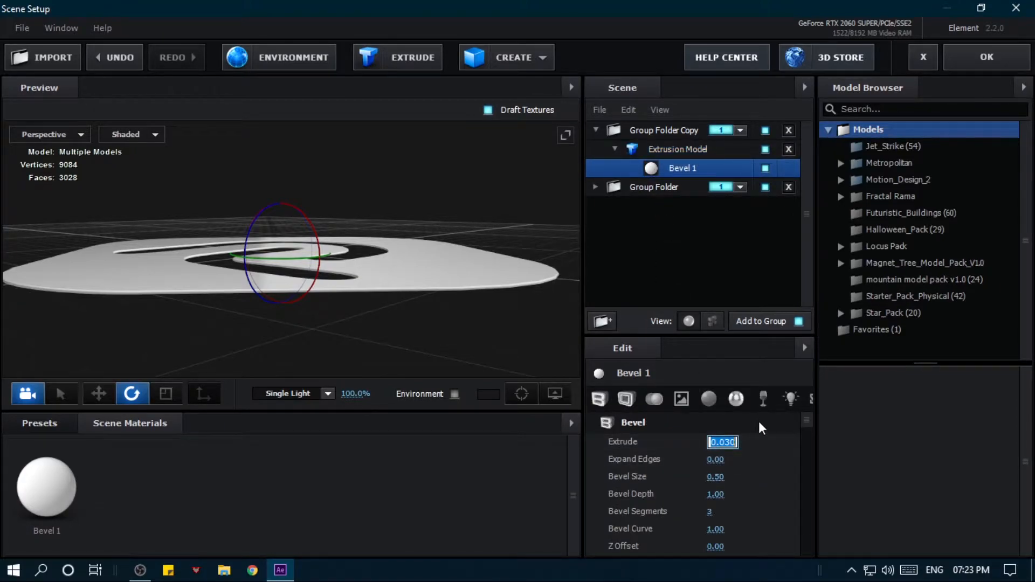
pyautogui.write('1')
pyautogui.press('Return')
pyautogui.moveTo(406, 342); pyautogui.dragTo(353, 348)
pyautogui.click(639, 149)
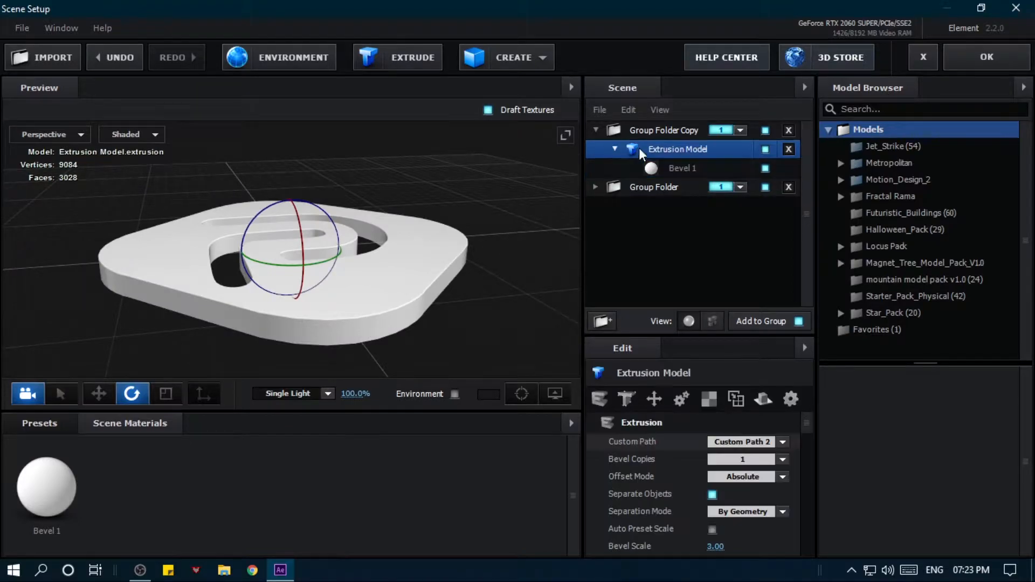
pyautogui.click(616, 148)
# - Move the copied folder below the original, assigning the original to group 2 and the copy to group 3
pyautogui.moveTo(649, 130); pyautogui.dragTo(652, 198)
pyautogui.click(739, 131)
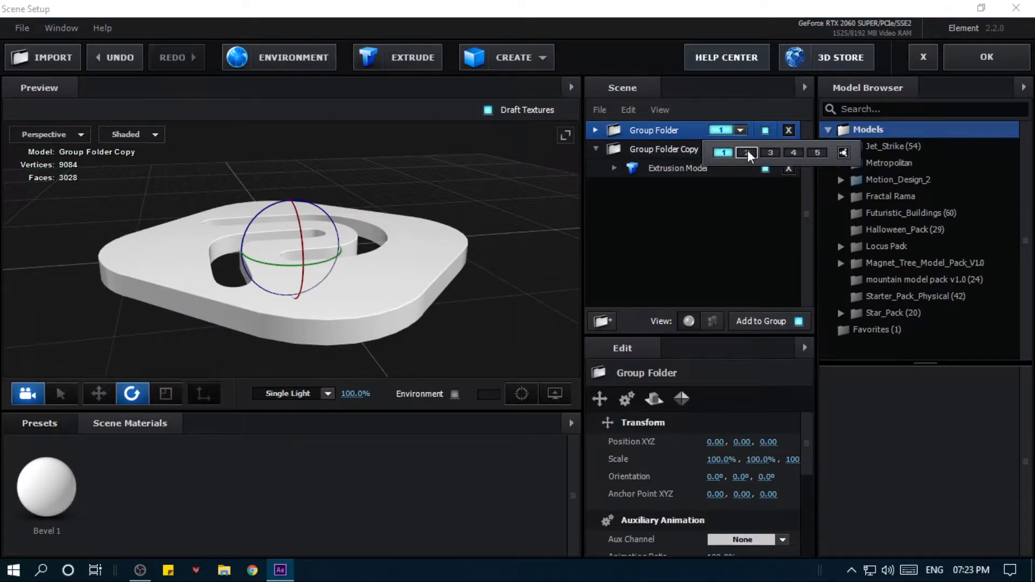
pyautogui.click(748, 153)
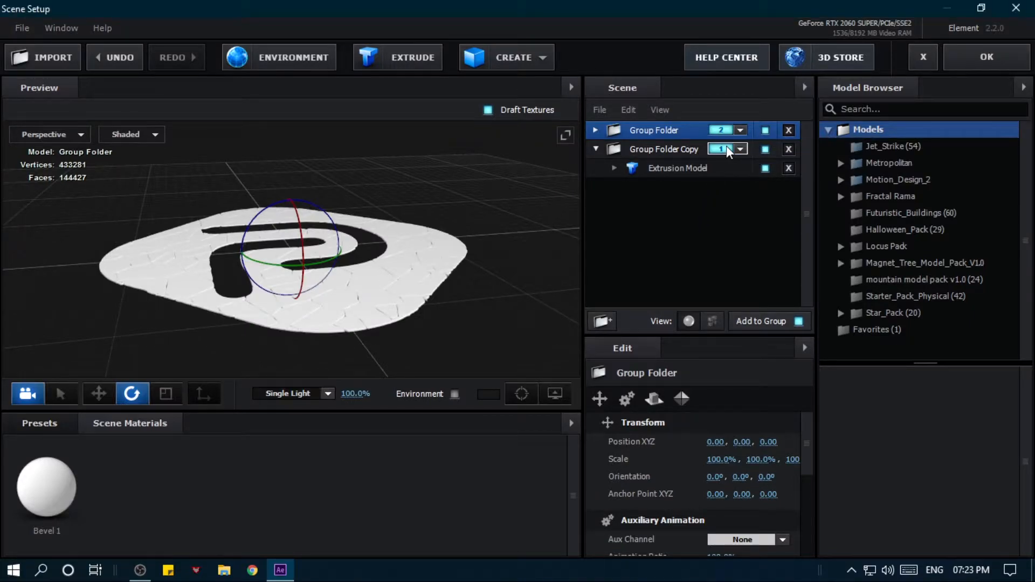
pyautogui.click(727, 145)
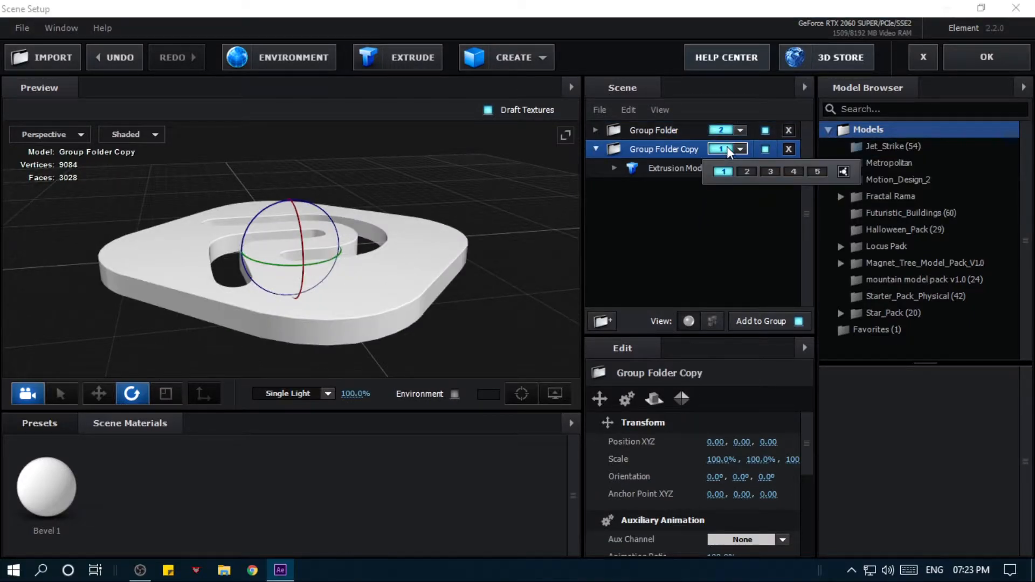
pyautogui.click(769, 172)
pyautogui.click(596, 149)
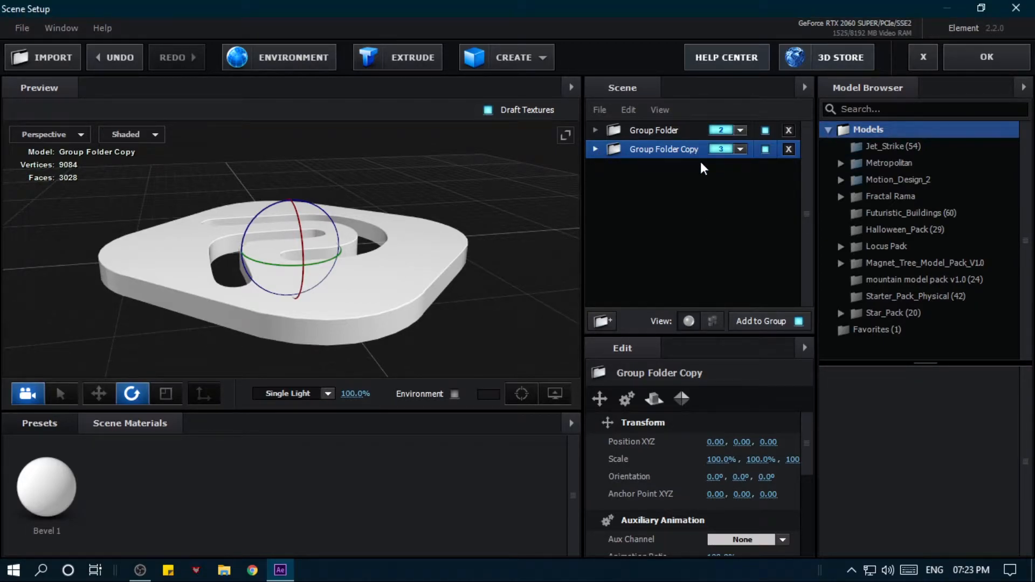
# - Duplicate the group 2 shatter folder and assign the new copy to group 1
pyautogui.click(675, 129)
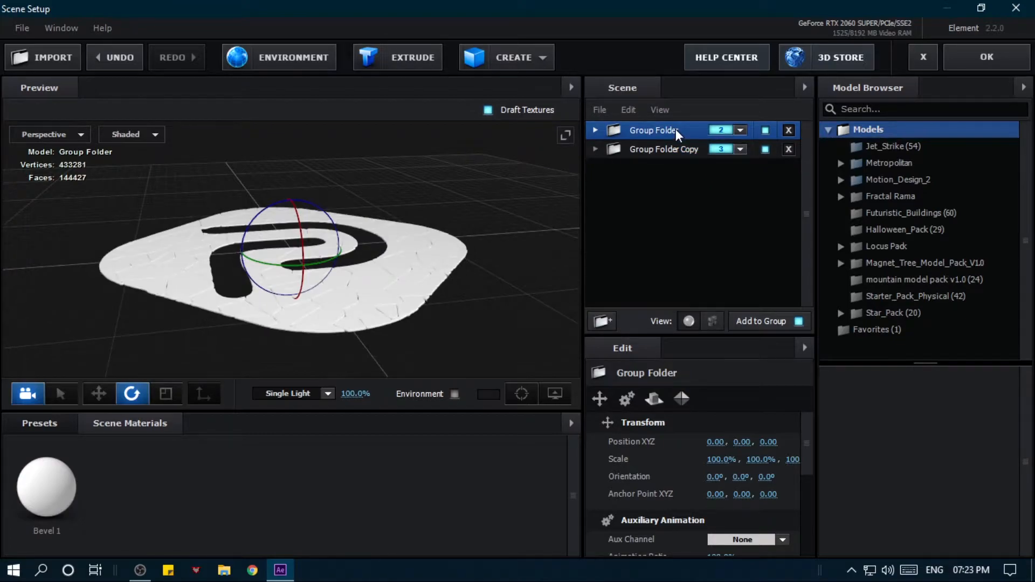
pyautogui.hotkey('ctrl', 'd')
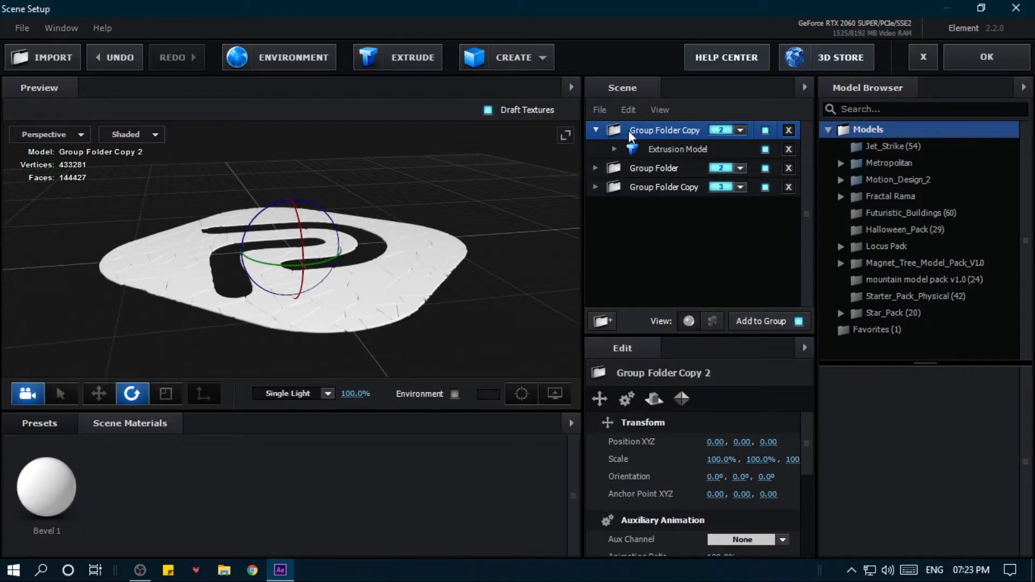
pyautogui.click(594, 129)
pyautogui.click(737, 130)
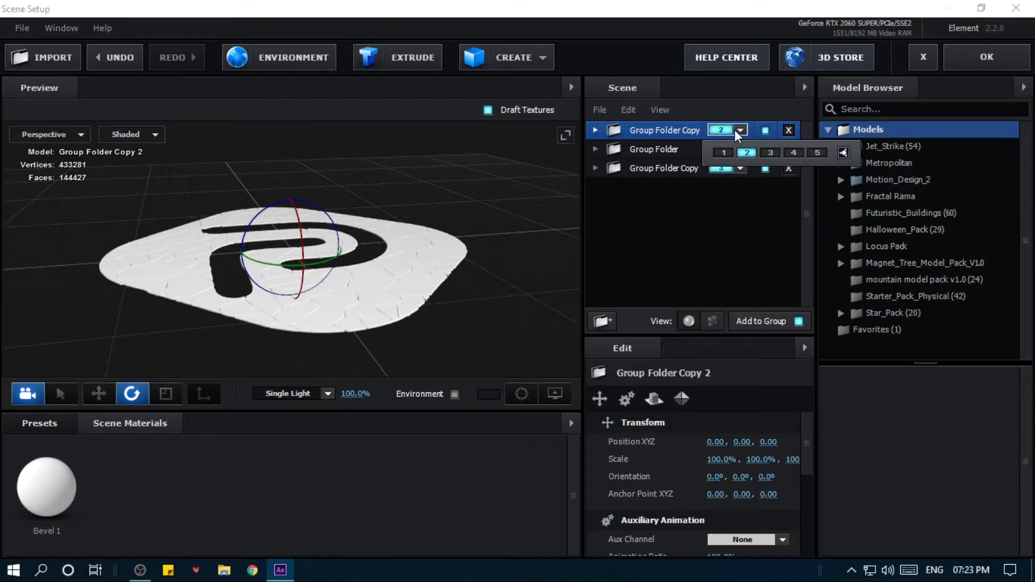
pyautogui.click(718, 153)
# - Rename the group 1 folder as Shatter 1
pyautogui.click(681, 171)
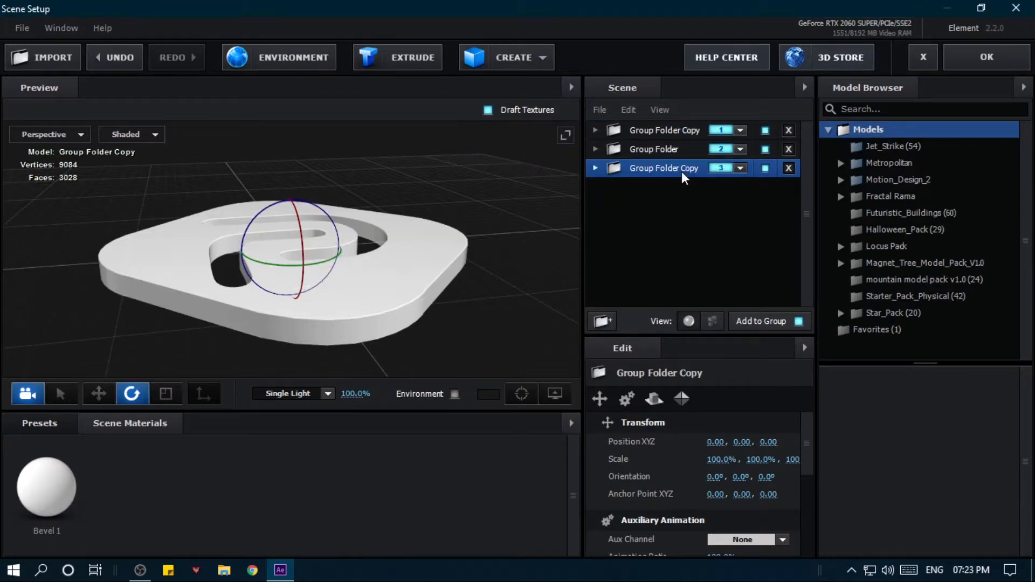
pyautogui.click(675, 132)
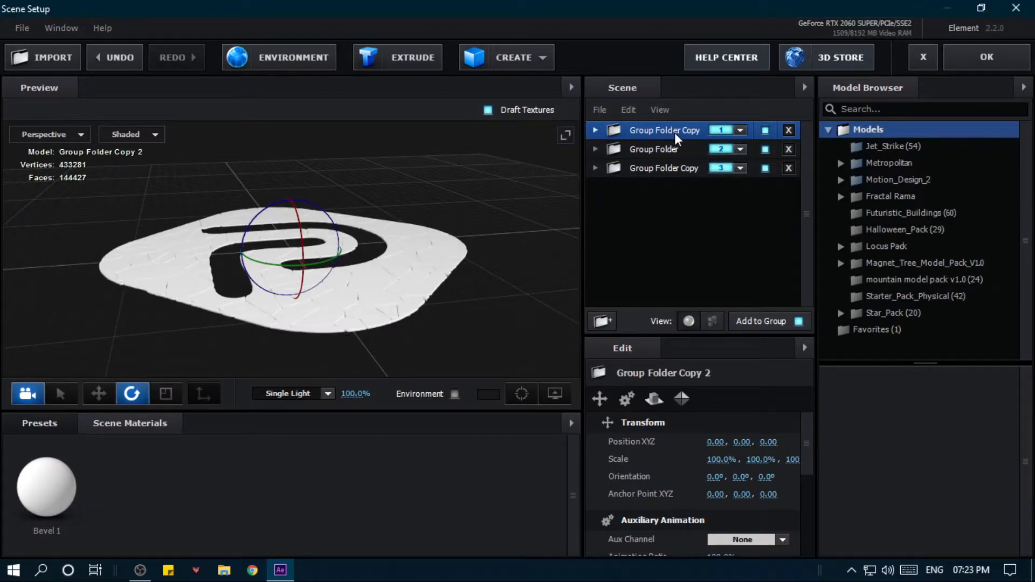
pyautogui.click(684, 147)
pyautogui.click(674, 133)
pyautogui.doubleClick(652, 135)
pyautogui.write('Shatter 1')
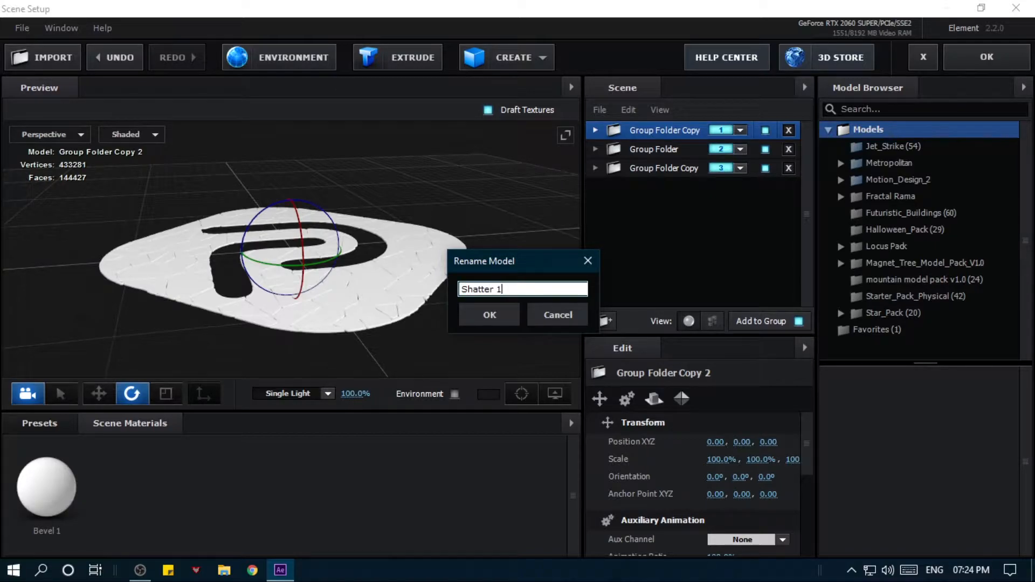
pyautogui.press('Return')
# - Rename the group 2 folder as Shatter 2 and the group 3 folder as LOGO
pyautogui.click(653, 149)
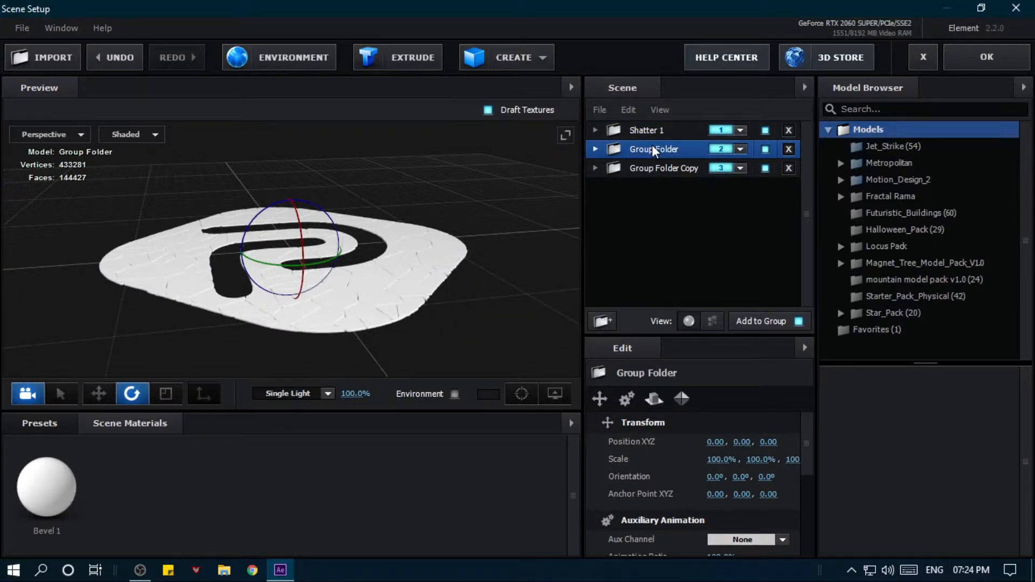
pyautogui.doubleClick(653, 146)
pyautogui.write('Shatter')
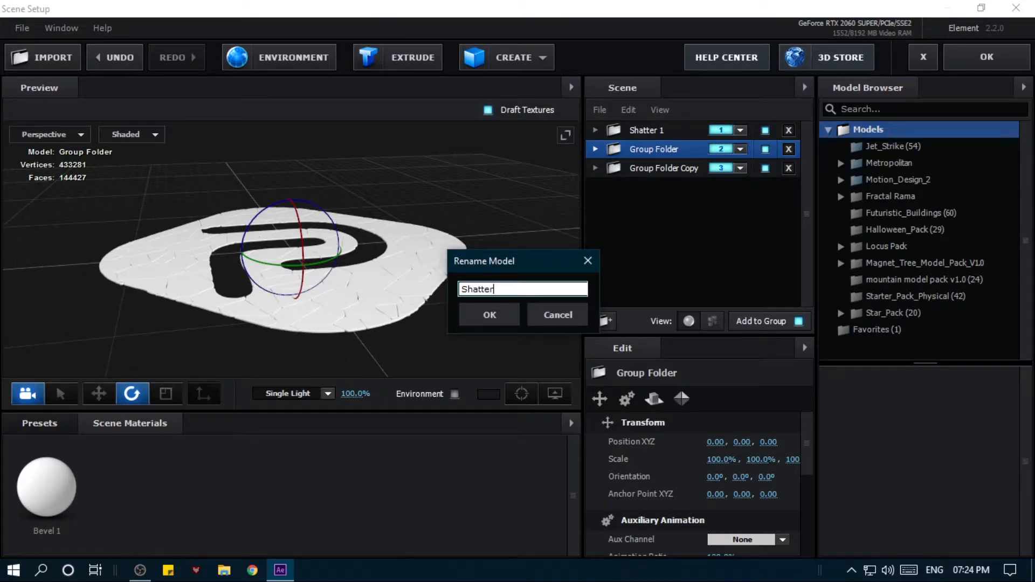
pyautogui.press('Return')
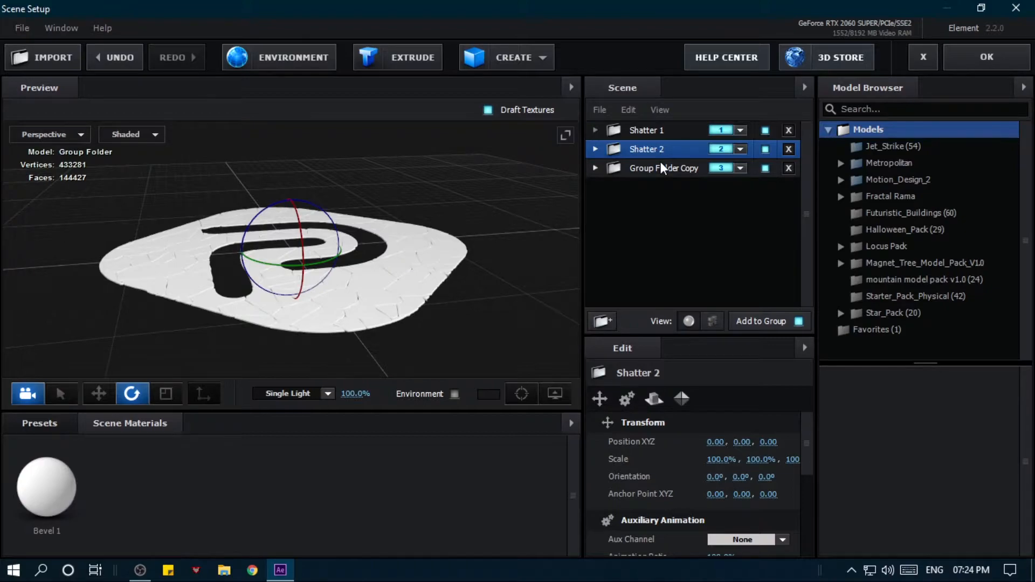
pyautogui.click(660, 165)
pyautogui.press('Return')
pyautogui.write('LOGO')
pyautogui.press('Return')
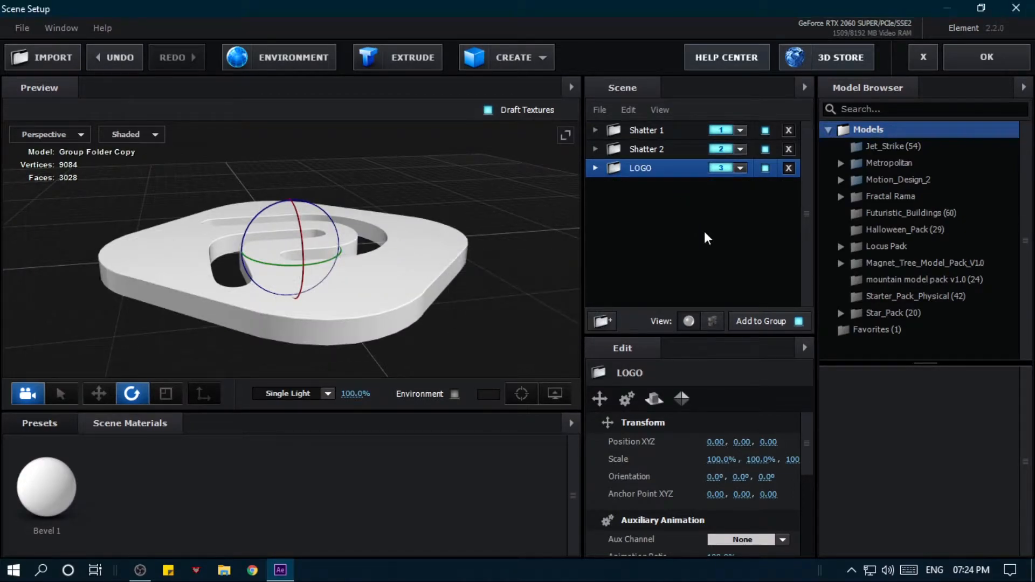
pyautogui.click(595, 169)
pyautogui.click(665, 190)
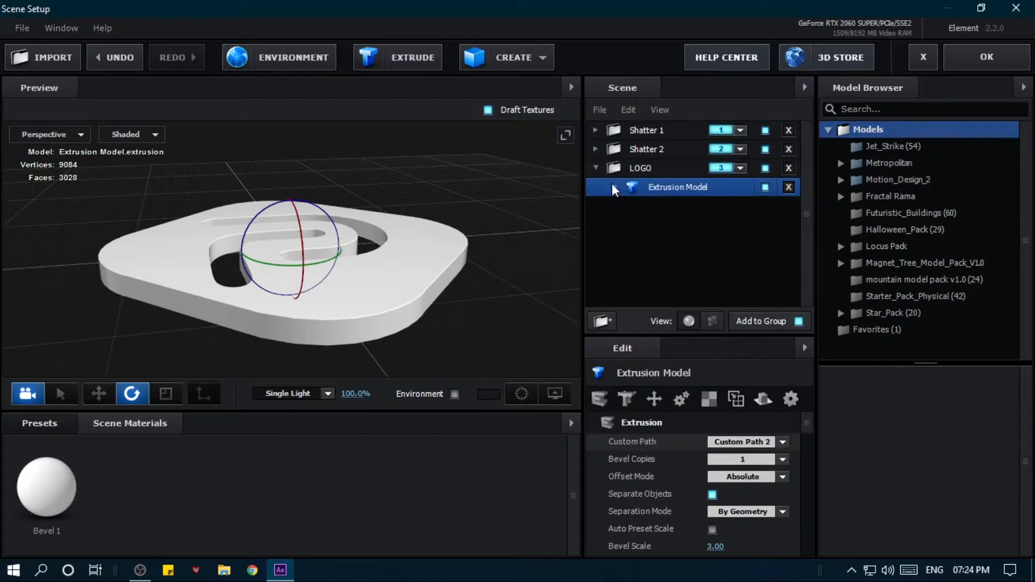
pyautogui.click(596, 168)
# - Rename the extrusion model inside the Shatter 2 folder as shatter 2
pyautogui.click(596, 149)
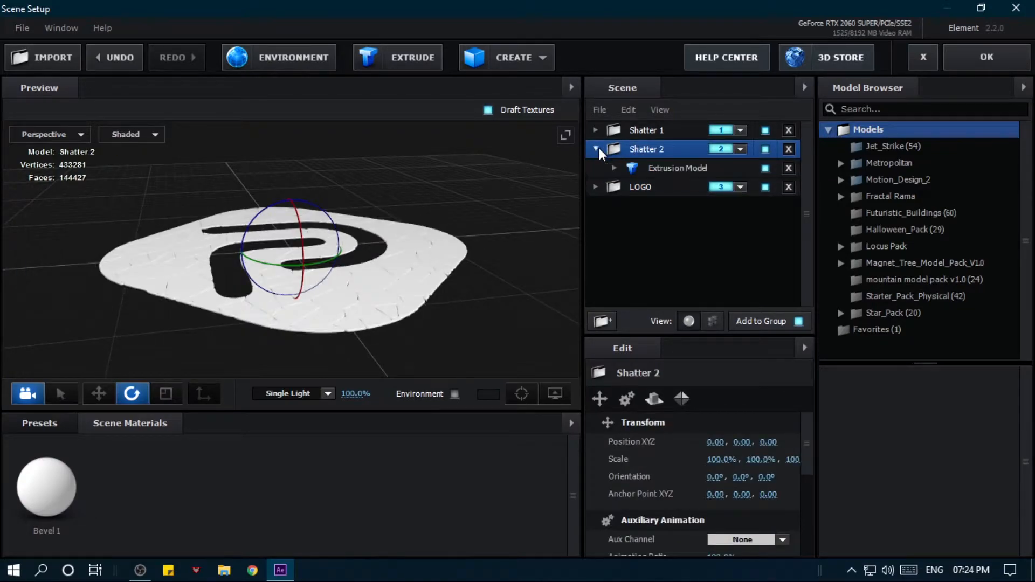
pyautogui.click(677, 167)
pyautogui.press('Return')
pyautogui.write('shatter 2')
pyautogui.press('Return')
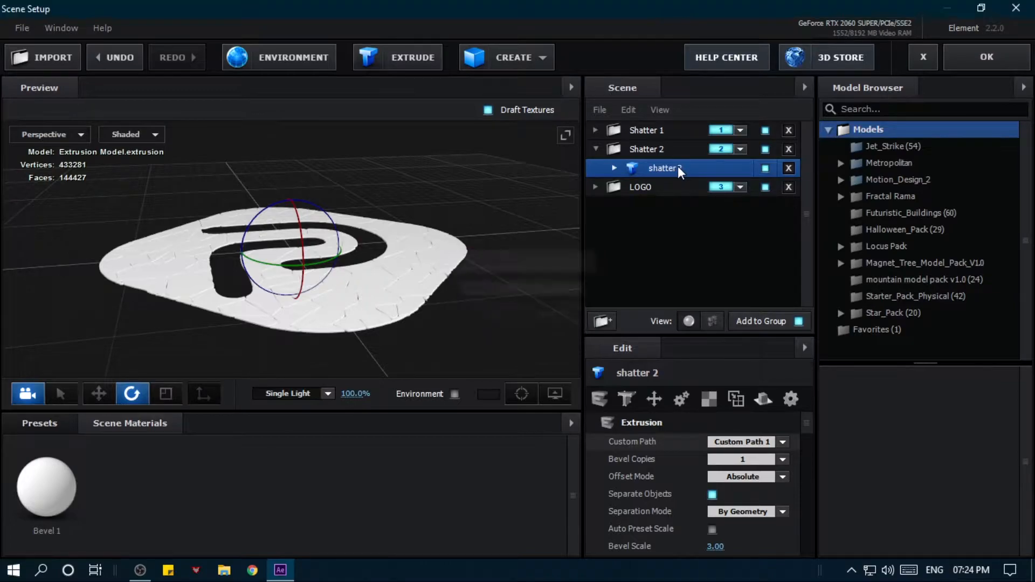
# - Rename the extrusion model inside the Shatter 1 folder as shatter1 and collapse both shatter folders
pyautogui.click(596, 130)
pyautogui.click(638, 148)
pyautogui.press('Return')
pyautogui.write('shatter1')
pyautogui.press('Return')
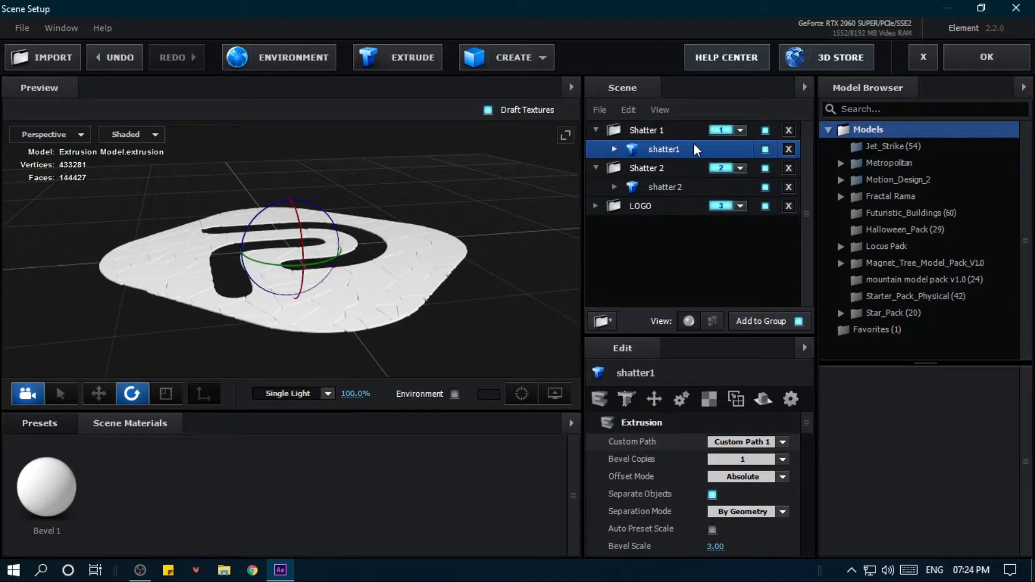
pyautogui.click(597, 131)
pyautogui.click(596, 150)
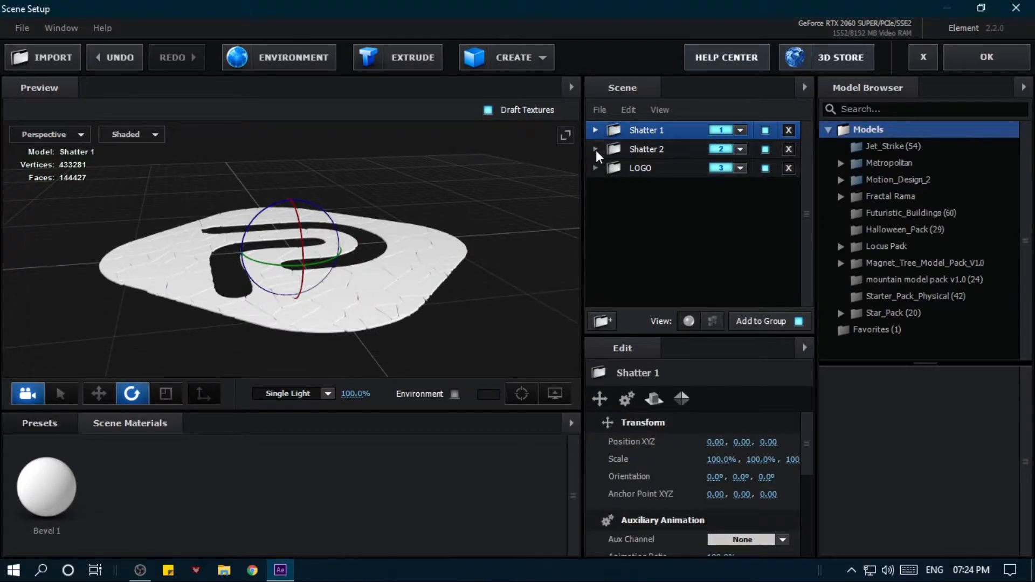
# - Set the Bevel Size of Bevel 1 in the Shatter 2 folder's model to 0.3
pyautogui.moveTo(500, 239); pyautogui.dragTo(470, 260)
pyautogui.scroll(4, 410, 280)
pyautogui.moveTo(413, 286); pyautogui.dragTo(442, 205)
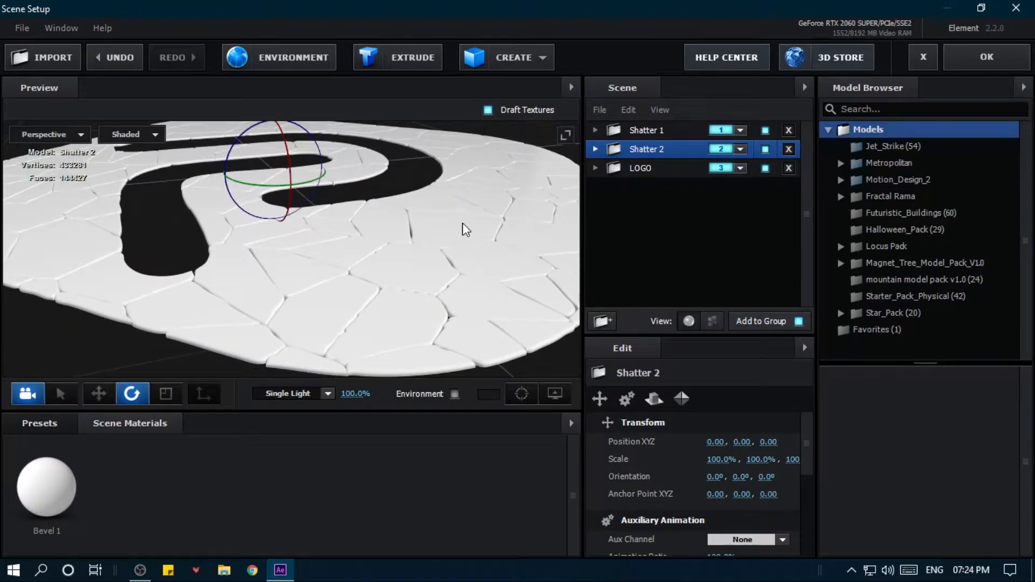
pyautogui.click(597, 150)
pyautogui.click(615, 167)
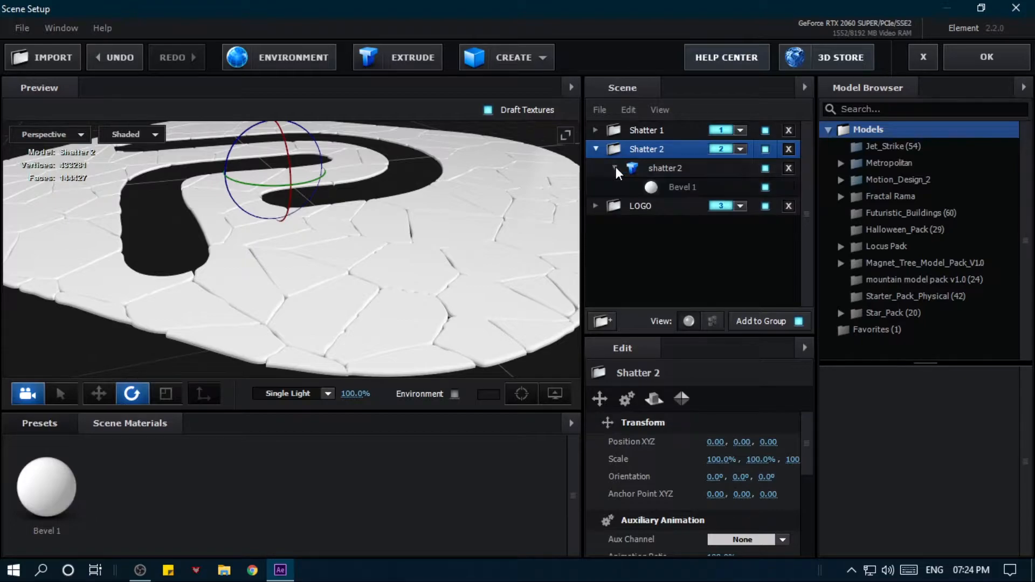
pyautogui.click(663, 168)
pyautogui.click(691, 187)
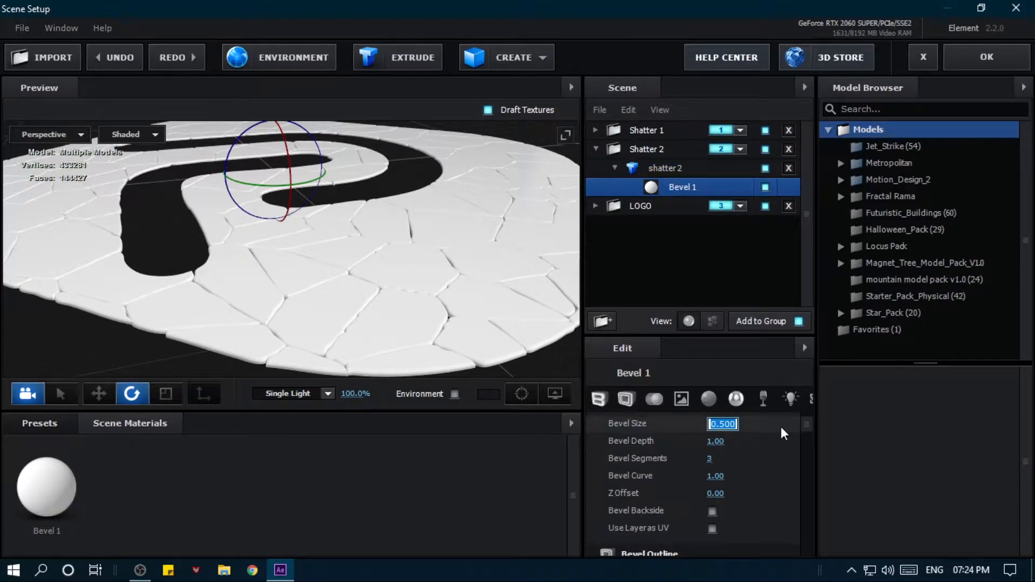
pyautogui.write('0.3')
pyautogui.press('Return')
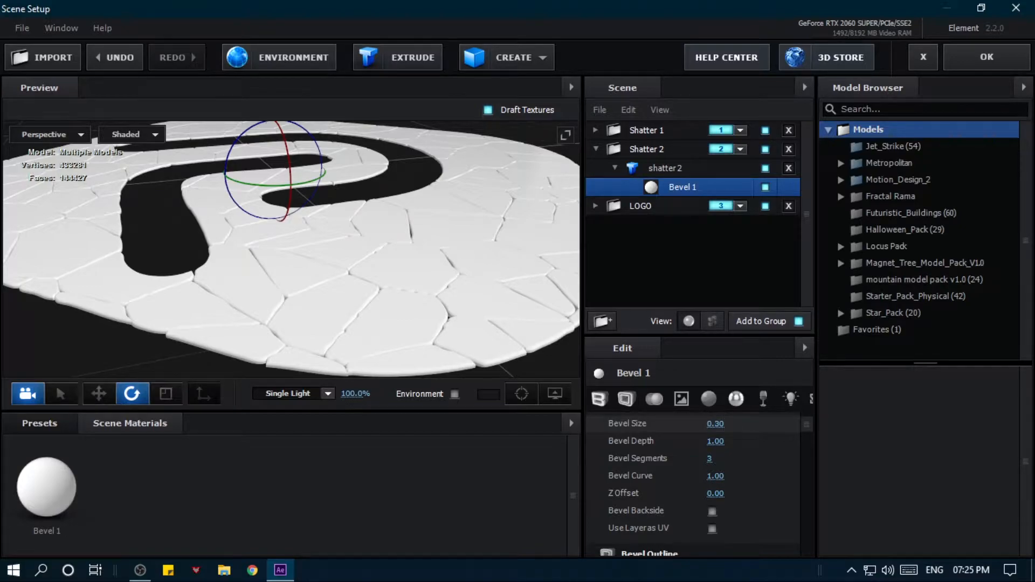
# - Set the Bevel Size of Bevel 1 in the Shatter 1 folder's model to 0.3 and collapse both shatter folders
pyautogui.moveTo(305, 261); pyautogui.dragTo(368, 268)
pyautogui.click(618, 126)
pyautogui.click(594, 129)
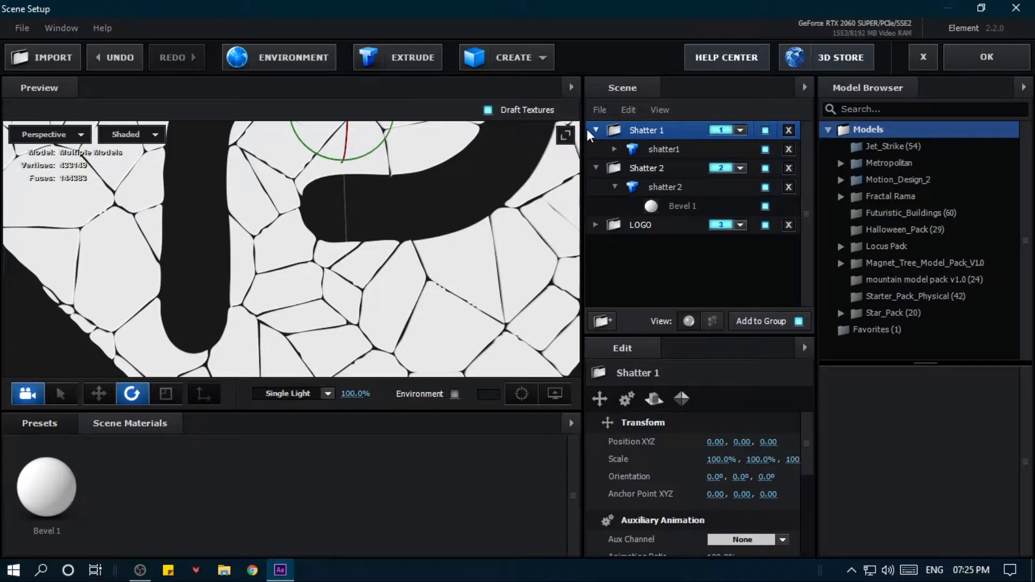
pyautogui.click(629, 149)
pyautogui.click(615, 148)
pyautogui.click(653, 168)
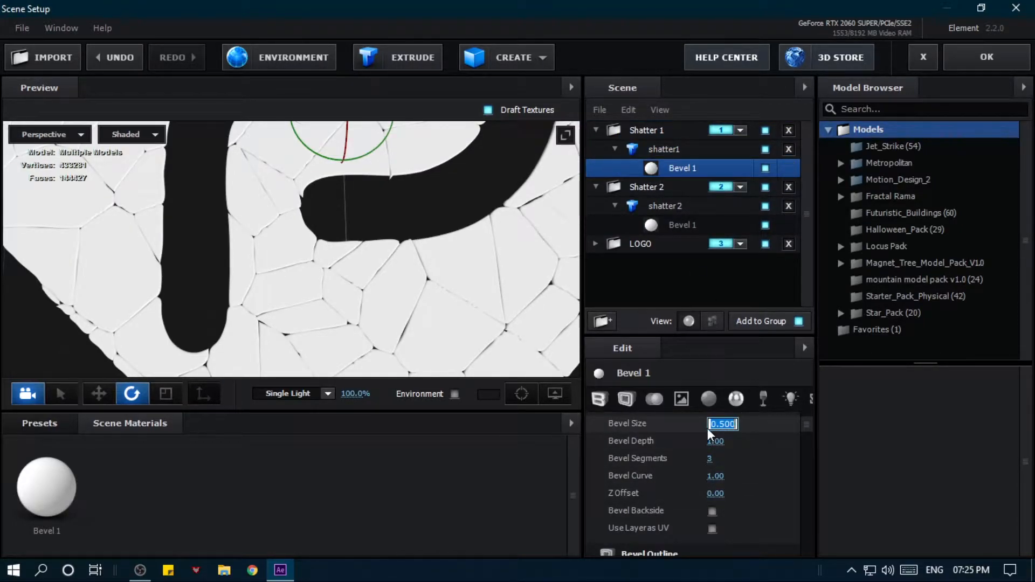
pyautogui.write('0.3')
pyautogui.press('Return')
pyautogui.click(614, 149)
pyautogui.click(596, 130)
pyautogui.click(596, 150)
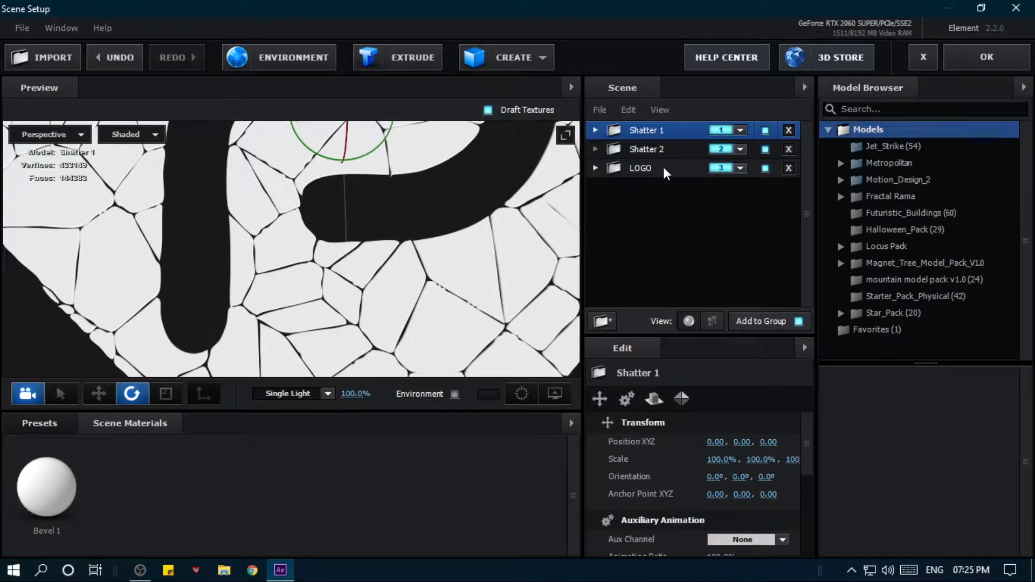
# - Duplicate the extrusion model inside the LOGO folder
pyautogui.click(663, 168)
pyautogui.scroll(-5, 421, 243)
pyautogui.moveTo(416, 246); pyautogui.dragTo(454, 235)
pyautogui.click(596, 168)
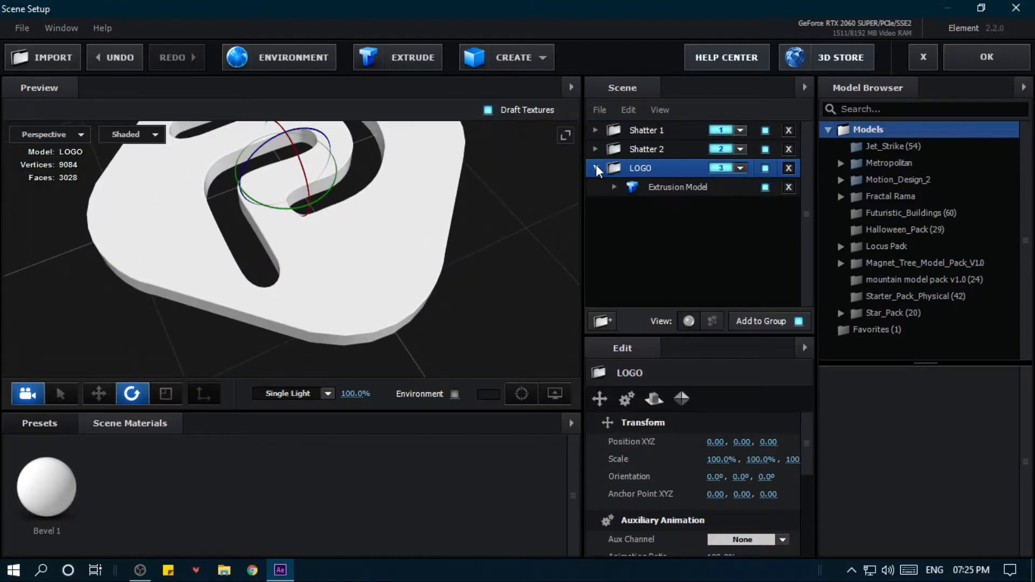
pyautogui.click(655, 188)
pyautogui.rightClick(677, 189)
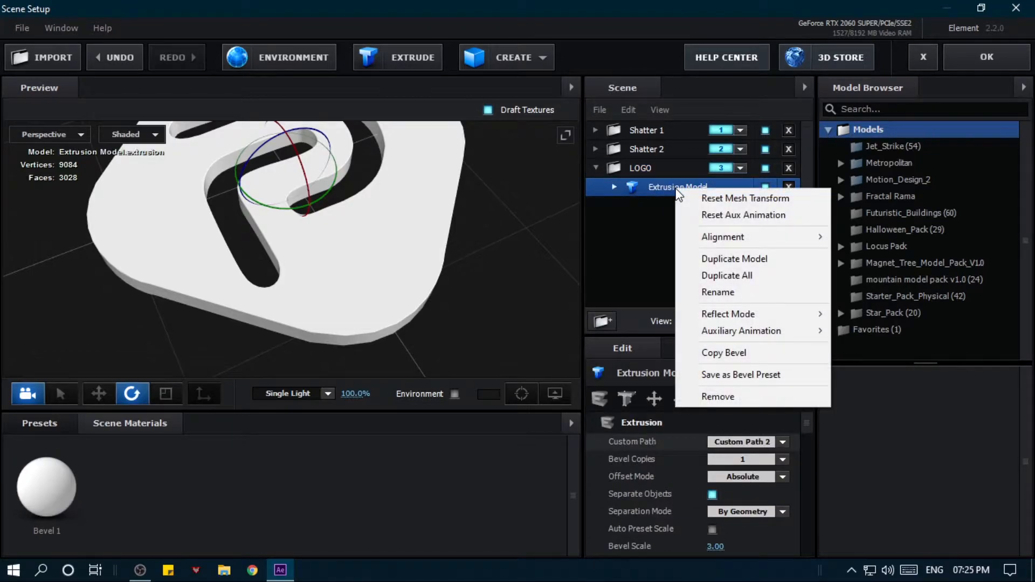
pyautogui.click(696, 259)
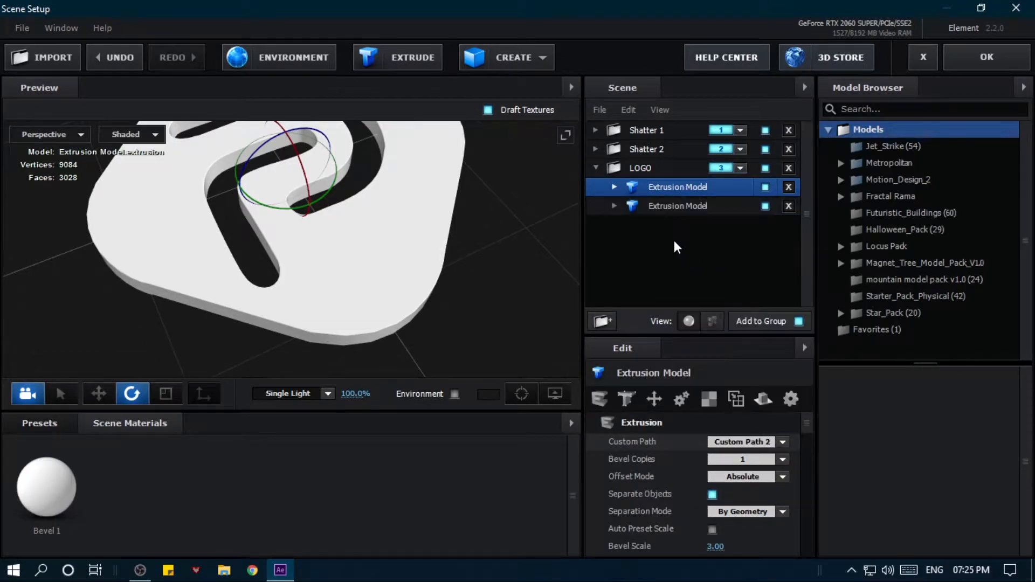
# - Enable the Bevel Outline on Bevel 1 of the second extrusion model in the LOGO folder
pyautogui.click(682, 205)
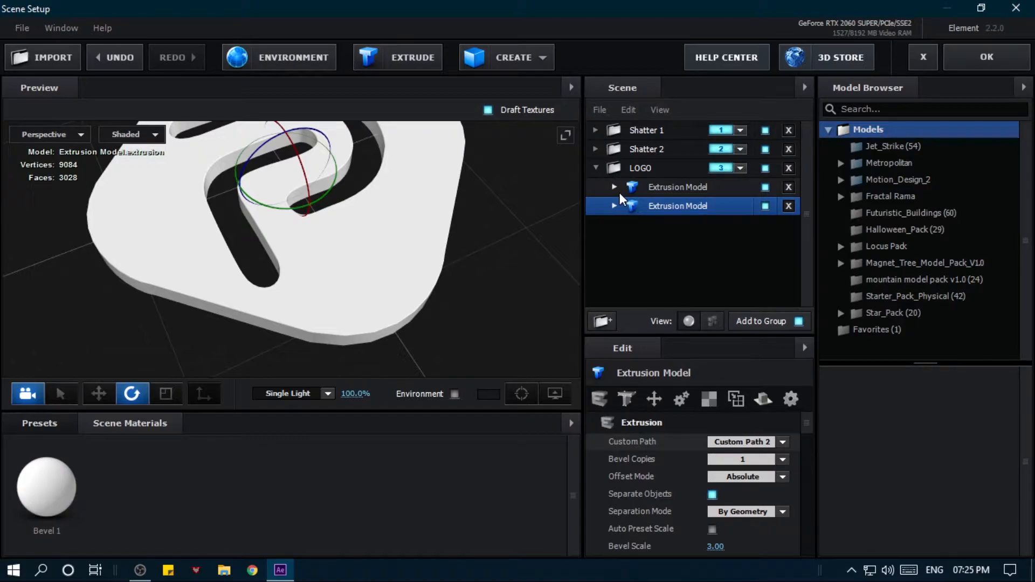
pyautogui.click(617, 204)
pyautogui.click(697, 226)
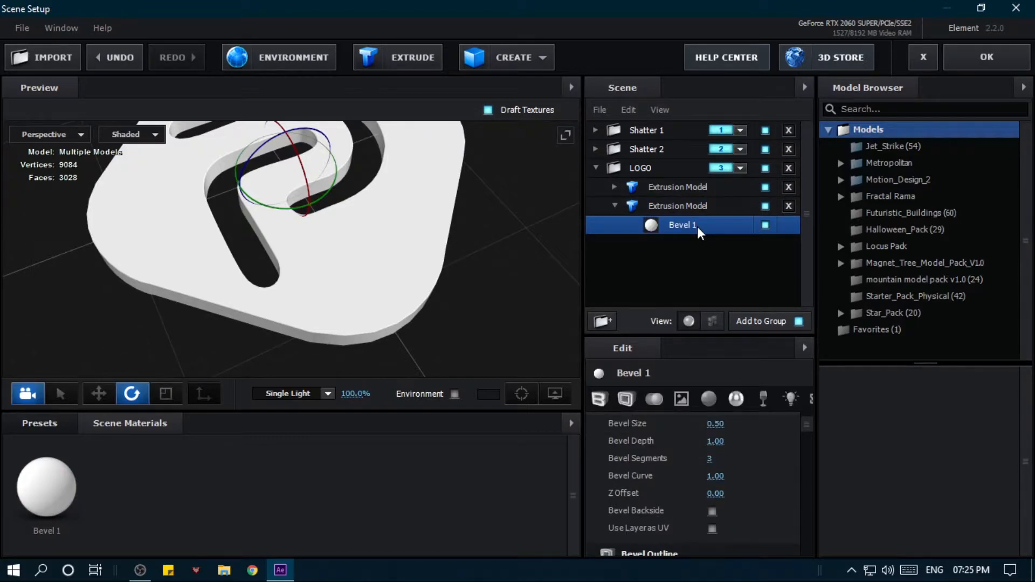
pyautogui.moveTo(515, 307); pyautogui.dragTo(503, 279)
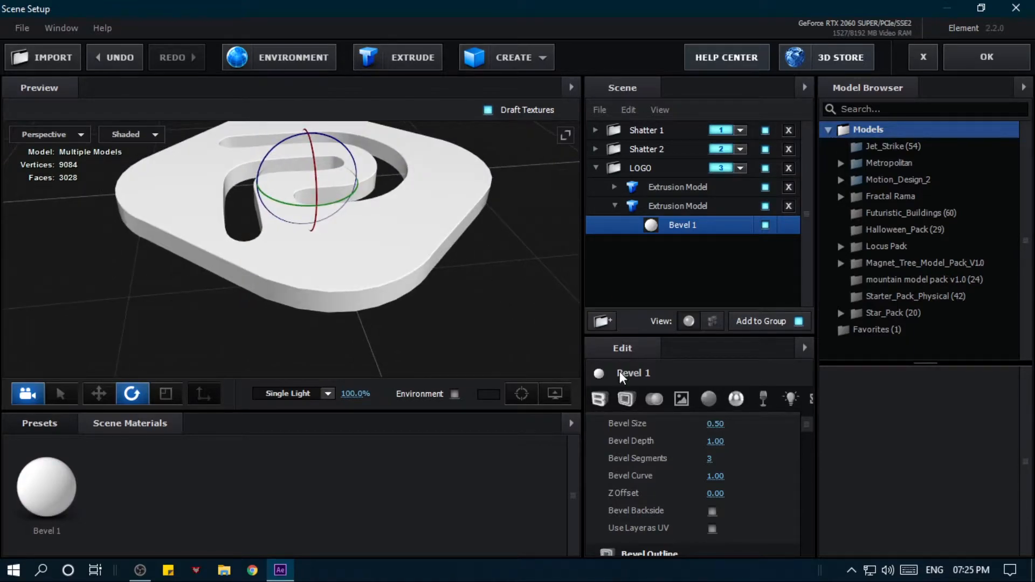
pyautogui.scroll(2, 451, 341)
pyautogui.scroll(-5, 602, 452)
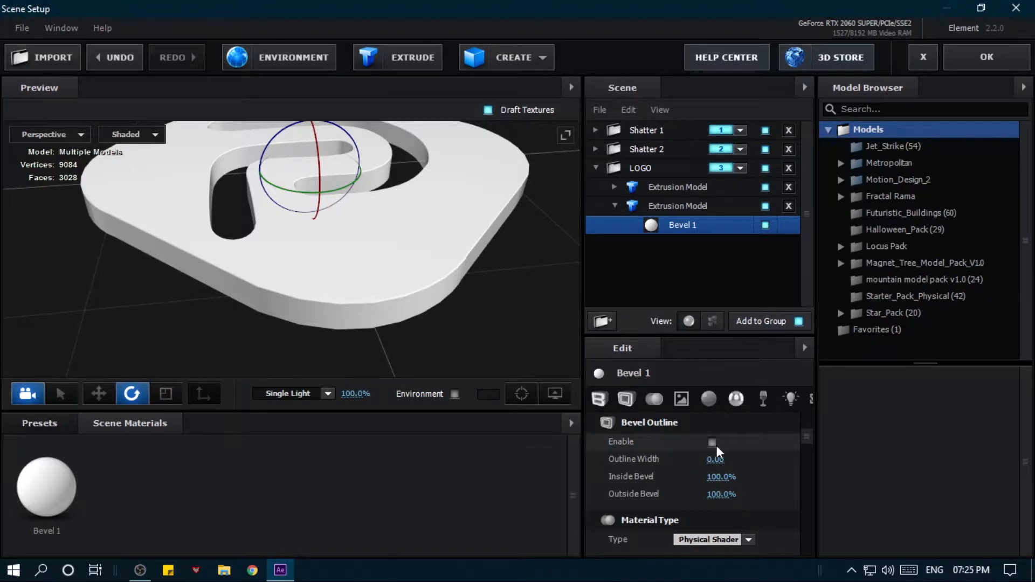
pyautogui.click(710, 444)
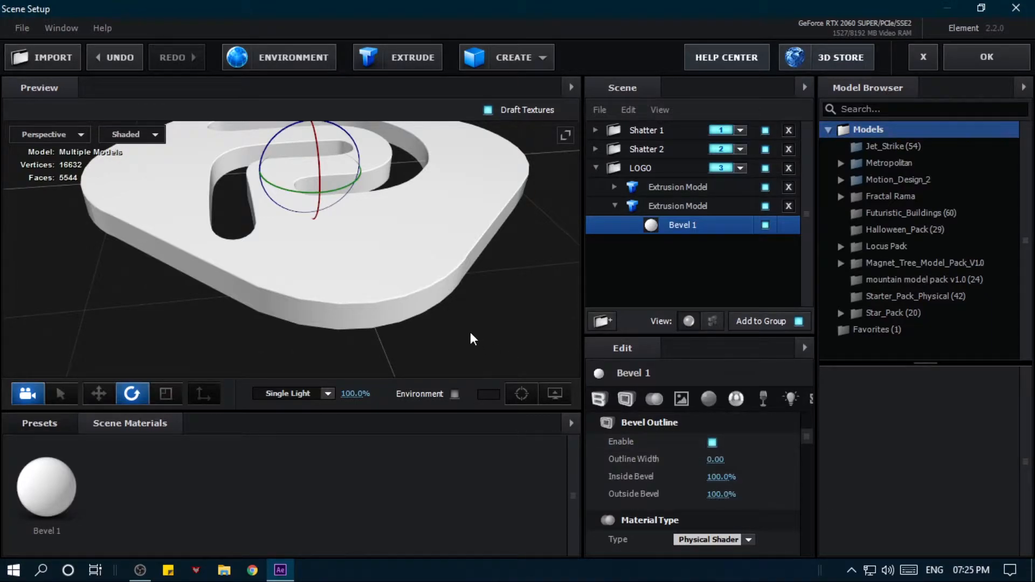
# - Shape the outlined logo bevel with Expand Edges 1.56, Bevel Size 1.59 and Bevel Depth 1.92
pyautogui.scroll(4, 677, 457)
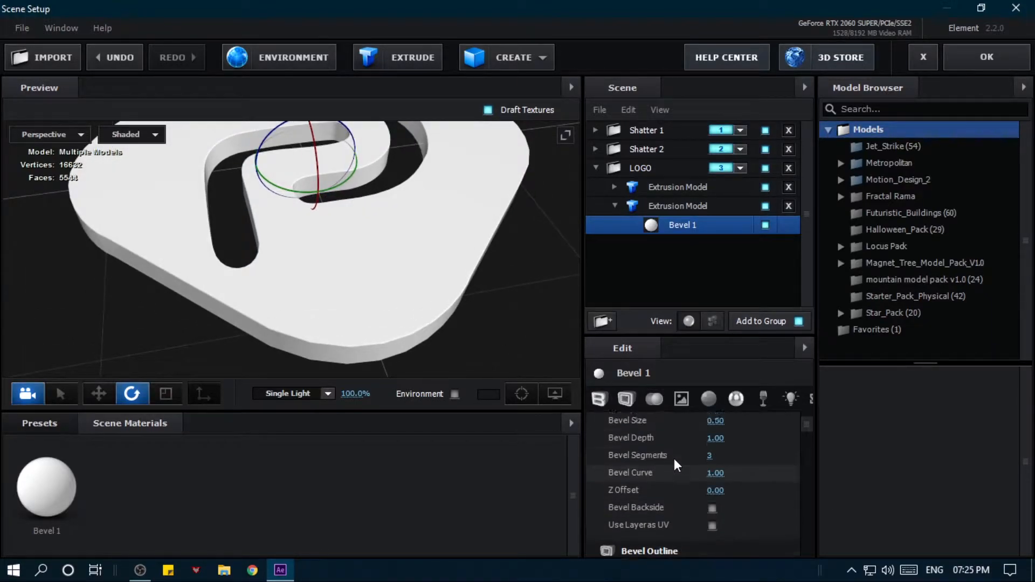
pyautogui.scroll(1, 677, 467)
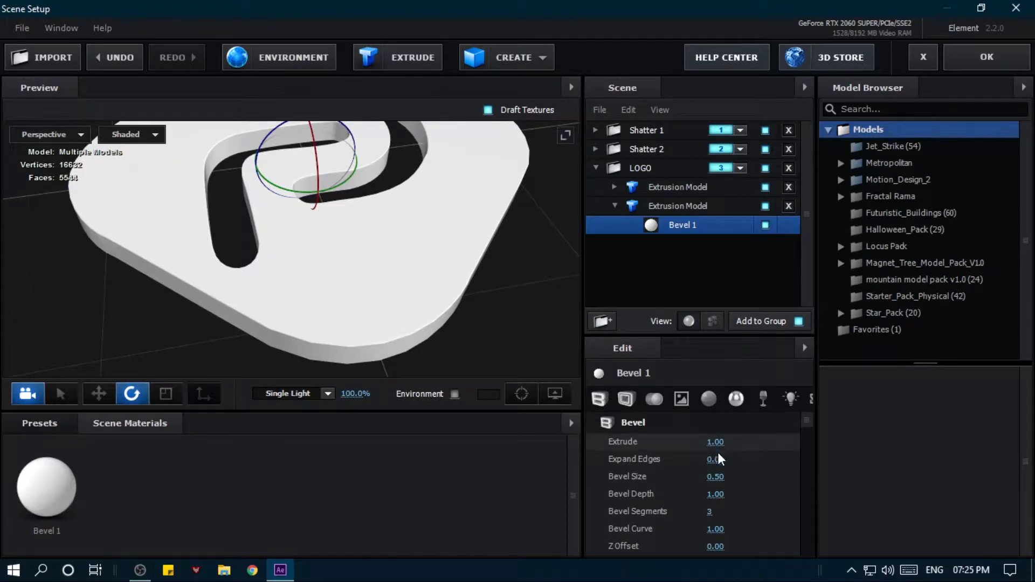
pyautogui.moveTo(717, 458); pyautogui.dragTo(861, 481)
pyautogui.moveTo(716, 476); pyautogui.dragTo(798, 471)
pyautogui.moveTo(342, 328); pyautogui.dragTo(407, 335)
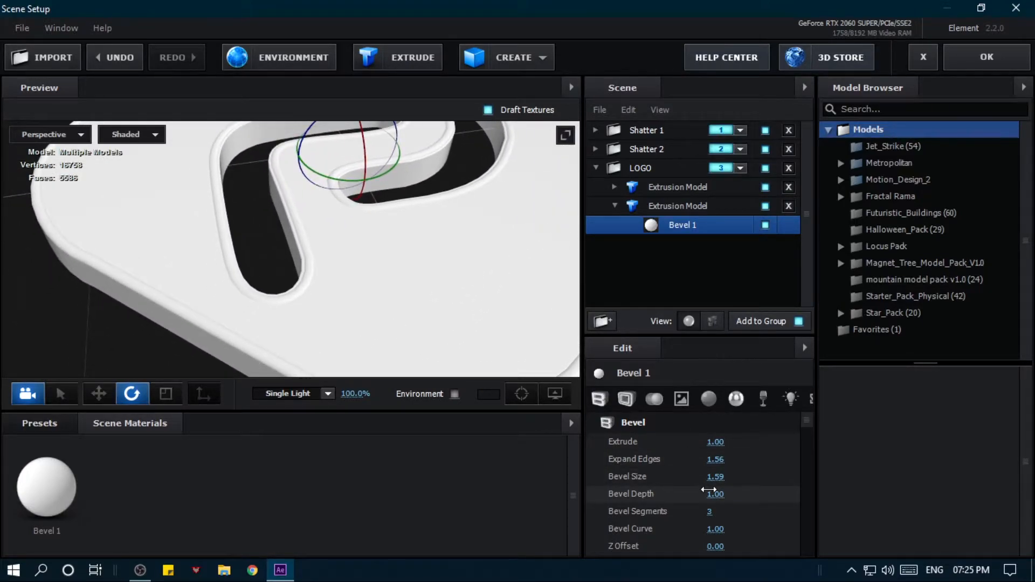
pyautogui.moveTo(716, 494); pyautogui.dragTo(785, 492)
pyautogui.moveTo(451, 319); pyautogui.dragTo(439, 308)
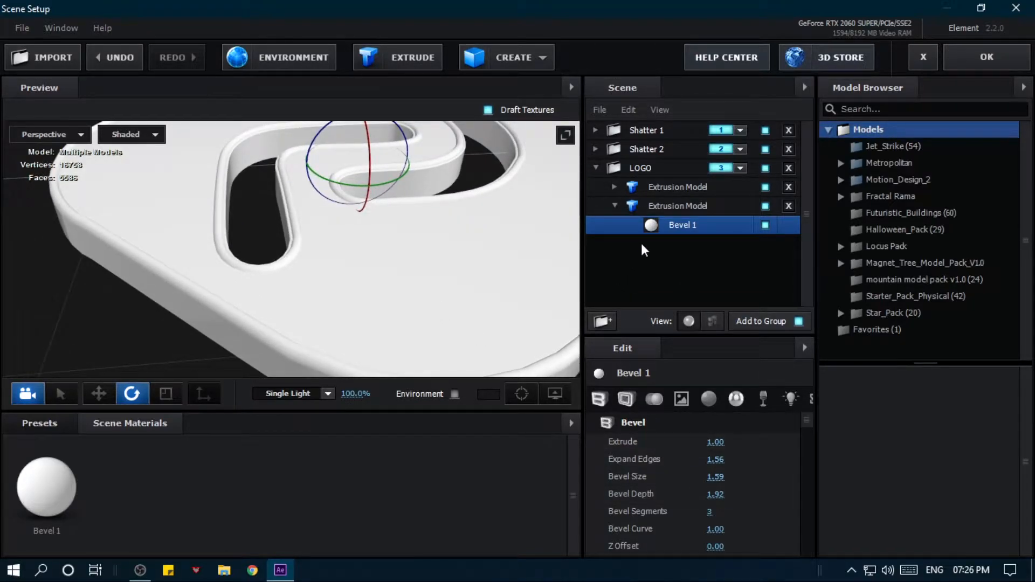
pyautogui.moveTo(213, 211); pyautogui.dragTo(254, 213)
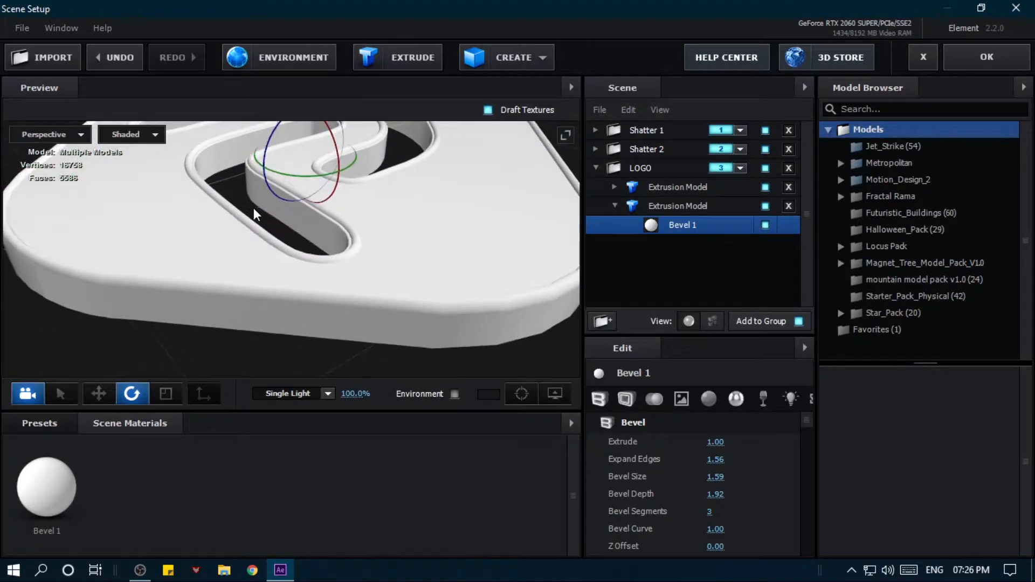
# - Set the Expand Edges of Bevel 1 in the LOGO folder's first extrusion model to about -0.73
pyautogui.click(642, 188)
pyautogui.click(615, 186)
pyautogui.click(670, 206)
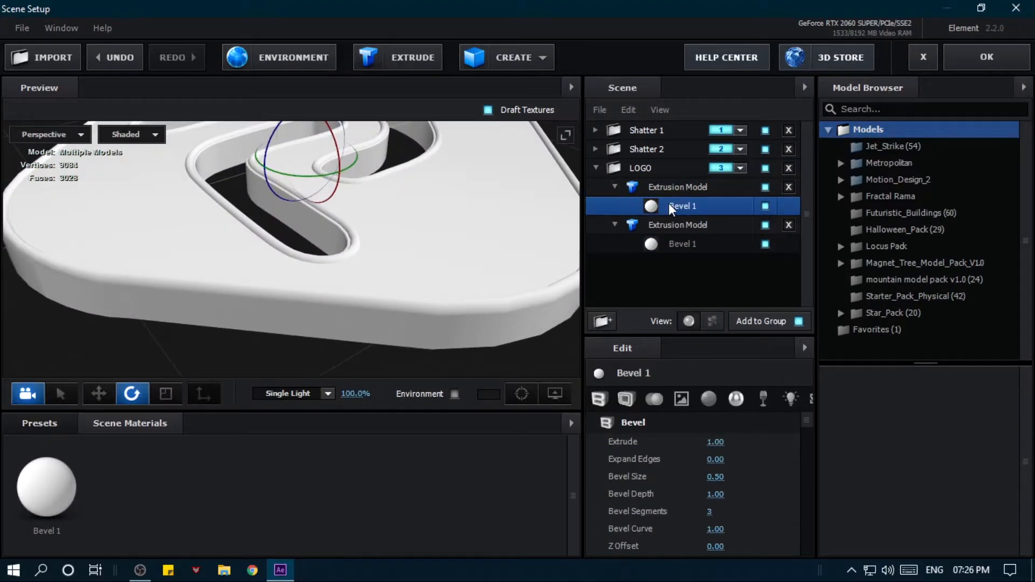
pyautogui.moveTo(721, 462)
pyautogui.mouseDown()
pyautogui.moveTo(672, 467)
pyautogui.moveTo(701, 463)
pyautogui.mouseUp()
pyautogui.moveTo(437, 337); pyautogui.dragTo(377, 248)
pyautogui.moveTo(718, 460); pyautogui.dragTo(689, 463)
pyautogui.moveTo(464, 291); pyautogui.dragTo(425, 288)
pyautogui.scroll(-5, 425, 288)
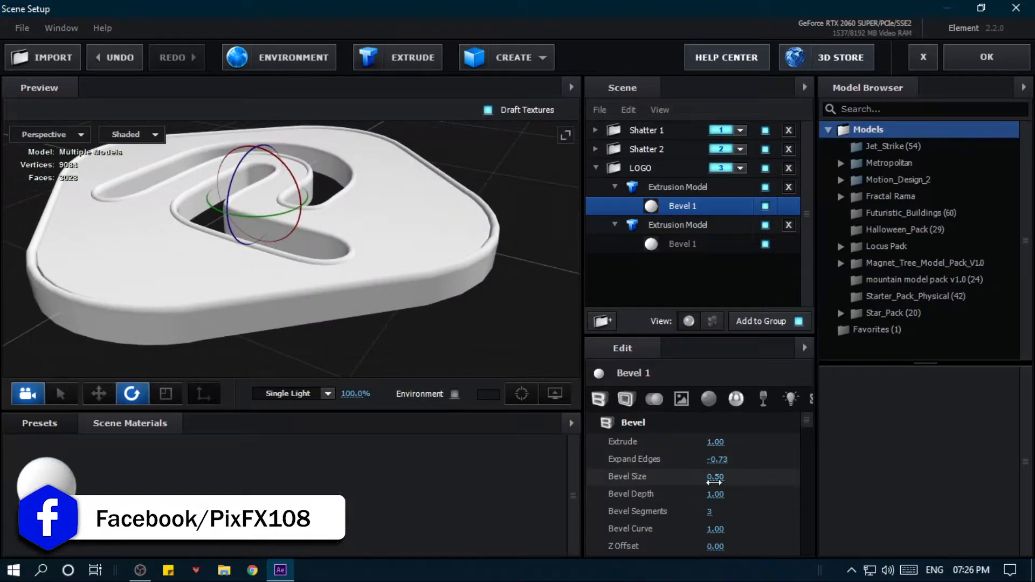
# - Refine the first logo model's Bevel 1 with Bevel Size 1.71, Expand Edges -1.85 and a slightly lower Extrude
pyautogui.moveTo(715, 478); pyautogui.dragTo(776, 478)
pyautogui.moveTo(410, 329); pyautogui.dragTo(431, 259)
pyautogui.scroll(5, 384, 308)
pyautogui.moveTo(718, 462); pyautogui.dragTo(656, 468)
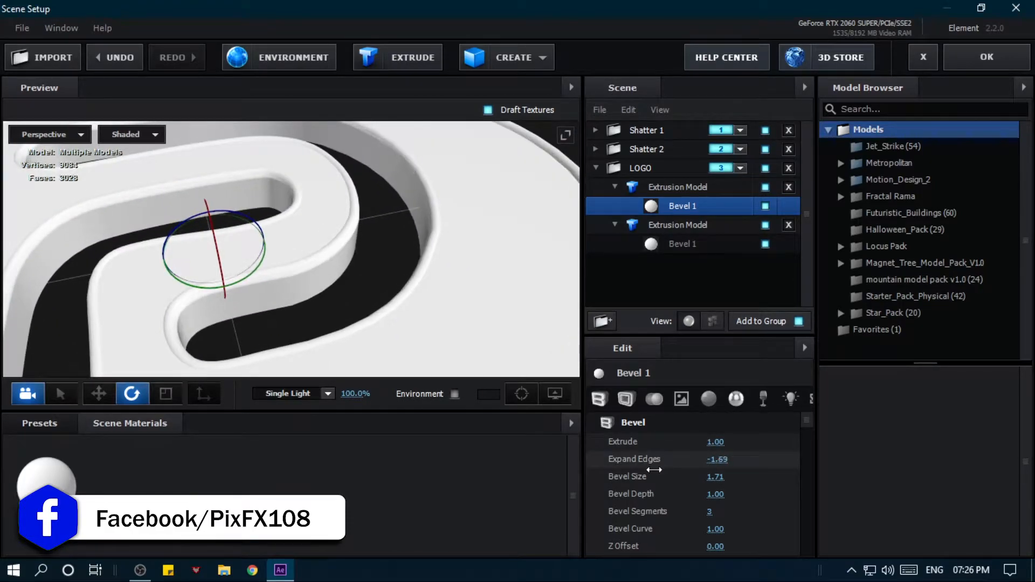
pyautogui.moveTo(494, 372); pyautogui.dragTo(545, 358)
pyautogui.moveTo(166, 227); pyautogui.dragTo(334, 233)
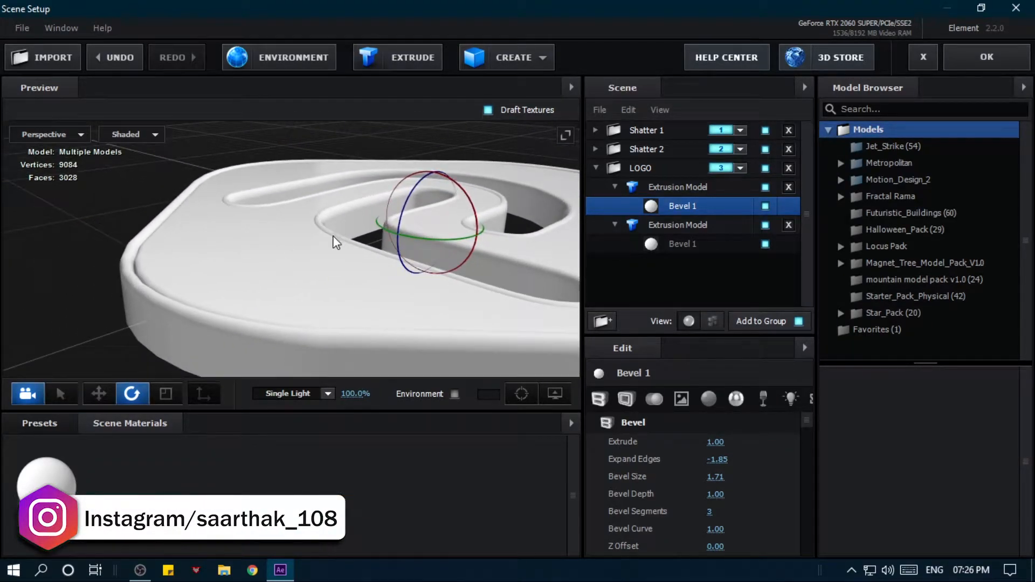
pyautogui.moveTo(715, 441); pyautogui.dragTo(675, 443)
pyautogui.moveTo(362, 307); pyautogui.dragTo(418, 297)
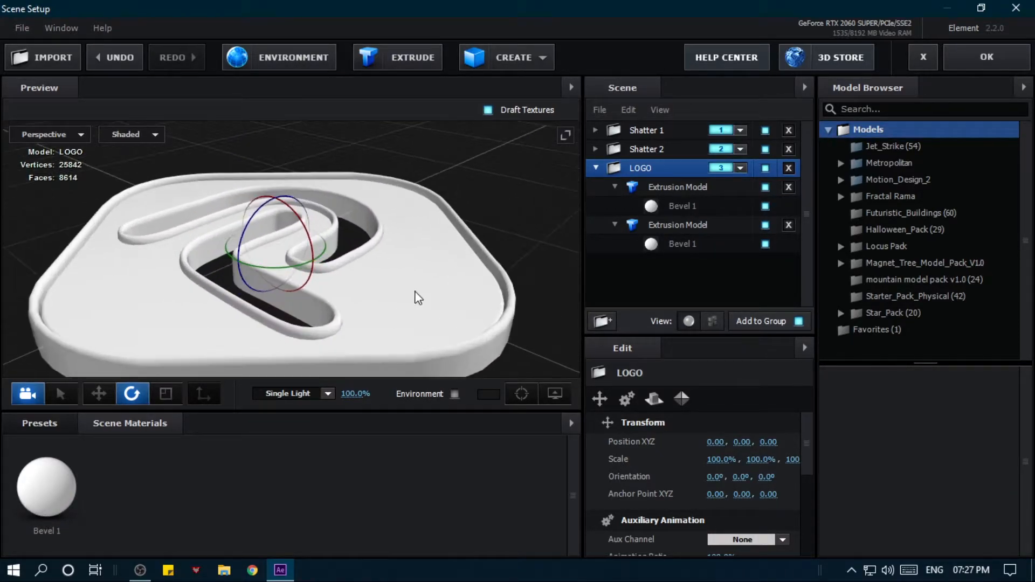
# - Select the second logo model's Bevel 1 and list the Metal materials of the Pro_Shaders_2 presets in a widened thumbnail area
pyautogui.click(652, 224)
pyautogui.click(685, 246)
pyautogui.click(71, 425)
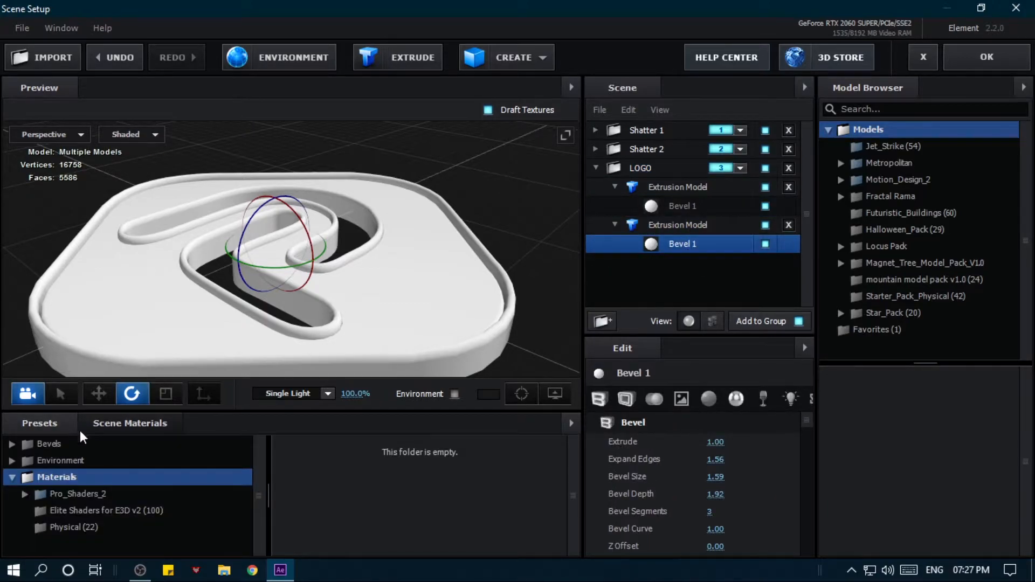
pyautogui.doubleClick(93, 490)
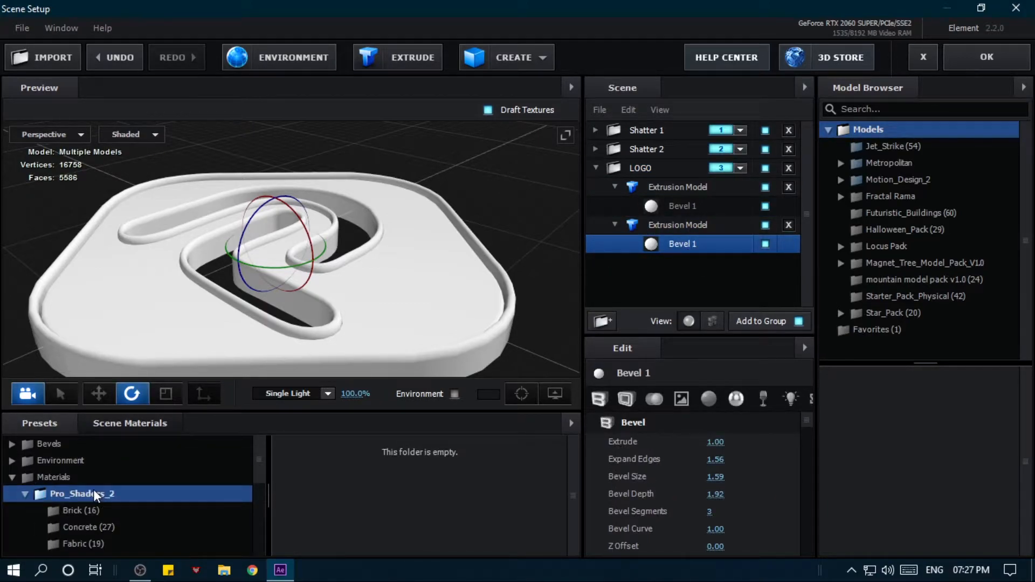
pyautogui.scroll(-3, 93, 490)
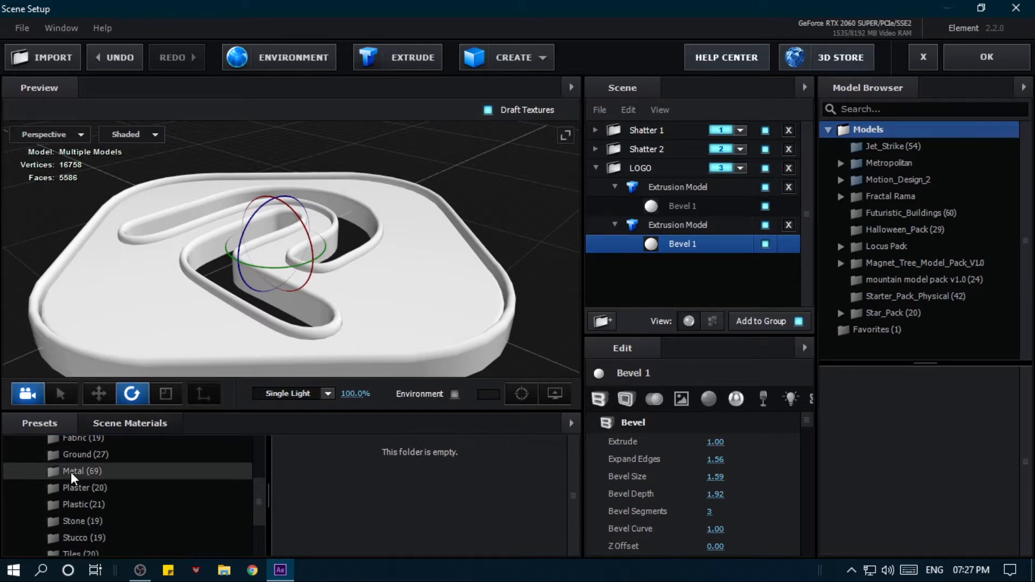
pyautogui.click(71, 472)
pyautogui.scroll(-3, 122, 476)
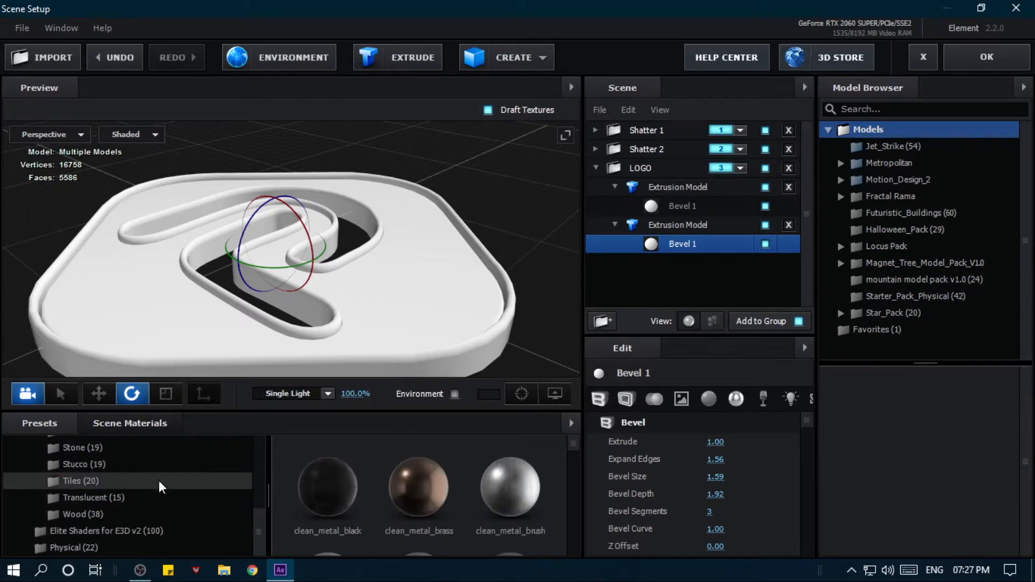
pyautogui.scroll(-2, 413, 497)
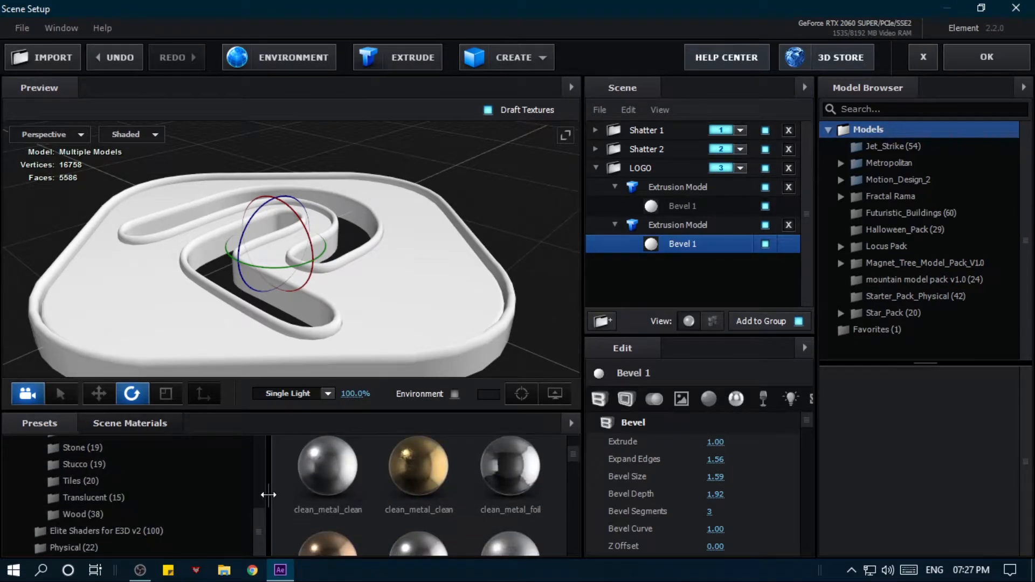
pyautogui.moveTo(268, 494); pyautogui.dragTo(163, 494)
pyautogui.scroll(1, 419, 496)
pyautogui.scroll(-1, 415, 494)
# - Try the clean_metal_military_pannel material on the second logo model's bevel and replace it with metal_black
pyautogui.moveTo(362, 466); pyautogui.dragTo(457, 340)
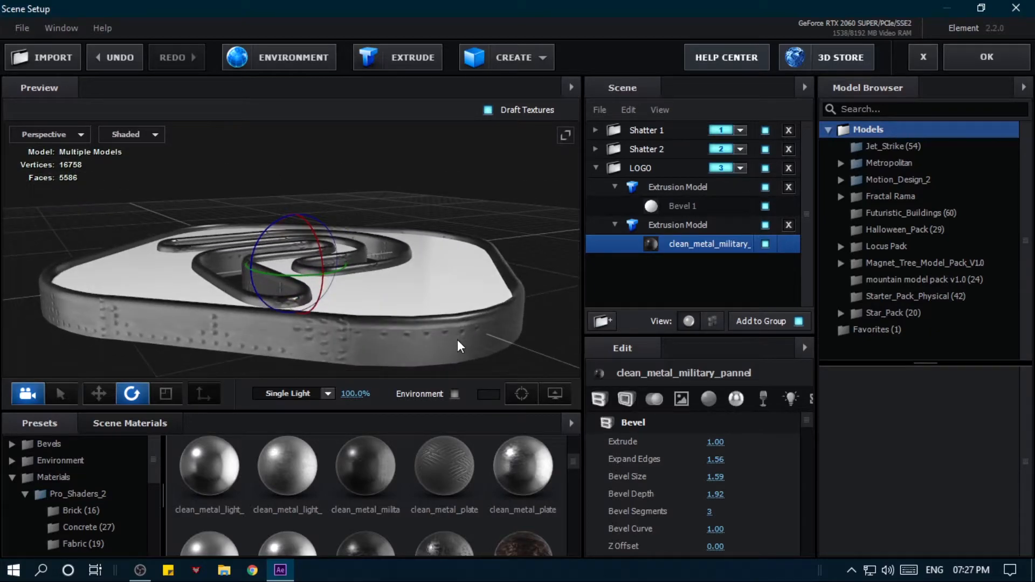
pyautogui.scroll(-1, 453, 475)
pyautogui.moveTo(377, 506); pyautogui.dragTo(354, 362)
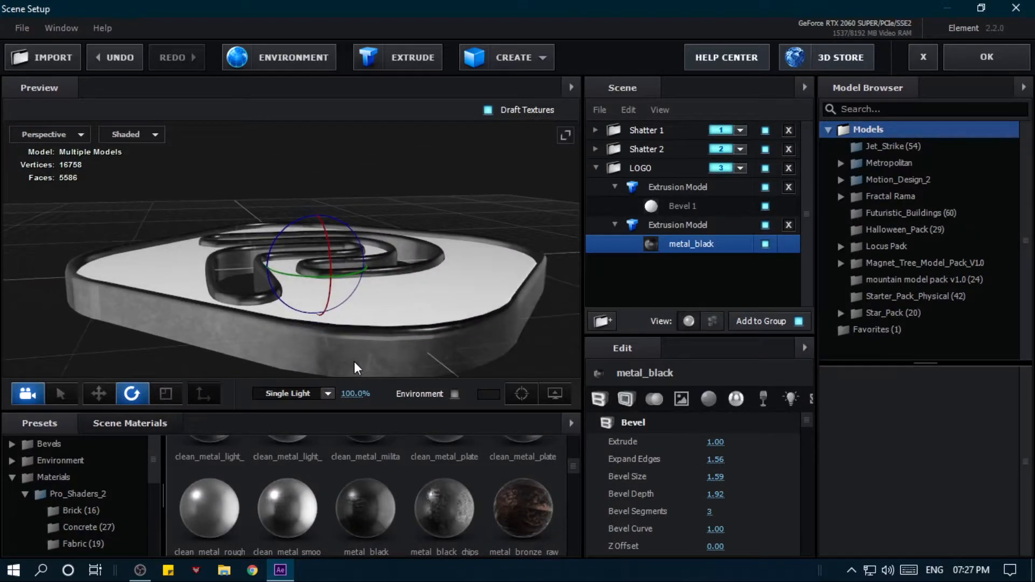
pyautogui.moveTo(251, 354); pyautogui.dragTo(282, 347)
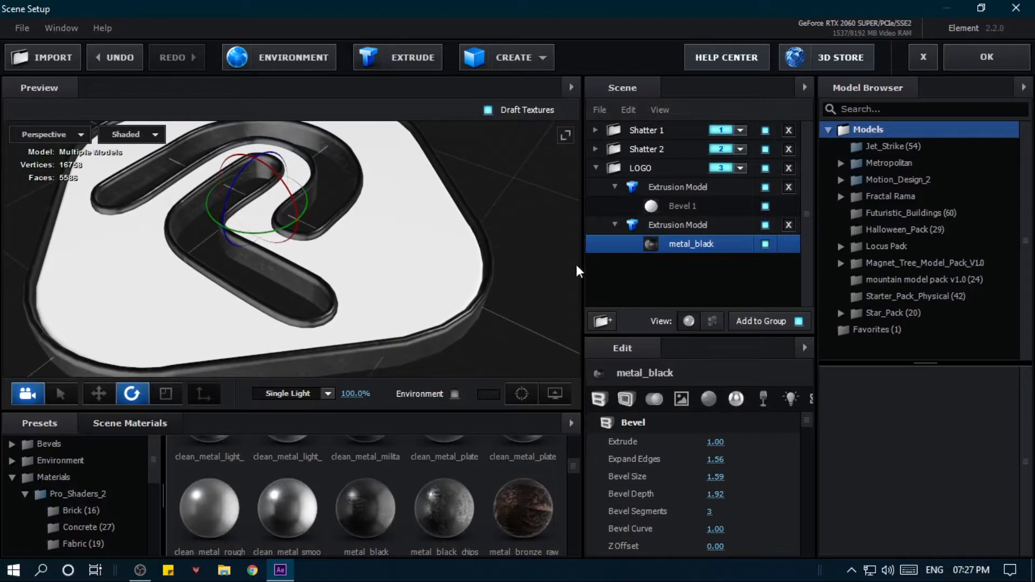
# - Set both UV Repeat values of the LOGO folder's second extrusion model to 5
pyautogui.click(652, 226)
pyautogui.click(707, 400)
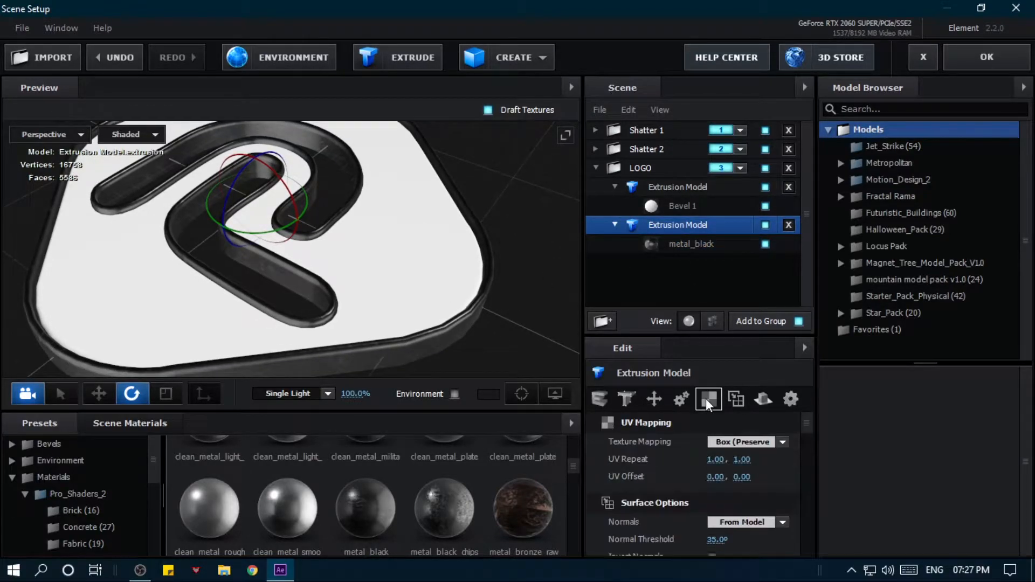
pyautogui.click(716, 459)
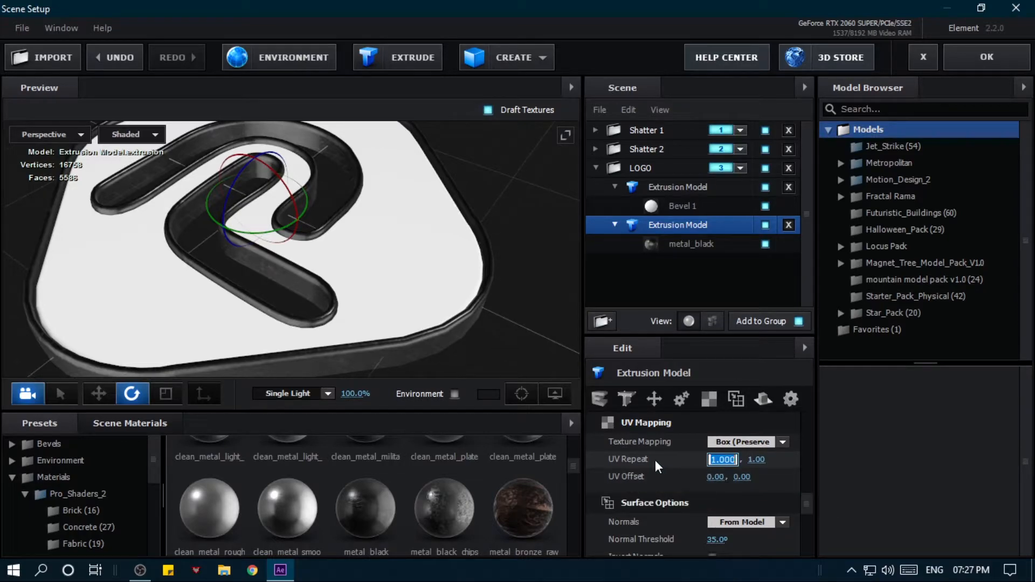
pyautogui.write('5')
pyautogui.press('Return')
pyautogui.click(747, 463)
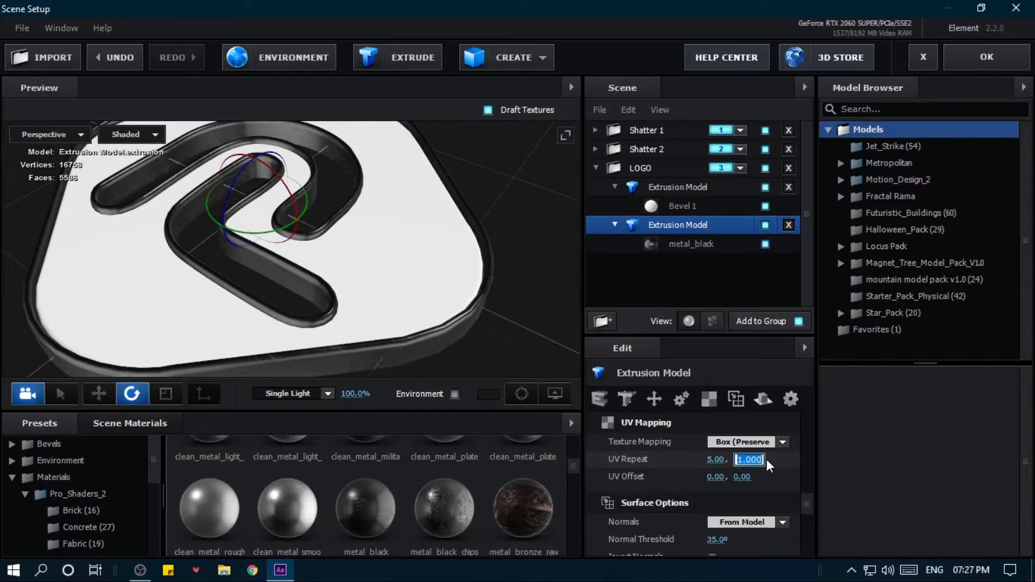
pyautogui.write('5')
pyautogui.press('Return')
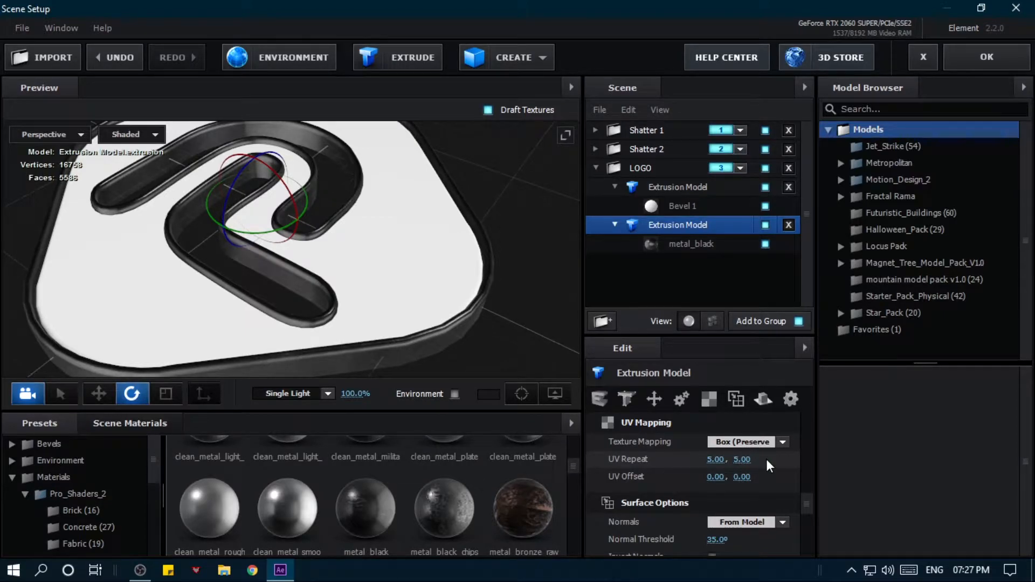
# - Set both UV Repeat values of the LOGO folder's first extrusion model to 5
pyautogui.click(679, 190)
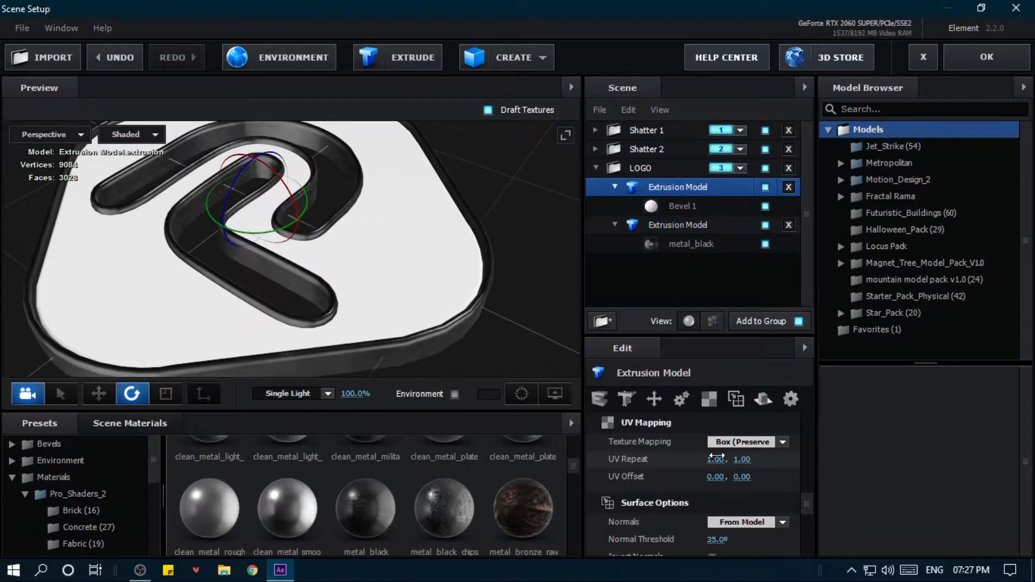
pyautogui.write('5')
pyautogui.write('5')
pyautogui.press('Return')
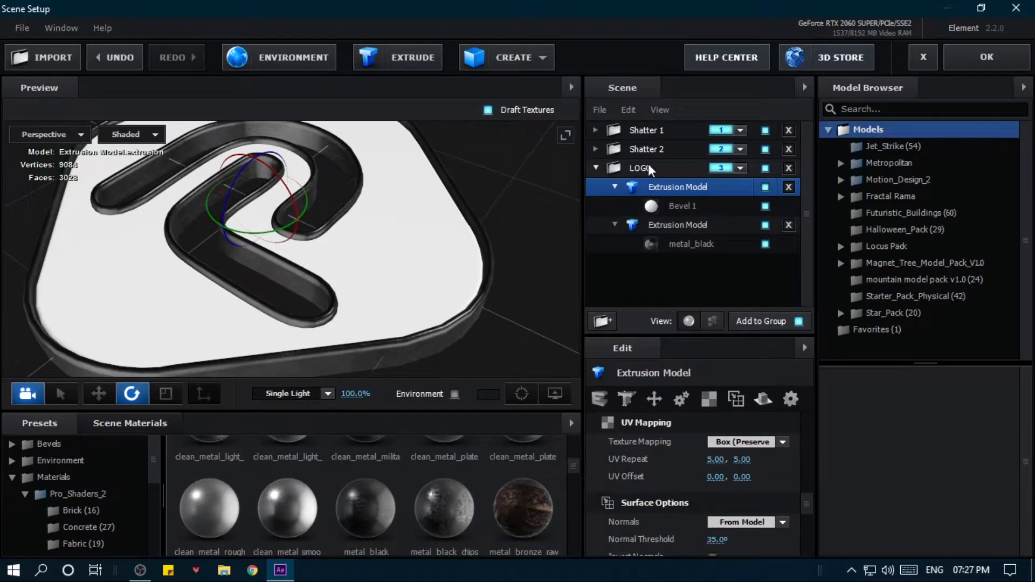
# - Set both UV Repeat values of the shatter 2 model in the Shatter 2 folder to 5
pyautogui.click(596, 150)
pyautogui.click(664, 168)
pyautogui.scroll(-5, 729, 523)
pyautogui.click(716, 459)
pyautogui.write('5')
pyautogui.click(742, 459)
pyautogui.write('5')
# - Collapse the Shatter 1 and Shatter 2 folders in the scene list, keeping the LOGO folder expanded
pyautogui.click(595, 131)
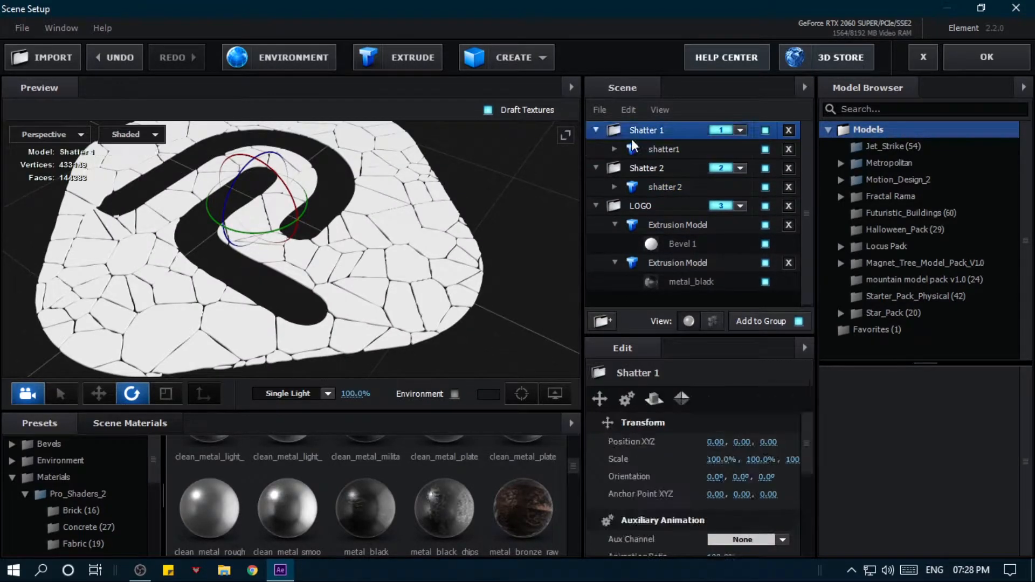
pyautogui.click(595, 131)
pyautogui.click(596, 149)
pyautogui.click(597, 168)
pyautogui.click(597, 168)
pyautogui.click(596, 168)
pyautogui.click(597, 168)
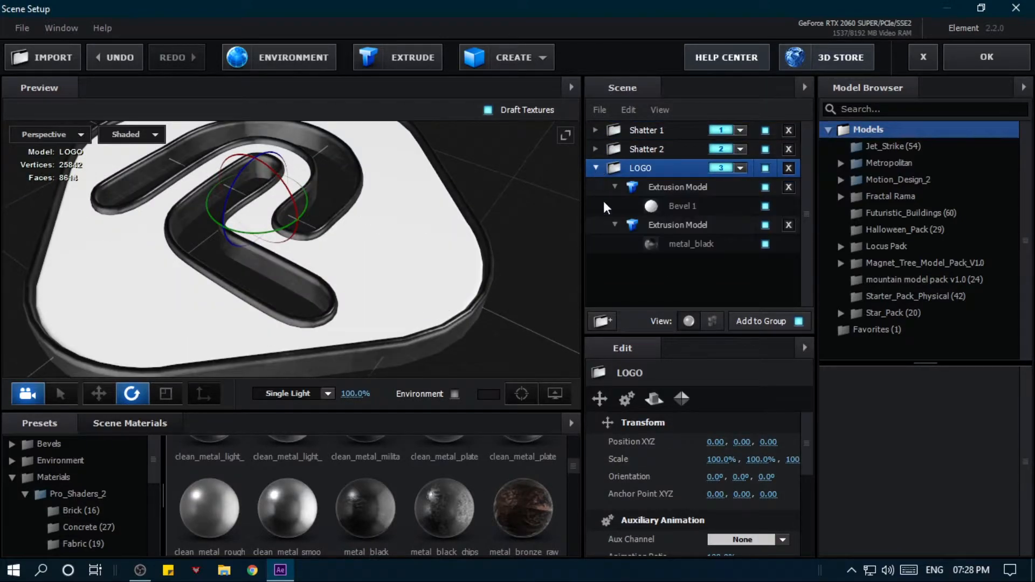
# - Select Bevel 1 of the LOGO folder's first extrusion model and list the Elite Shaders for E3D v2 materials
pyautogui.click(699, 203)
pyautogui.moveTo(503, 241); pyautogui.dragTo(554, 230)
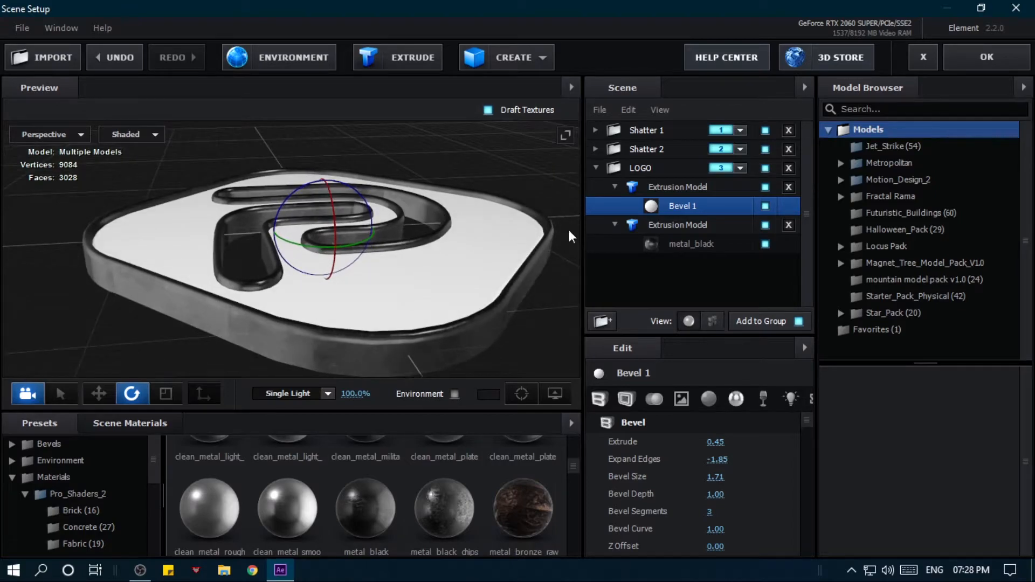
pyautogui.click(15, 480)
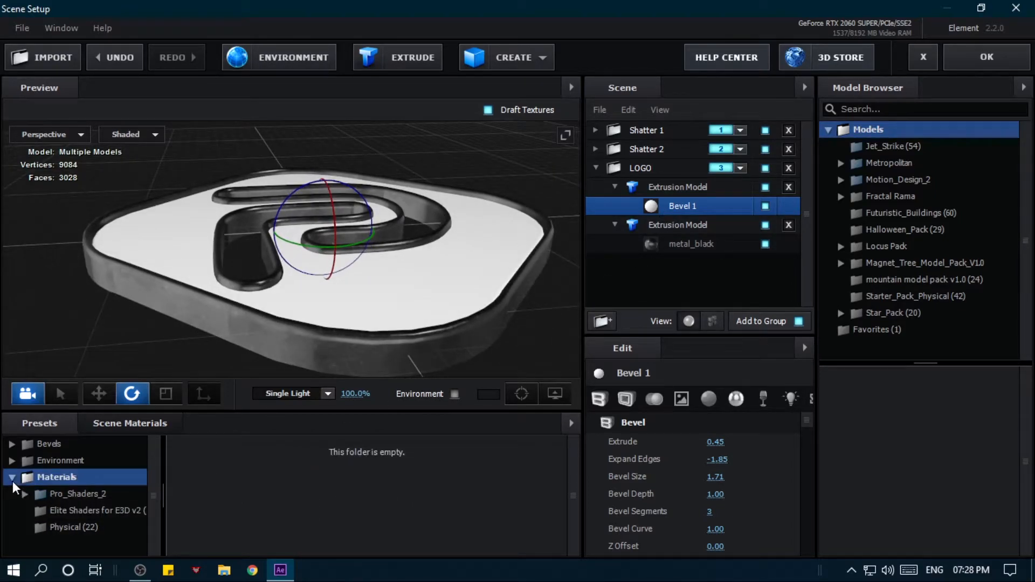
pyautogui.moveTo(154, 494); pyautogui.dragTo(174, 494)
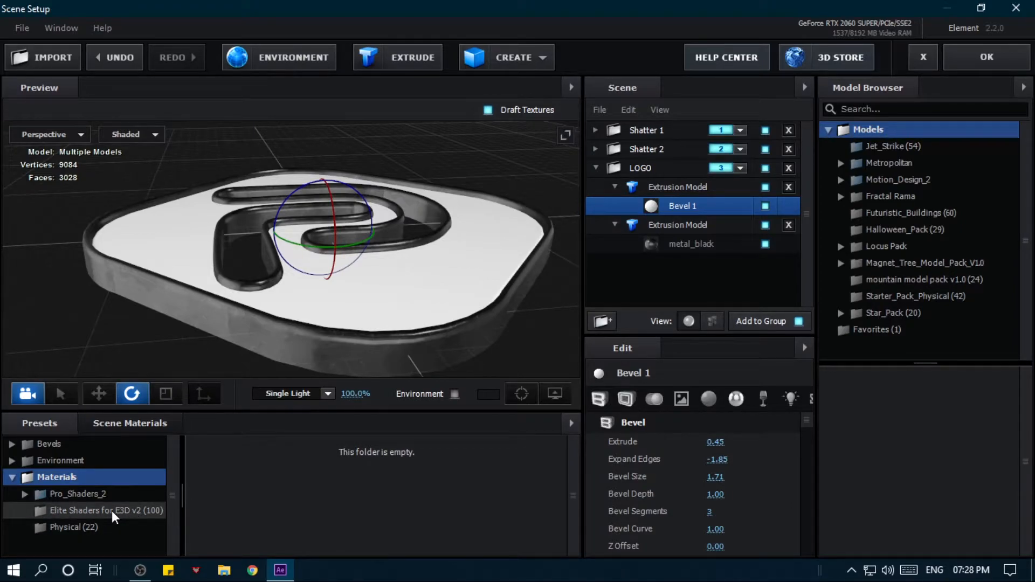
pyautogui.click(111, 510)
pyautogui.moveTo(183, 491); pyautogui.dragTo(146, 492)
# - Apply the magma glow material to the bevel of the LOGO folder's first extrusion model
pyautogui.scroll(-3, 256, 490)
pyautogui.scroll(-10, 258, 490)
pyautogui.scroll(-3, 260, 499)
pyautogui.scroll(-3, 260, 498)
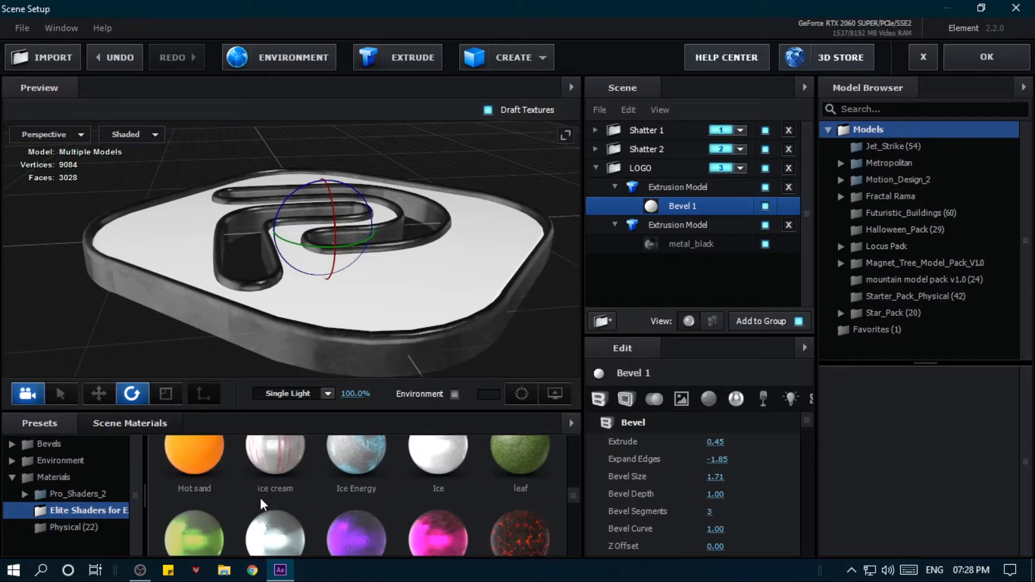
pyautogui.scroll(-3, 518, 535)
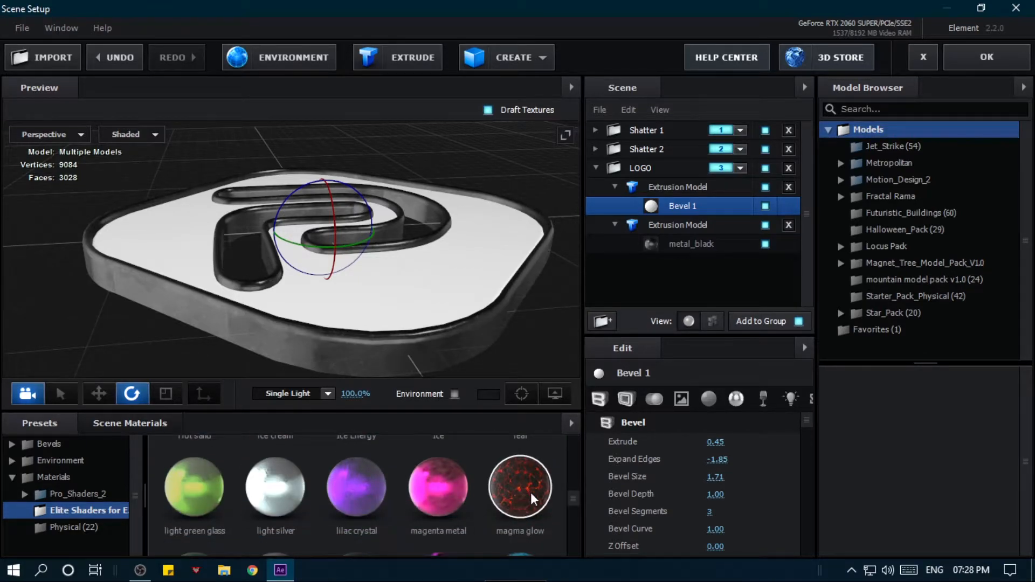
pyautogui.moveTo(523, 491); pyautogui.dragTo(425, 358)
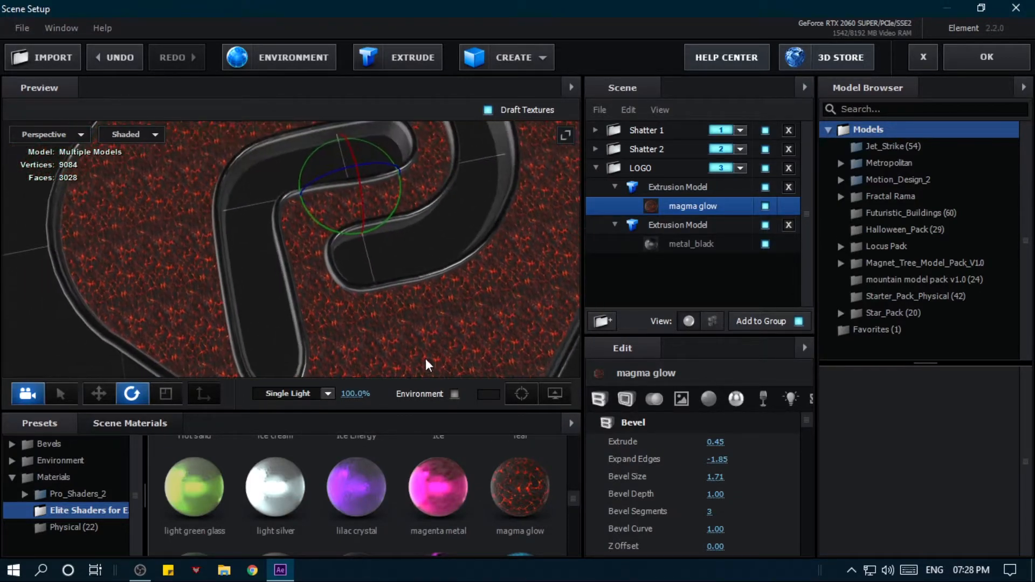
# - Set the UV Repeat of the LOGO folder's first extrusion model to about 1.17 and 2.73
pyautogui.click(675, 190)
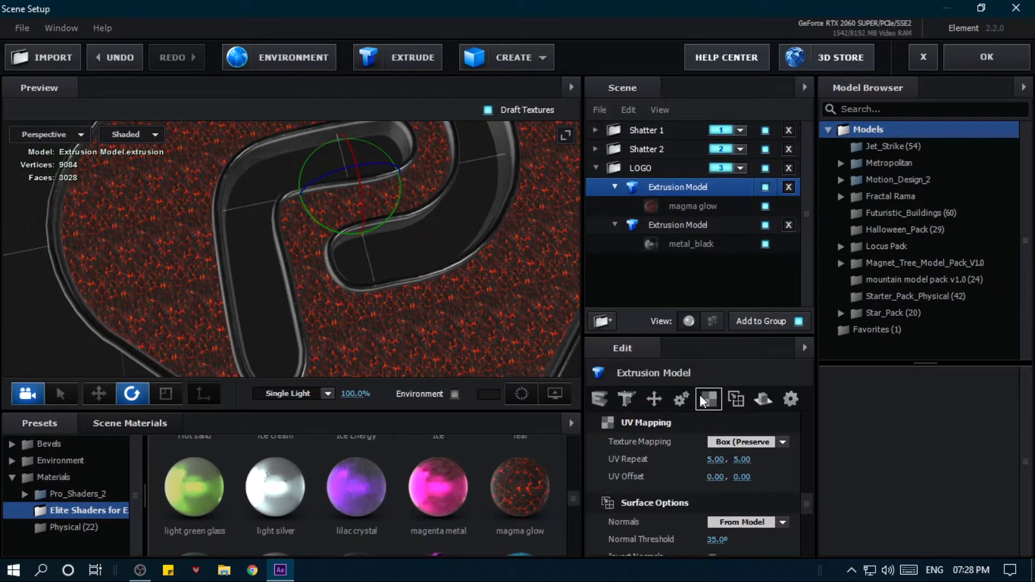
pyautogui.moveTo(717, 460); pyautogui.dragTo(636, 462)
pyautogui.moveTo(744, 460); pyautogui.dragTo(647, 462)
pyautogui.moveTo(424, 350); pyautogui.dragTo(442, 302)
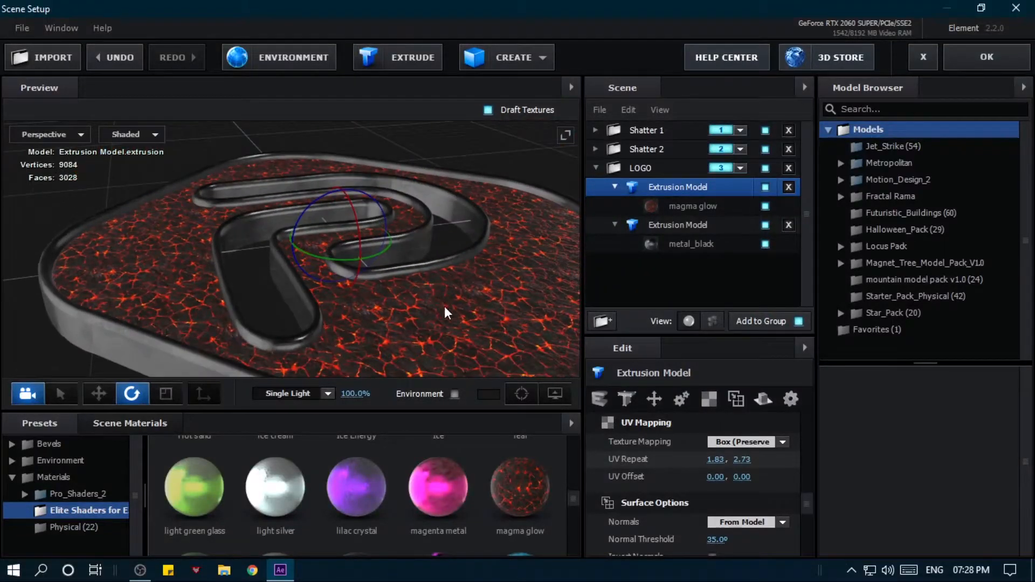
pyautogui.moveTo(718, 461); pyautogui.dragTo(625, 460)
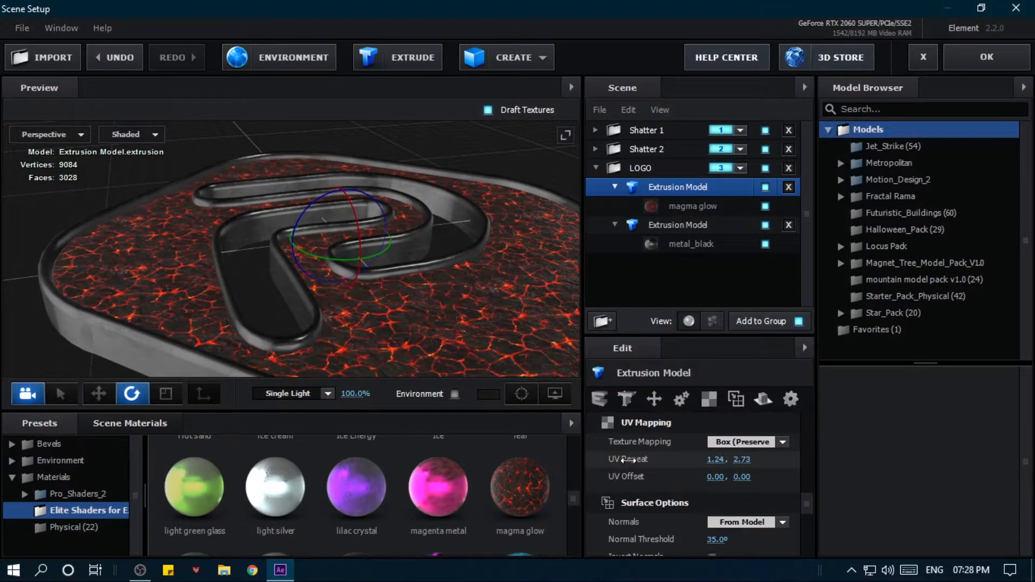
pyautogui.moveTo(533, 335); pyautogui.dragTo(495, 351)
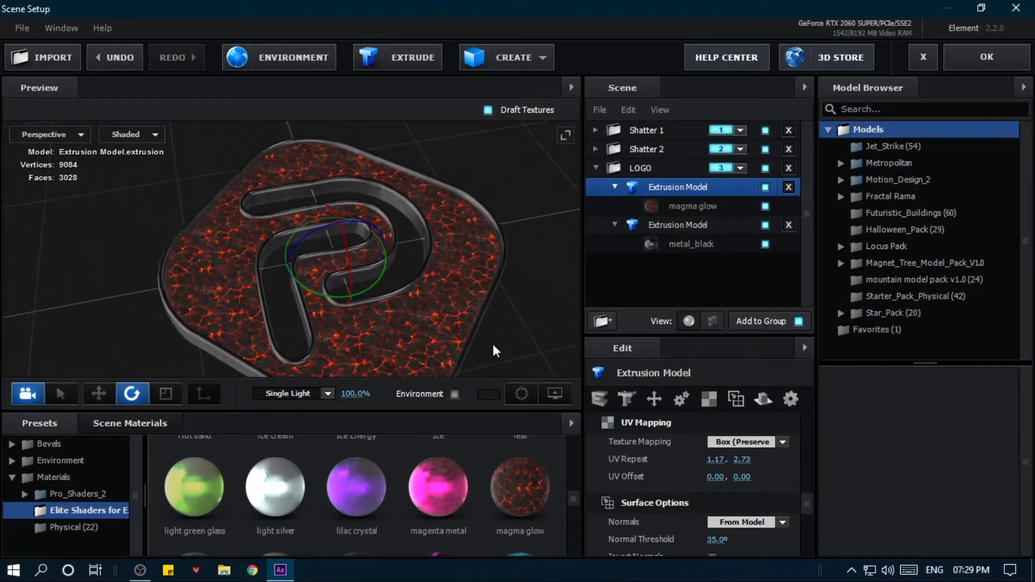
# - Collapse the LOGO folder, select shatter 2's Bevel 1 and list the Metal materials of the Pro_Shaders_2 presets
pyautogui.click(600, 167)
pyautogui.click(649, 150)
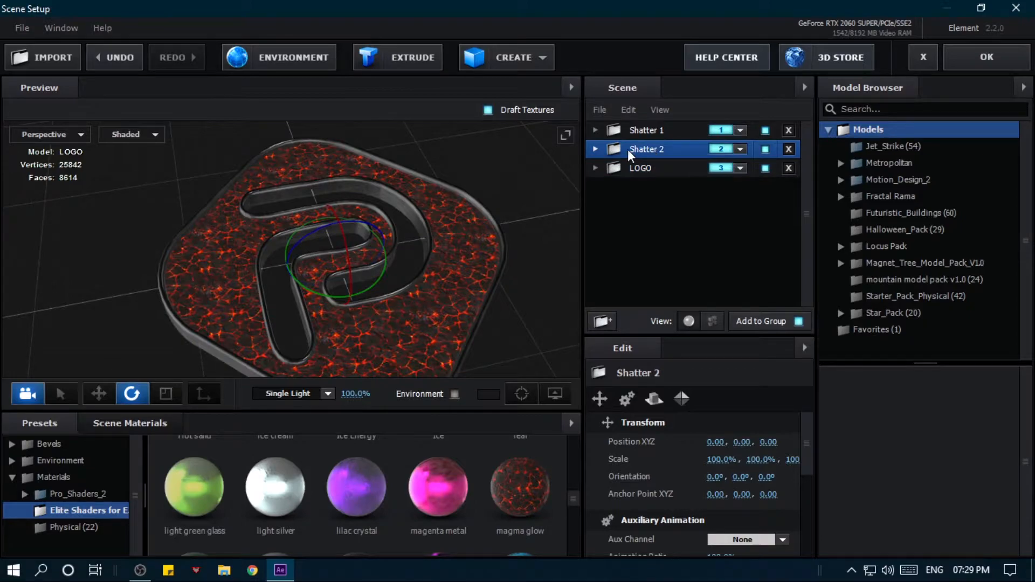
pyautogui.click(596, 149)
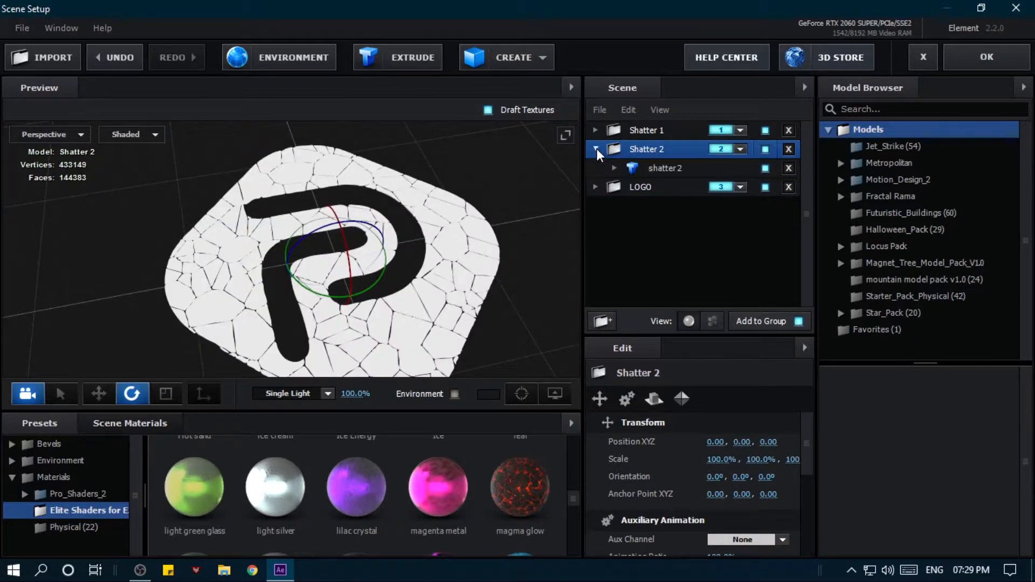
pyautogui.click(645, 168)
pyautogui.click(615, 168)
pyautogui.click(676, 184)
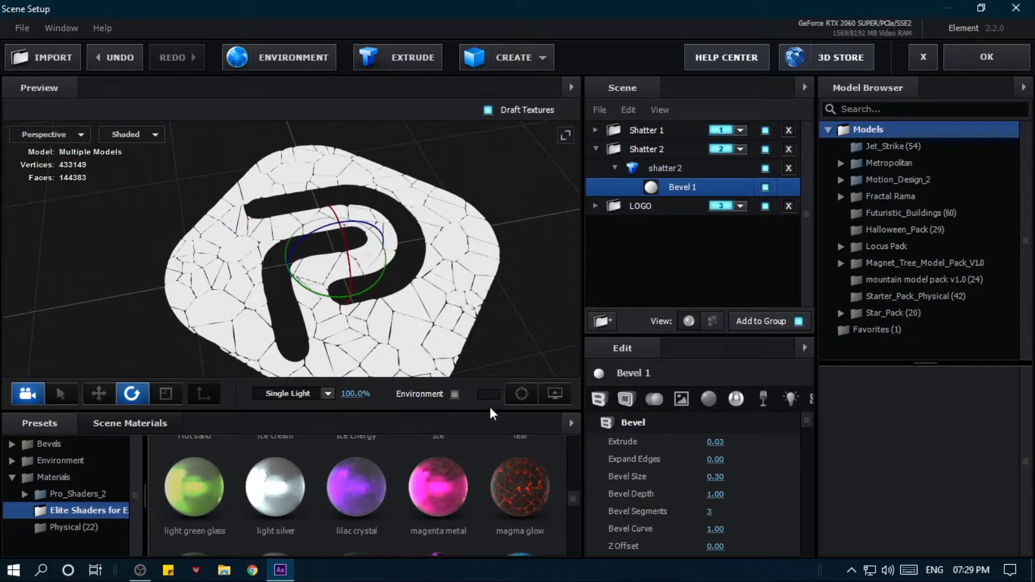
pyautogui.scroll(-3, 389, 479)
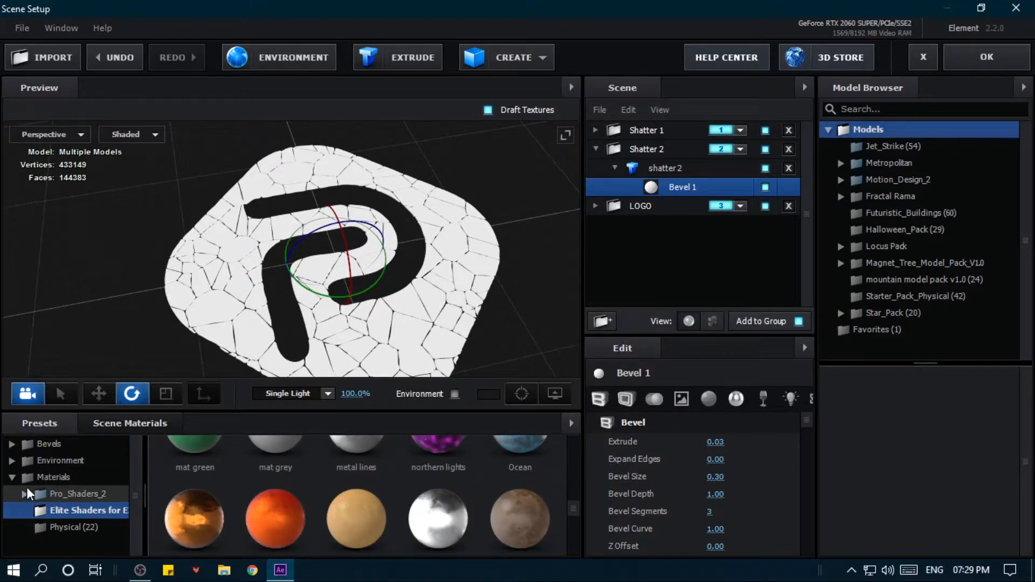
pyautogui.doubleClick(60, 495)
pyautogui.scroll(-2, 82, 522)
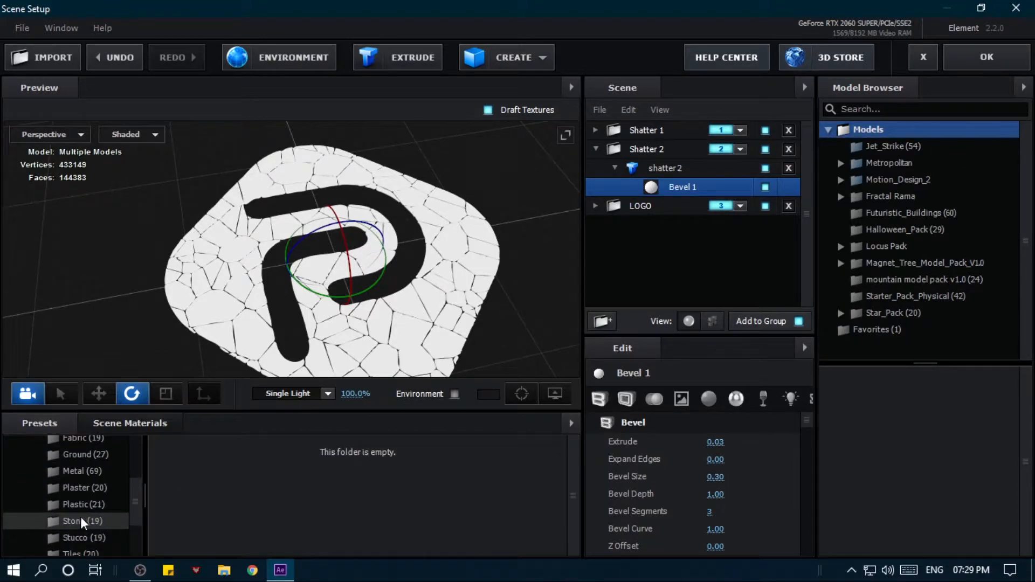
pyautogui.click(89, 471)
# - Try the metal_crusted_02 and metal_dents materials on the shatter 2 model's bevel
pyautogui.scroll(-2, 324, 493)
pyautogui.moveTo(446, 308); pyautogui.dragTo(439, 241)
pyautogui.scroll(3, 440, 242)
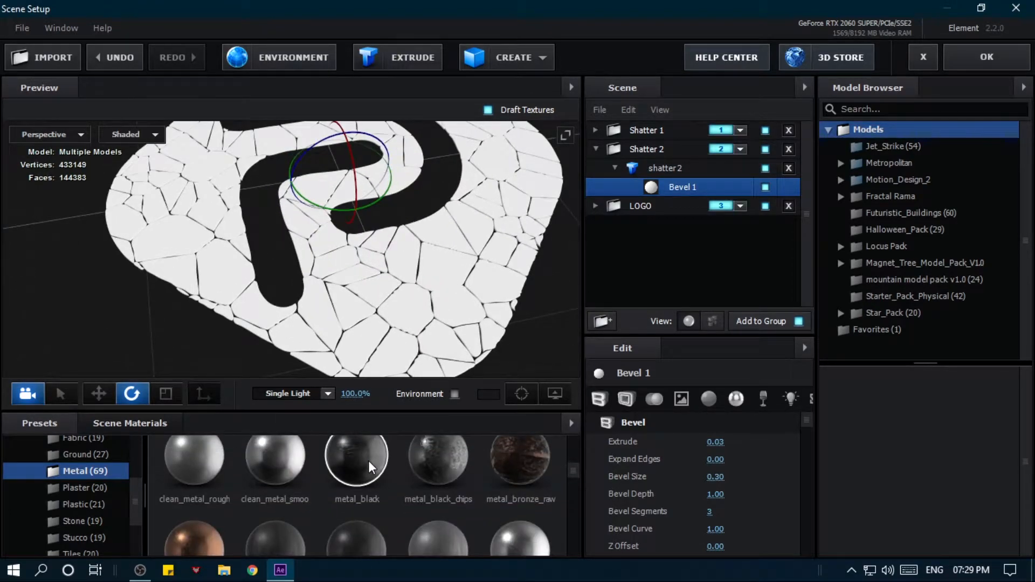
pyautogui.scroll(-5, 368, 461)
pyautogui.moveTo(354, 474); pyautogui.dragTo(300, 296)
pyautogui.scroll(3, 421, 283)
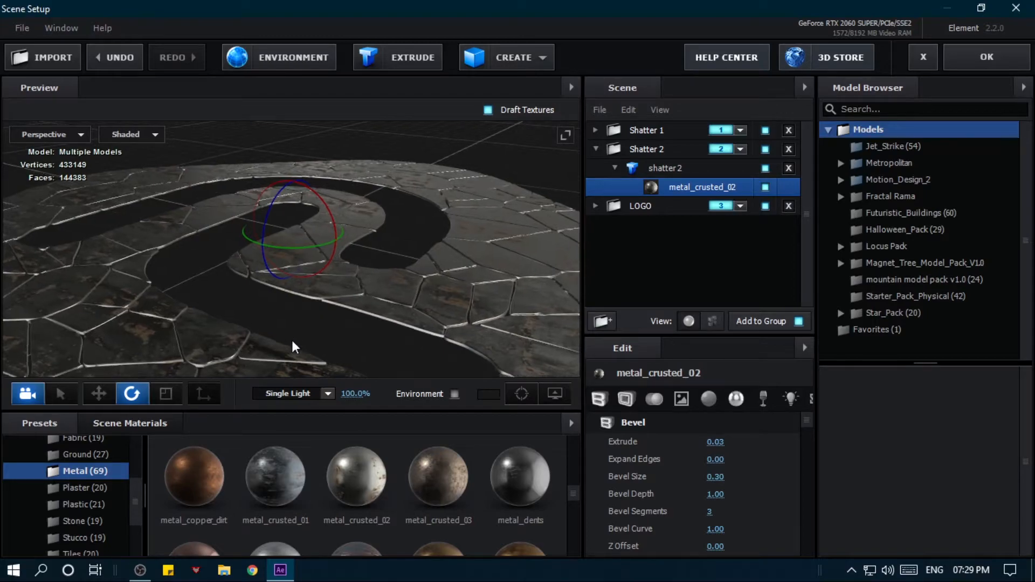
pyautogui.moveTo(294, 340); pyautogui.dragTo(244, 344)
pyautogui.moveTo(507, 477); pyautogui.dragTo(305, 328)
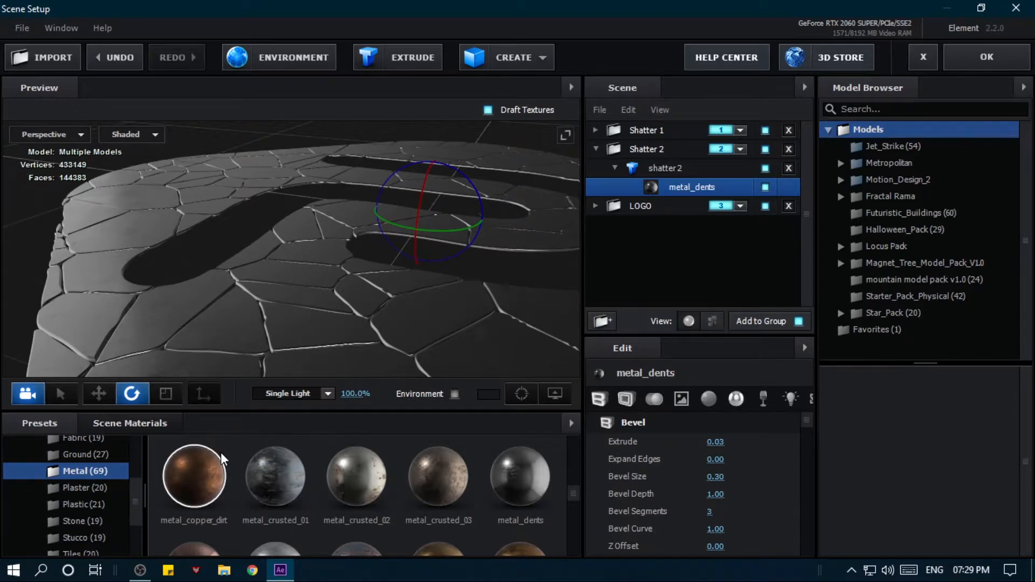
# - Apply the metal_dirty_bronze material to the shatter 2 model's bevel
pyautogui.scroll(-2, 266, 484)
pyautogui.scroll(2, 285, 496)
pyautogui.scroll(-2, 248, 501)
pyautogui.moveTo(194, 518); pyautogui.dragTo(124, 254)
pyautogui.moveTo(114, 319); pyautogui.dragTo(243, 326)
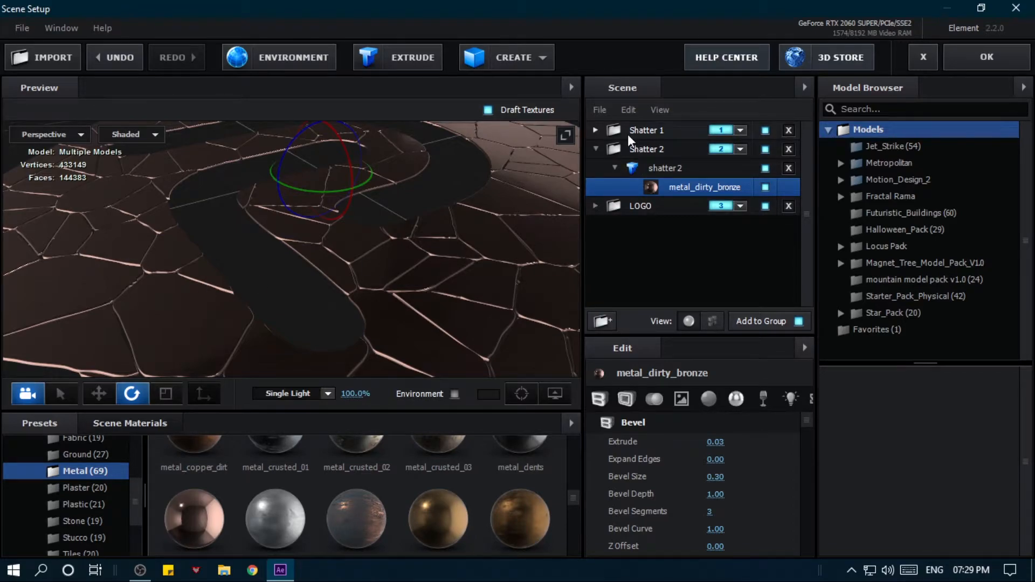
# - Apply the existing metal_dirty_bronze scene material to Bevel 1 of the shatter1 model
pyautogui.click(628, 133)
pyautogui.click(596, 130)
pyautogui.click(613, 149)
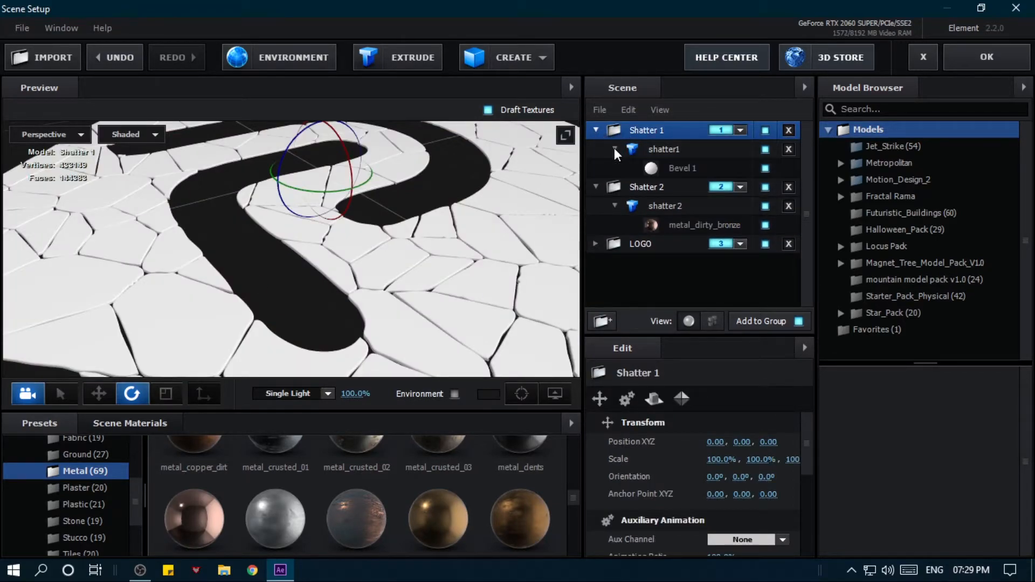
pyautogui.click(683, 170)
pyautogui.click(147, 429)
pyautogui.moveTo(515, 482); pyautogui.dragTo(673, 169)
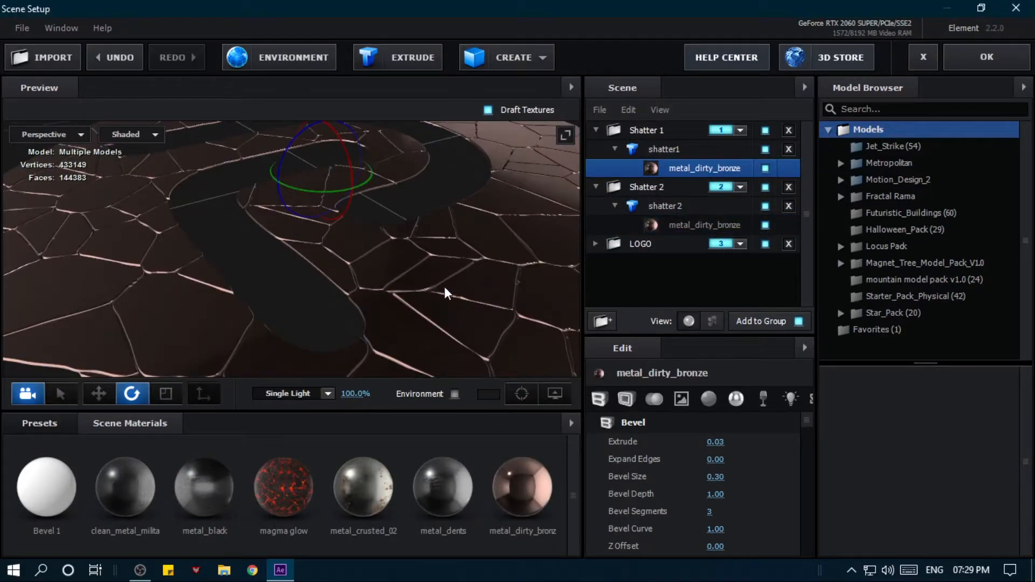
# - Remove the unused materials from the scene materials
pyautogui.rightClick(359, 451)
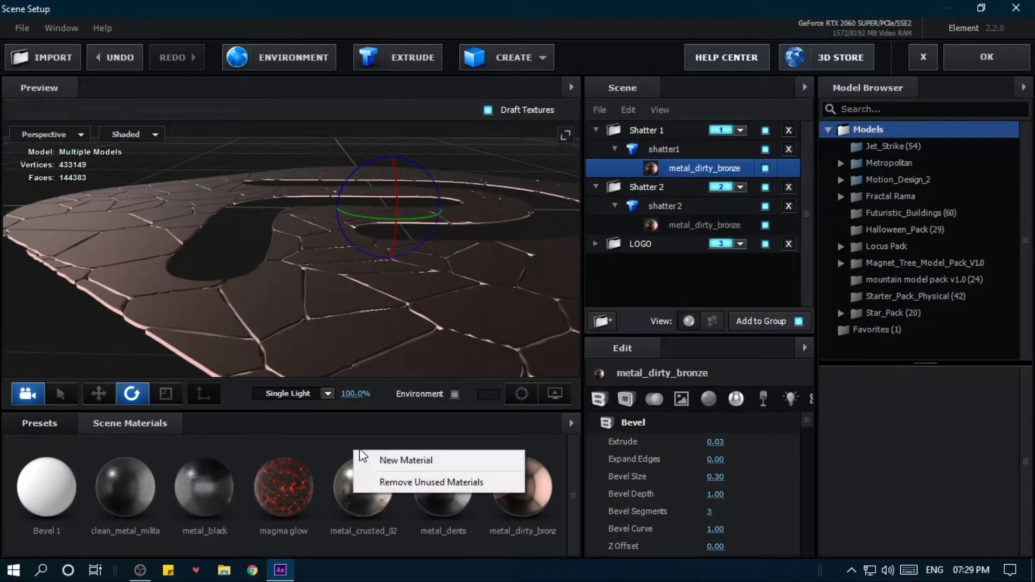
pyautogui.click(413, 482)
pyautogui.scroll(-4, 325, 345)
pyautogui.moveTo(327, 343); pyautogui.dragTo(349, 367)
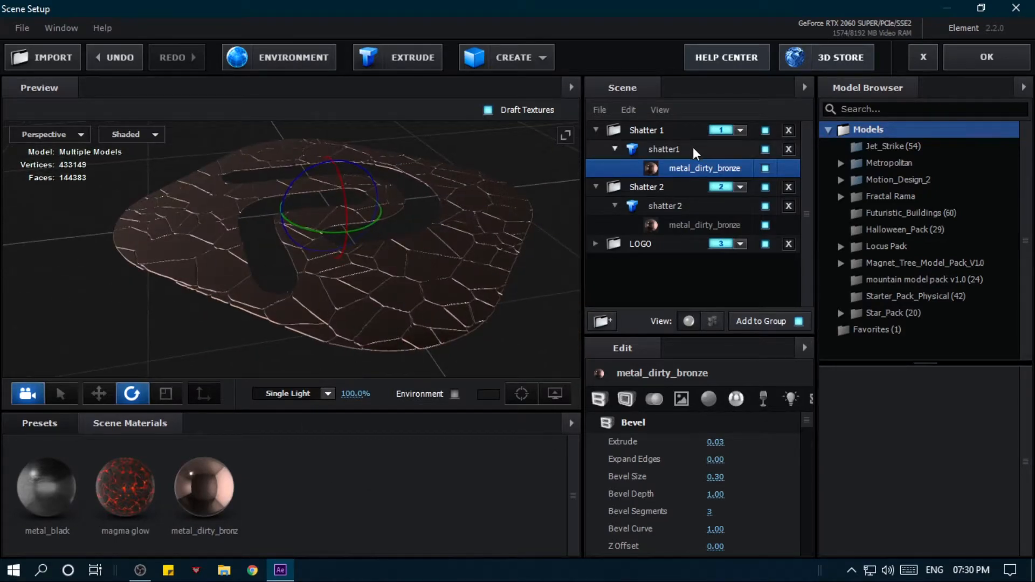
# - Collapse both shatter models and their Shatter 1 and Shatter 2 folders in the scene list
pyautogui.click(615, 149)
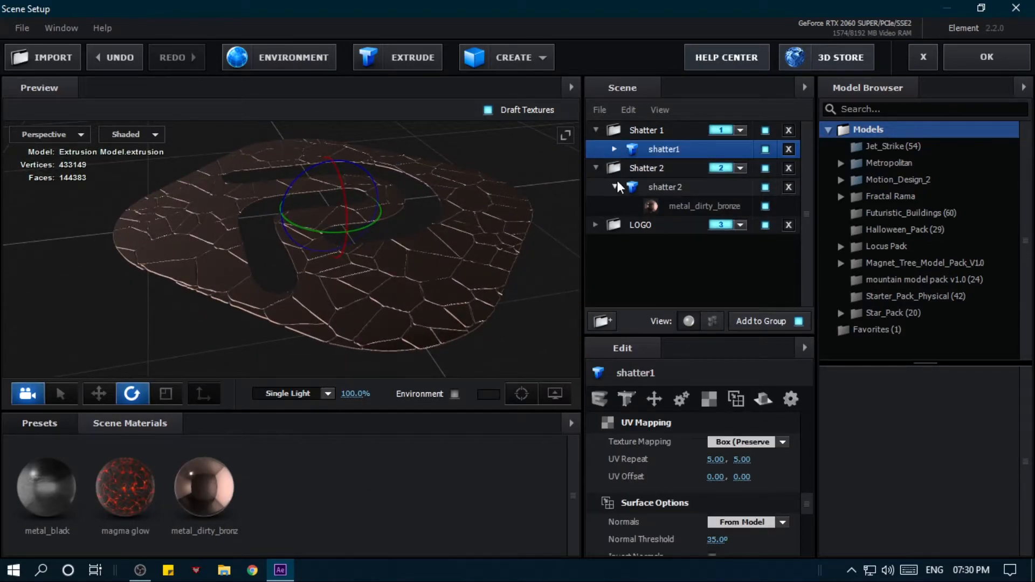
pyautogui.click(616, 187)
pyautogui.click(616, 186)
pyautogui.click(597, 130)
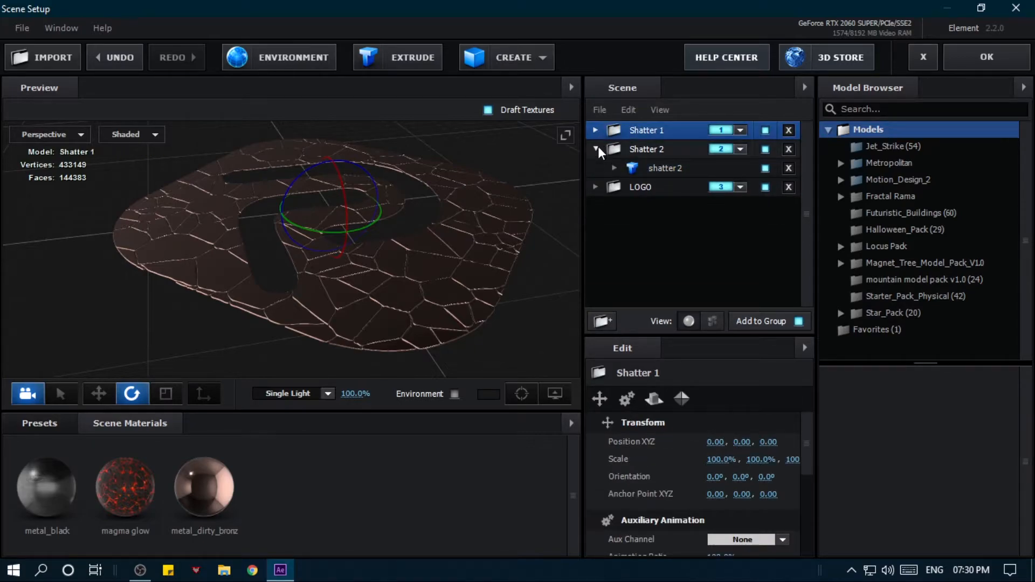
pyautogui.click(597, 148)
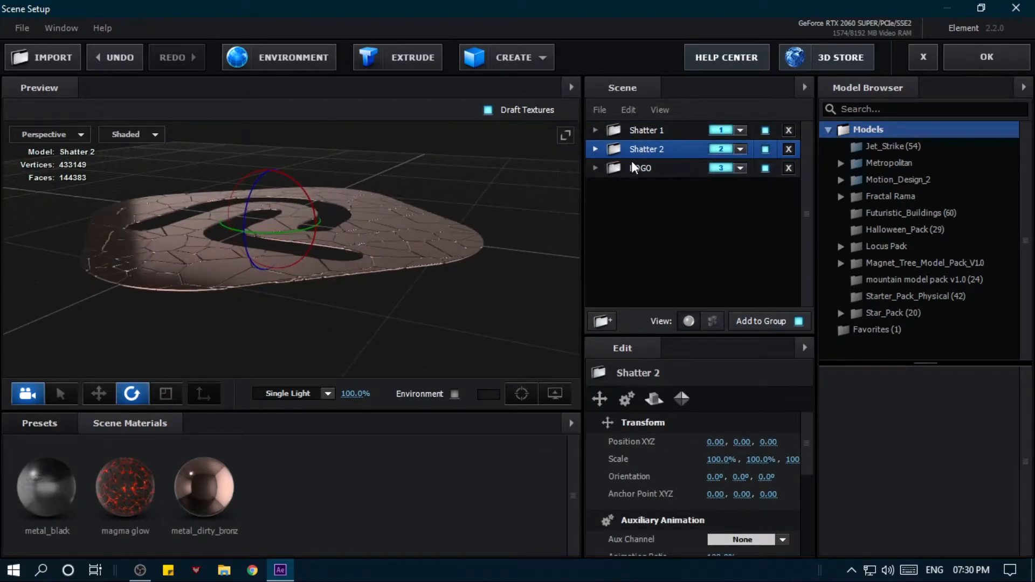
# - Select the LOGO folder and create a plane model in it
pyautogui.click(609, 168)
pyautogui.moveTo(505, 289); pyautogui.dragTo(461, 277)
pyautogui.scroll(-6, 500, 269)
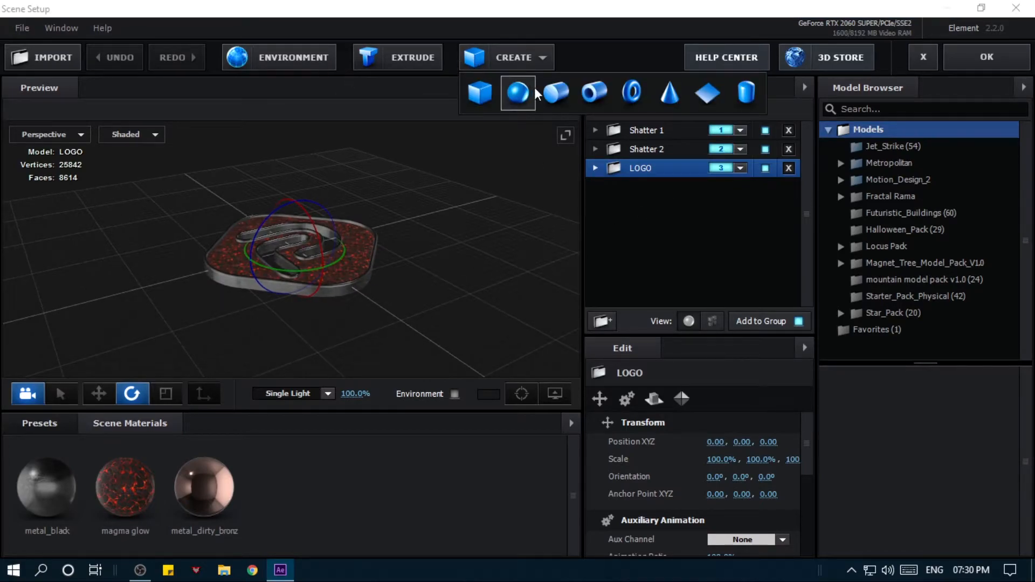
pyautogui.scroll(2, 376, 290)
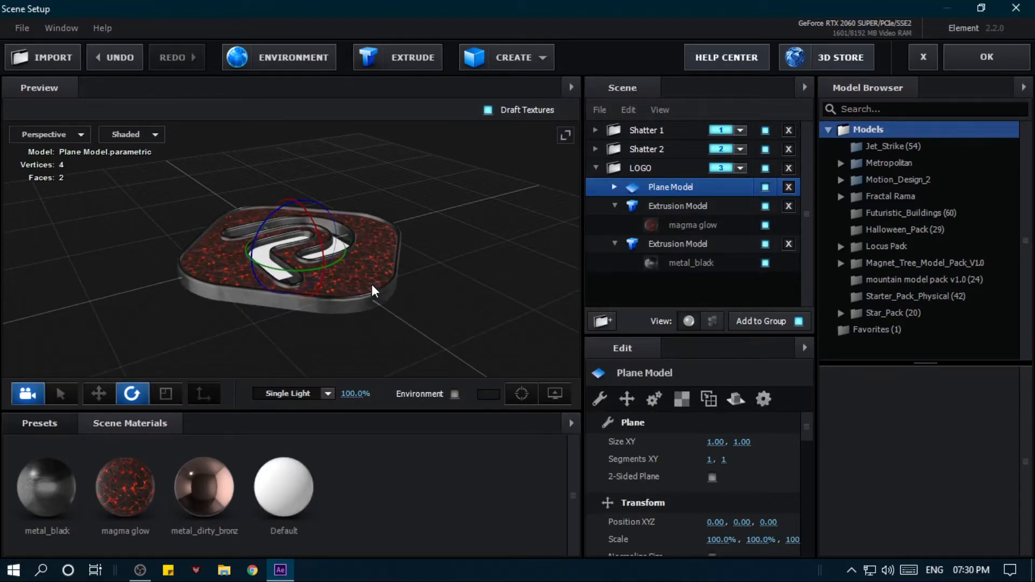
# - Scale the plane model uniformly to about 1286.3% so it forms a large floor around the logo
pyautogui.press('r')
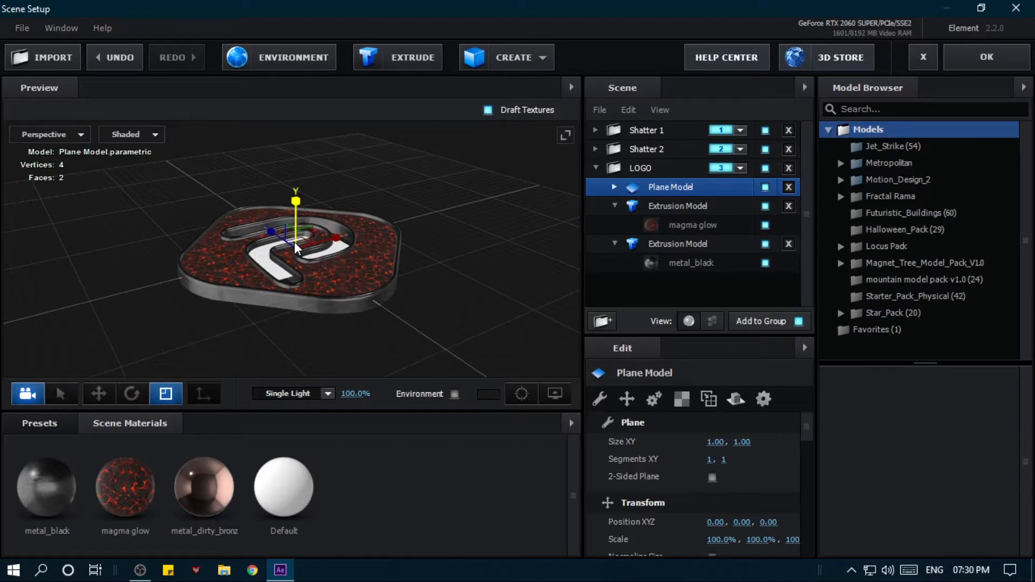
pyautogui.moveTo(305, 238); pyautogui.dragTo(936, 28)
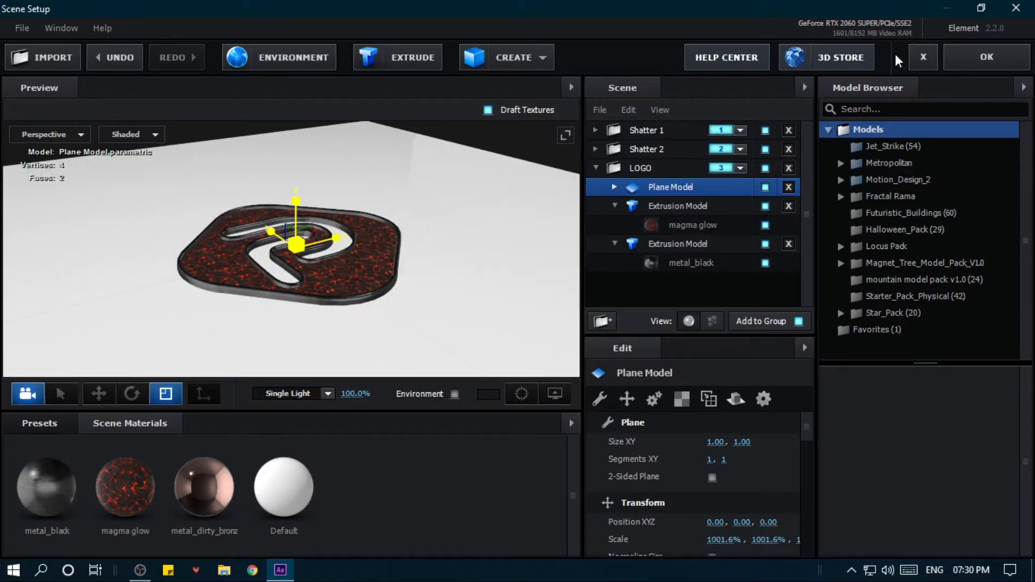
pyautogui.moveTo(300, 245); pyautogui.dragTo(513, 157)
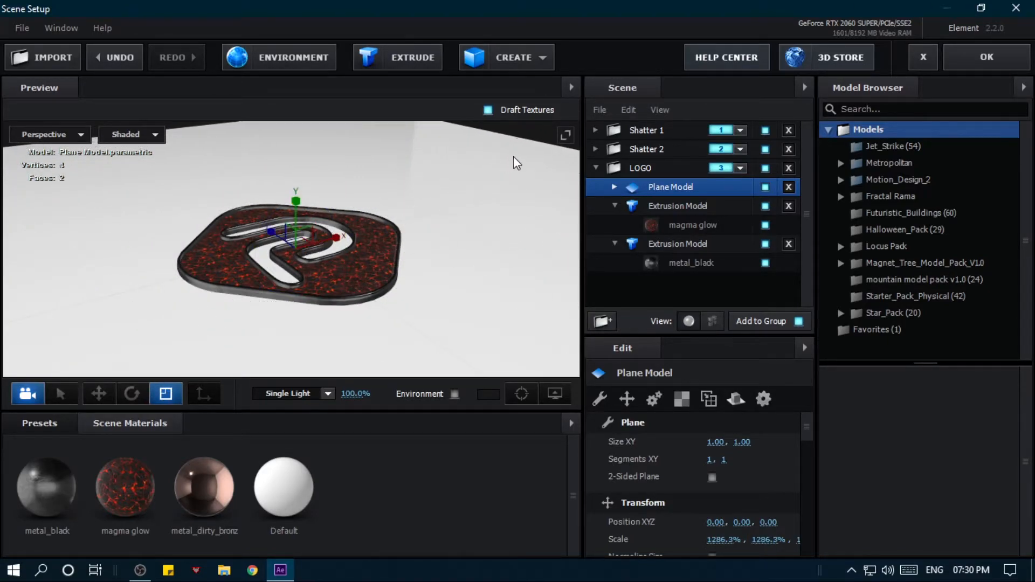
# - Move the plane model down along Y to about -0.07 so it sits beneath the logo
pyautogui.scroll(5, 291, 267)
pyautogui.moveTo(234, 362); pyautogui.dragTo(257, 300)
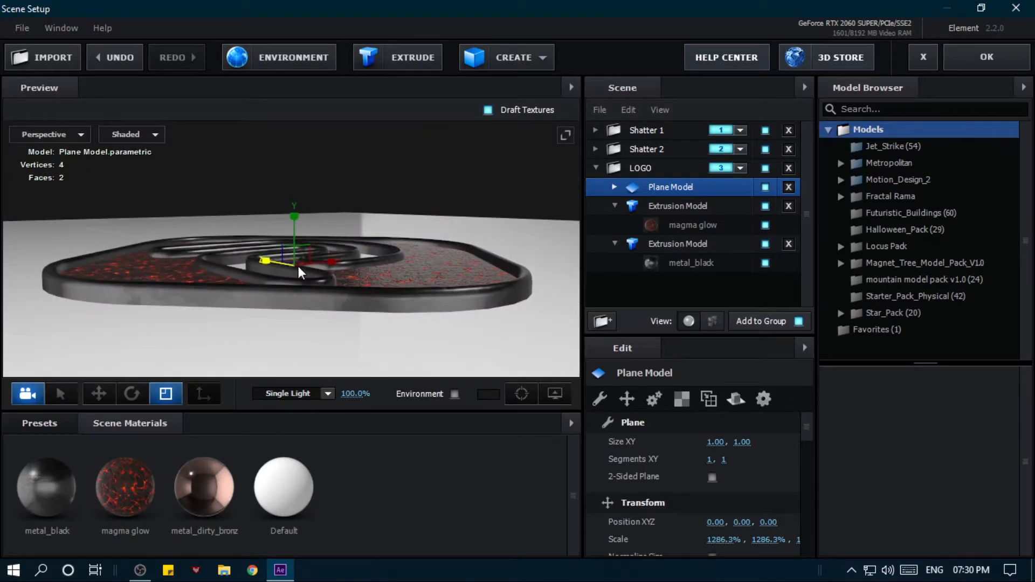
pyautogui.press('w')
pyautogui.moveTo(294, 225); pyautogui.dragTo(296, 234)
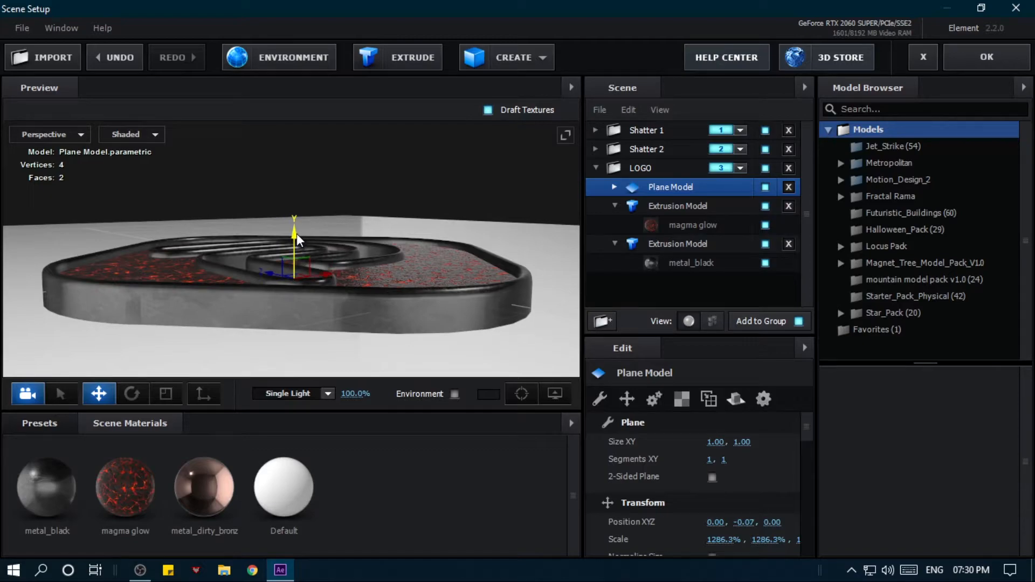
# - Scale the plane model up uniformly to about 1529.9% so the floor extends further around the logo
pyautogui.moveTo(325, 325); pyautogui.dragTo(199, 330)
pyautogui.scroll(-5, 199, 330)
pyautogui.moveTo(88, 309); pyautogui.dragTo(188, 335)
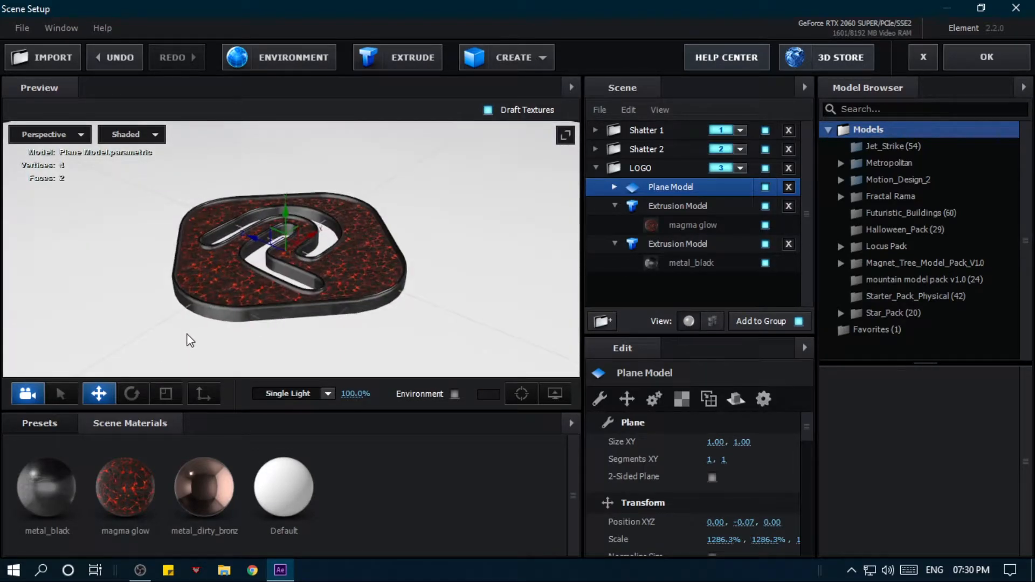
pyautogui.press('e')
pyautogui.press('r')
pyautogui.moveTo(284, 248); pyautogui.dragTo(474, 129)
pyautogui.scroll(-2, 441, 243)
pyautogui.moveTo(444, 249); pyautogui.dragTo(423, 224)
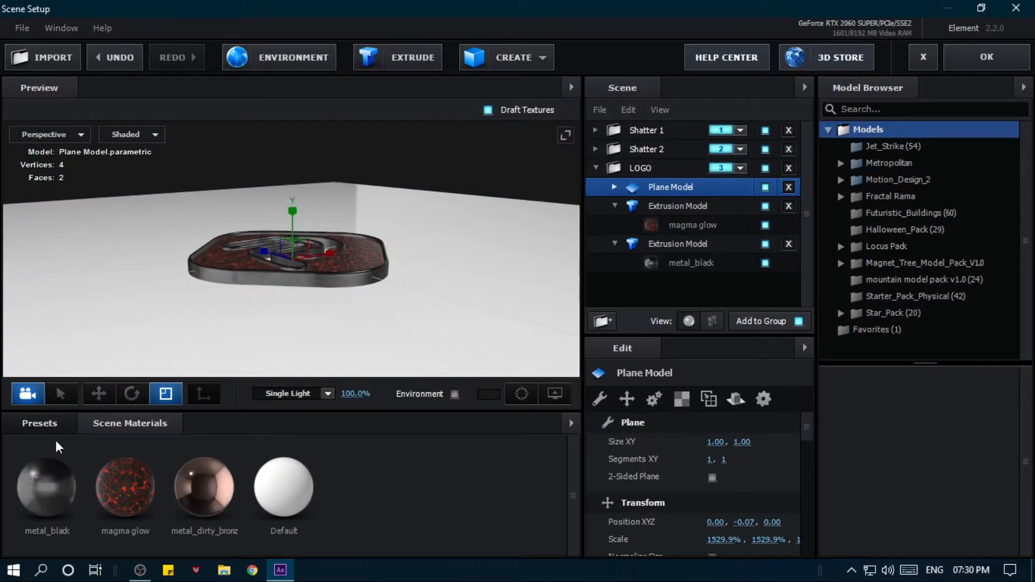
# - Try the metal_black scene material and the metal_flake preset from the Metal category on the plane model
pyautogui.moveTo(53, 484); pyautogui.dragTo(116, 352)
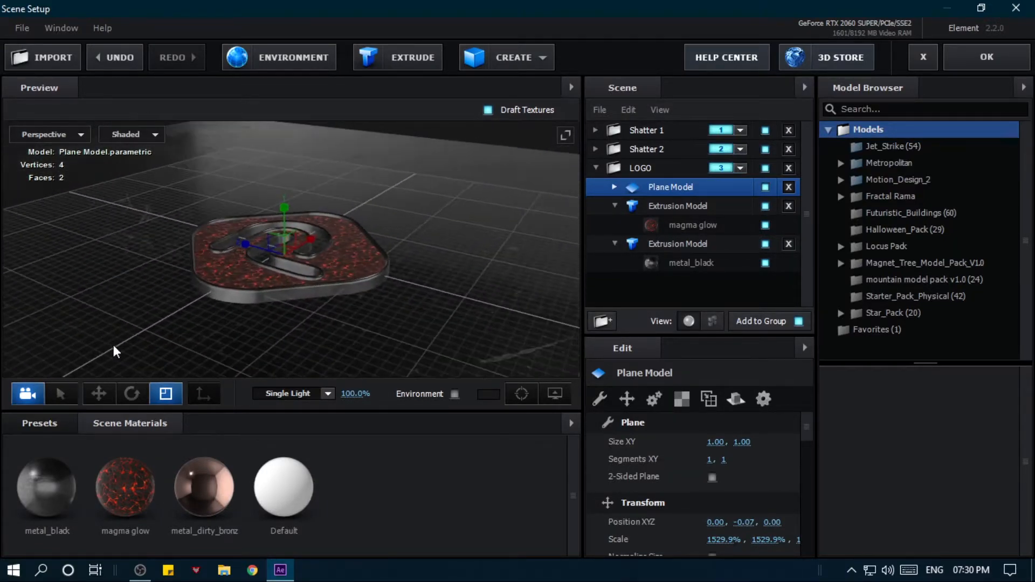
pyautogui.click(41, 423)
pyautogui.scroll(-2, 199, 475)
pyautogui.scroll(-4, 319, 491)
pyautogui.moveTo(377, 496); pyautogui.dragTo(502, 314)
pyautogui.scroll(-1, 269, 498)
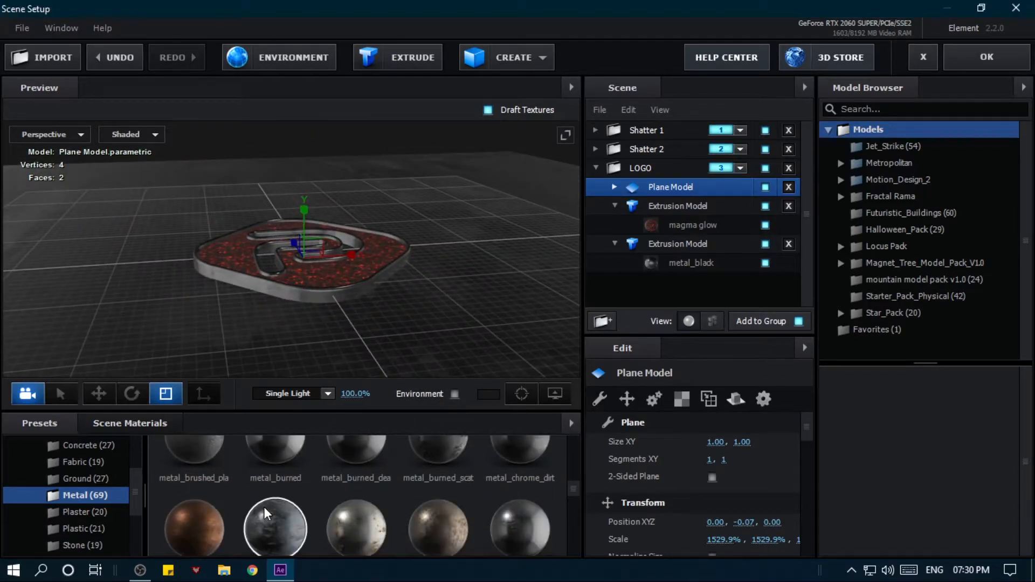
pyautogui.scroll(-1, 263, 507)
pyautogui.scroll(-1, 273, 490)
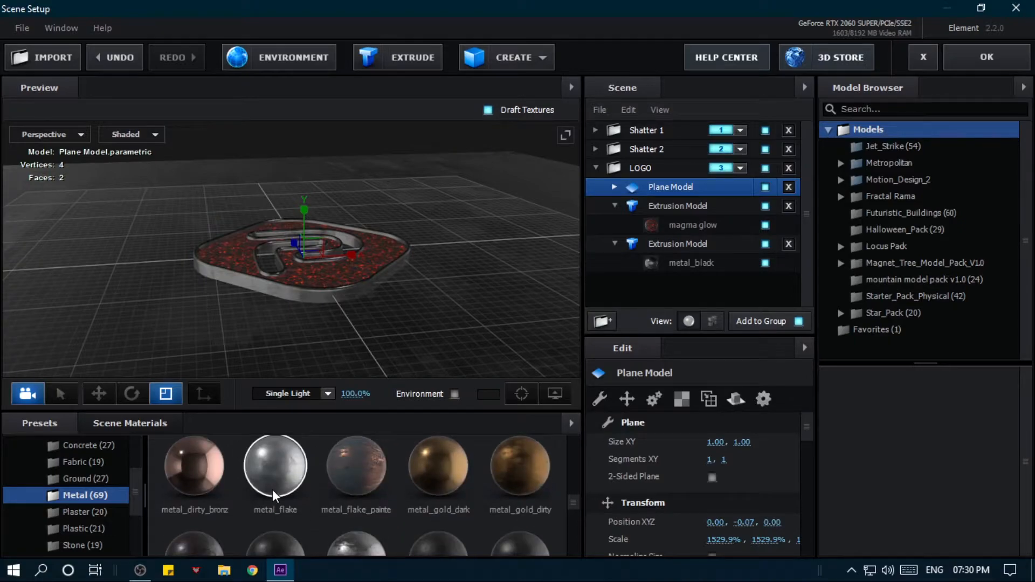
pyautogui.moveTo(281, 487); pyautogui.dragTo(442, 356)
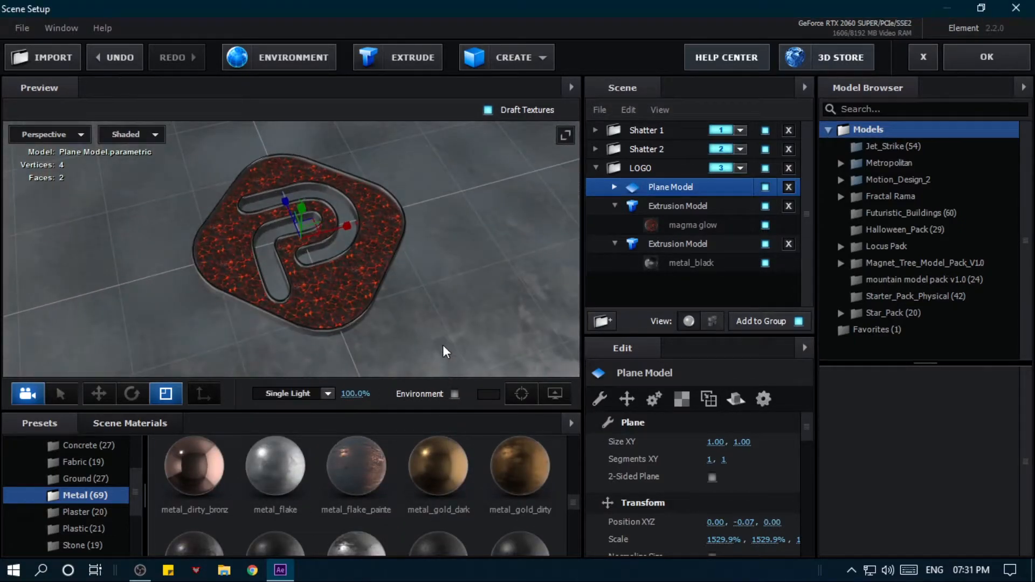
# - Set the plane model's UV Repeat to 10 in both directions
pyautogui.click(682, 401)
pyautogui.click(715, 460)
pyautogui.write('10')
pyautogui.press('Return')
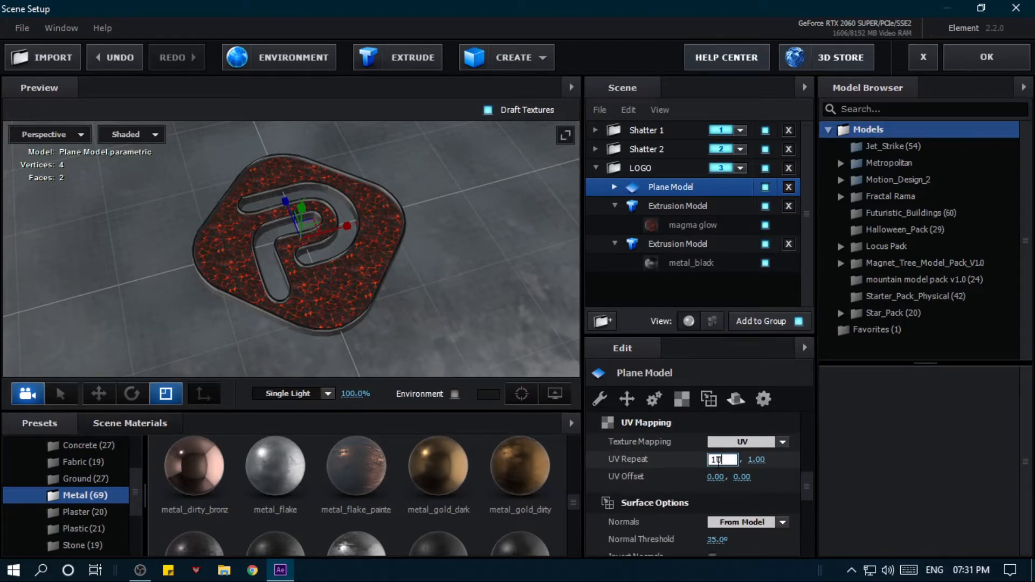
pyautogui.click(747, 460)
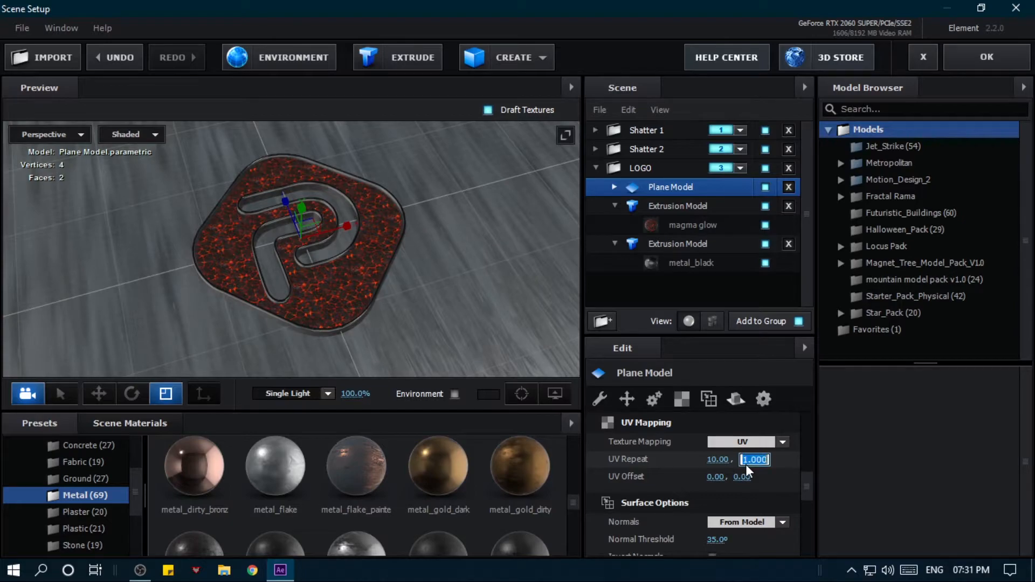
pyautogui.write('10')
pyautogui.press('Return')
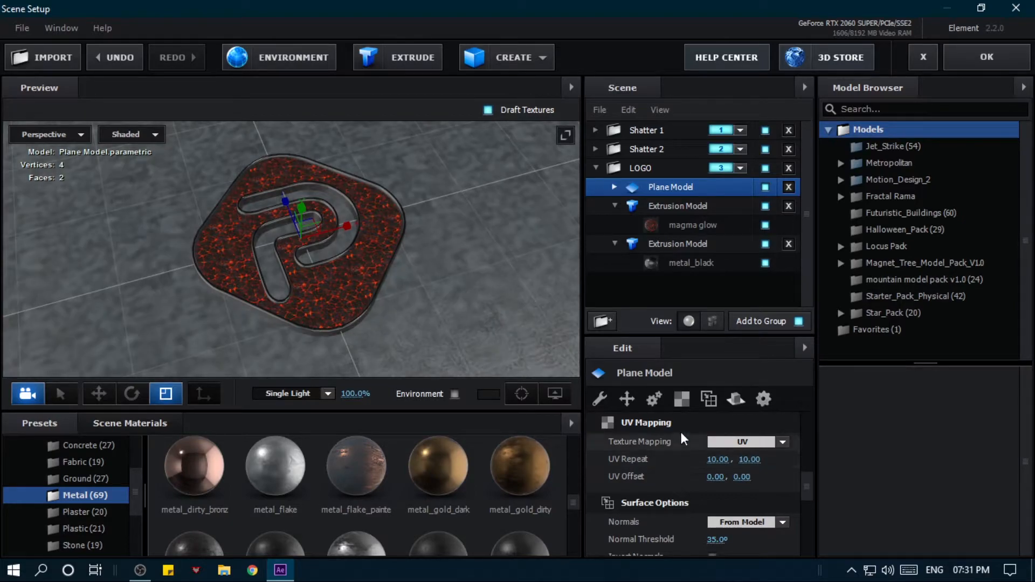
# - Apply the metal_grunge_dirty preset from the Metal materials to the plane model
pyautogui.scroll(-2, 694, 434)
pyautogui.moveTo(507, 283); pyautogui.dragTo(306, 249)
pyautogui.scroll(-1, 351, 472)
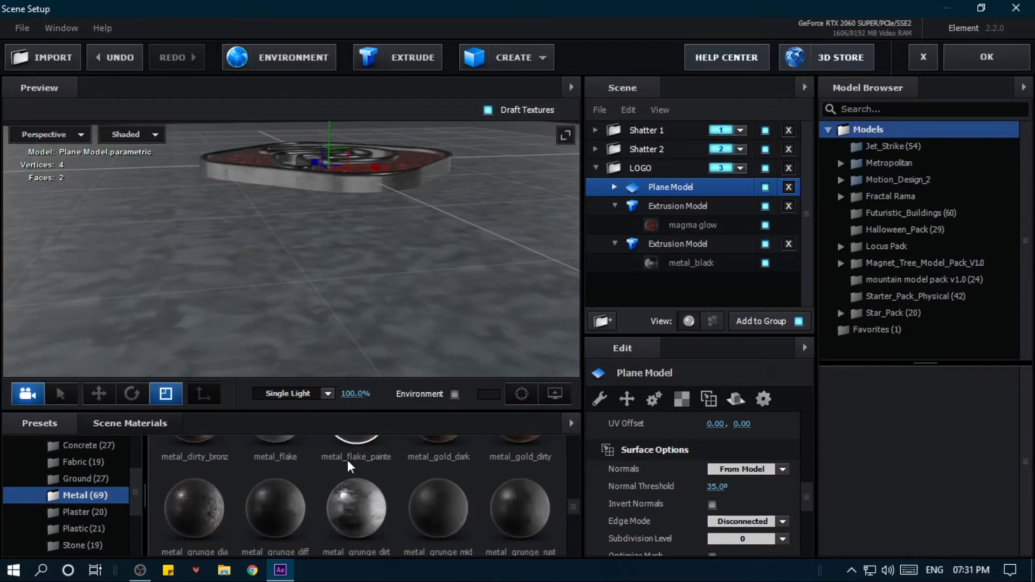
pyautogui.moveTo(356, 507); pyautogui.dragTo(306, 364)
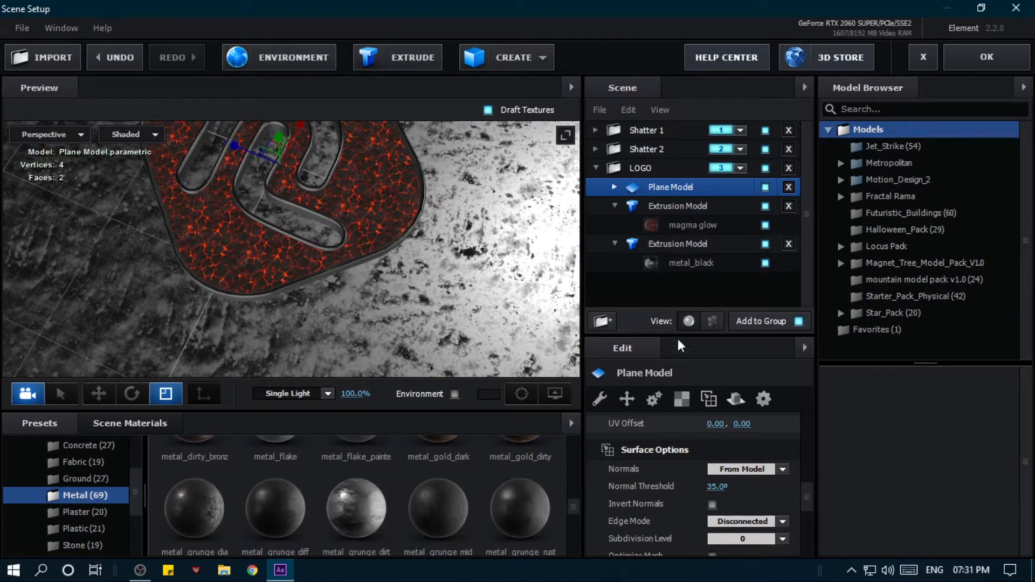
# - Set the plane model's UV Repeat to 5 in both directions
pyautogui.scroll(1, 702, 429)
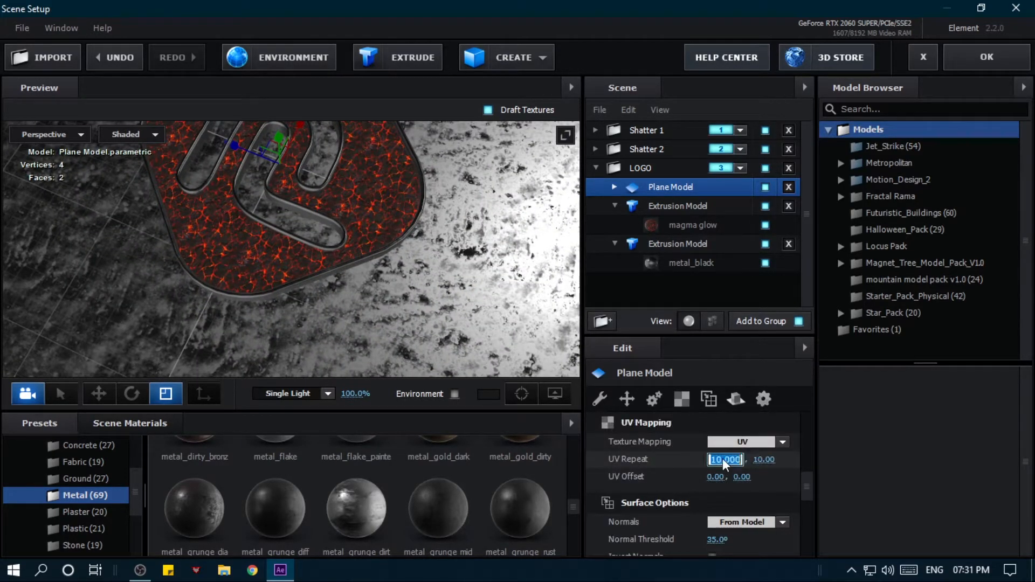
pyautogui.write('5')
pyautogui.press('Tab')
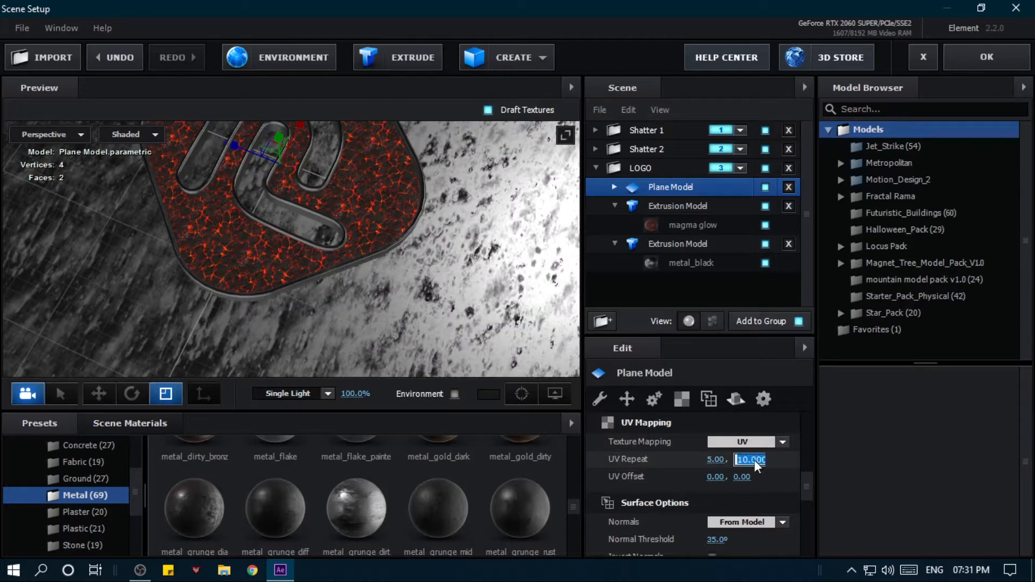
pyautogui.write('5')
pyautogui.press('Return')
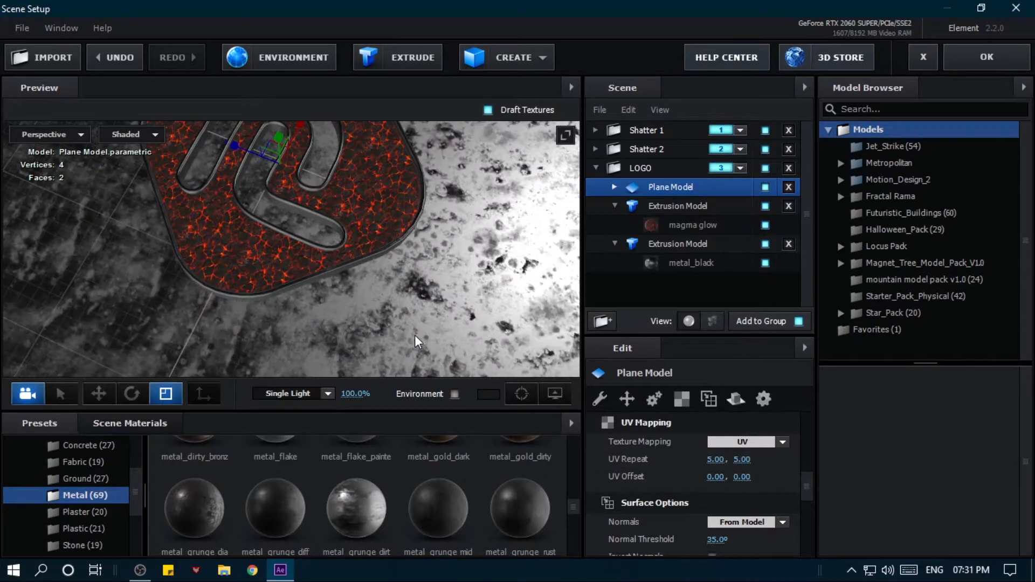
pyautogui.scroll(-4, 414, 334)
pyautogui.moveTo(407, 315); pyautogui.dragTo(344, 278)
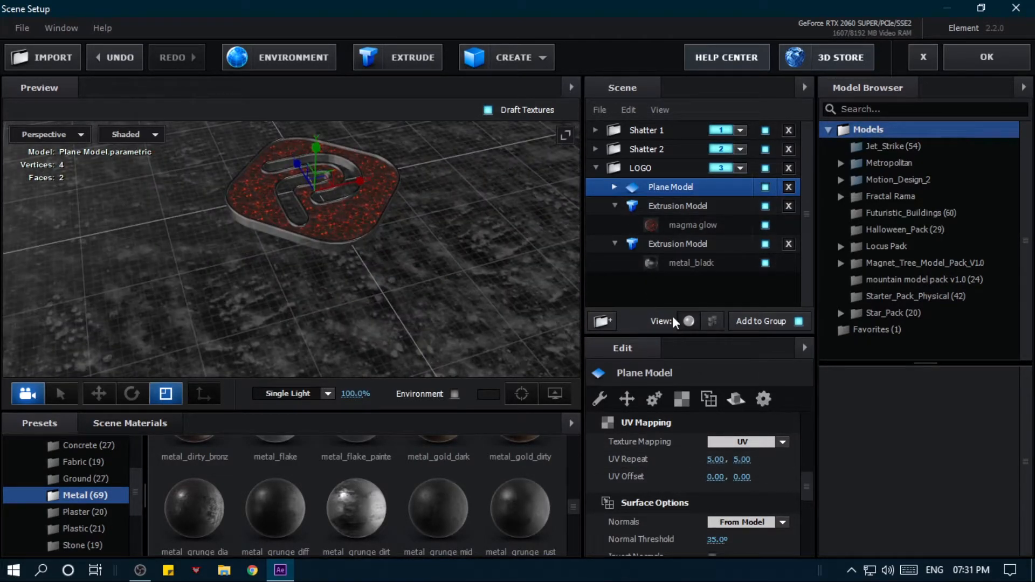
# - Lower the Glossiness texture strength of the plane's metal_grunge_dirty material to 71%
pyautogui.click(608, 169)
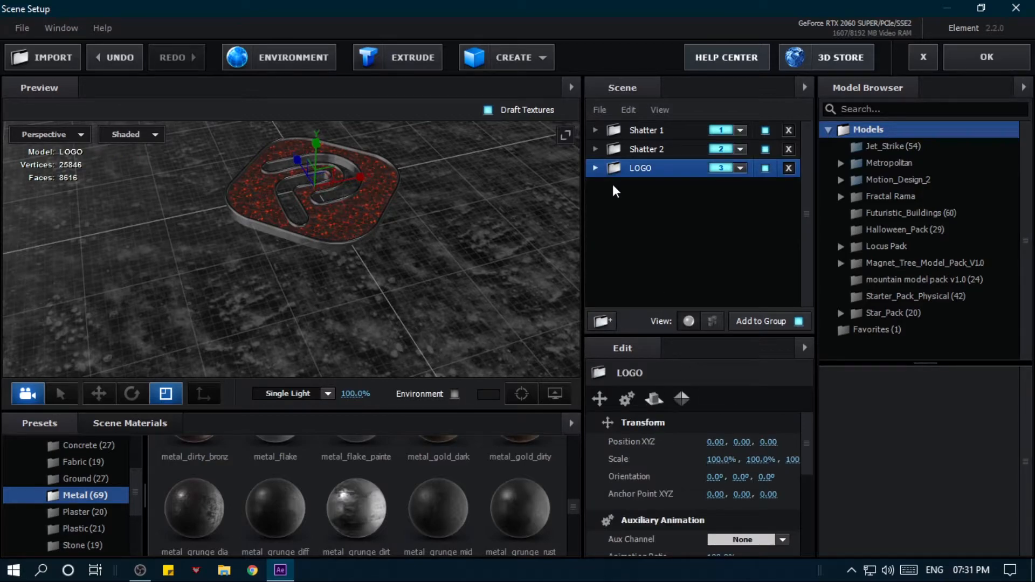
pyautogui.click(620, 186)
pyautogui.click(658, 206)
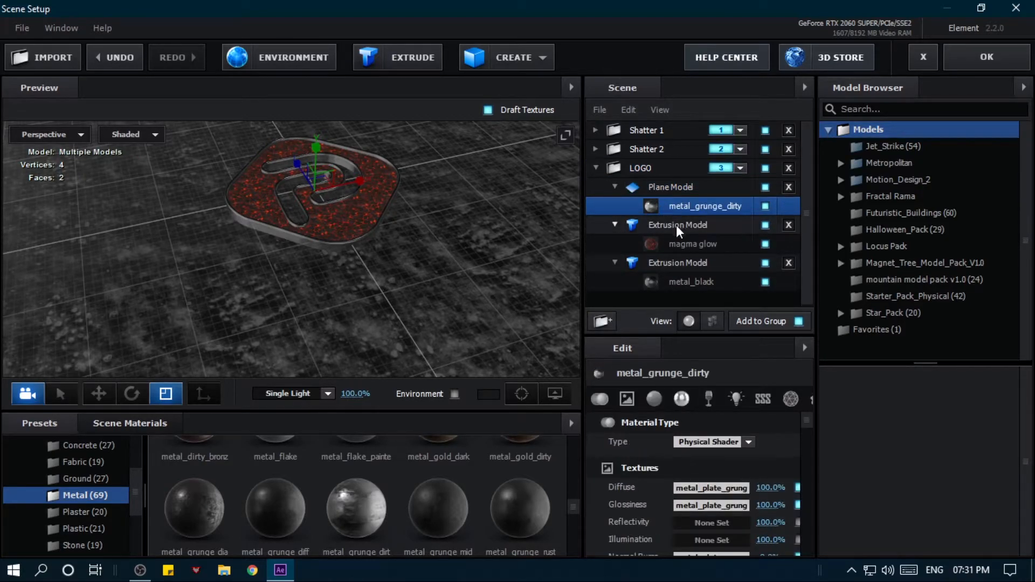
pyautogui.moveTo(769, 507); pyautogui.dragTo(752, 505)
pyautogui.scroll(5, 446, 306)
pyautogui.scroll(-5, 350, 275)
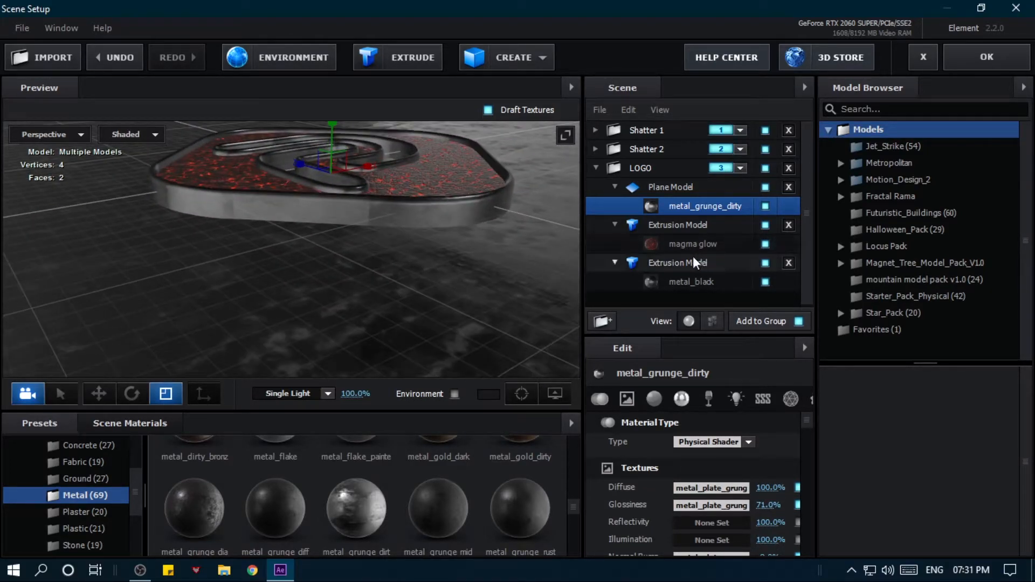
# - Lower the Reflectivity texture strength of the logo's metal_black material to 76% and check the look from several angles
pyautogui.click(696, 283)
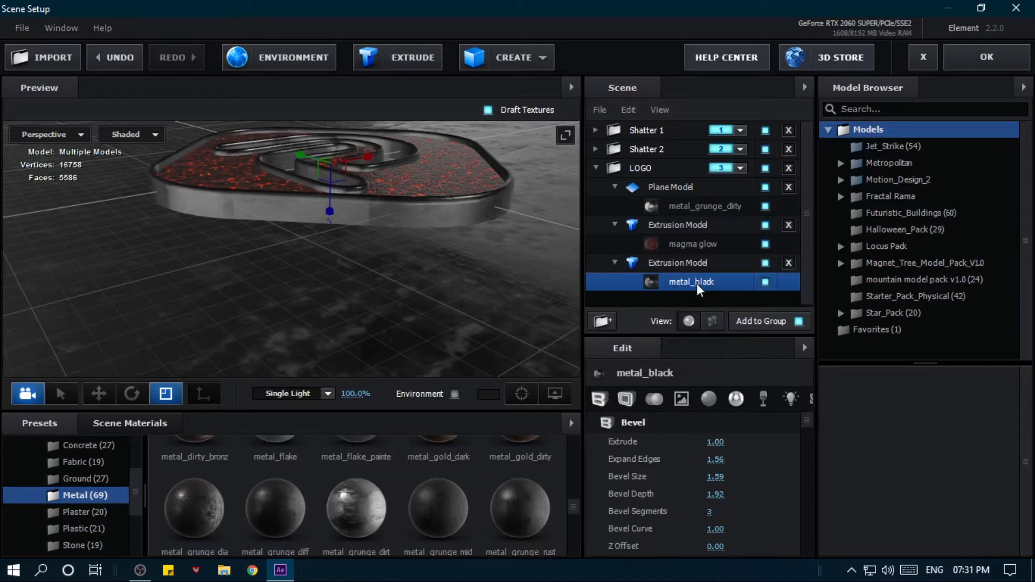
pyautogui.click(676, 397)
pyautogui.moveTo(763, 477)
pyautogui.mouseDown()
pyautogui.moveTo(725, 473)
pyautogui.moveTo(755, 474)
pyautogui.mouseUp()
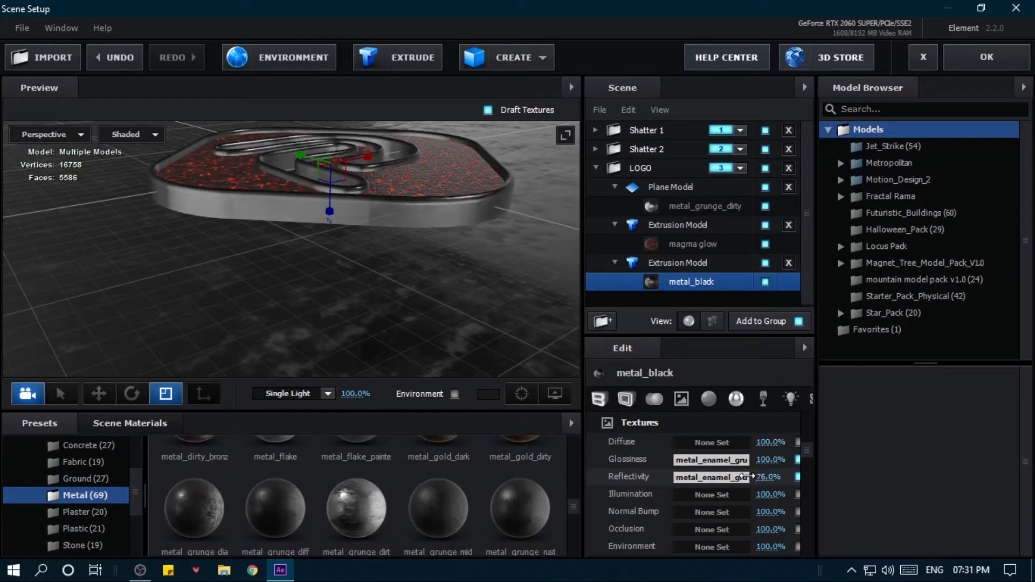
pyautogui.moveTo(469, 340); pyautogui.dragTo(550, 386)
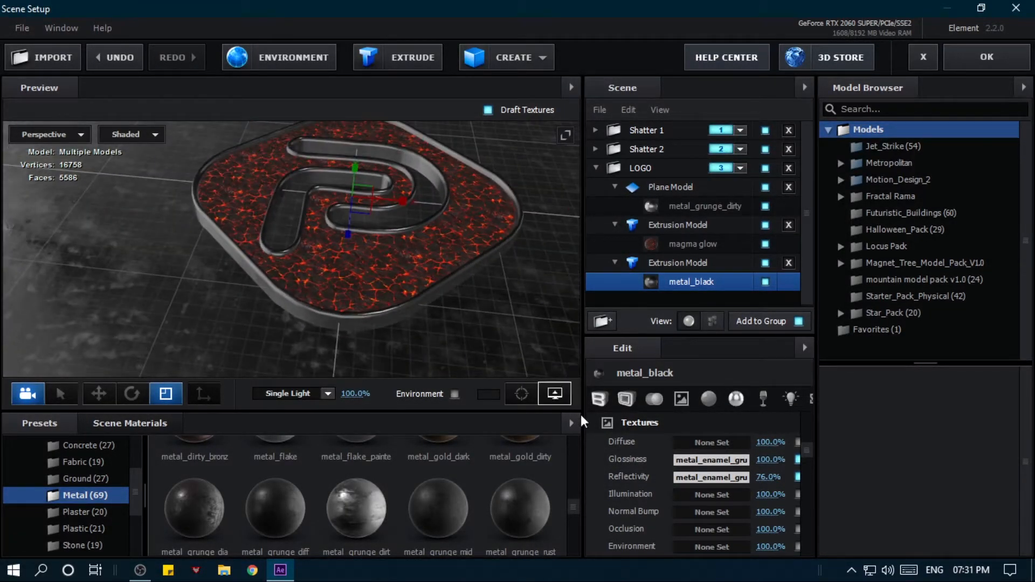
pyautogui.moveTo(365, 338); pyautogui.dragTo(319, 285)
pyautogui.scroll(-5, 319, 284)
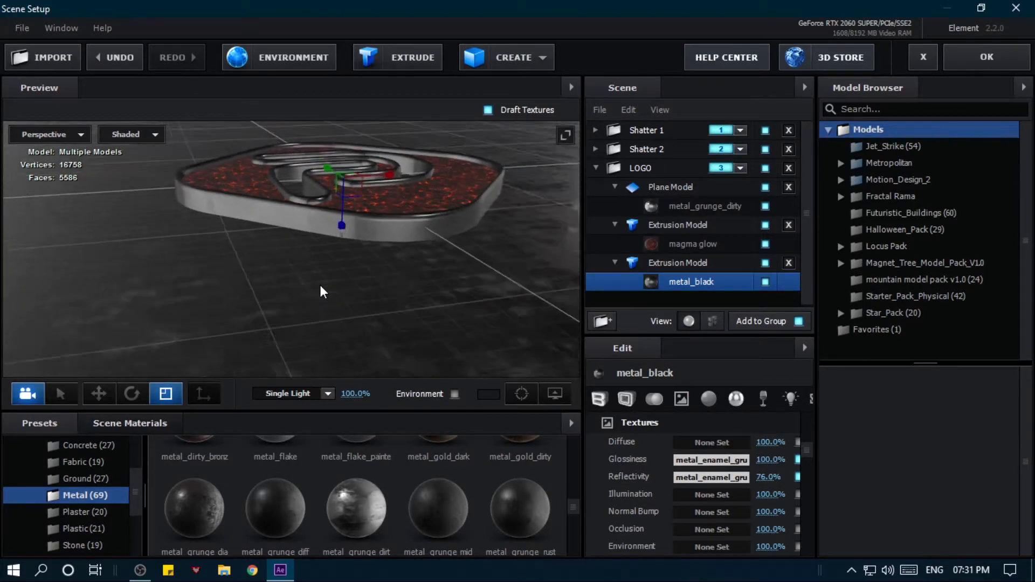
pyautogui.moveTo(230, 285); pyautogui.dragTo(309, 275)
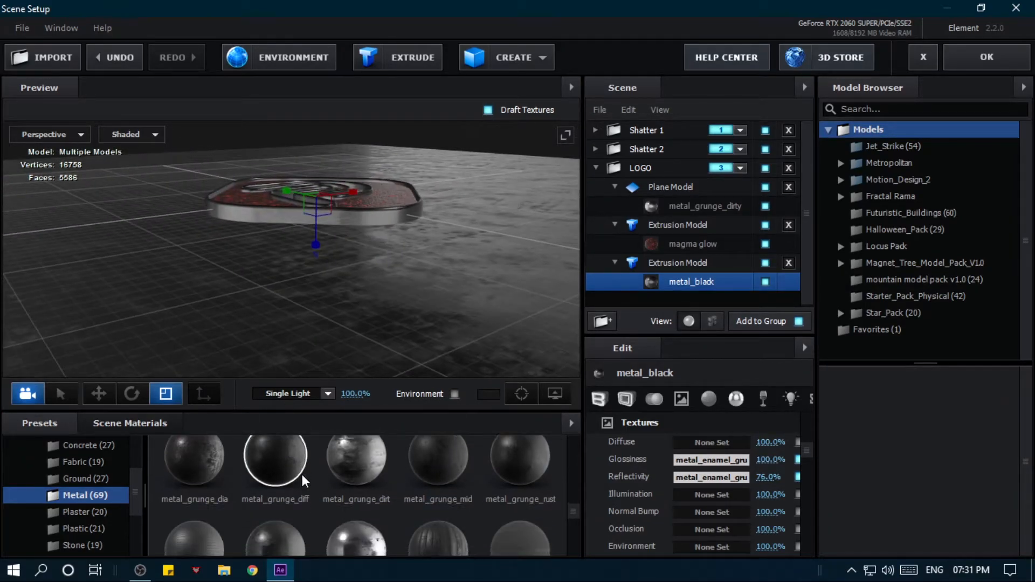
# - Replace the logo's metal_black material with the Chrome preset from the Physical materials
pyautogui.scroll(1, 109, 519)
pyautogui.scroll(1, 108, 518)
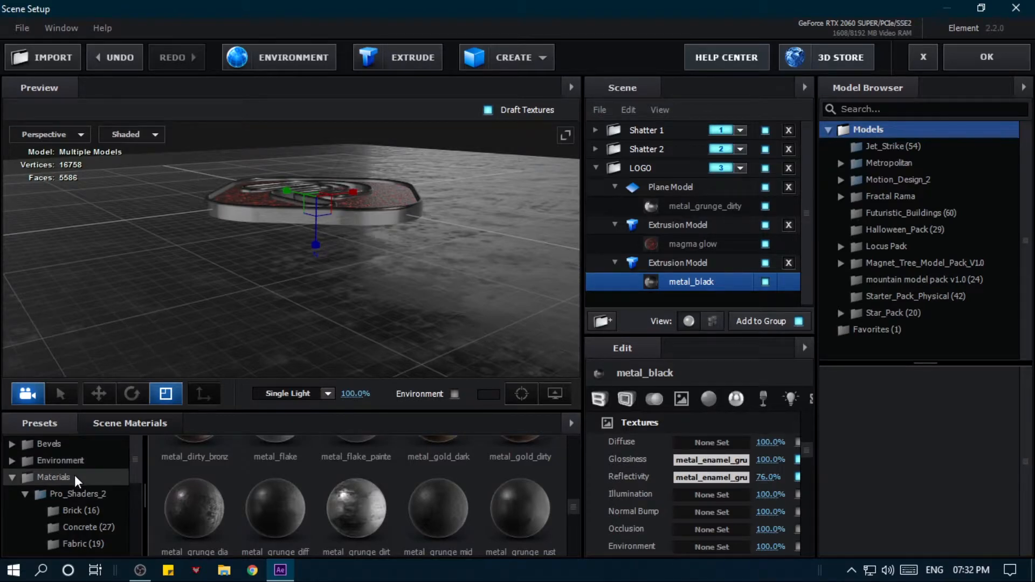
pyautogui.click(28, 492)
pyautogui.click(25, 493)
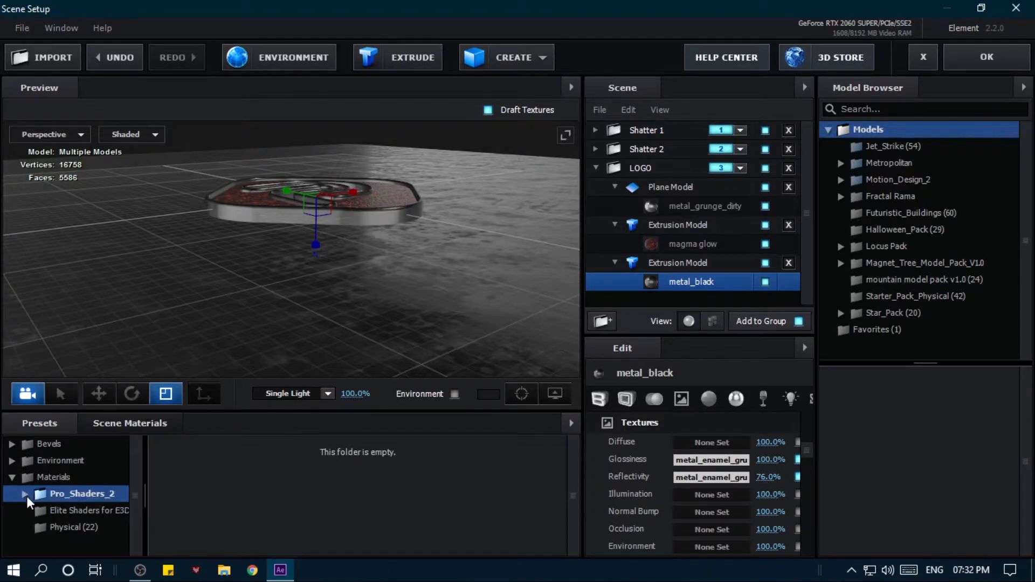
pyautogui.click(67, 527)
pyautogui.moveTo(538, 486); pyautogui.dragTo(390, 218)
pyautogui.moveTo(436, 257); pyautogui.dragTo(451, 275)
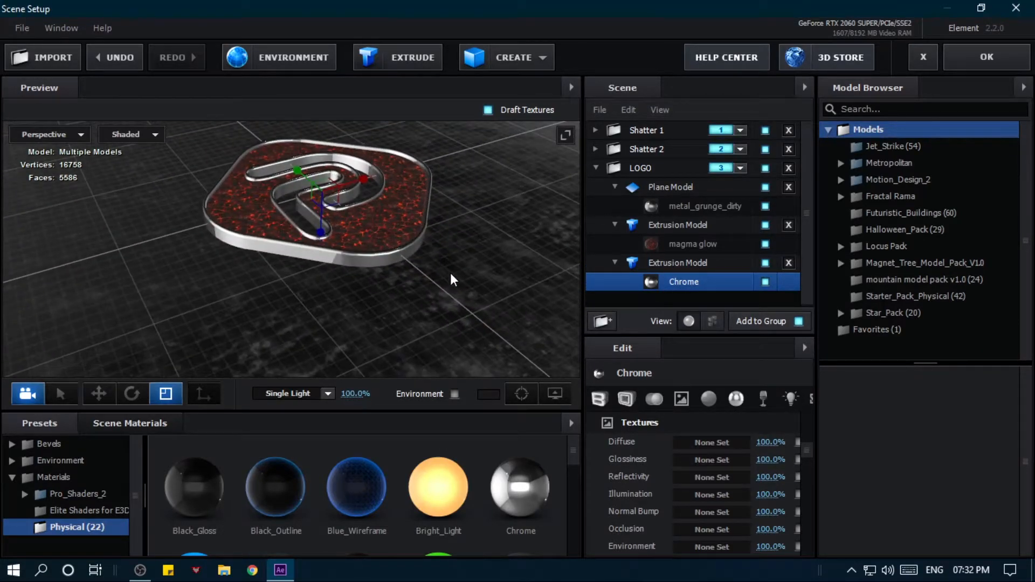
# - Accept the scene changes and return to the Main Animation composition
pyautogui.click(156, 425)
pyautogui.rightClick(265, 441)
pyautogui.click(324, 472)
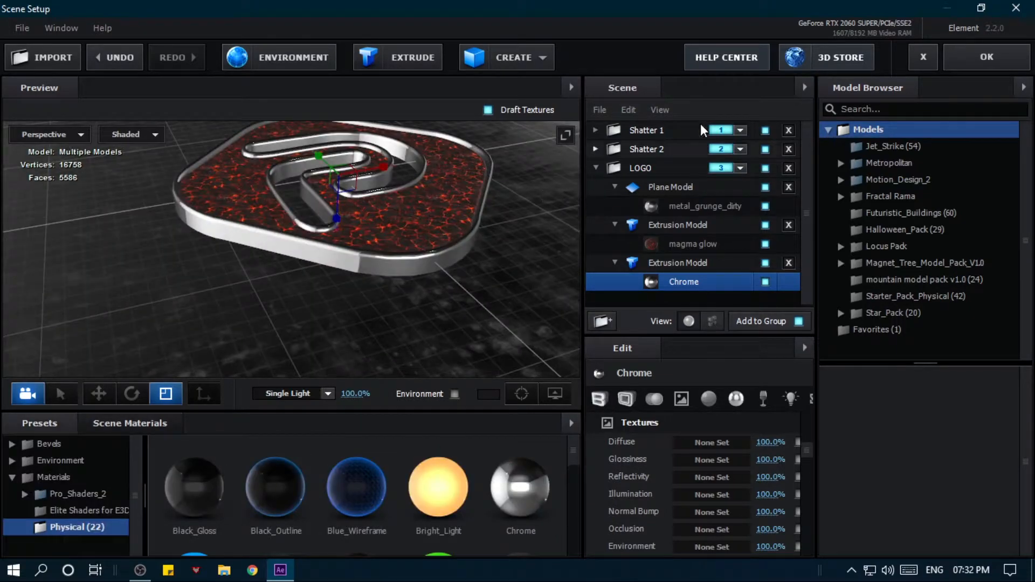
pyautogui.click(969, 57)
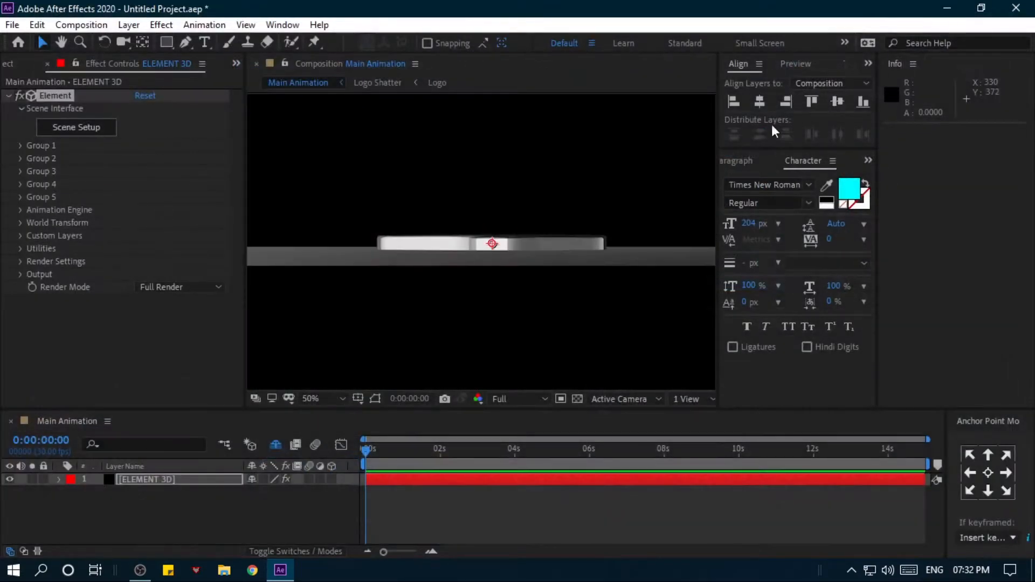
# - Add a two-node camera with the 35mm preset to the Main Animation composition
pyautogui.rightClick(193, 506)
pyautogui.moveTo(229, 342)
pyautogui.click(456, 411)
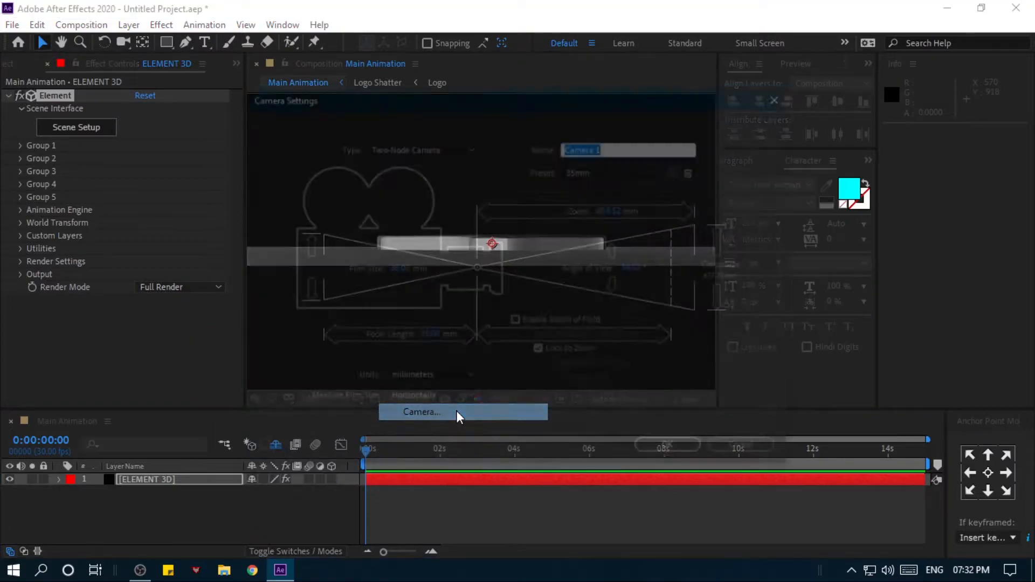
pyautogui.click(612, 170)
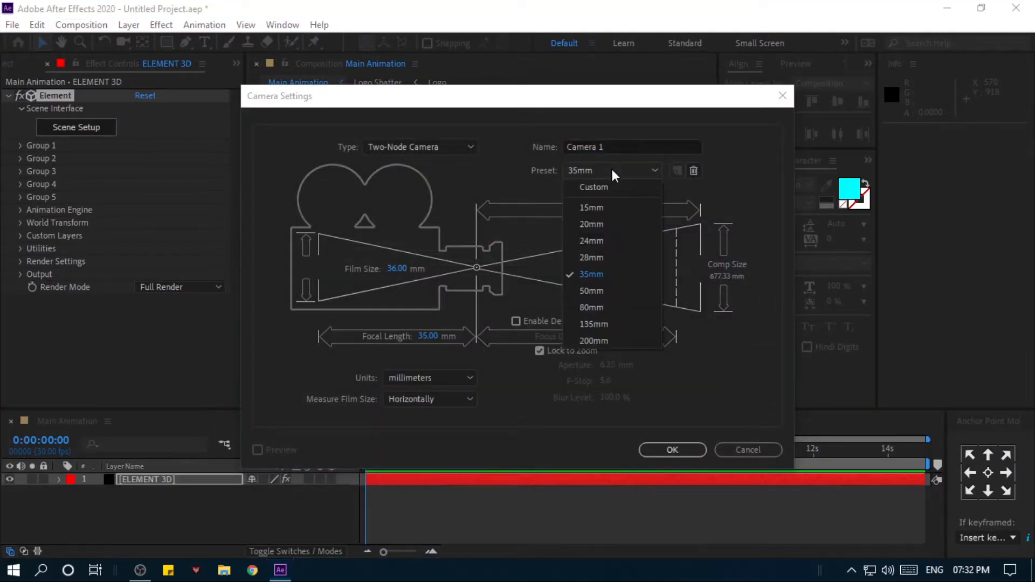
pyautogui.click(584, 273)
pyautogui.click(659, 451)
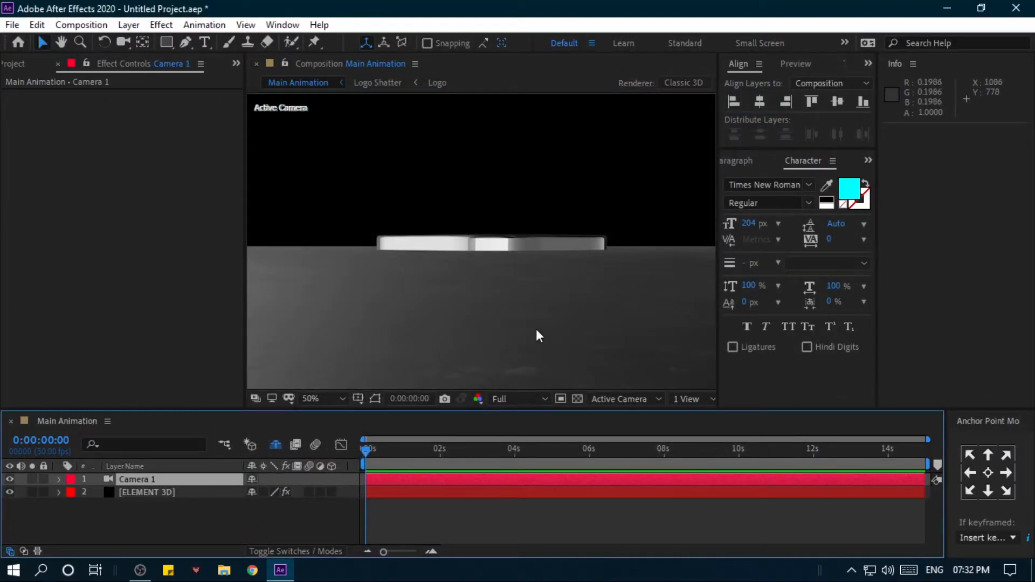
# - Orbit and move Camera 1 to a closer, angled view of the logo from above, at about 439, 43, -781
pyautogui.click(122, 43)
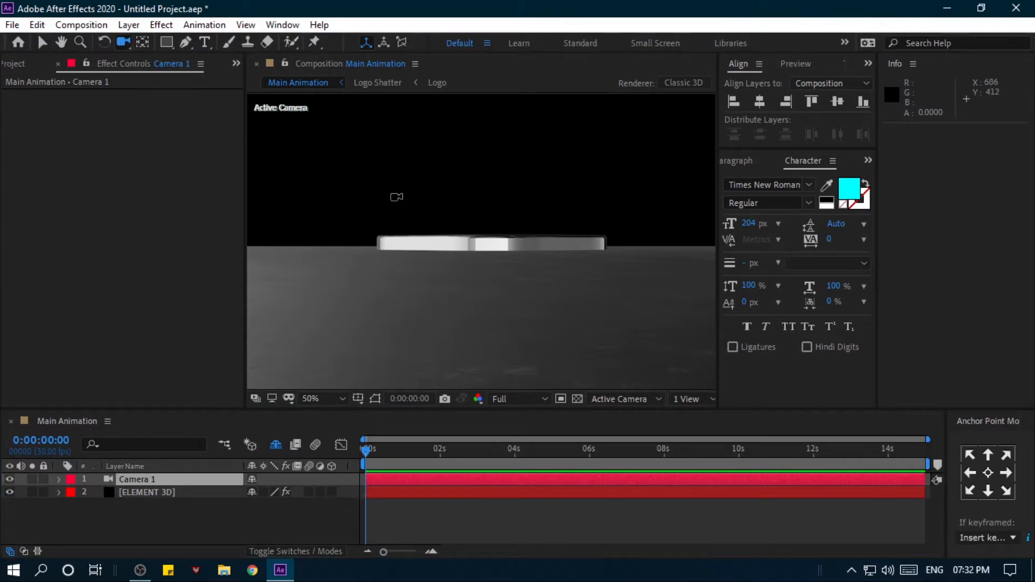
pyautogui.moveTo(455, 240); pyautogui.dragTo(489, 178)
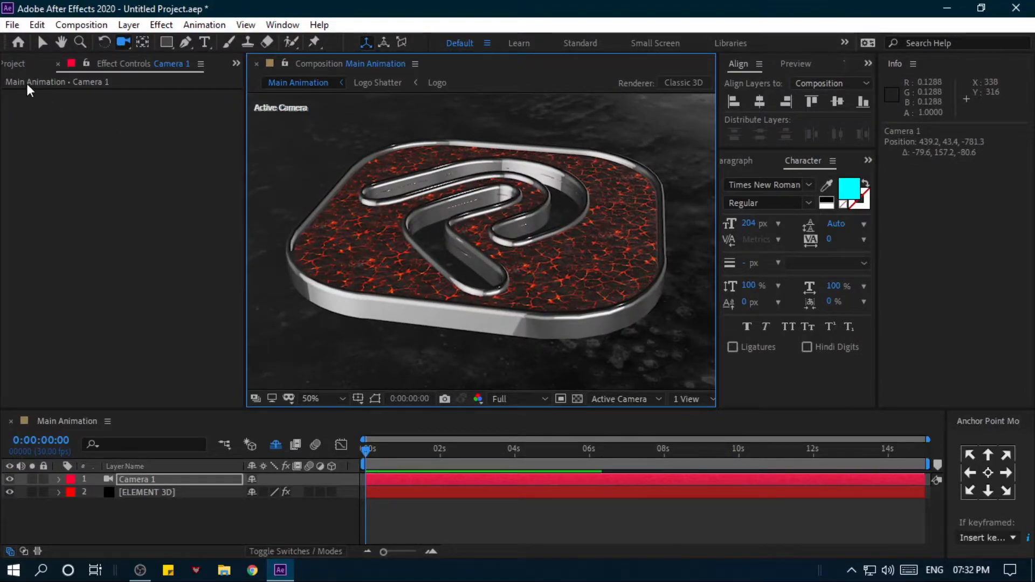
# - Raise Group 2 of the ELEMENT 3D layer by setting its Particle Replicator Position XY to 960, 530
pyautogui.click(125, 492)
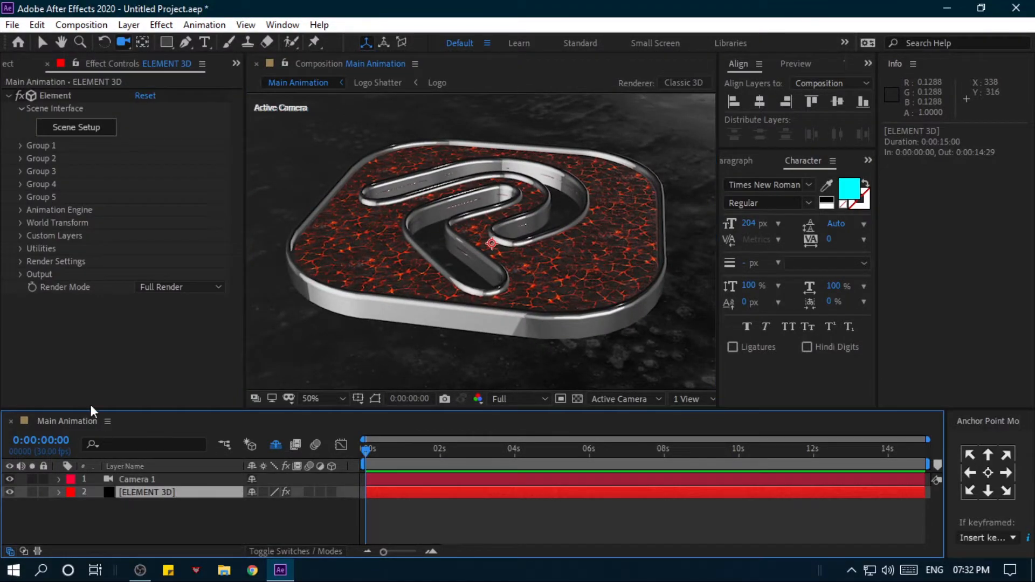
pyautogui.click(19, 158)
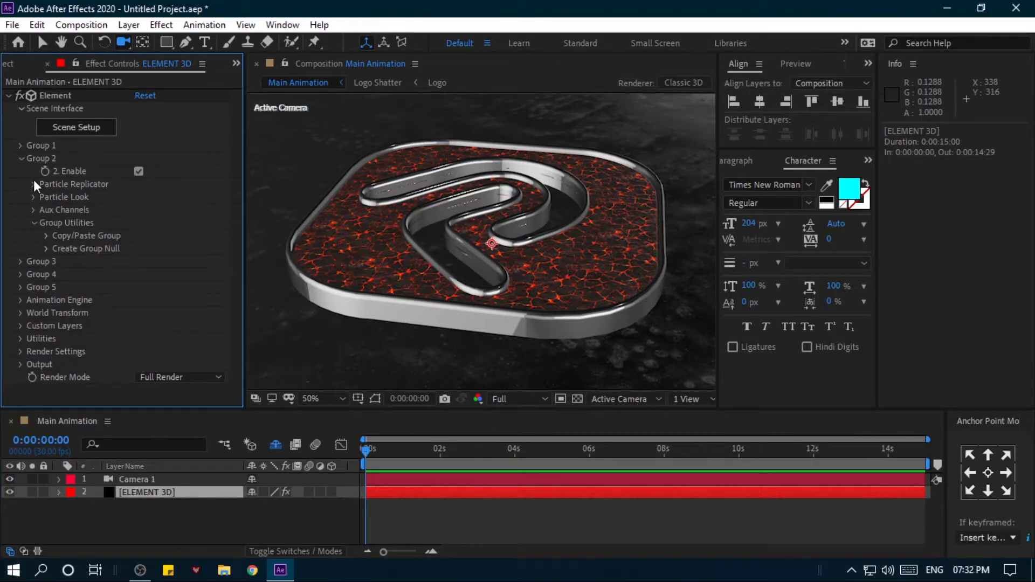
pyautogui.click(33, 184)
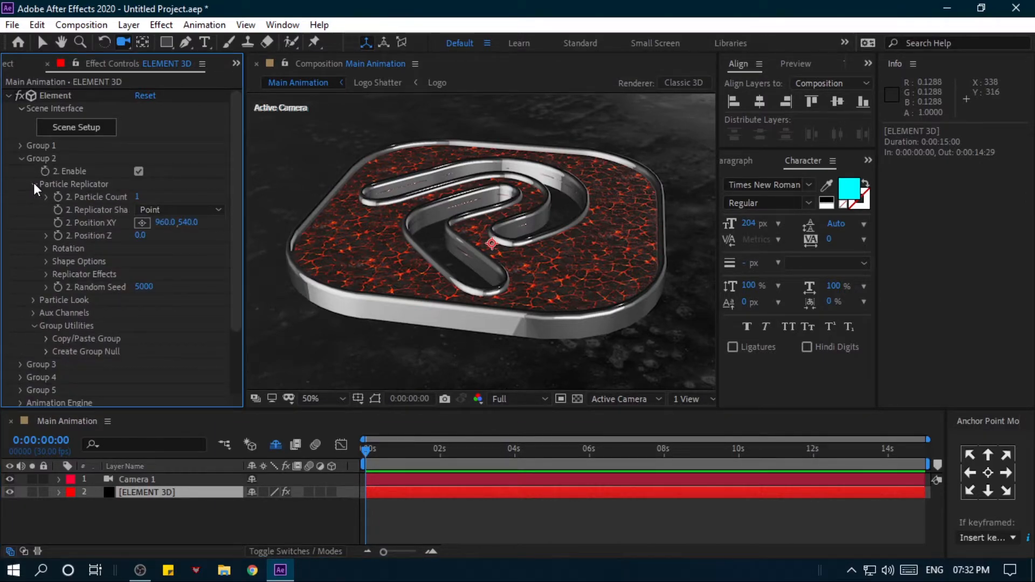
pyautogui.moveTo(140, 235)
pyautogui.mouseDown()
pyautogui.moveTo(200, 226)
pyautogui.moveTo(174, 229)
pyautogui.mouseUp()
pyautogui.hotkey('ctrl', 'z')
pyautogui.scroll(3, 358, 242)
pyautogui.scroll(-2, 358, 242)
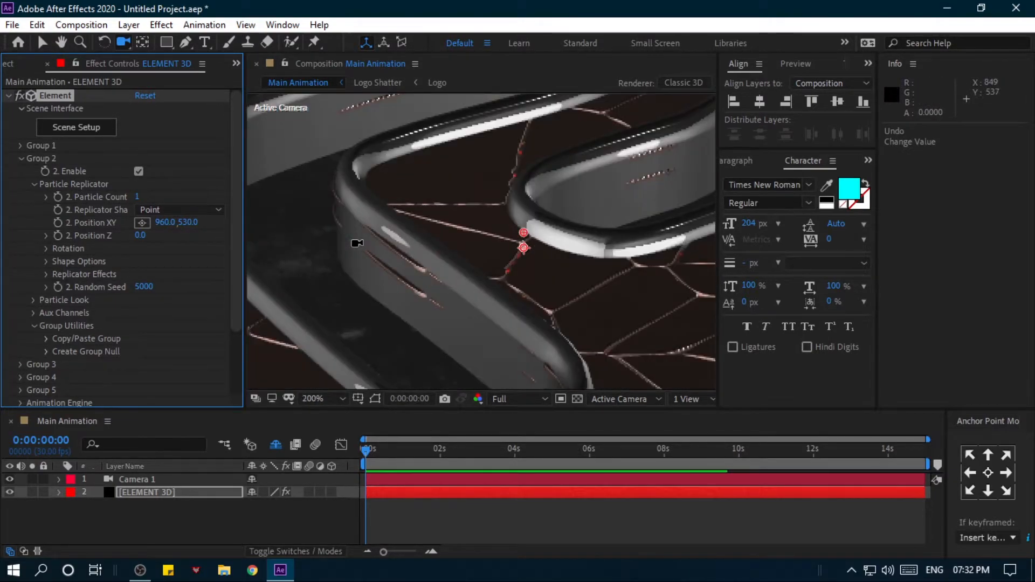
pyautogui.scroll(-1, 207, 252)
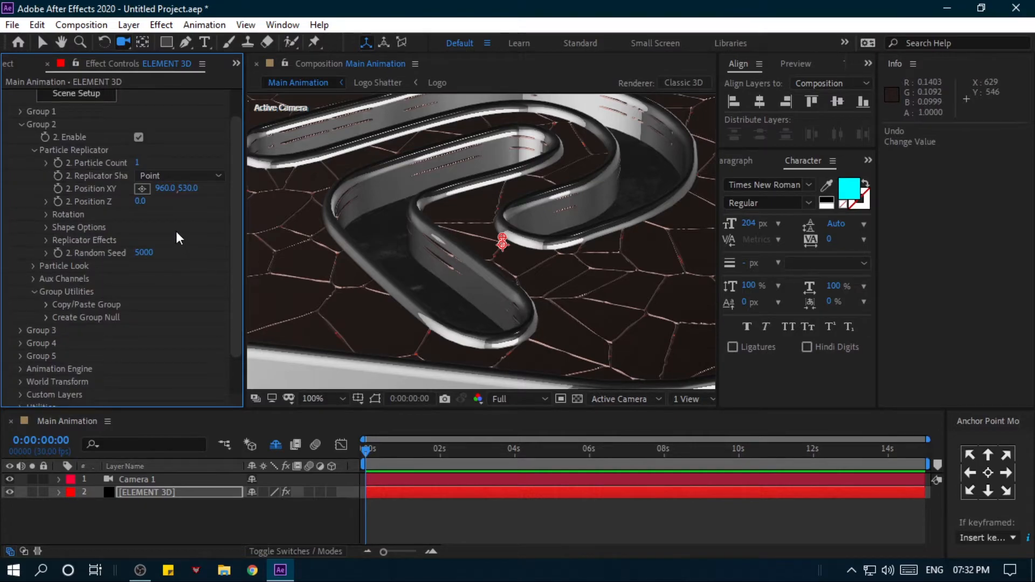
pyautogui.scroll(-1, 435, 236)
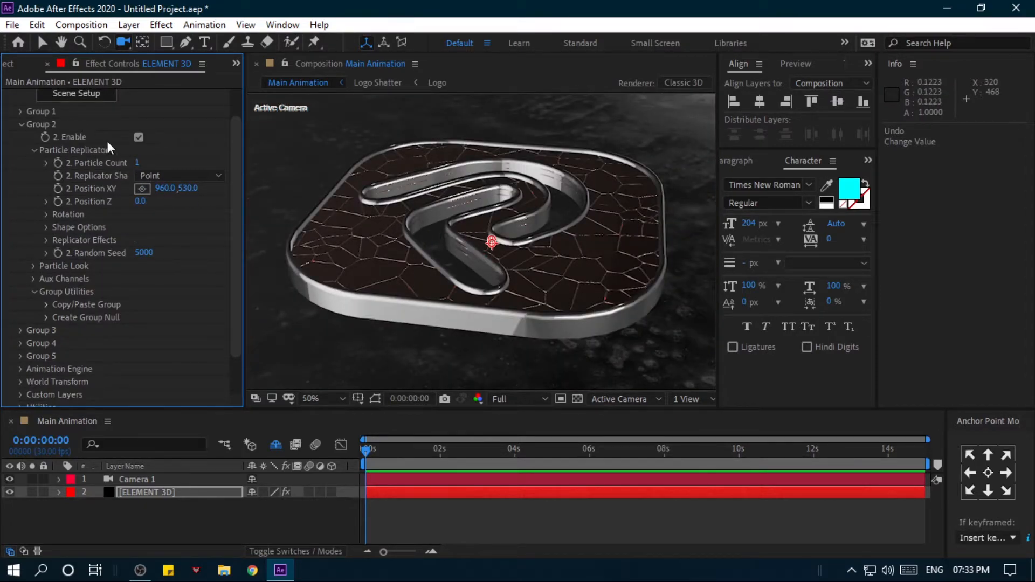
# - In Scene Setup, set Expand Edges to -0.60 in the bevel of shatter 2's metal_dirty_bronze material and accept the scene
pyautogui.scroll(1, 386, 217)
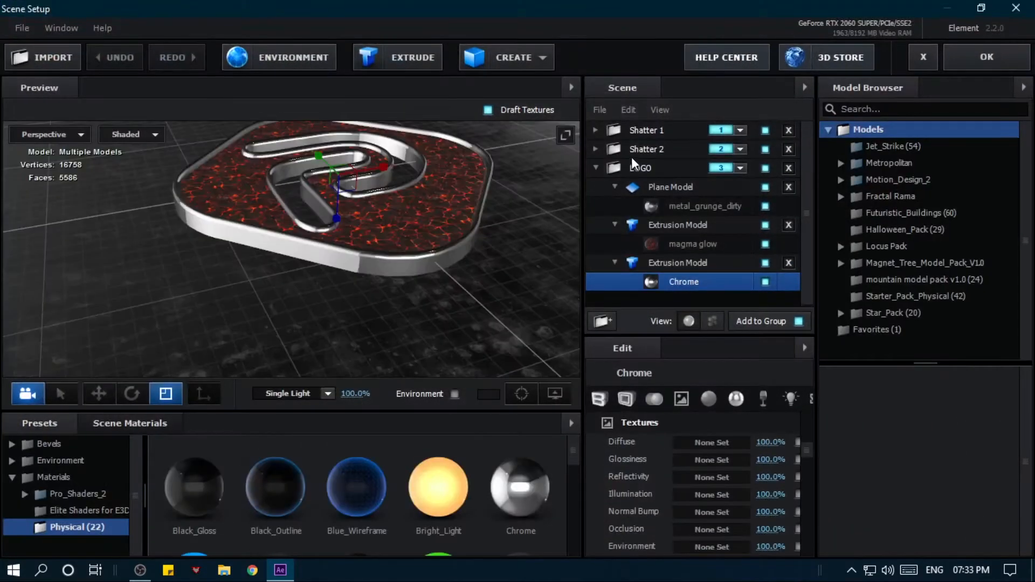
pyautogui.click(628, 150)
pyautogui.click(596, 148)
pyautogui.click(652, 169)
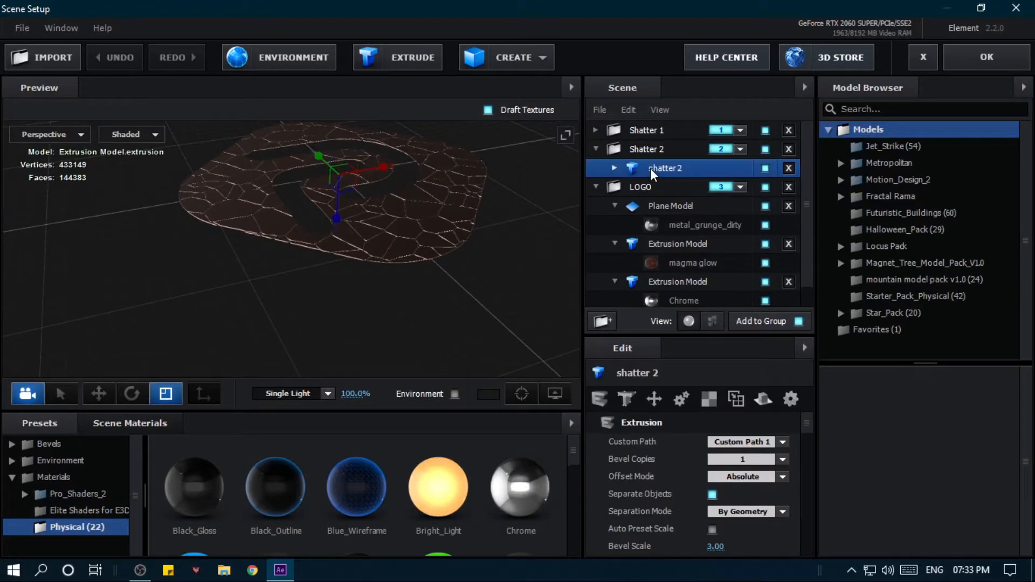
pyautogui.click(620, 167)
pyautogui.click(691, 186)
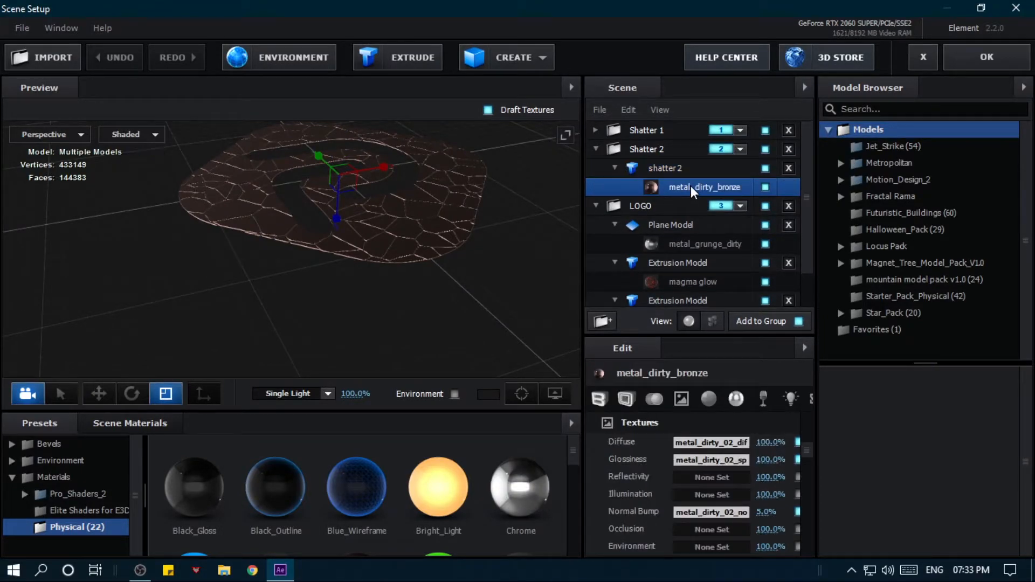
pyautogui.click(600, 399)
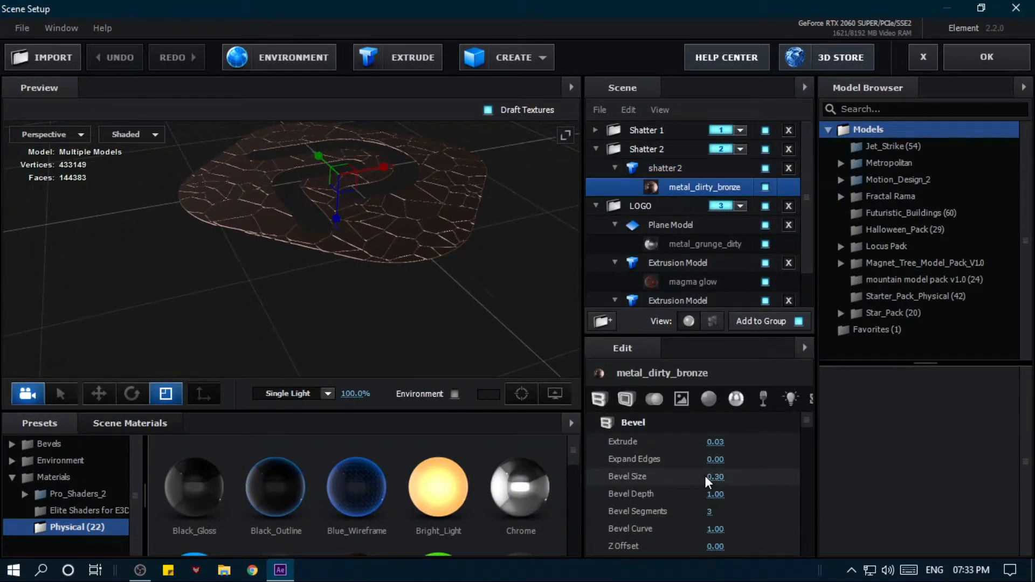
pyautogui.scroll(5, 357, 267)
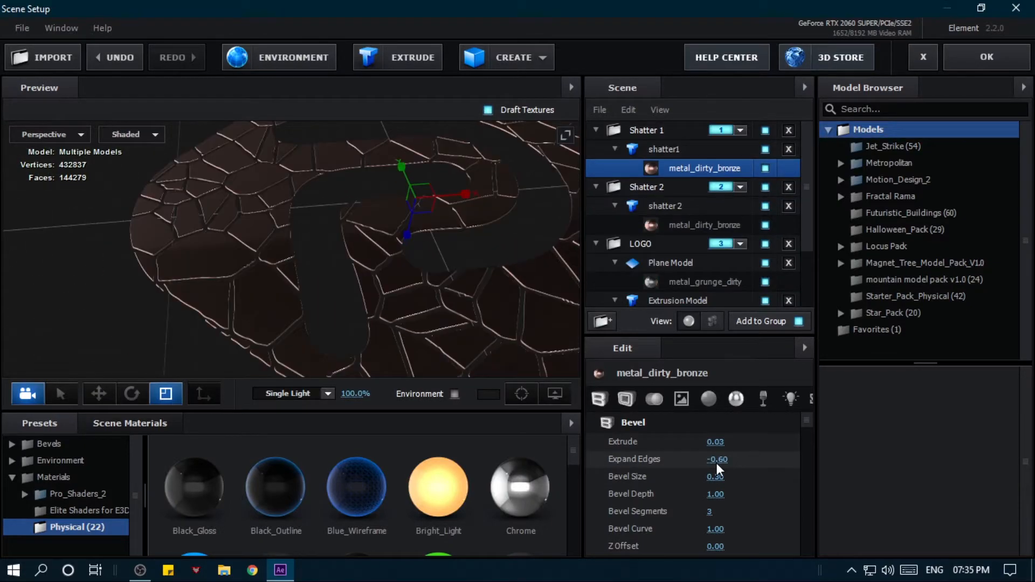
pyautogui.click(696, 225)
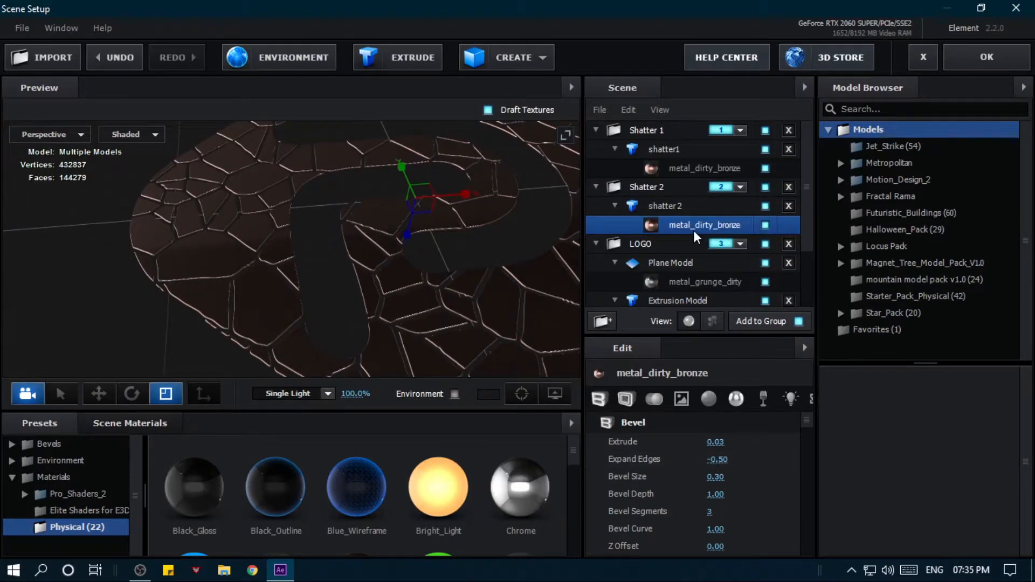
pyautogui.write('-')
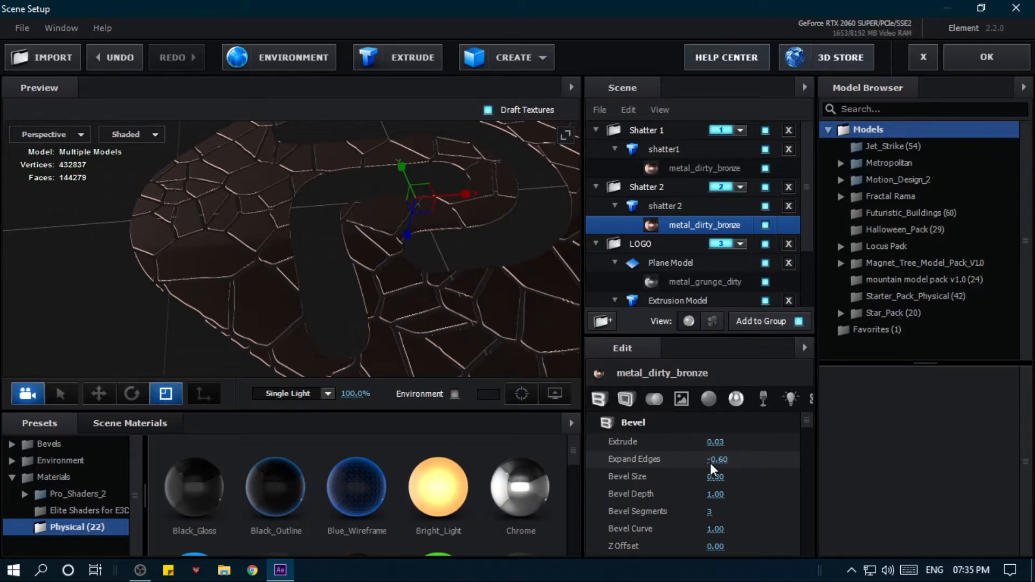
pyautogui.click(989, 63)
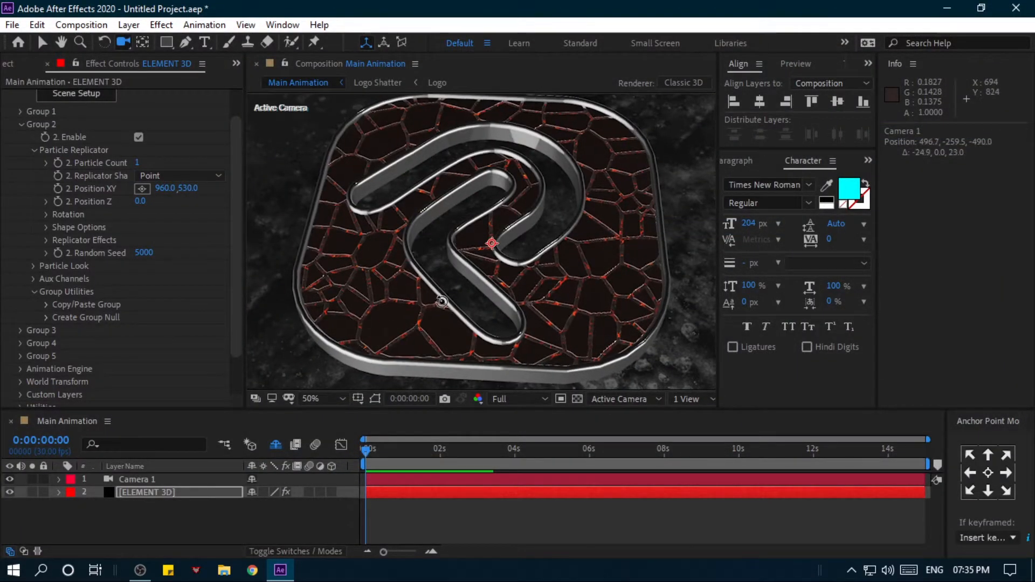
# - Move Group 1's Particle Replicator away from the logo, to Position XY 960, 190 and Position Z 1830
pyautogui.moveTo(502, 289); pyautogui.dragTo(377, 292)
pyautogui.click(154, 492)
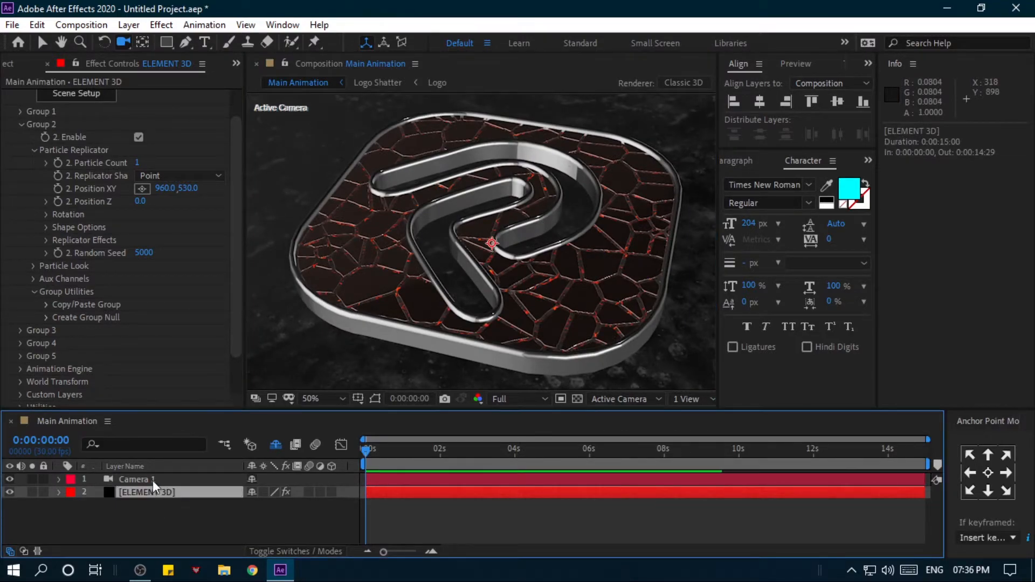
pyautogui.click(21, 111)
pyautogui.click(33, 137)
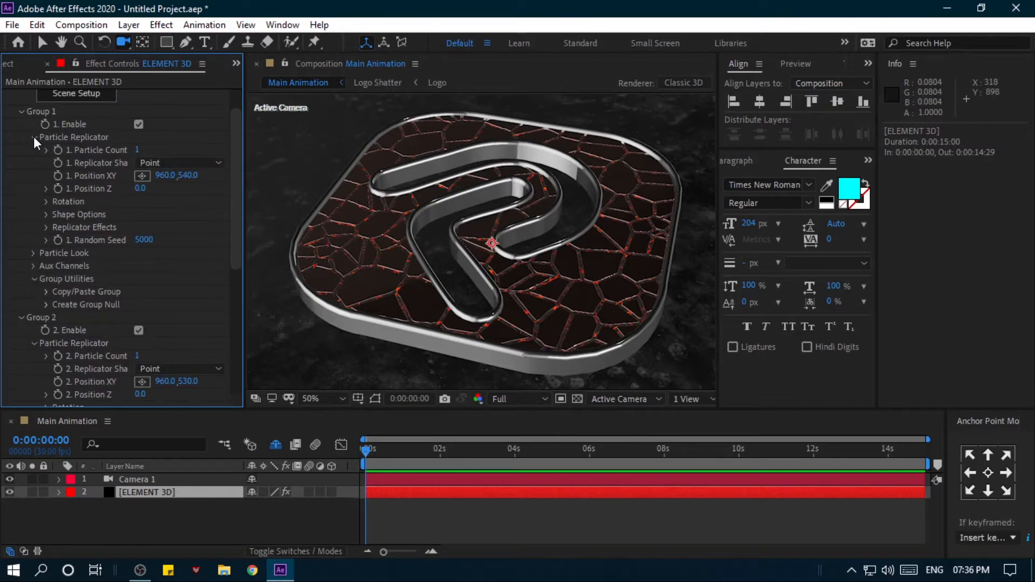
pyautogui.moveTo(189, 182); pyautogui.dragTo(102, 182)
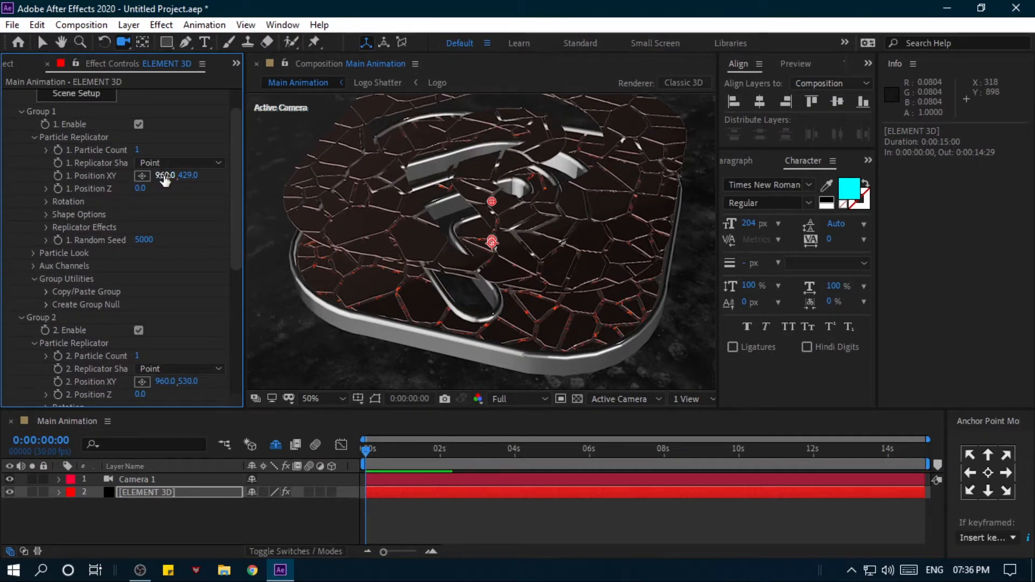
pyautogui.moveTo(191, 179); pyautogui.dragTo(3, 187)
pyautogui.scroll(-2, 421, 173)
pyautogui.moveTo(370, 309); pyautogui.dragTo(461, 196)
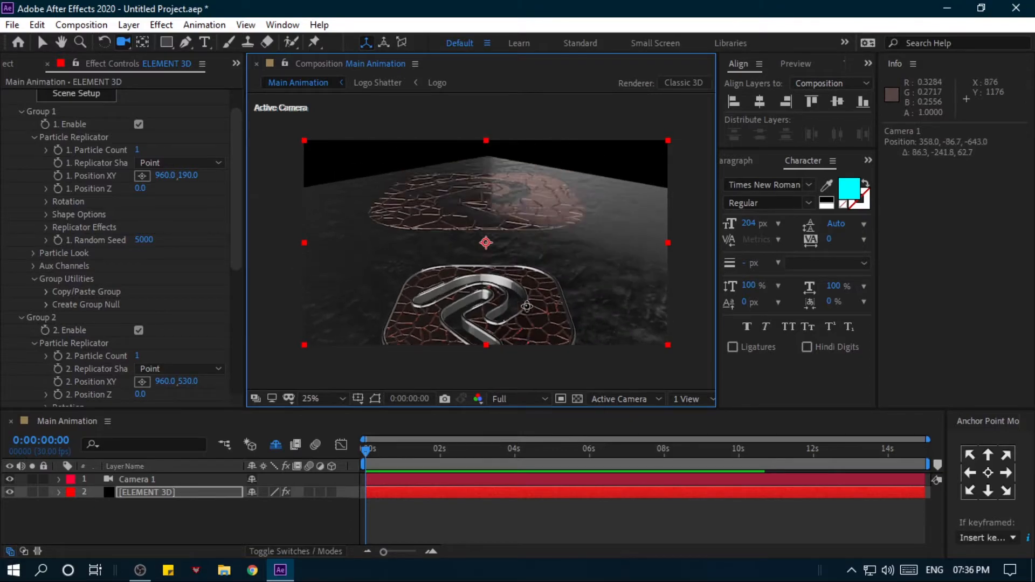
pyautogui.moveTo(141, 188); pyautogui.dragTo(314, 222)
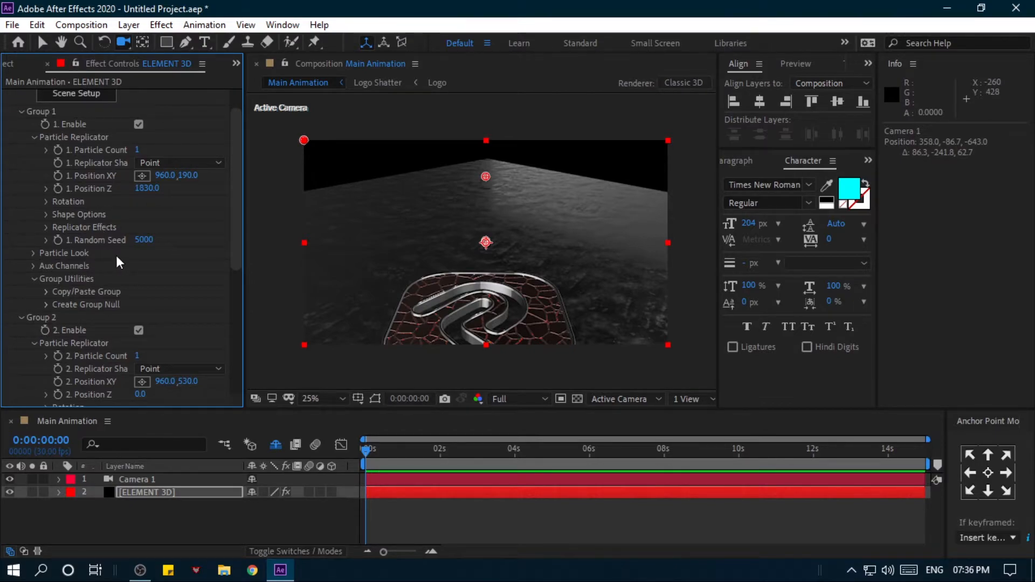
# - Enable Multi-Object in Group 1's Particle Look settings and collapse its options
pyautogui.scroll(-1, 86, 267)
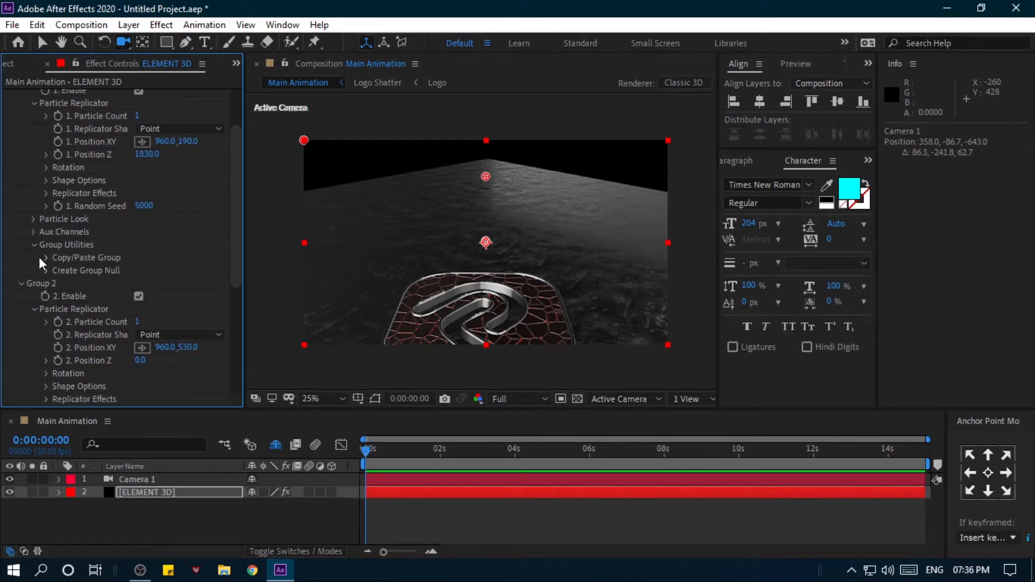
pyautogui.click(34, 219)
pyautogui.scroll(-1, 43, 234)
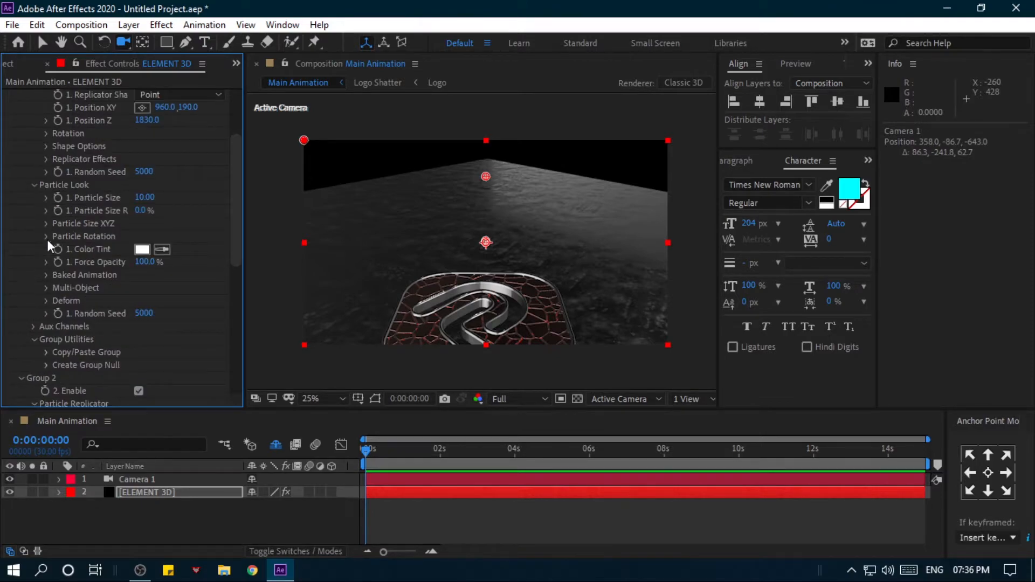
pyautogui.click(46, 288)
pyautogui.click(139, 301)
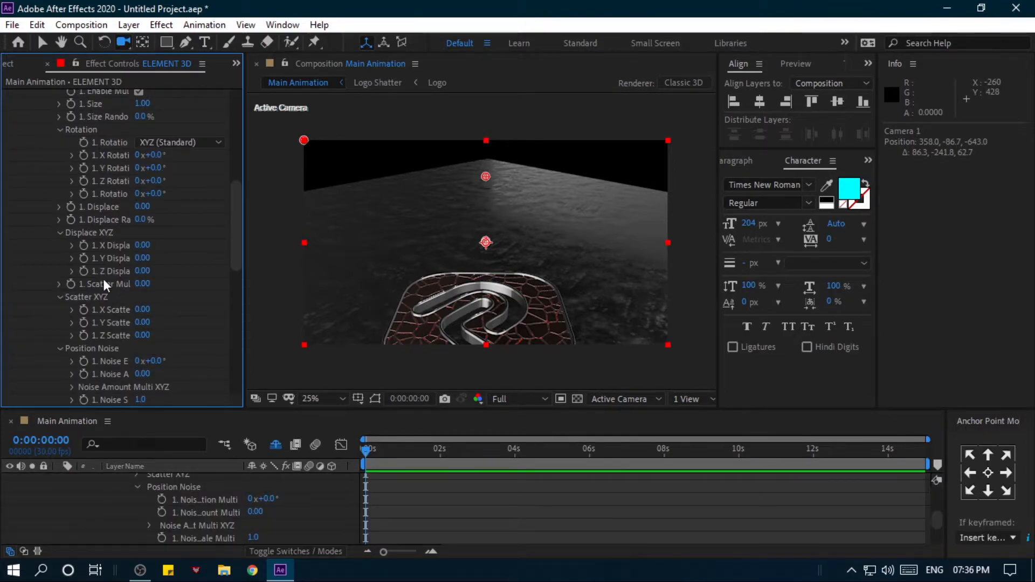
pyautogui.scroll(-4, 46, 219)
pyautogui.click(47, 147)
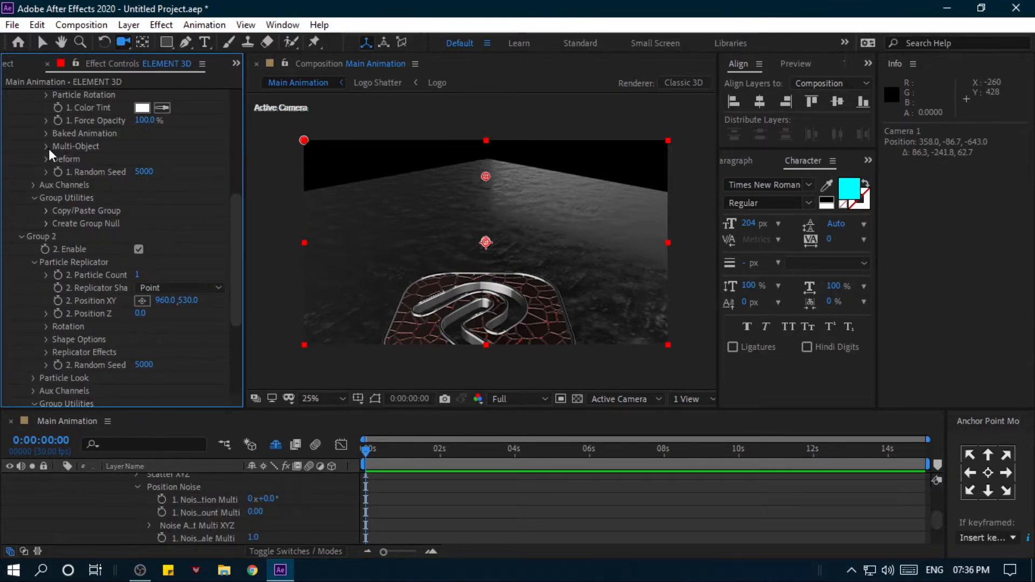
# - Enable Multi-Object in Group 2's Particle Look settings
pyautogui.scroll(-2, 35, 247)
pyautogui.click(33, 309)
pyautogui.scroll(-3, 35, 306)
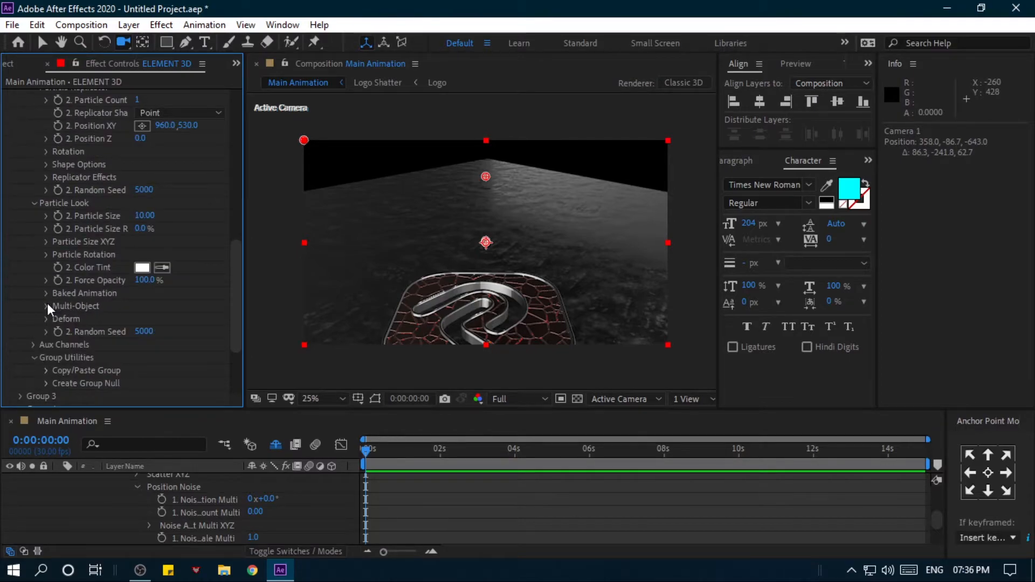
pyautogui.click(47, 306)
pyautogui.click(139, 319)
pyautogui.scroll(-6, 138, 321)
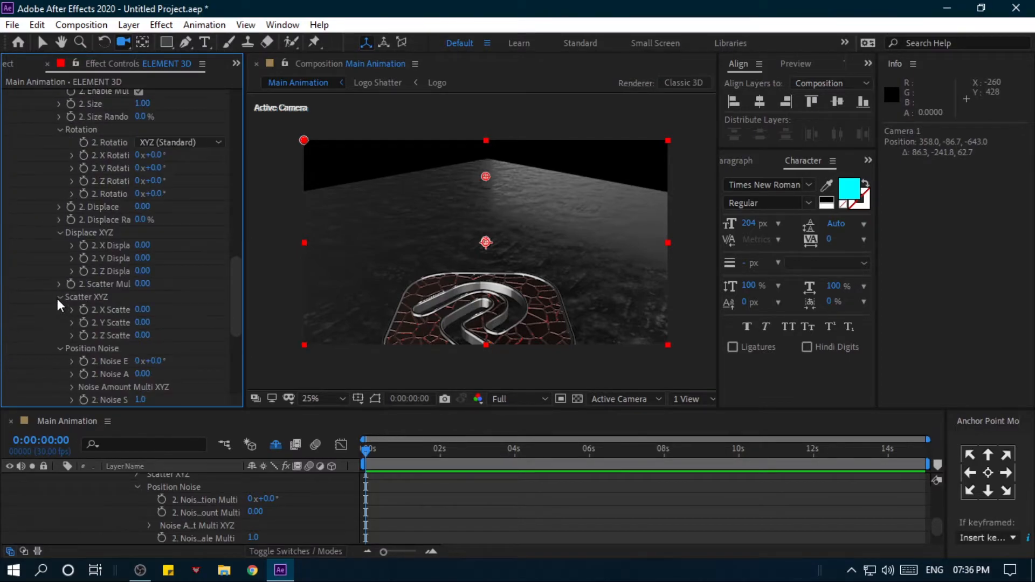
# - Try a Displace value of 0.51 in Group 2's Multi-Object settings and undo it
pyautogui.click(60, 134)
pyautogui.click(60, 168)
pyautogui.click(59, 193)
pyautogui.click(57, 207)
pyautogui.scroll(4, 54, 212)
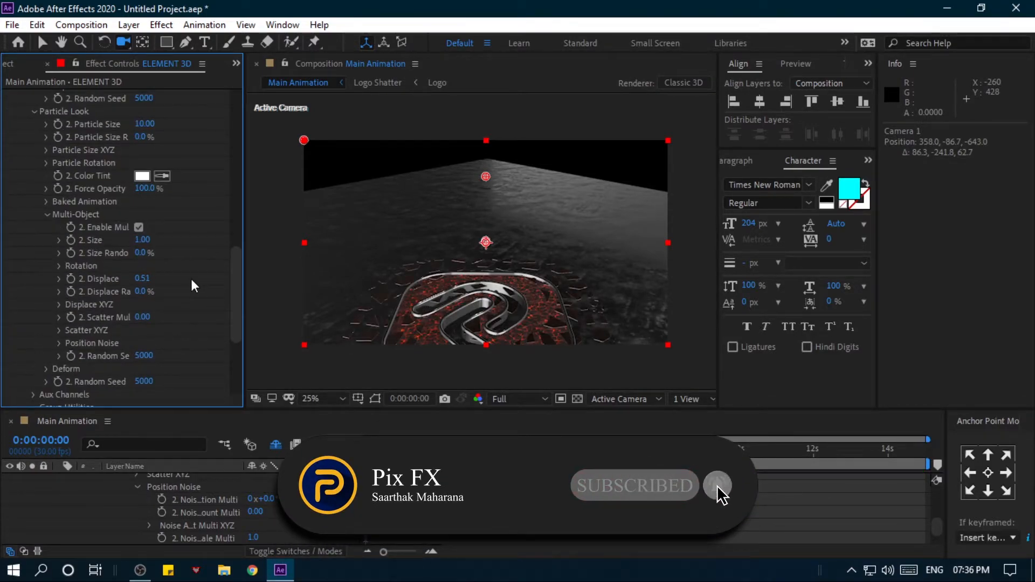
pyautogui.hotkey('ctrl', 'z')
# - Collapse the group settings and enable the Animation Engine in the Element effect
pyautogui.scroll(5, 60, 338)
pyautogui.click(20, 183)
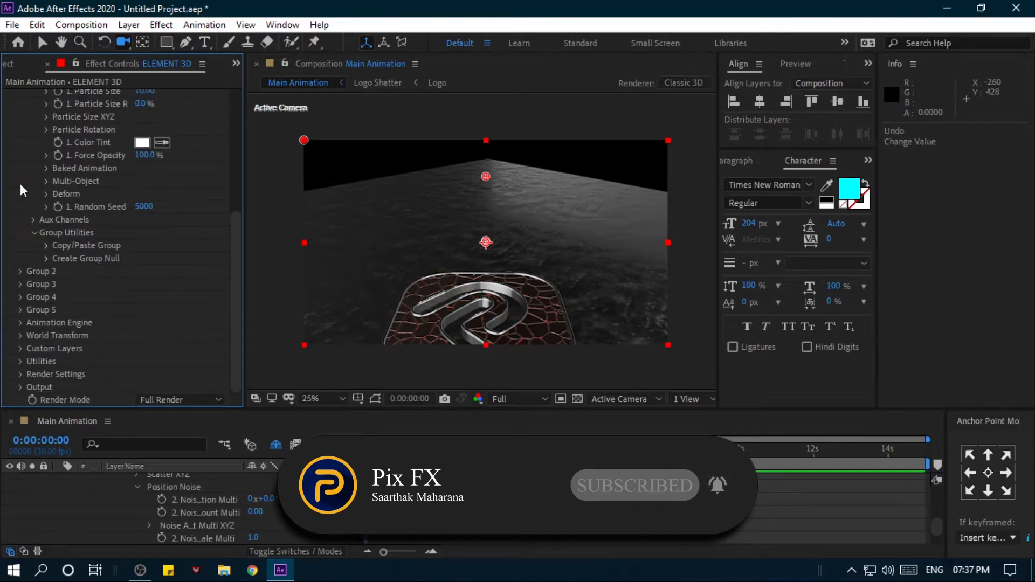
pyautogui.scroll(3, 31, 174)
pyautogui.click(22, 146)
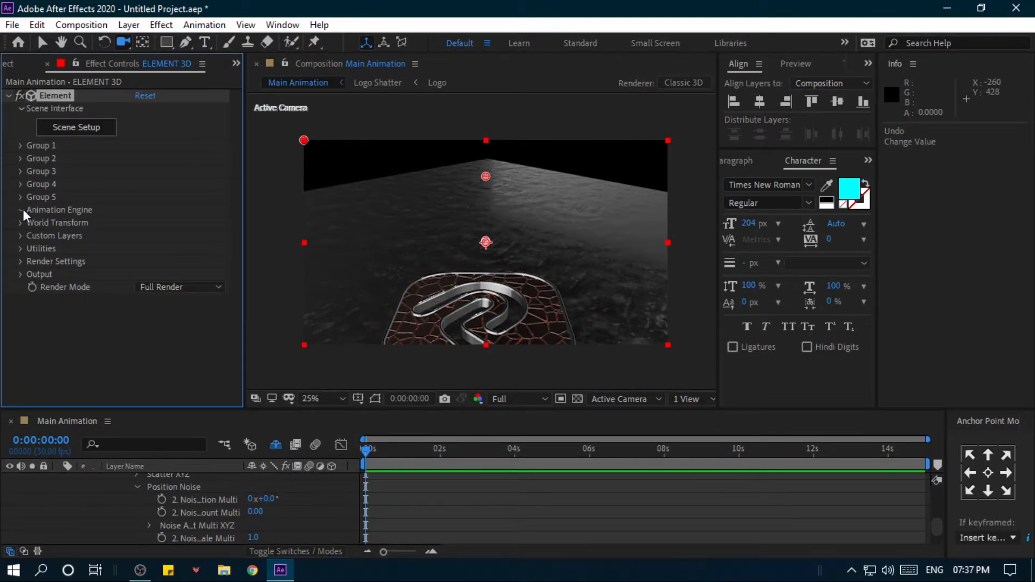
pyautogui.click(22, 210)
pyautogui.scroll(-3, 118, 226)
pyautogui.click(138, 161)
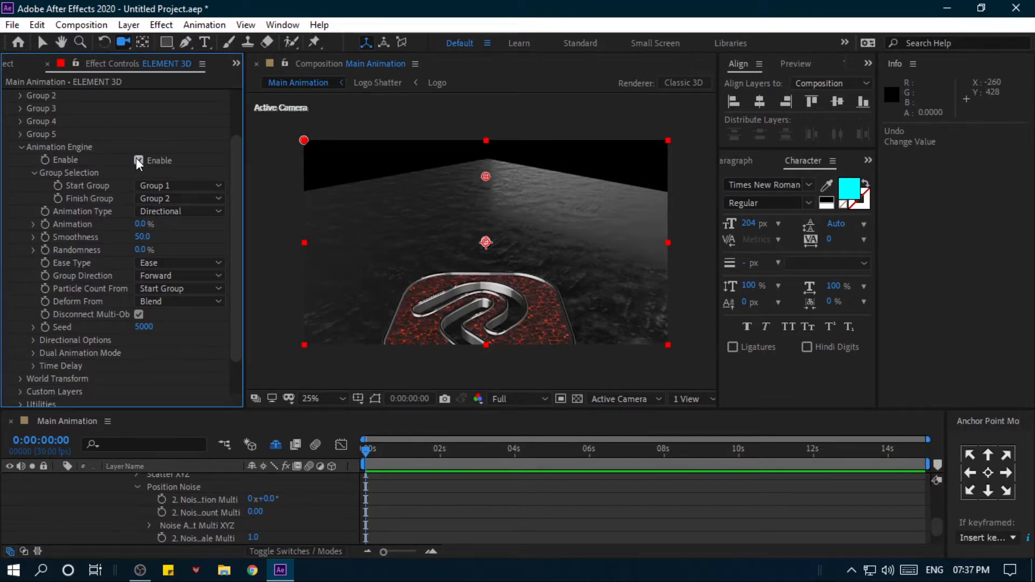
# - Set the Animation Engine's Start Group to Group 2 and its Finish Group to Group 1
pyautogui.click(159, 186)
pyautogui.click(173, 212)
pyautogui.click(170, 203)
pyautogui.click(173, 212)
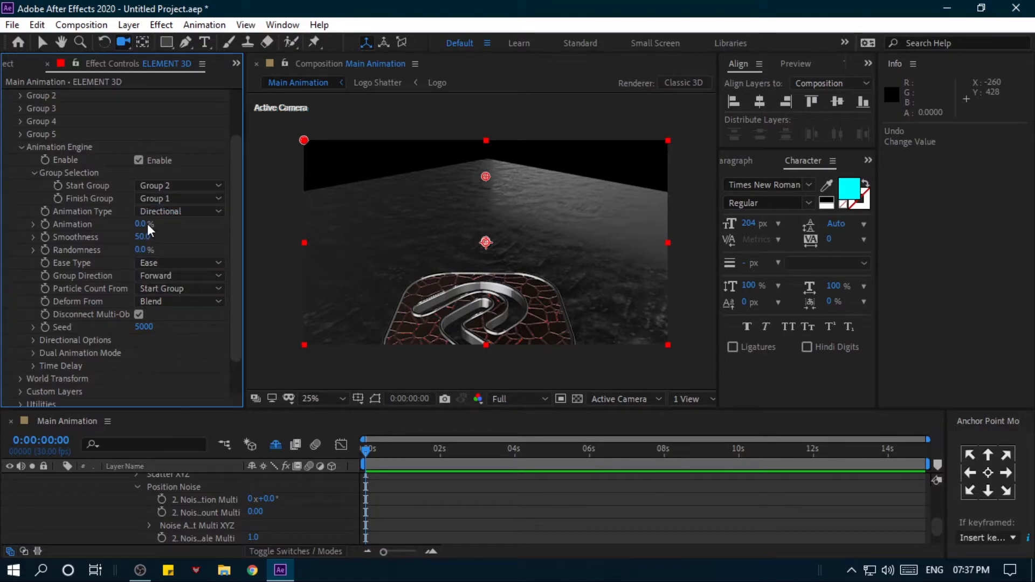
# - Try the Animation Engine's Animation value at 58% and undo it
pyautogui.moveTo(142, 224); pyautogui.dragTo(185, 223)
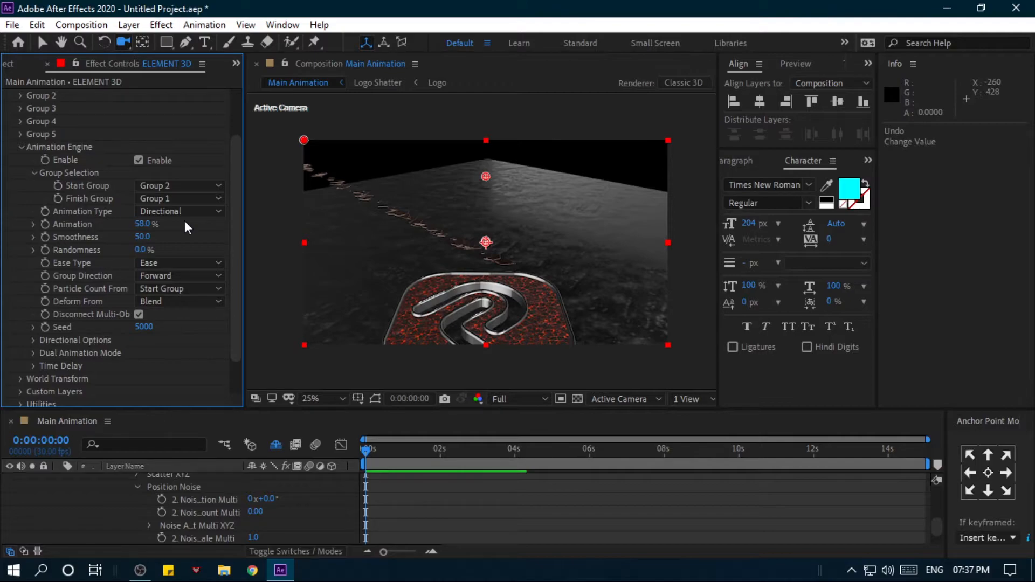
pyautogui.hotkey('ctrl', 'z')
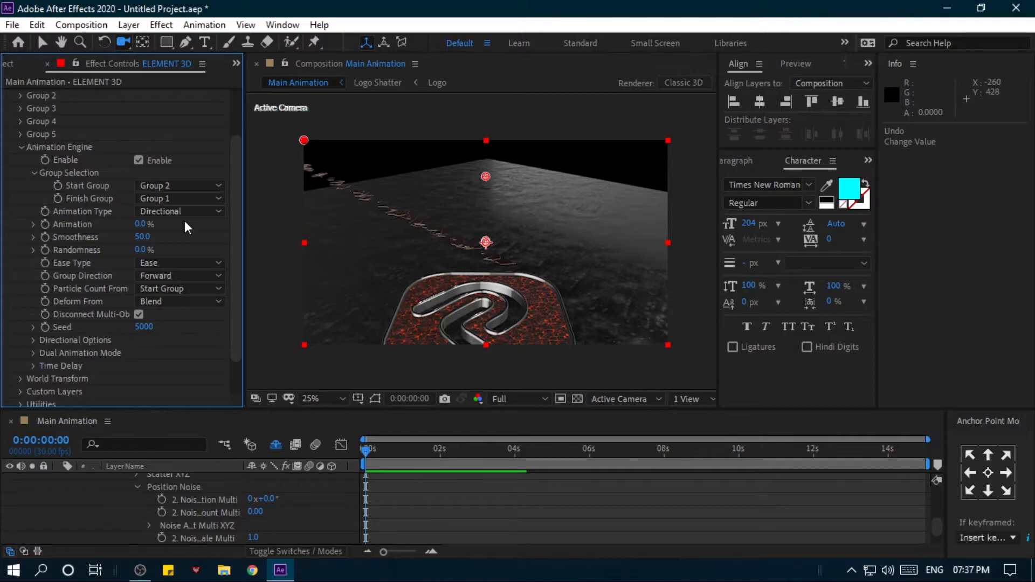
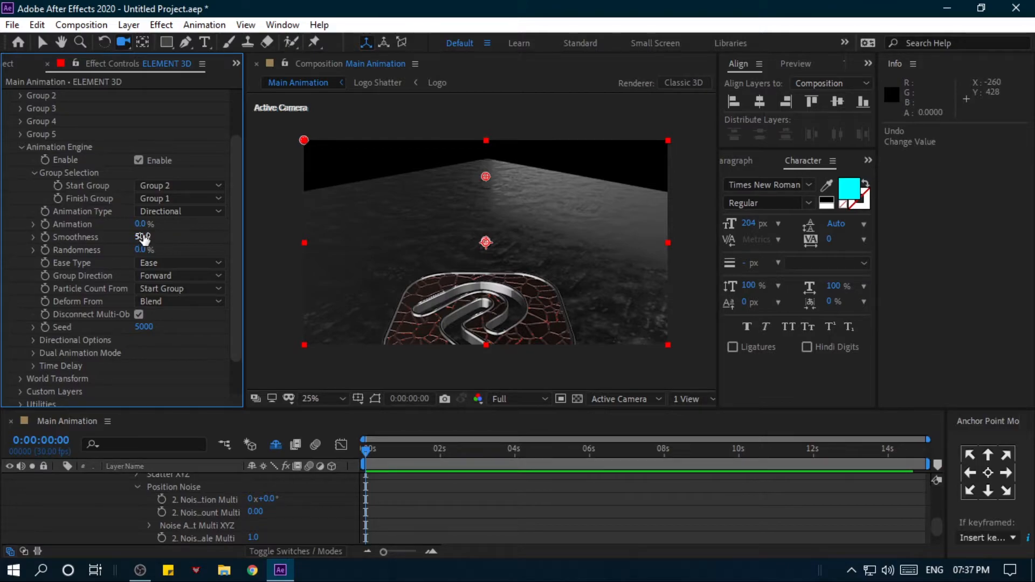
# - Set the Animation Engine's Smoothness to 74 and Randomness to 32%, checking the effect with Animation at 23%
pyautogui.moveTo(150, 226); pyautogui.dragTo(226, 258)
pyautogui.scroll(-1, 114, 246)
pyautogui.scroll(-1, 96, 238)
pyautogui.moveTo(142, 181)
pyautogui.mouseDown()
pyautogui.moveTo(125, 187)
pyautogui.moveTo(150, 186)
pyautogui.moveTo(127, 186)
pyautogui.mouseUp()
pyautogui.moveTo(143, 207); pyautogui.dragTo(157, 183)
pyautogui.moveTo(143, 207); pyautogui.dragTo(126, 205)
pyautogui.moveTo(143, 182); pyautogui.dragTo(119, 185)
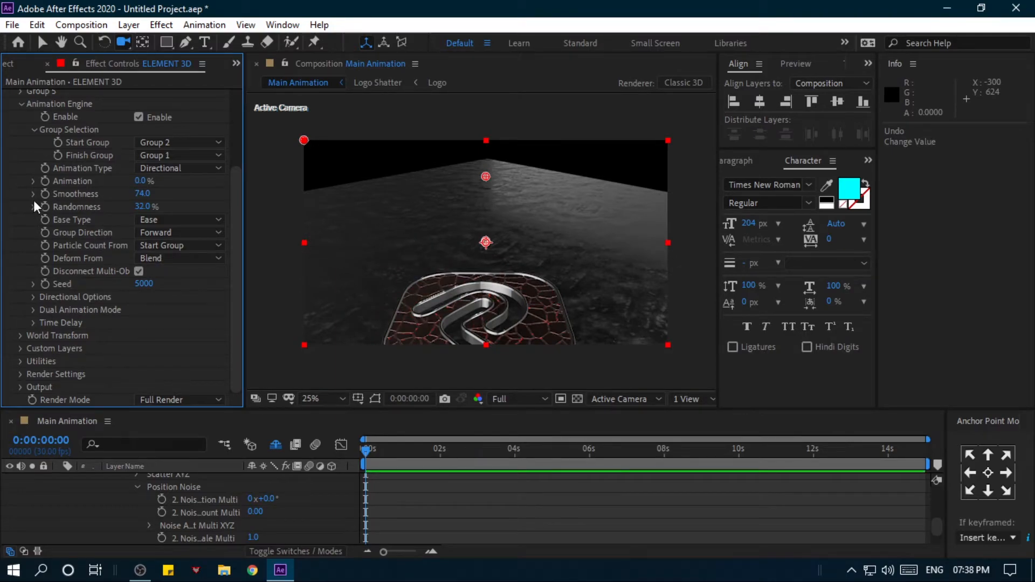
pyautogui.moveTo(143, 182); pyautogui.dragTo(156, 183)
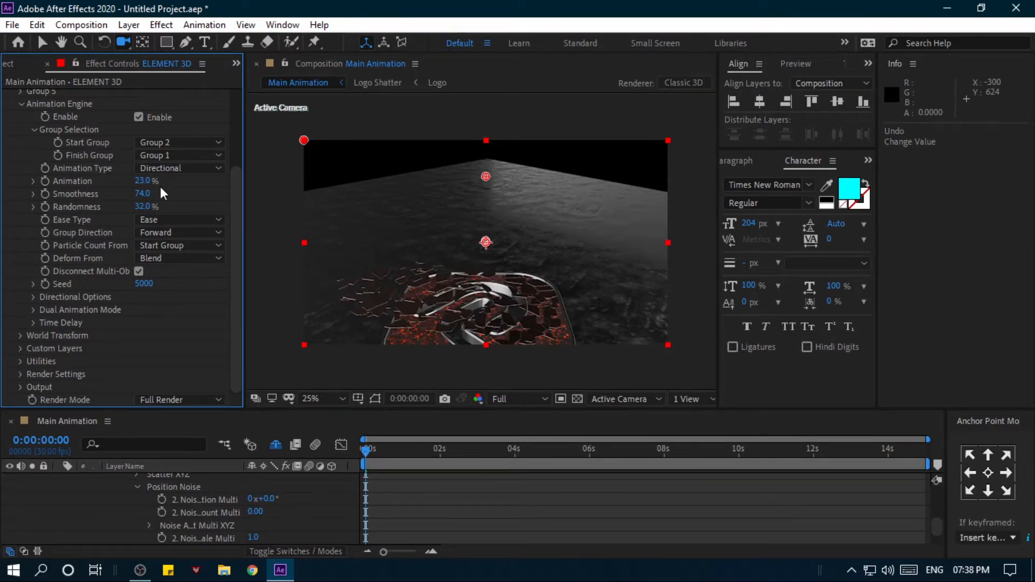
# - Set Group 1's Multi-Object Rotation Random to 3x+43° under Particle Look
pyautogui.scroll(3, 124, 175)
pyautogui.click(20, 108)
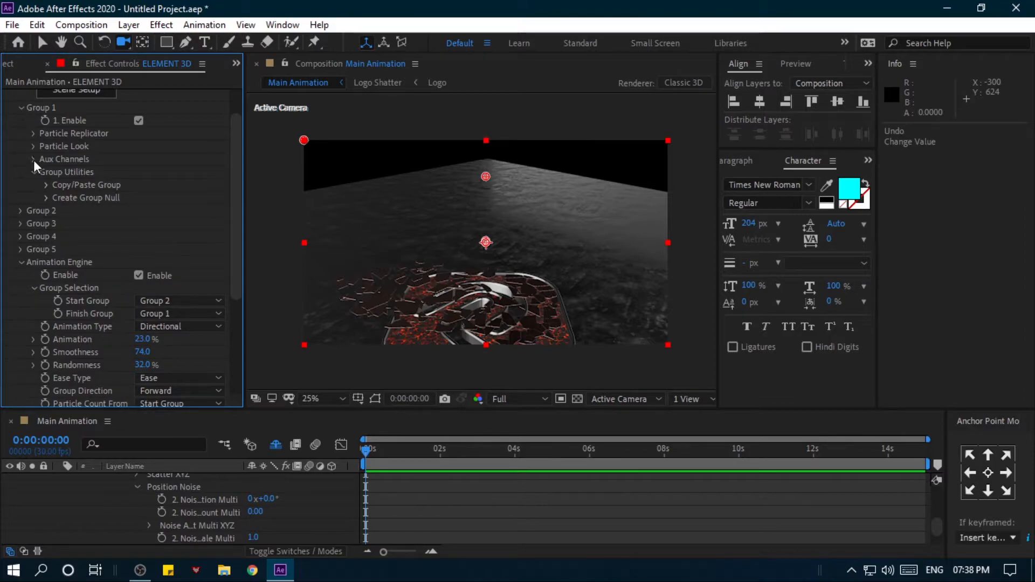
pyautogui.click(35, 145)
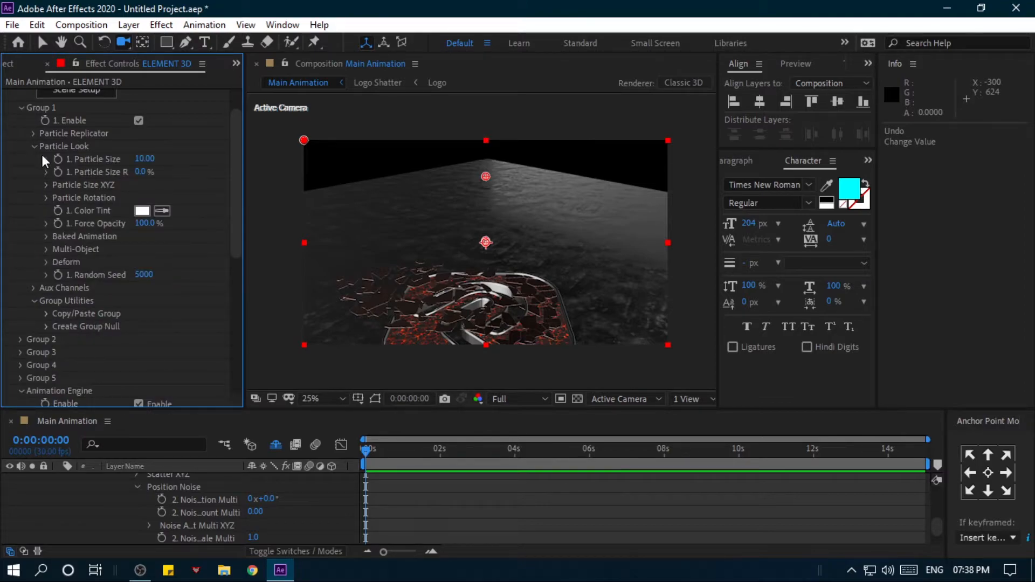
pyautogui.click(45, 250)
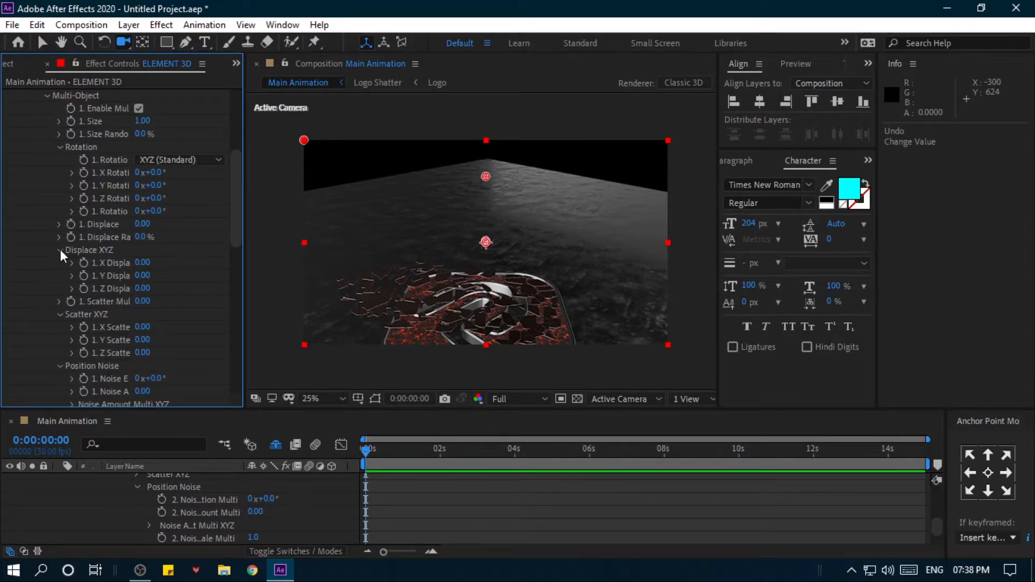
pyautogui.moveTo(245, 150); pyautogui.dragTo(294, 157)
pyautogui.moveTo(181, 213); pyautogui.dragTo(199, 209)
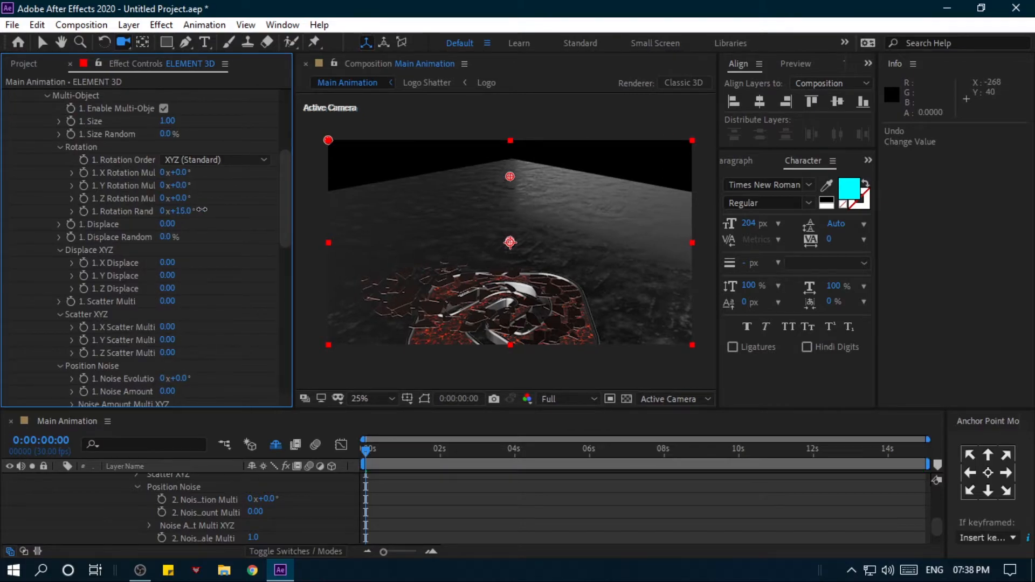
pyautogui.moveTo(290, 209); pyautogui.dragTo(1025, 216)
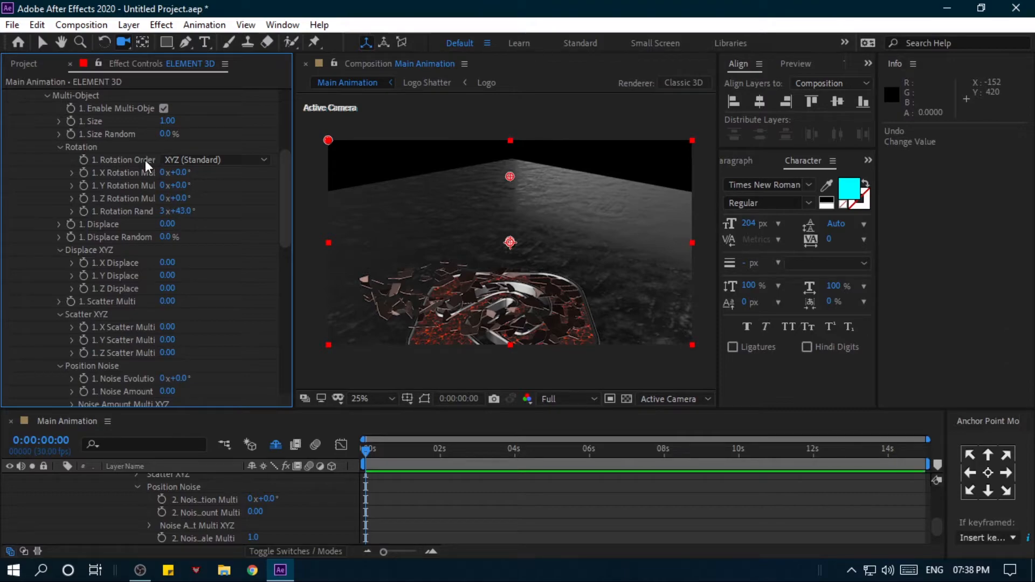
# - Try the Animation Engine's Animation value at 32% to check how the shattered pieces scatter
pyautogui.scroll(-8, 128, 266)
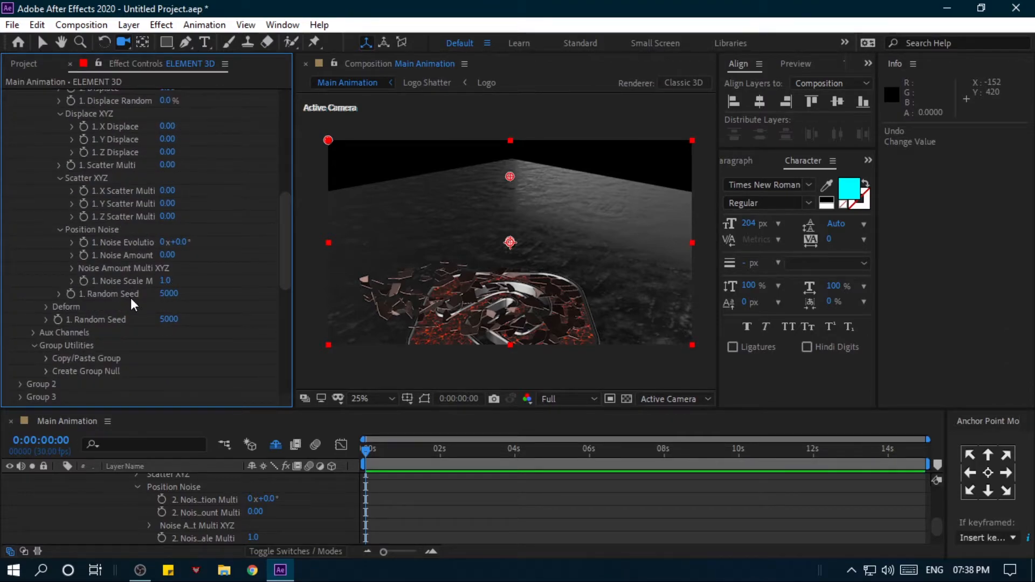
pyautogui.scroll(-3, 131, 302)
pyautogui.moveTo(166, 343)
pyautogui.mouseDown()
pyautogui.moveTo(146, 344)
pyautogui.moveTo(168, 341)
pyautogui.moveTo(159, 340)
pyautogui.mouseUp()
pyautogui.scroll(-3, 117, 239)
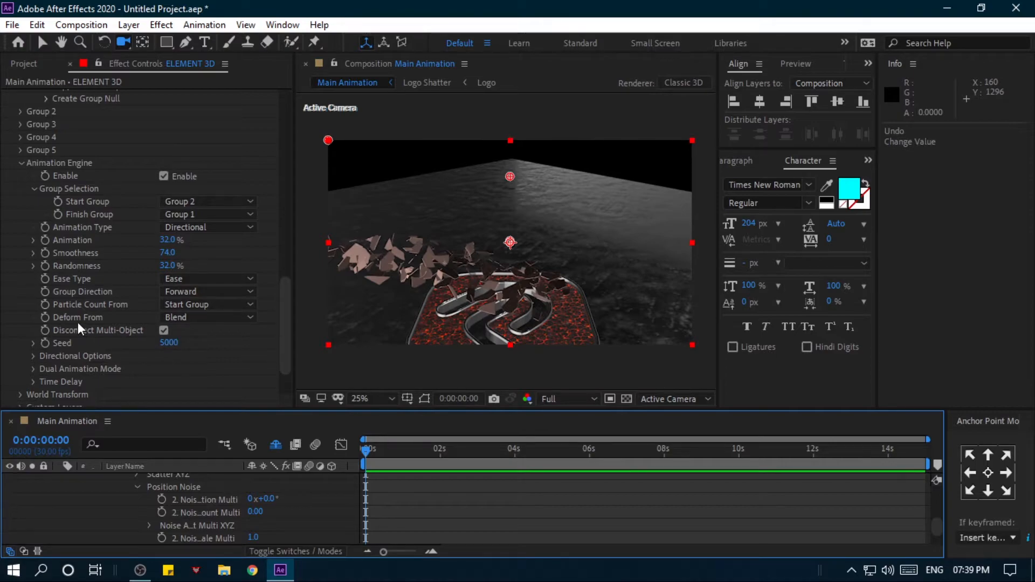
# - Keyframe the Animation Engine's Animation value at 0% at the 2-second mark
pyautogui.scroll(-1, 78, 322)
pyautogui.moveTo(391, 451); pyautogui.dragTo(440, 467)
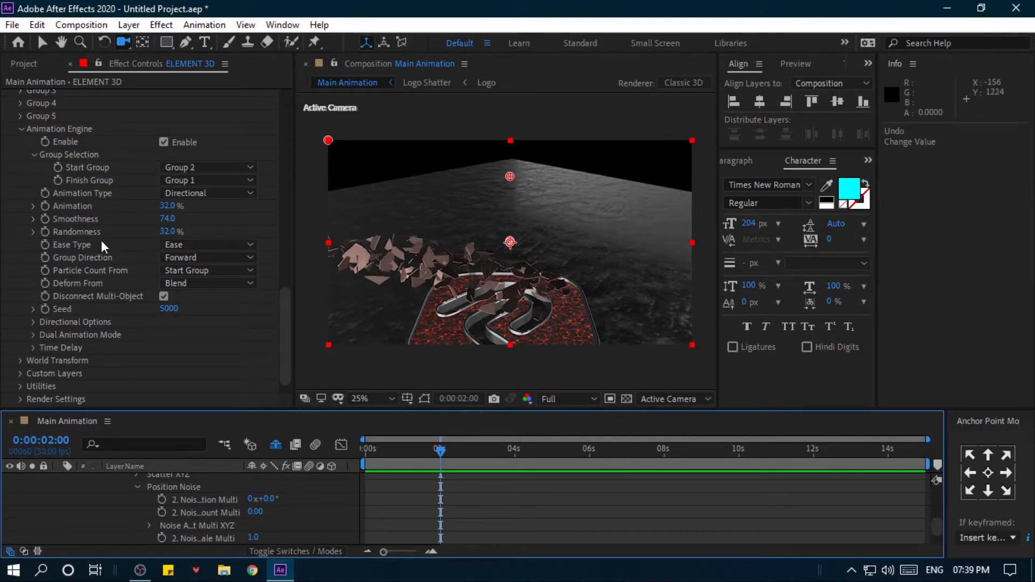
pyautogui.moveTo(168, 208); pyautogui.dragTo(86, 207)
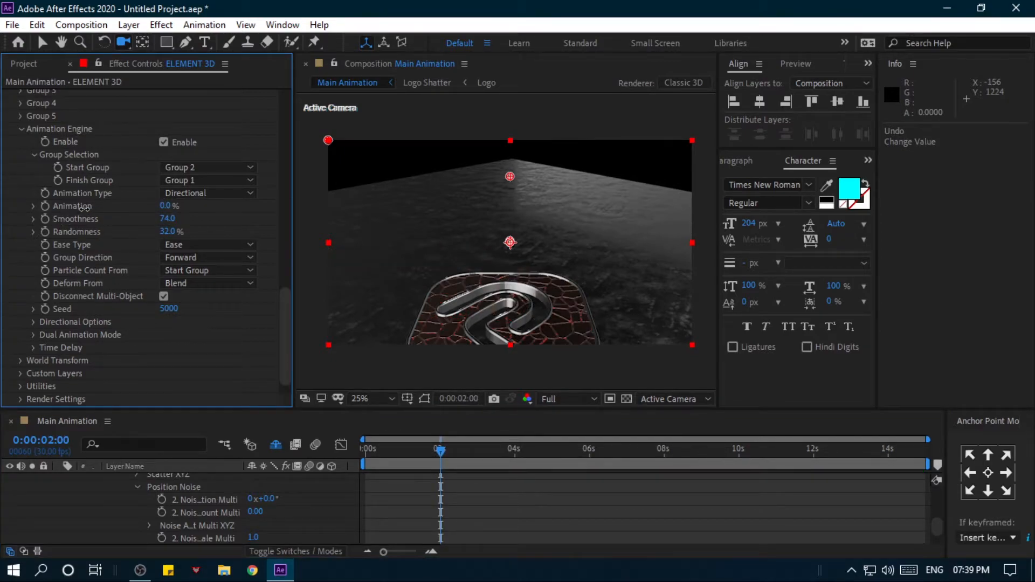
pyautogui.click(45, 209)
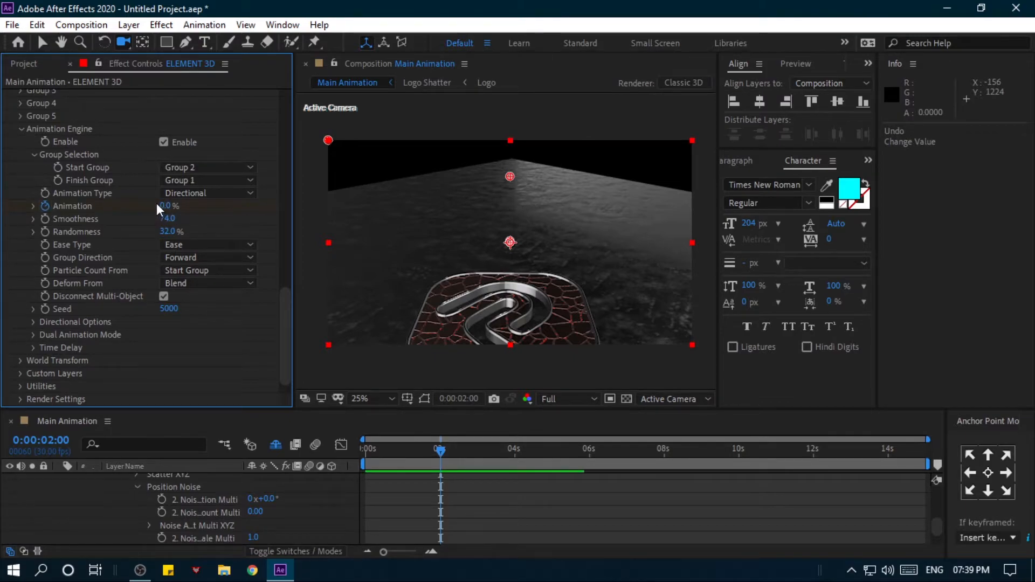
# - Keyframe the Animation Engine's Animation value at 100% at the 12-second mark
pyautogui.moveTo(442, 448); pyautogui.dragTo(532, 467)
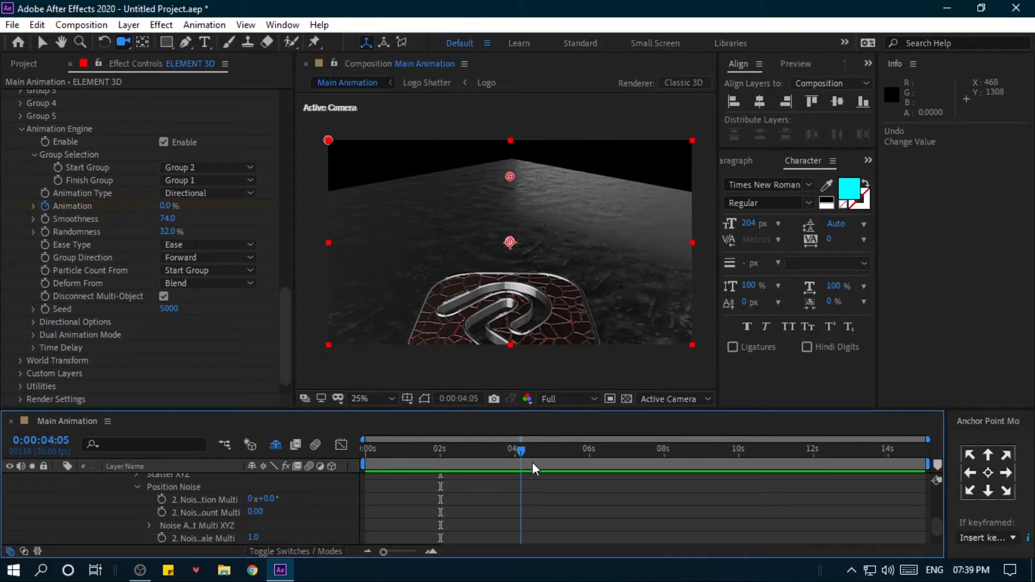
pyautogui.moveTo(620, 486); pyautogui.dragTo(816, 490)
pyautogui.click(169, 207)
pyautogui.write('100')
pyautogui.press('Return')
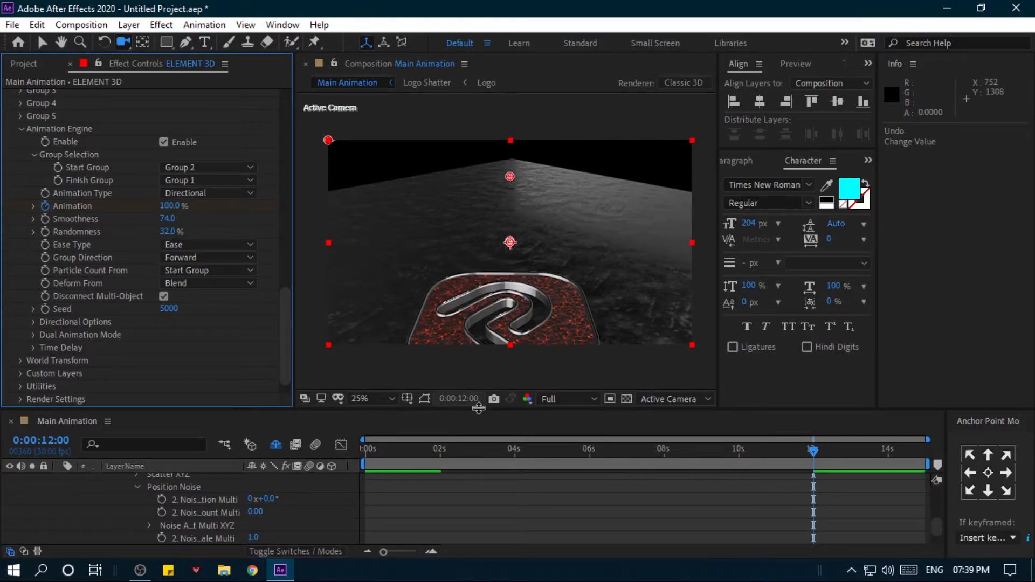
# - Go to 0:00:01:22 and adjust the camera to frame the whole logo in the composition
pyautogui.moveTo(459, 451); pyautogui.dragTo(430, 456)
pyautogui.moveTo(485, 264); pyautogui.dragTo(470, 226)
# - Apply the Basic_2K_12 environment preset in Element's Scene Setup and accept the scene
pyautogui.scroll(2, 482, 225)
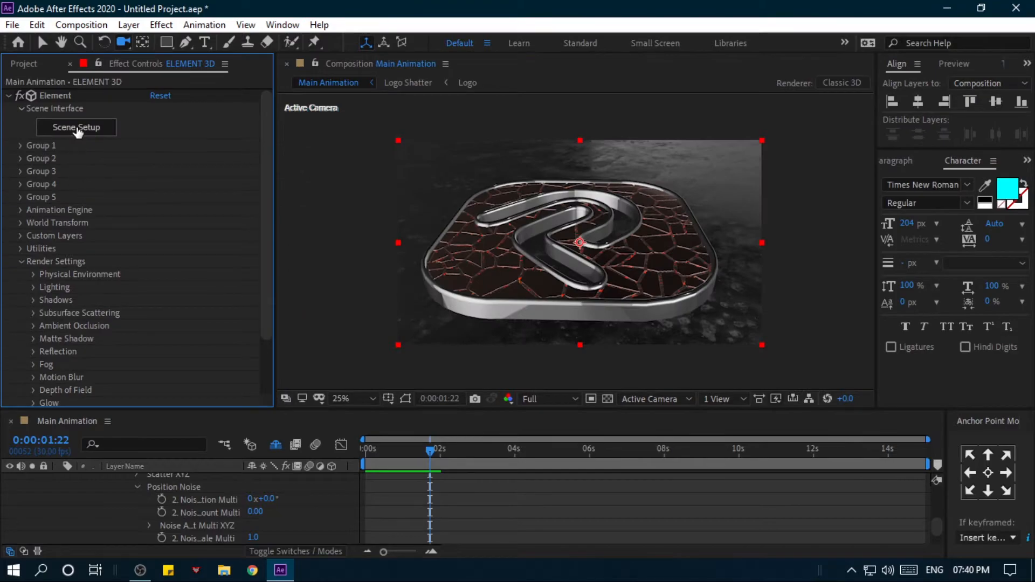
pyautogui.click(77, 129)
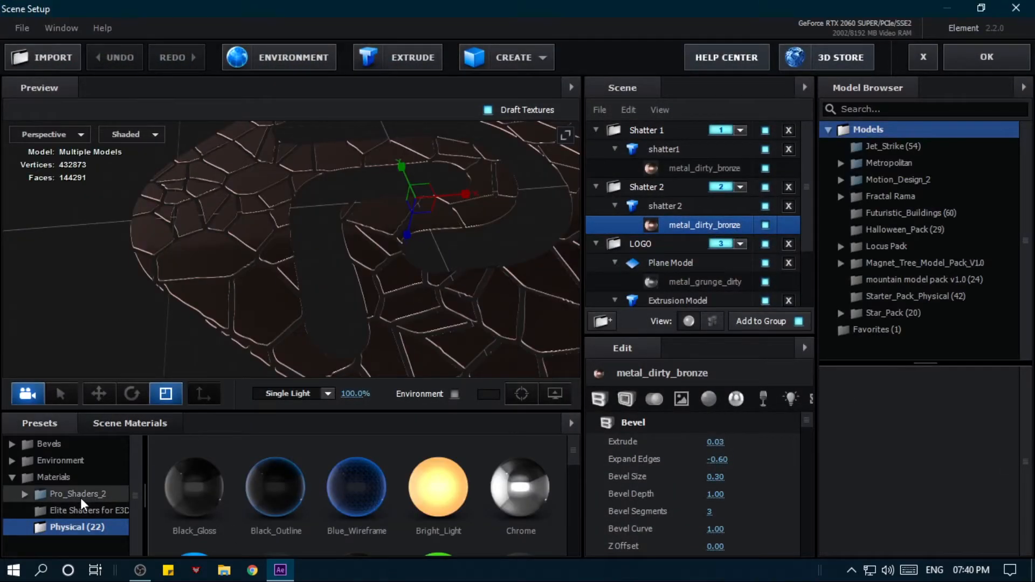
pyautogui.click(75, 461)
pyautogui.click(80, 479)
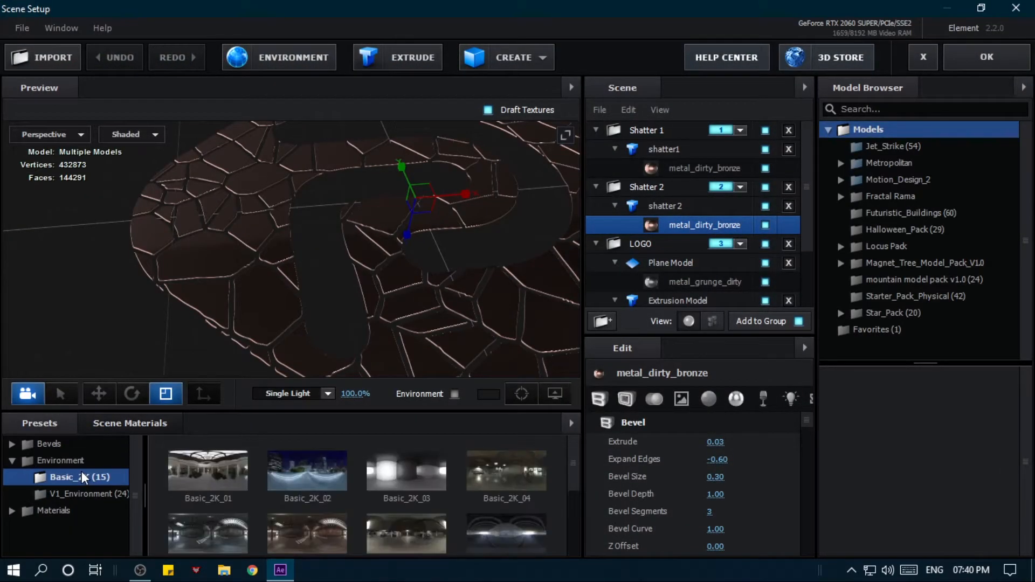
pyautogui.scroll(-1, 513, 482)
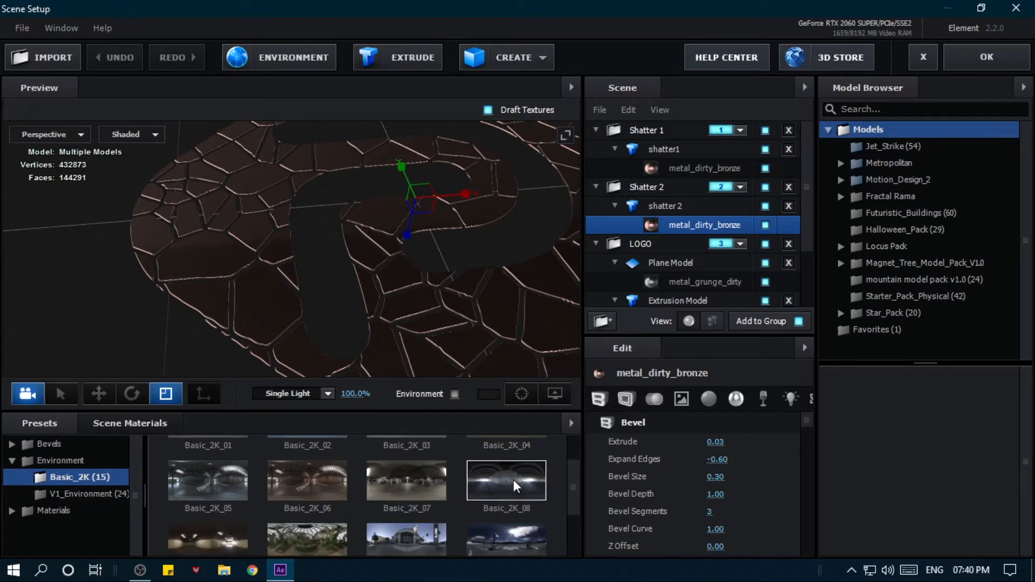
pyautogui.click(500, 544)
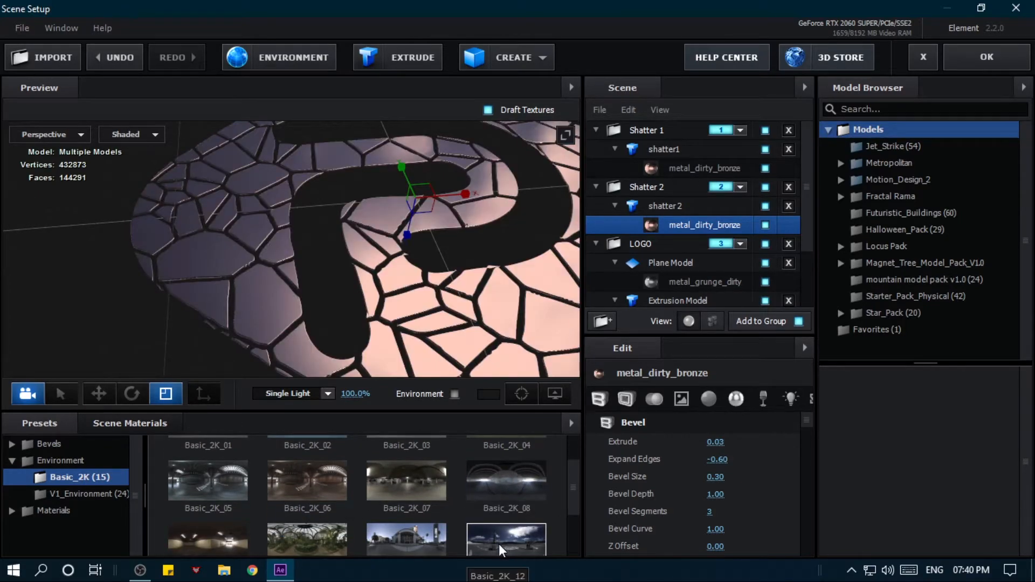
pyautogui.scroll(-1, 486, 525)
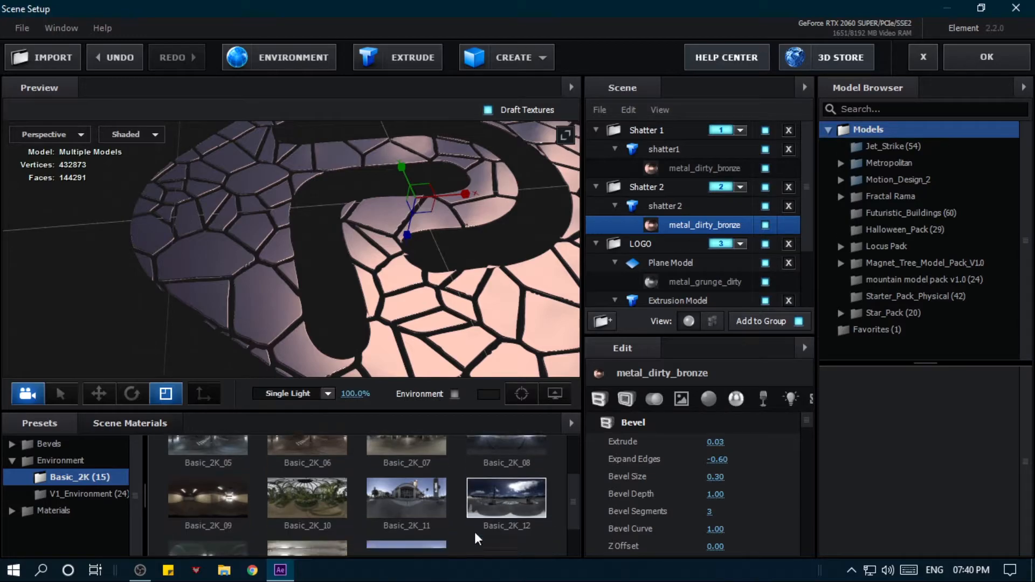
pyautogui.click(1008, 62)
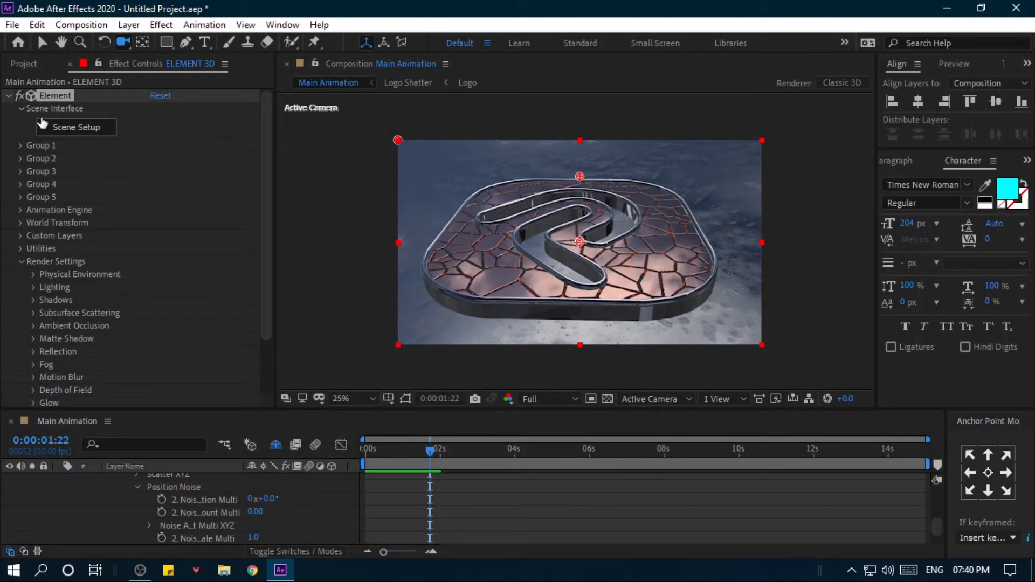
# - Replace the scene environment with a darker interior preset from the Basic_2K set in Scene Setup and accept it
pyautogui.click(54, 128)
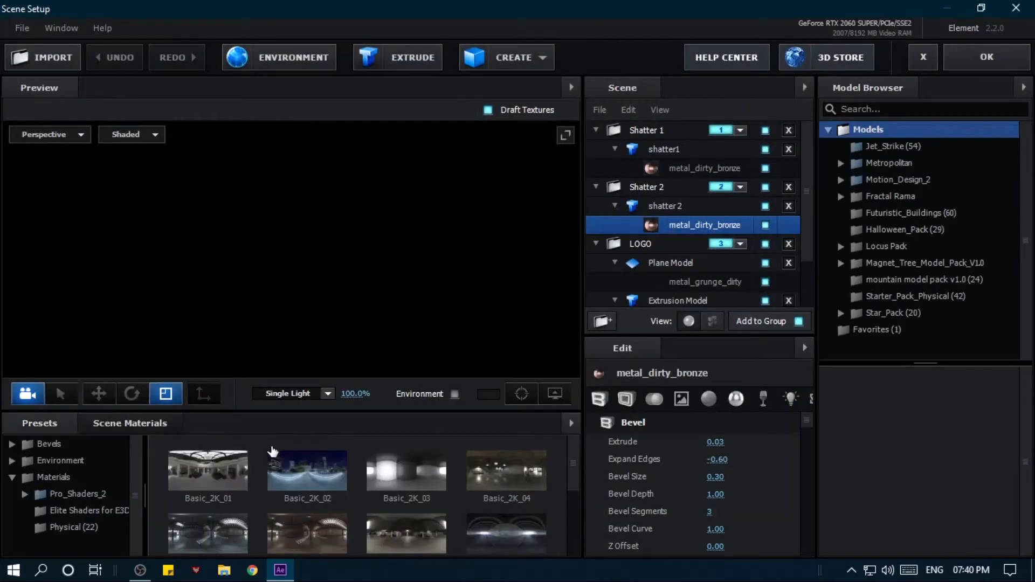
pyautogui.scroll(-2, 302, 493)
pyautogui.click(499, 486)
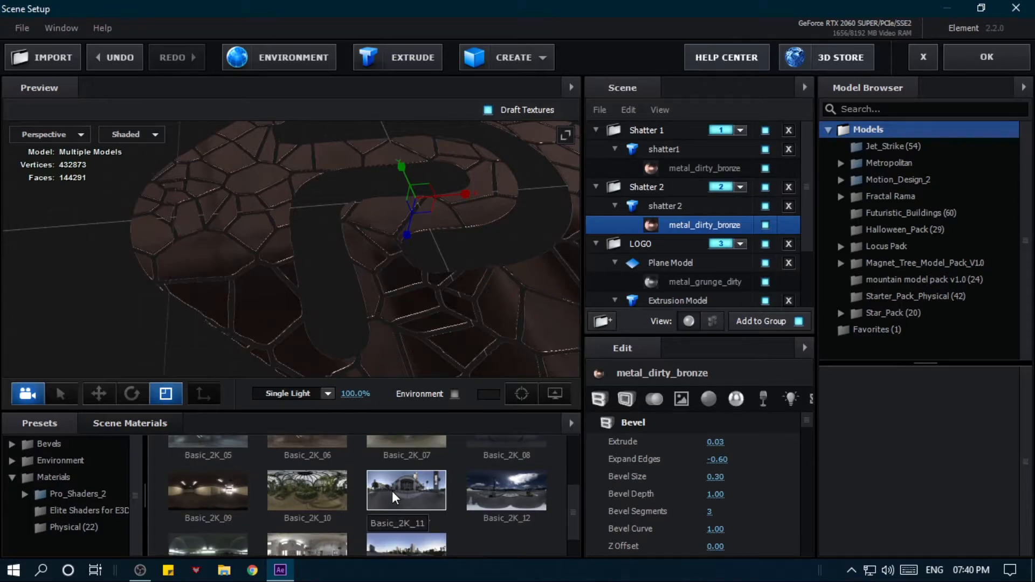
pyautogui.click(222, 484)
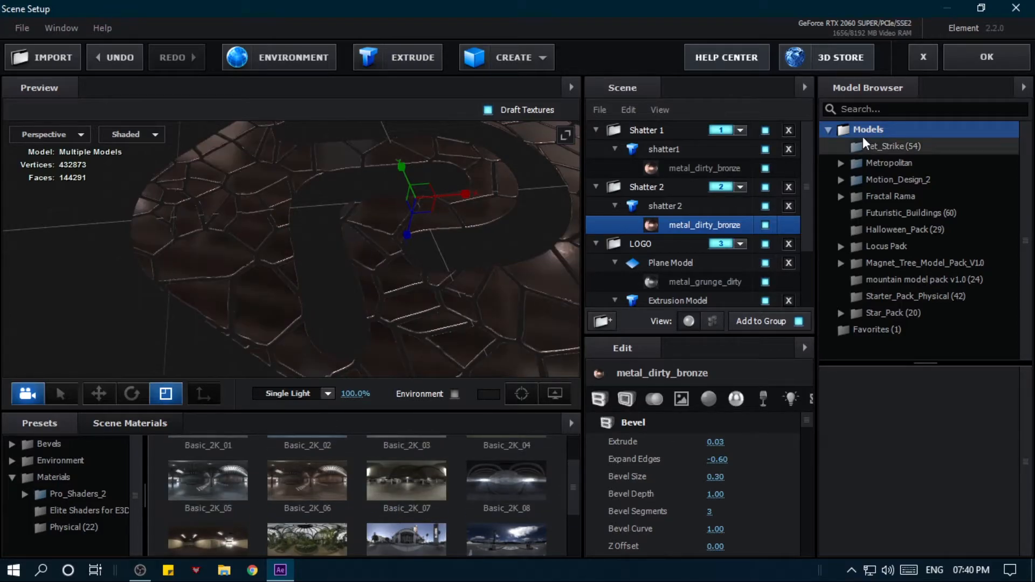
pyautogui.click(992, 52)
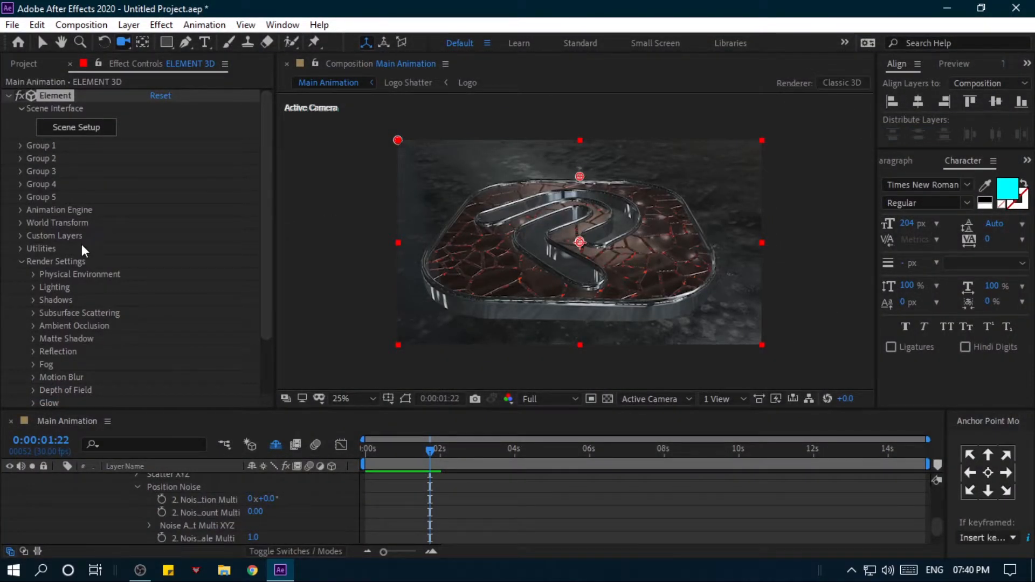
# - Set the Physical Environment's Exposure to 0.86 and Gamma to 1.25 in the Render Settings
pyautogui.click(33, 274)
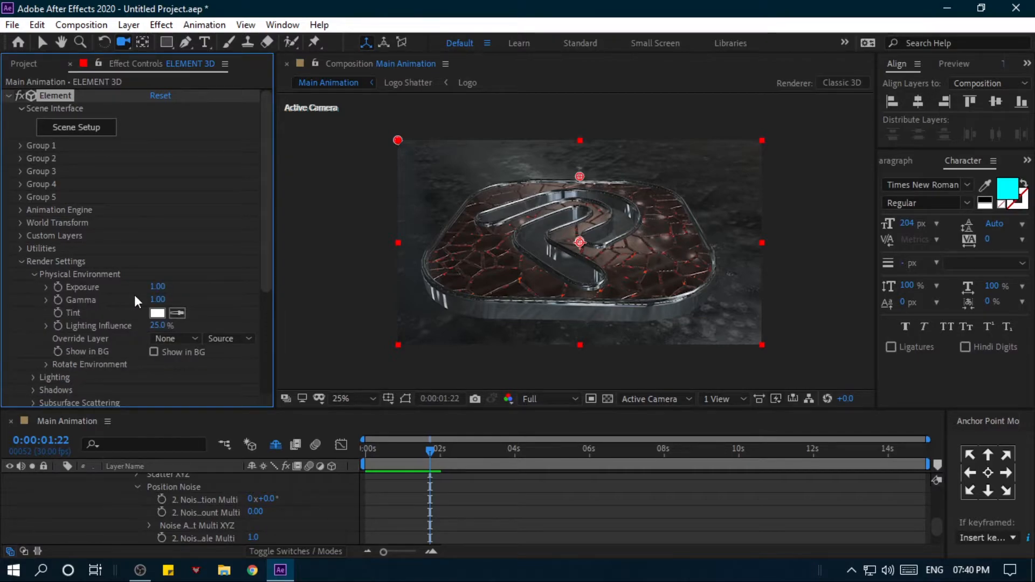
pyautogui.moveTo(165, 292); pyautogui.dragTo(175, 300)
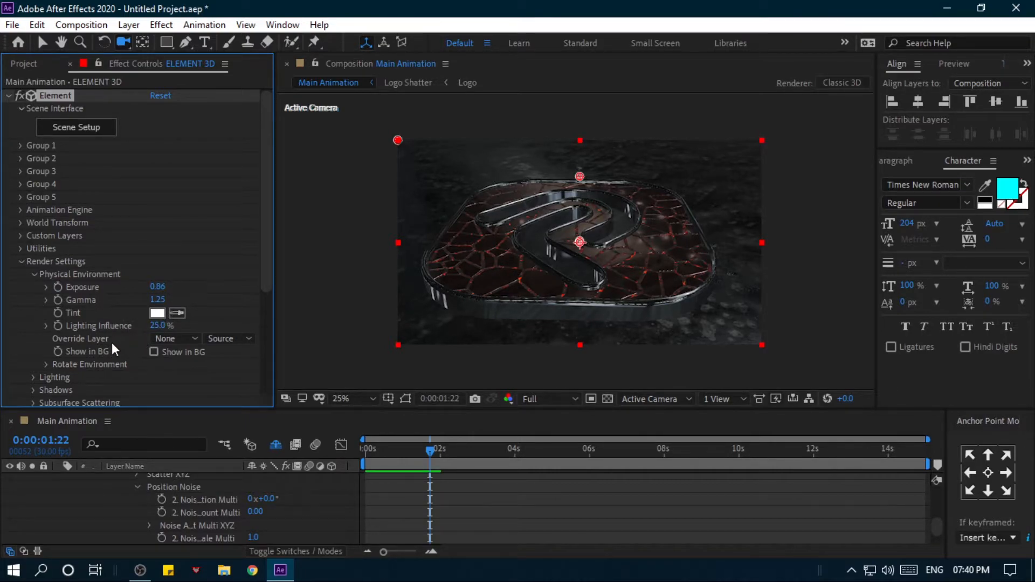
# - Enable keyframes for the X, Y and Z Rotate Environment values at 0° at the start of the timeline
pyautogui.scroll(-2, 131, 347)
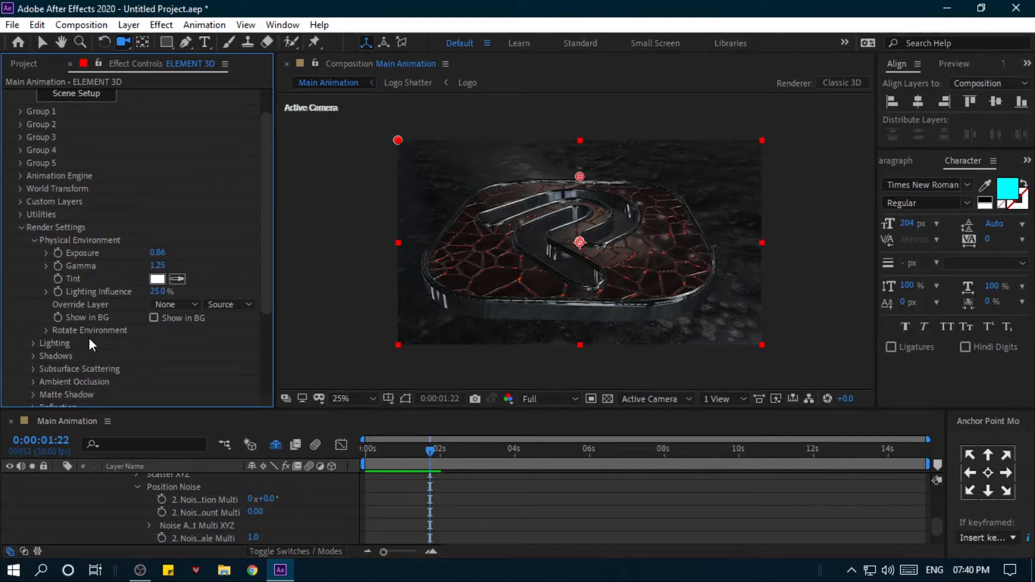
pyautogui.click(45, 331)
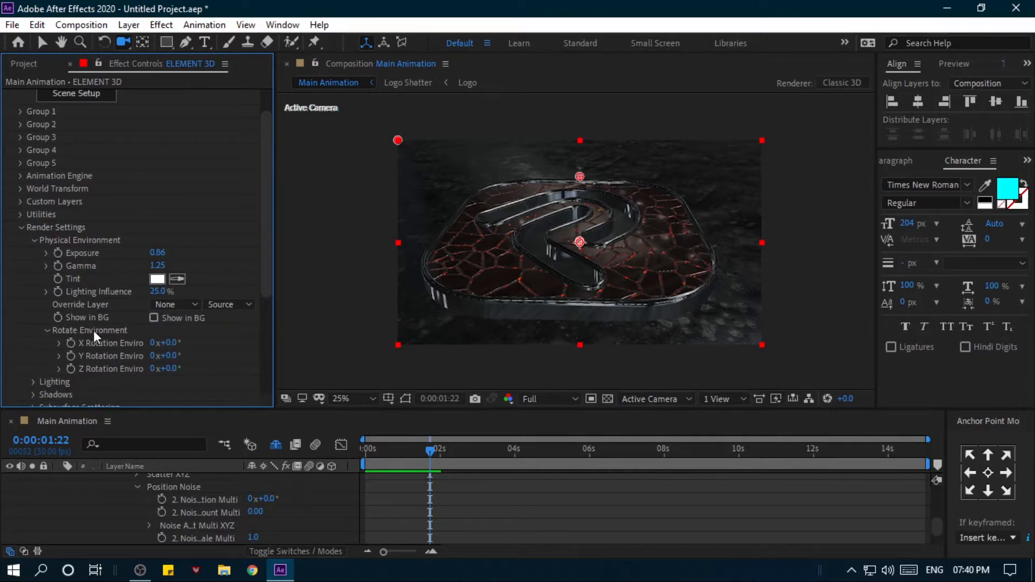
pyautogui.moveTo(367, 449); pyautogui.dragTo(345, 451)
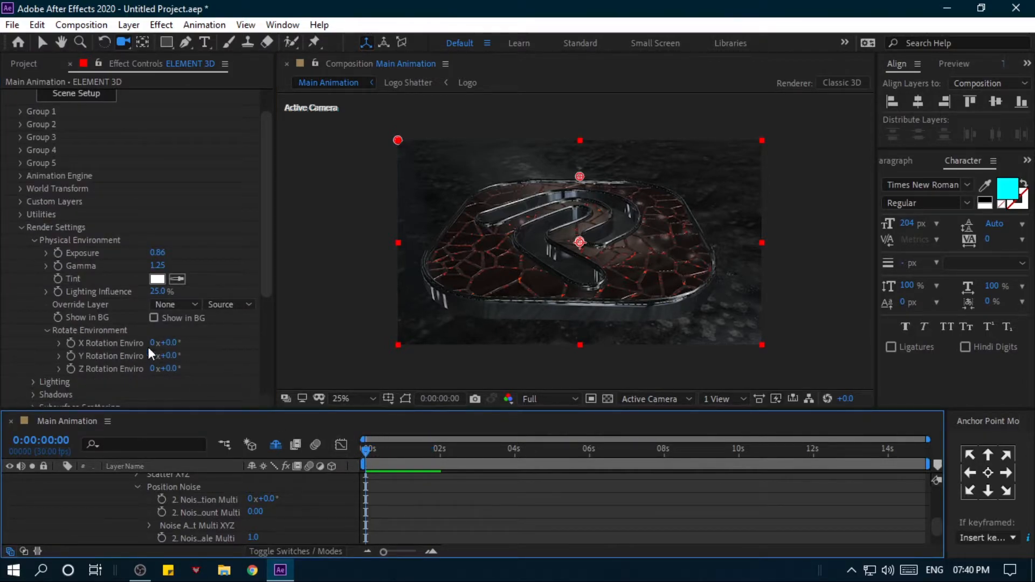
pyautogui.click(70, 342)
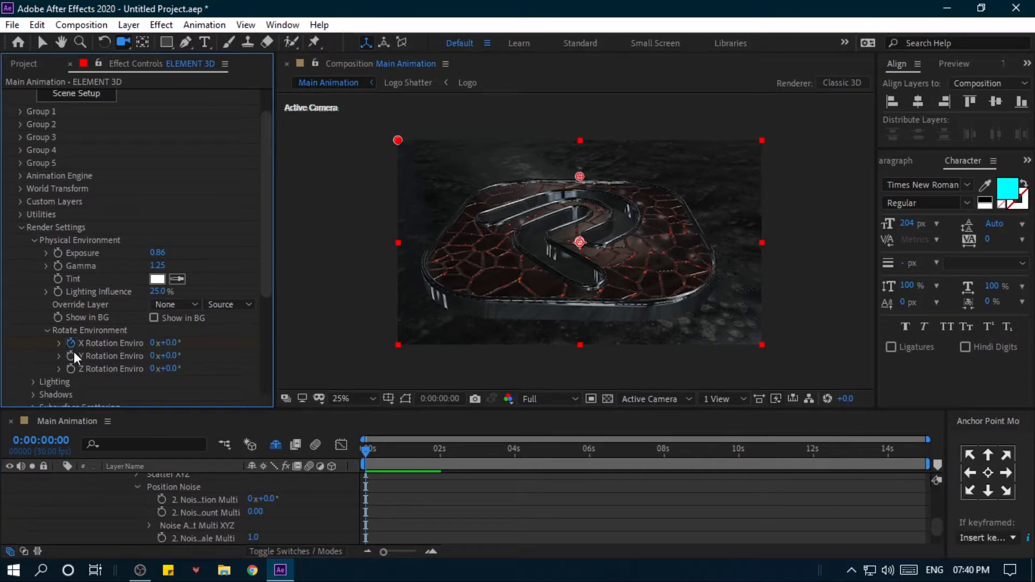
# - Set the X, Y and Z Rotation Environment values to 5 full revolutions at the end of the timeline, 0:00:14:29
pyautogui.moveTo(373, 453); pyautogui.dragTo(932, 462)
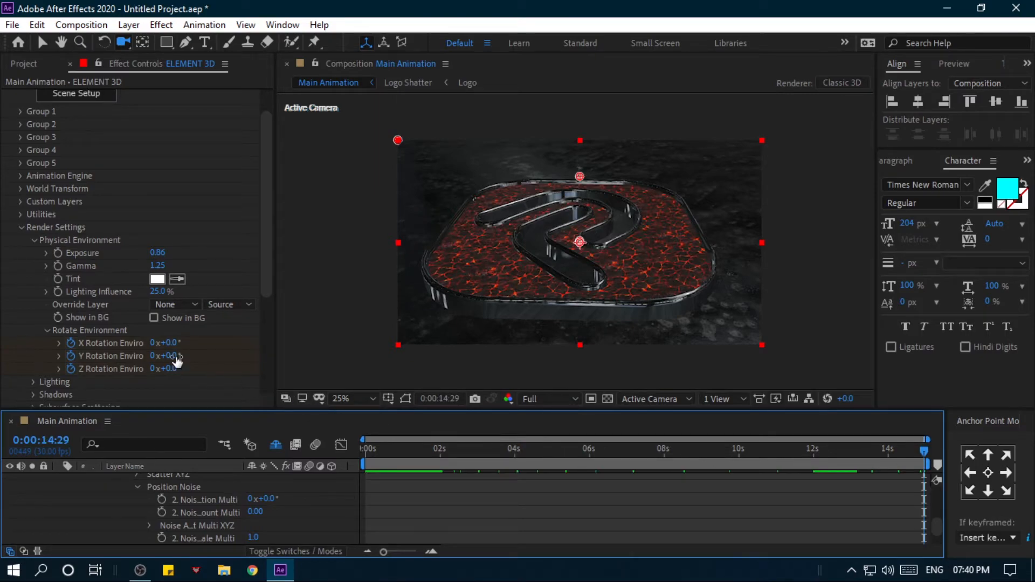
pyautogui.click(153, 344)
pyautogui.write('10')
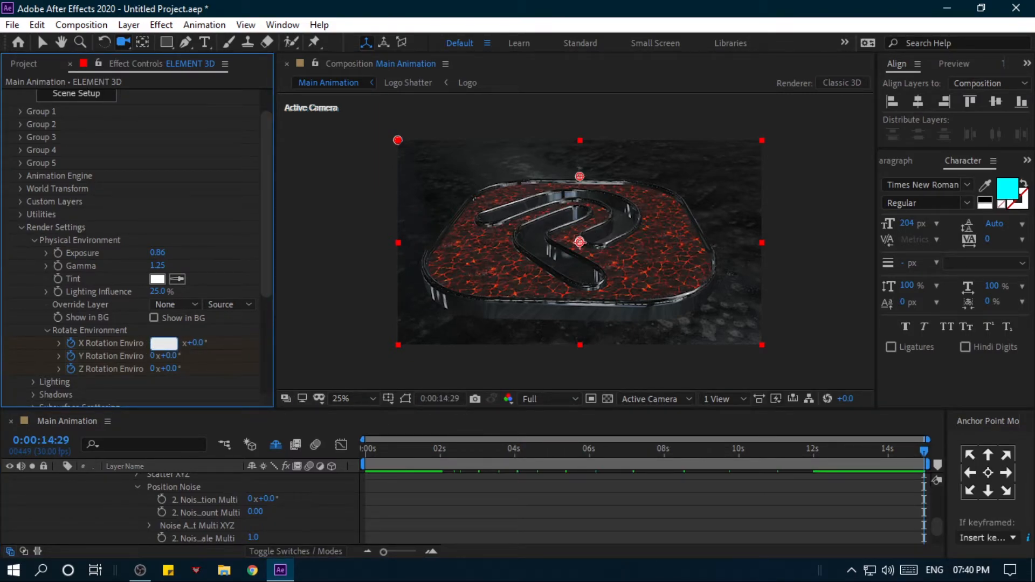
pyautogui.press('Return')
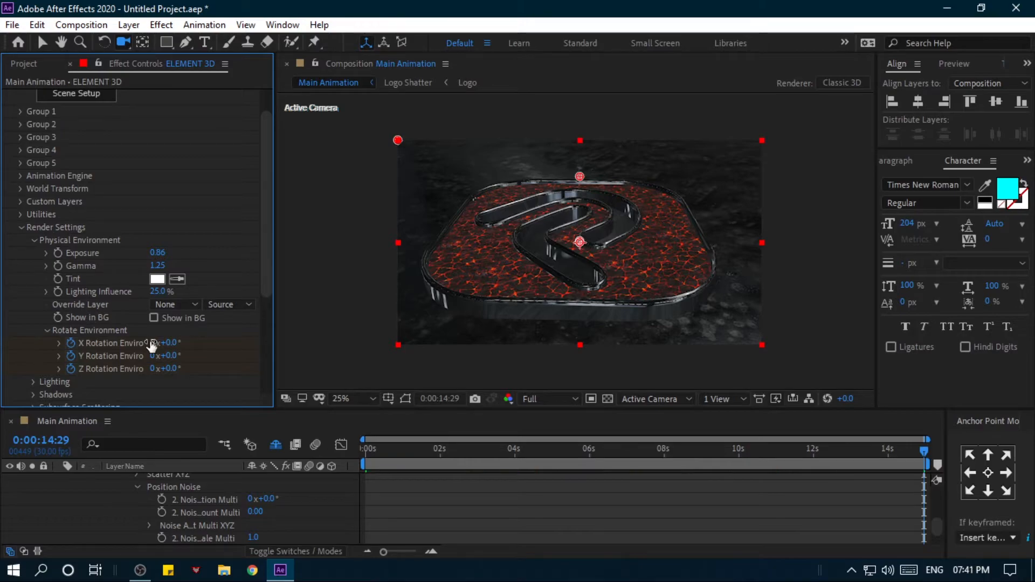
pyautogui.click(155, 356)
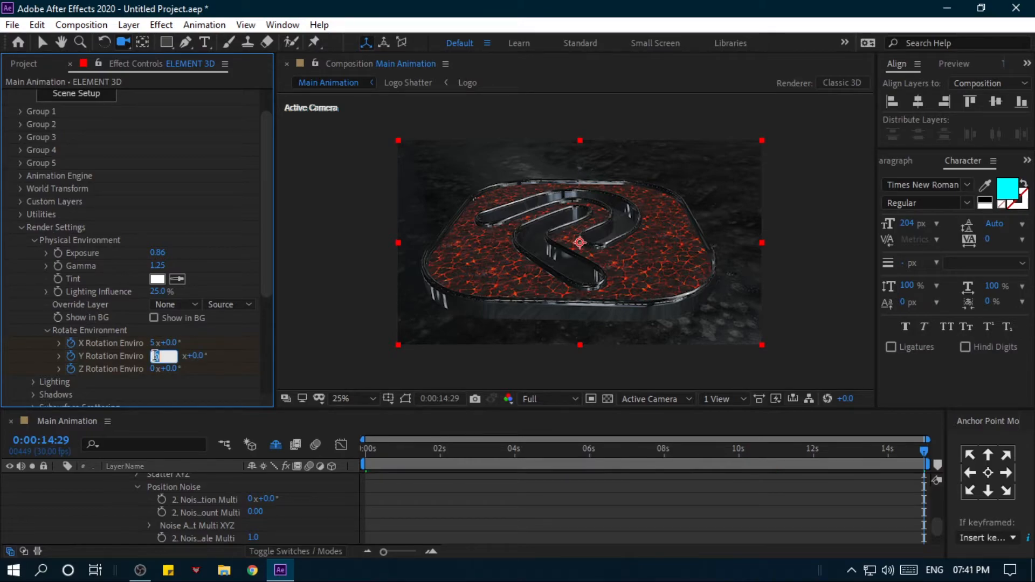
pyautogui.press('Return')
pyautogui.click(154, 369)
pyautogui.write('5')
pyautogui.press('Return')
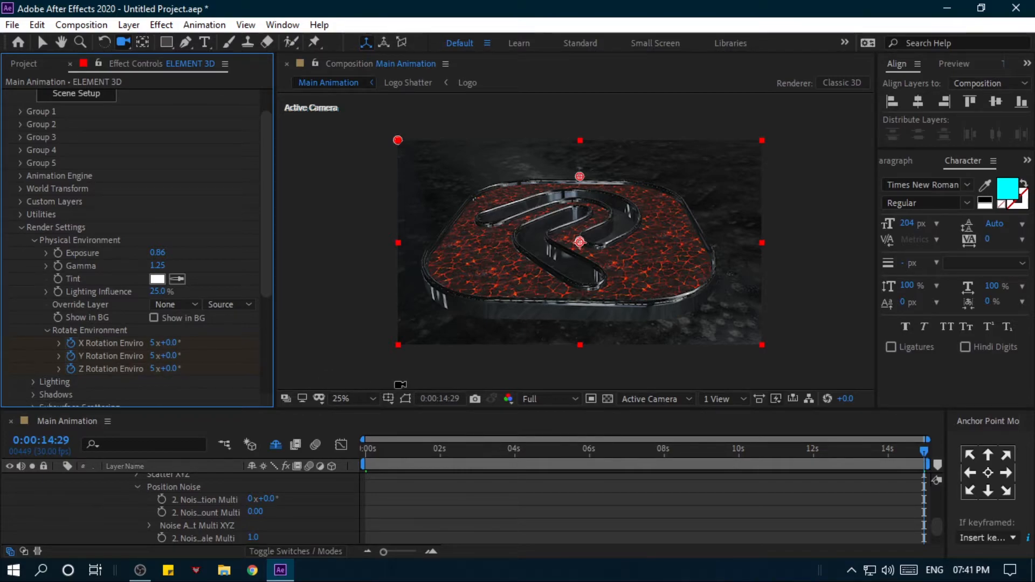
# - Play back the rotating environment reflections from the start of the timeline
pyautogui.moveTo(428, 449); pyautogui.dragTo(349, 449)
pyautogui.press('space')
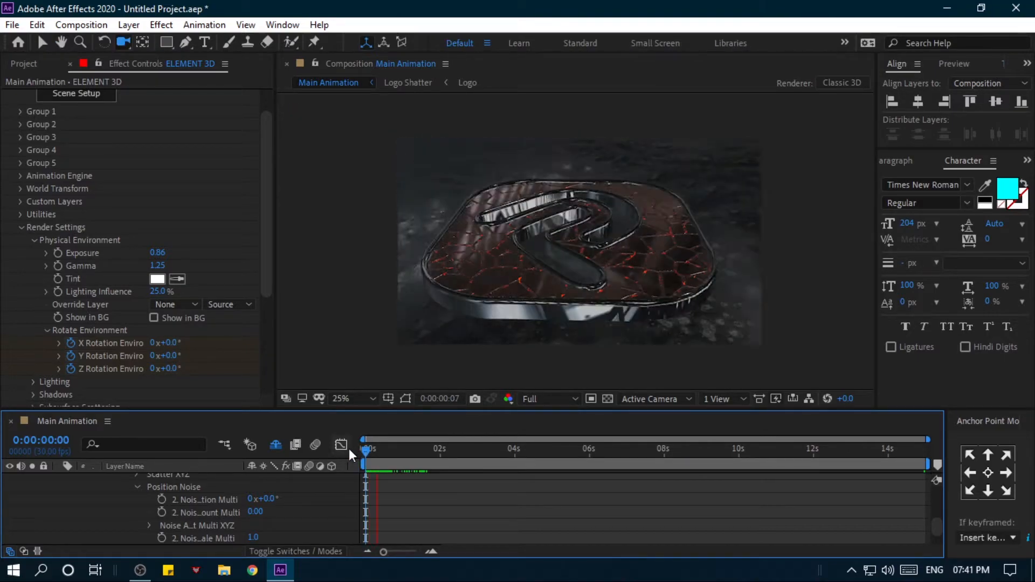
pyautogui.press('space')
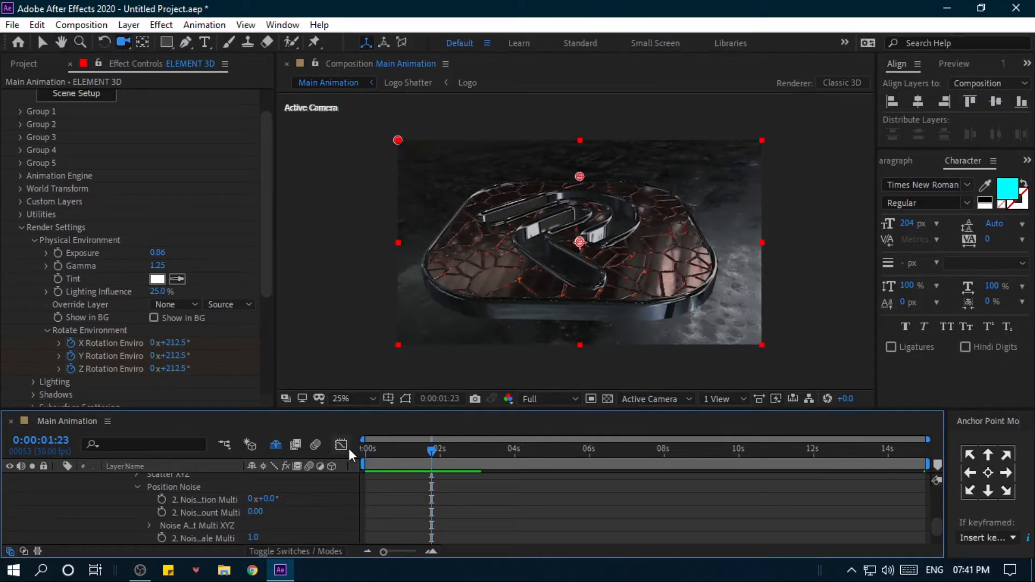
# - Reduce the X, Y and Z Rotation Environment end keyframes to 2 revolutions and preview from the start
pyautogui.moveTo(421, 451); pyautogui.dragTo(949, 456)
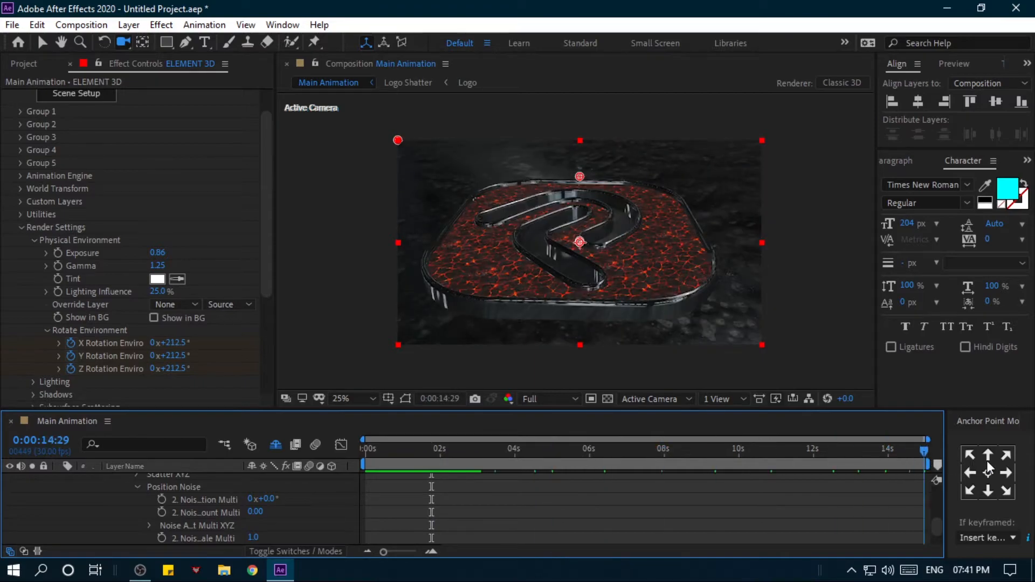
pyautogui.click(152, 343)
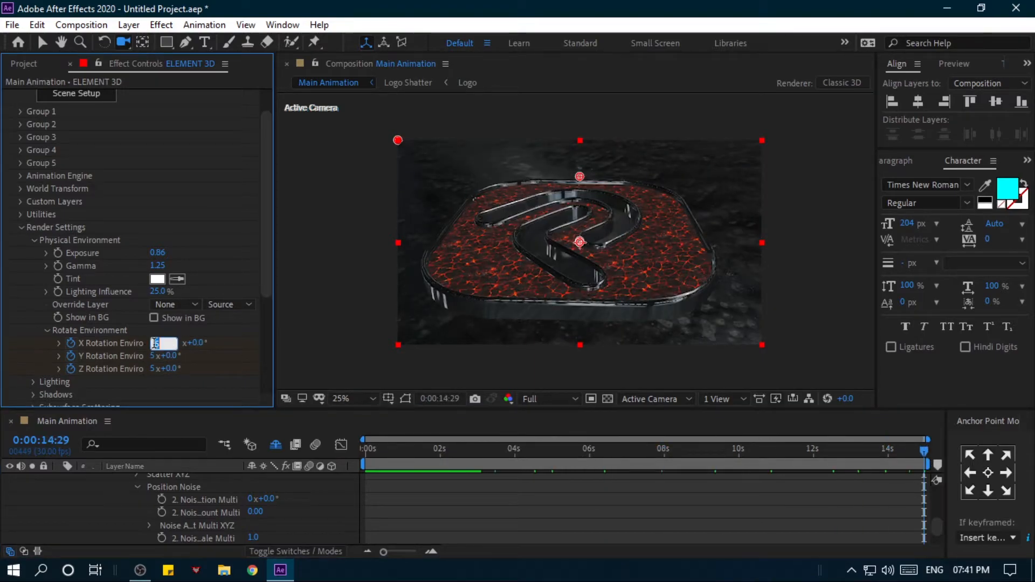
pyautogui.write('2')
pyautogui.click(153, 357)
pyautogui.write('2')
pyautogui.click(155, 368)
pyautogui.write('2')
pyautogui.press('Return')
pyautogui.moveTo(373, 449); pyautogui.dragTo(340, 448)
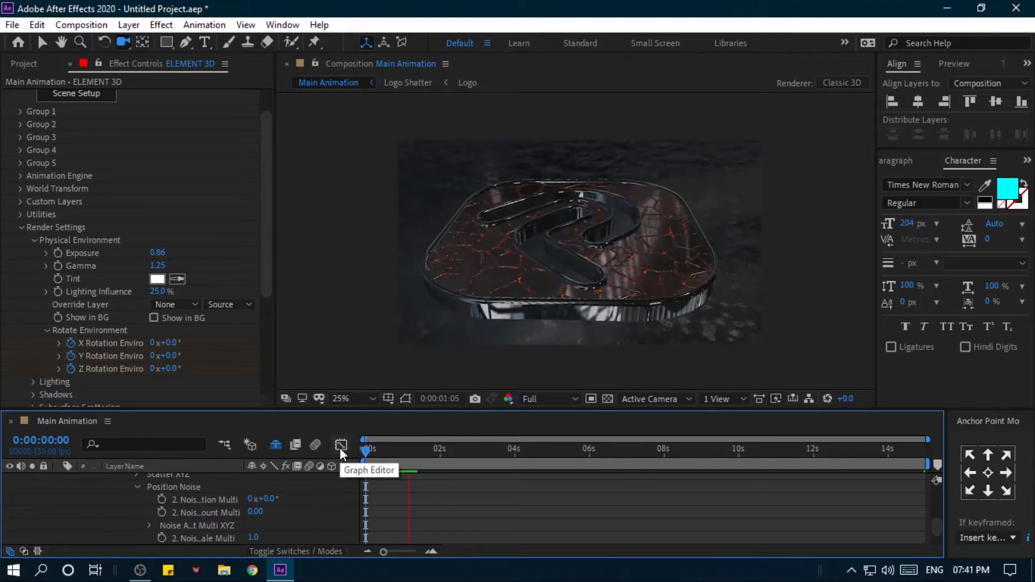
# - Set the X, Y and Z Rotation Environment values to 1 revolution at 0:00:14:29
pyautogui.moveTo(426, 448); pyautogui.dragTo(969, 451)
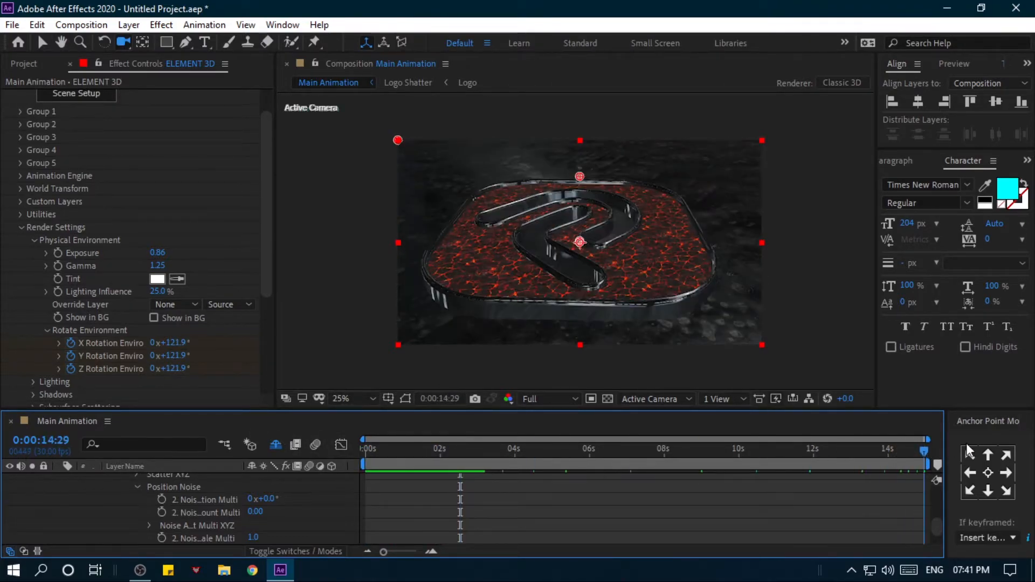
pyautogui.click(154, 343)
pyautogui.write('1')
pyautogui.press('Tab')
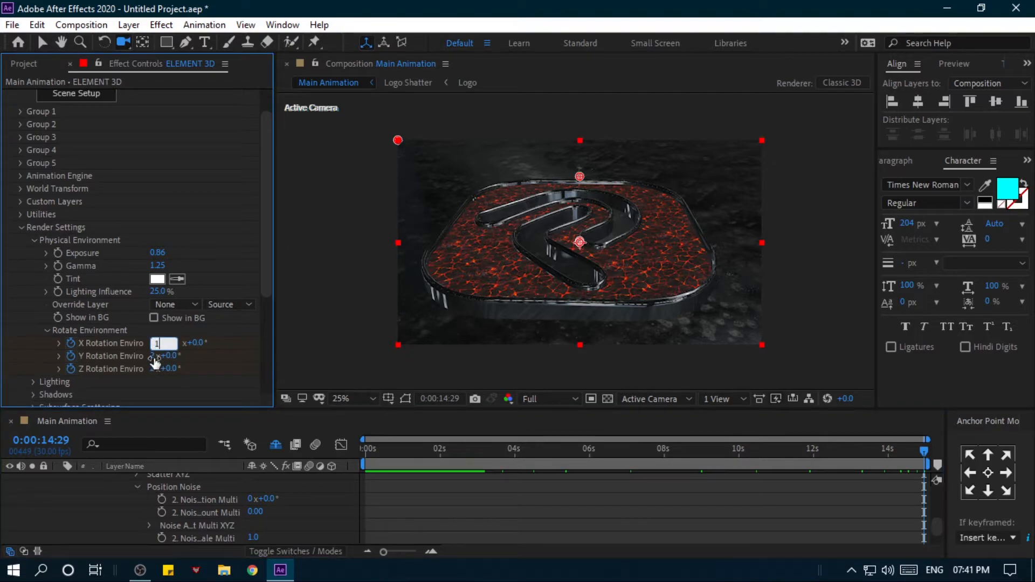
pyautogui.write('1')
pyautogui.press('Return')
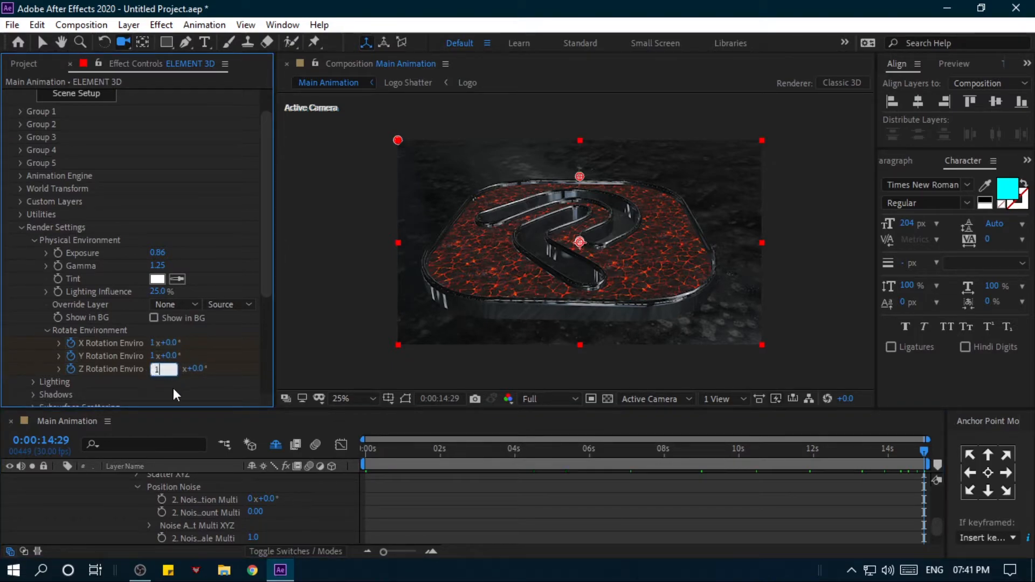
# - Preview the shatter animation and slower environment rotation from the start of the composition
pyautogui.click(372, 450)
pyautogui.moveTo(371, 451); pyautogui.dragTo(357, 448)
pyautogui.press('space')
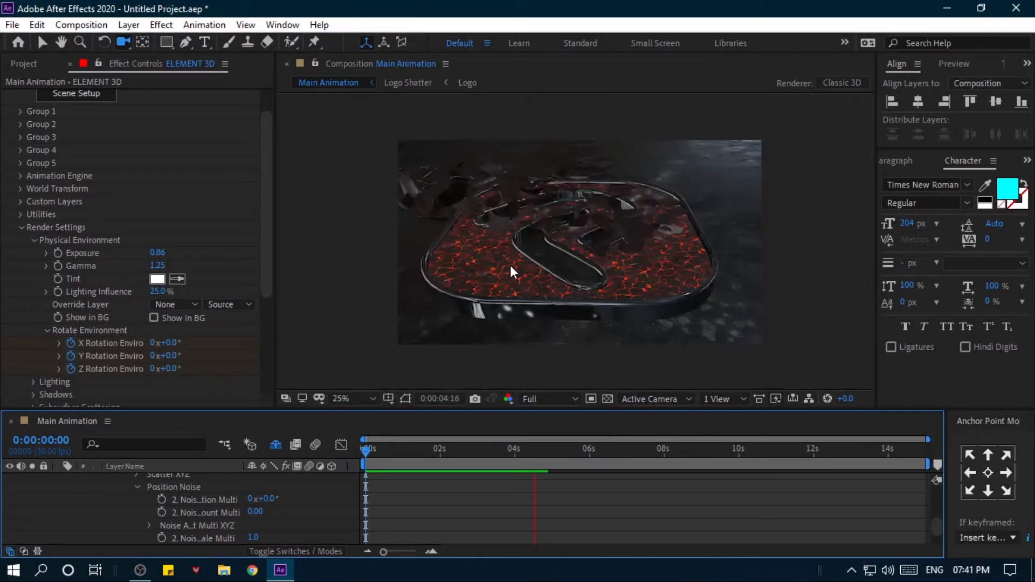
pyautogui.press('space')
pyautogui.moveTo(441, 451); pyautogui.dragTo(360, 445)
pyautogui.press('space')
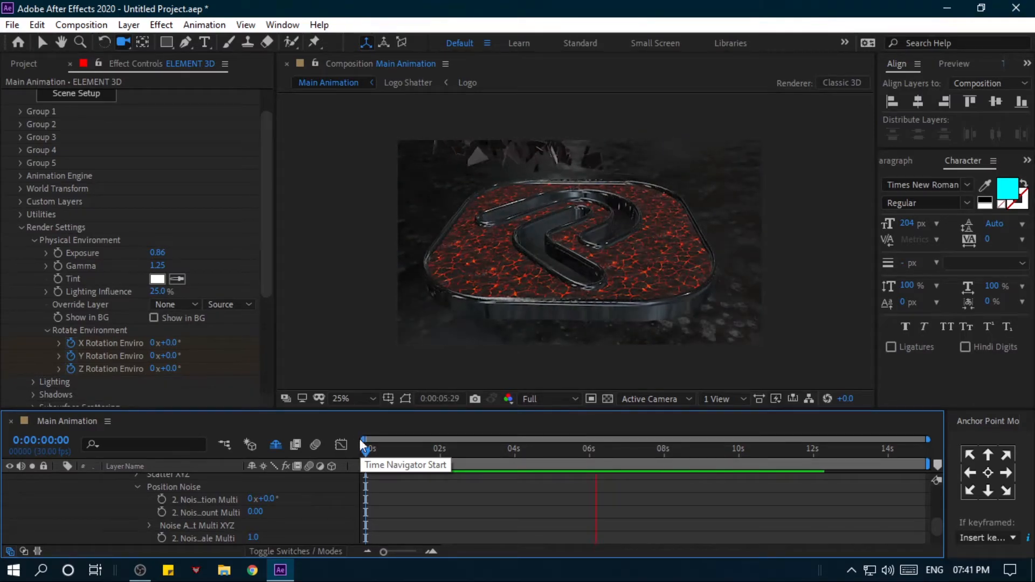
pyautogui.press('space')
# - Reveal the ELEMENT 3D layer's keyframes and move the last Animation keyframe to 0:00:08:00
pyautogui.moveTo(483, 449); pyautogui.dragTo(663, 449)
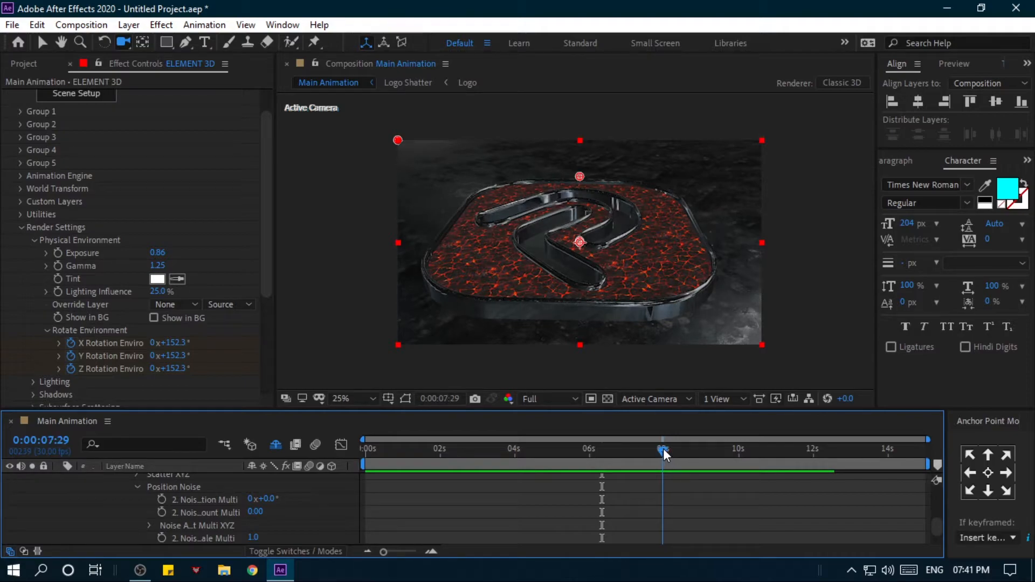
pyautogui.scroll(10, 150, 486)
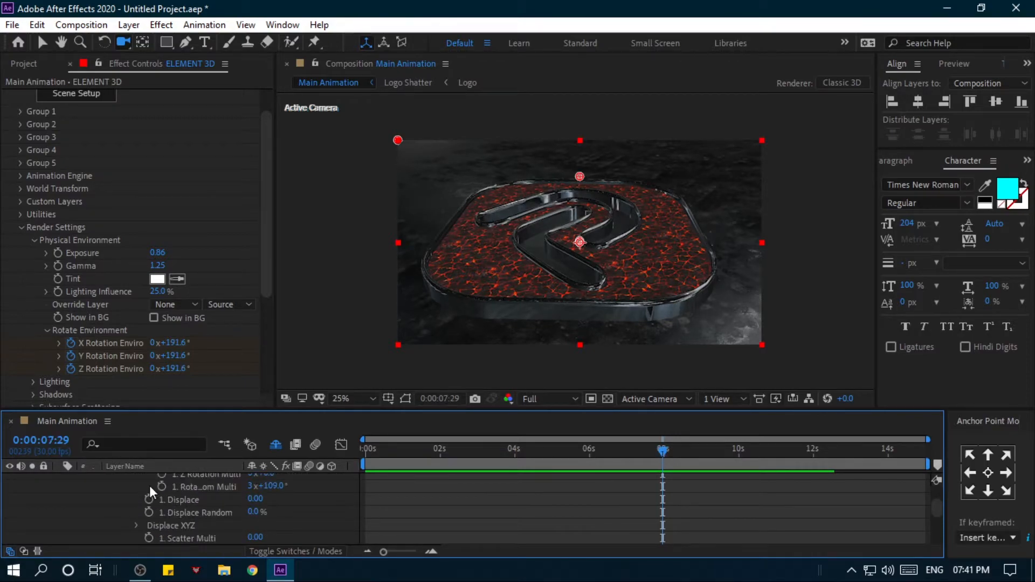
pyautogui.scroll(2, 150, 487)
pyautogui.click(150, 487)
pyautogui.press('u')
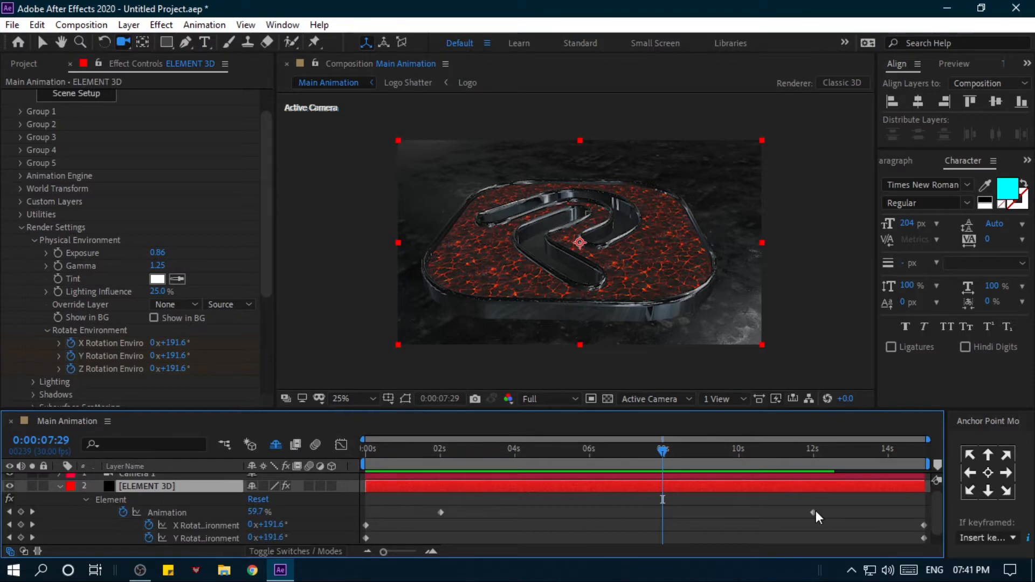
pyautogui.click(664, 446)
pyautogui.moveTo(813, 512); pyautogui.dragTo(663, 511)
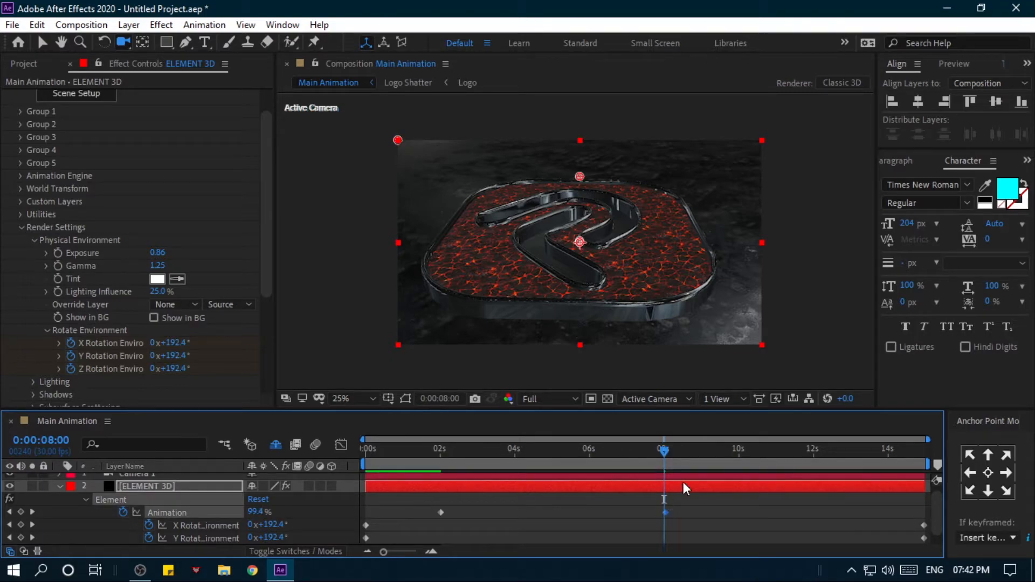
pyautogui.moveTo(664, 449); pyautogui.dragTo(431, 447)
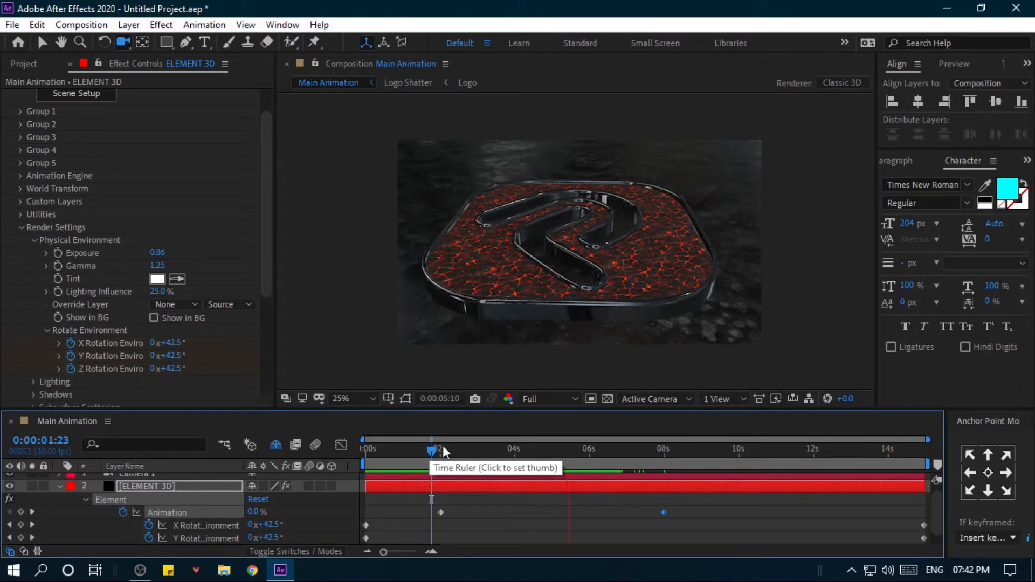
# - Move the last Animation keyframe to 0:00:06:00 and preview with the work area ending at 10 seconds
pyautogui.moveTo(601, 451)
pyautogui.mouseDown()
pyautogui.moveTo(523, 454)
pyautogui.moveTo(590, 462)
pyautogui.mouseUp()
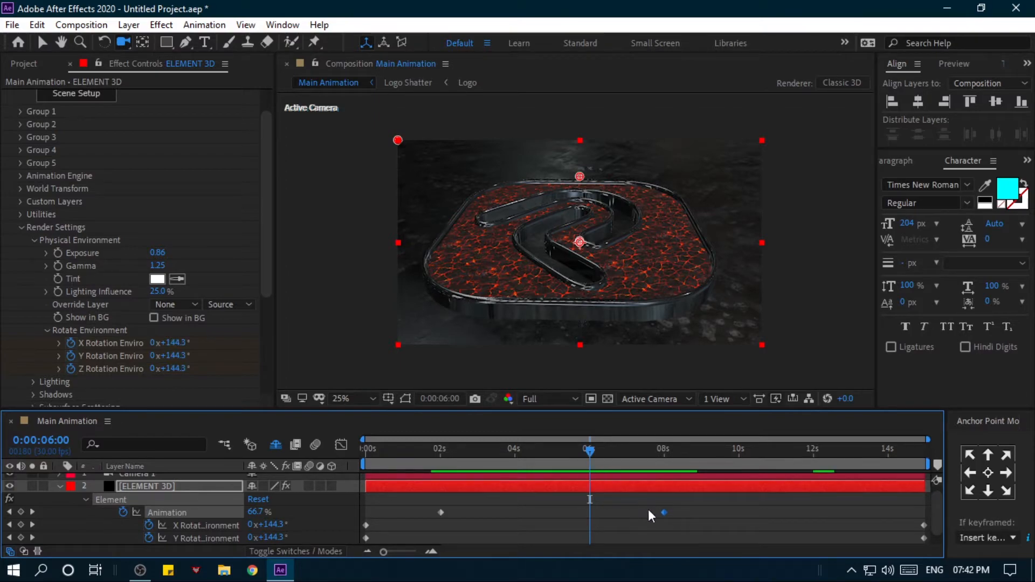
pyautogui.moveTo(664, 514); pyautogui.dragTo(590, 516)
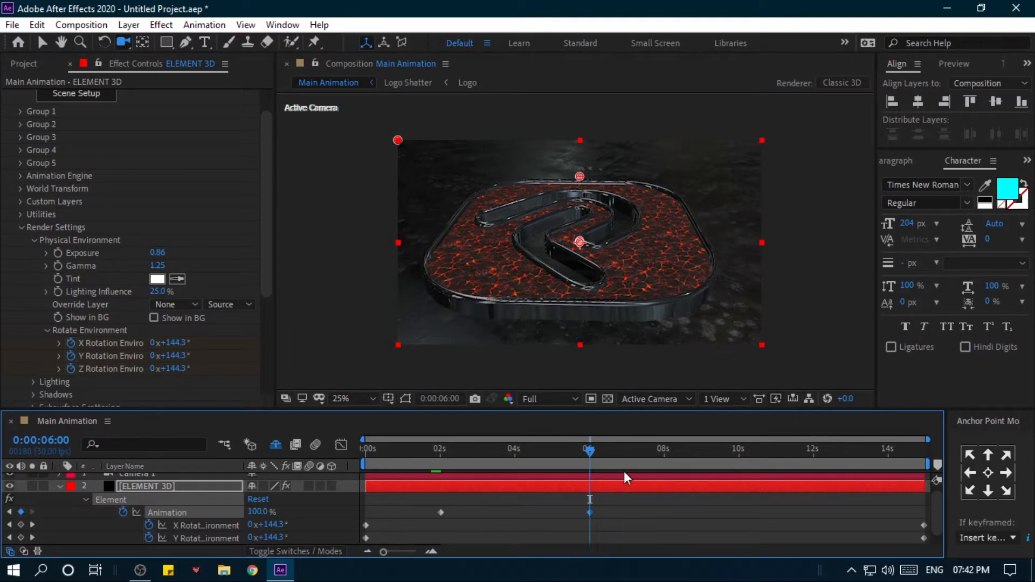
pyautogui.click(739, 455)
pyautogui.press('n')
pyautogui.moveTo(715, 451); pyautogui.dragTo(358, 461)
pyautogui.press('space')
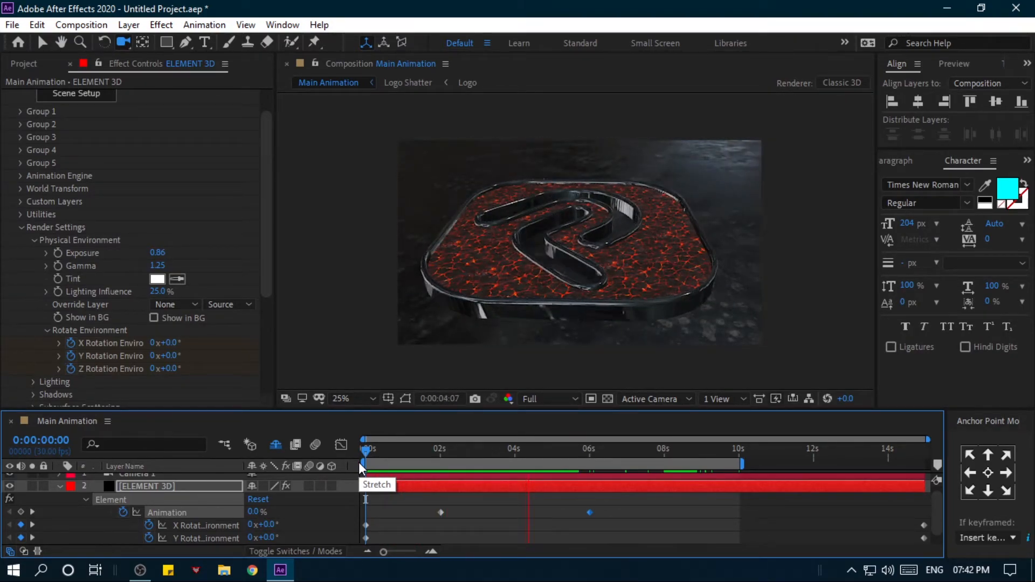
# - Move the last Animation keyframe to 10 seconds and check the slower shatter from about 2 seconds
pyautogui.moveTo(603, 451)
pyautogui.mouseDown()
pyautogui.moveTo(550, 451)
pyautogui.moveTo(589, 451)
pyautogui.mouseUp()
pyautogui.moveTo(590, 513); pyautogui.dragTo(740, 513)
pyautogui.click(441, 455)
pyautogui.press('space')
pyautogui.press('space')
pyautogui.click(441, 455)
pyautogui.moveTo(441, 455); pyautogui.dragTo(504, 455)
# - Extend the work area to the end of the composition and preview the shatter from just before 2 seconds
pyautogui.moveTo(742, 464); pyautogui.dragTo(934, 465)
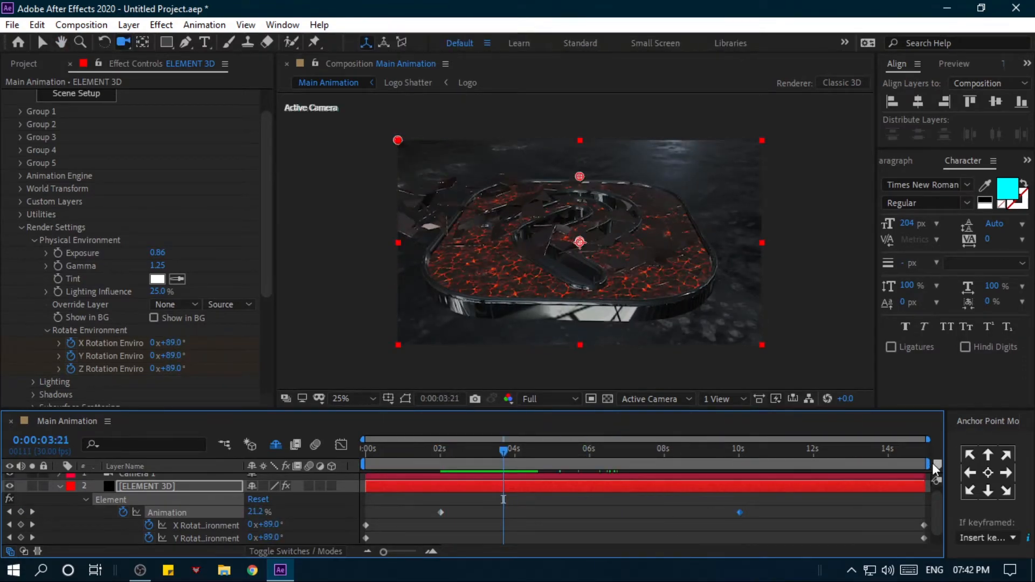
pyautogui.press('space')
pyautogui.moveTo(504, 449); pyautogui.dragTo(436, 448)
pyautogui.press('space')
# - Move the last Animation keyframe to 8 seconds and preview the shatter from about 2 seconds
pyautogui.press('space')
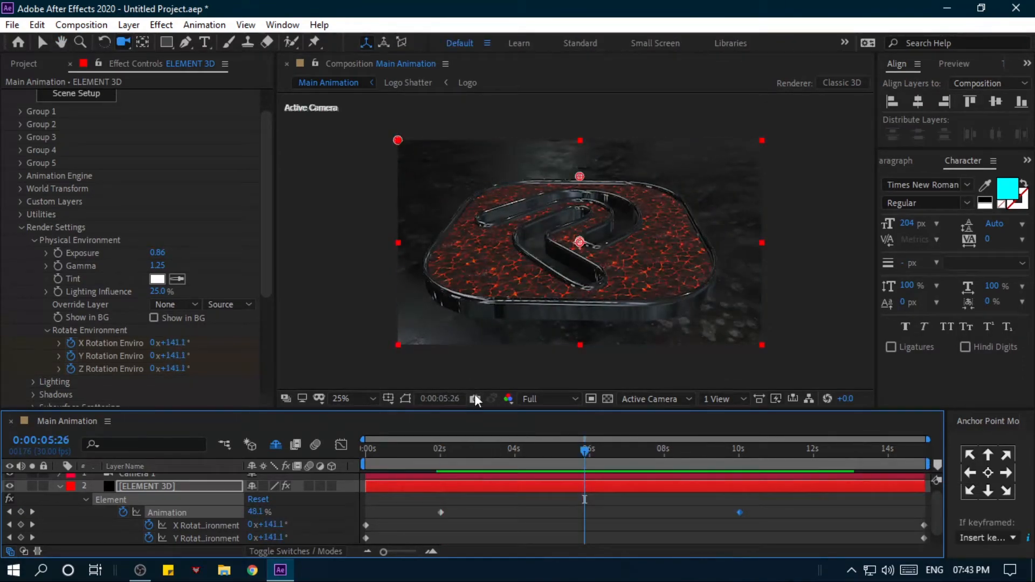
pyautogui.click(663, 451)
pyautogui.moveTo(739, 513); pyautogui.dragTo(664, 513)
pyautogui.moveTo(662, 452); pyautogui.dragTo(437, 451)
pyautogui.press('space')
pyautogui.press('space')
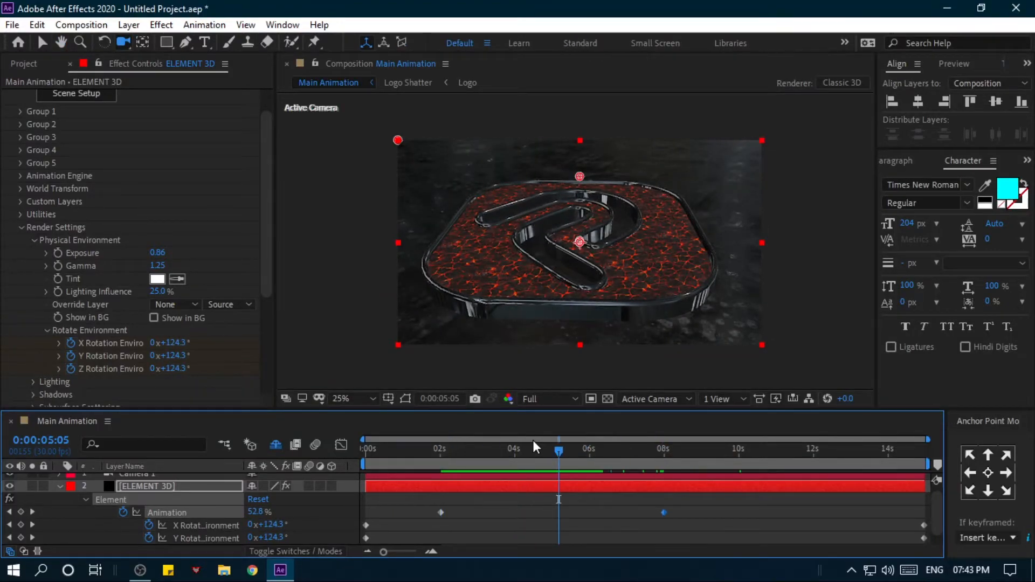
# - Try the Single Light and Spot Blue presets for Add Lighting in the ELEMENT 3D layer's Render Settings
pyautogui.click(144, 486)
pyautogui.scroll(-3, 82, 332)
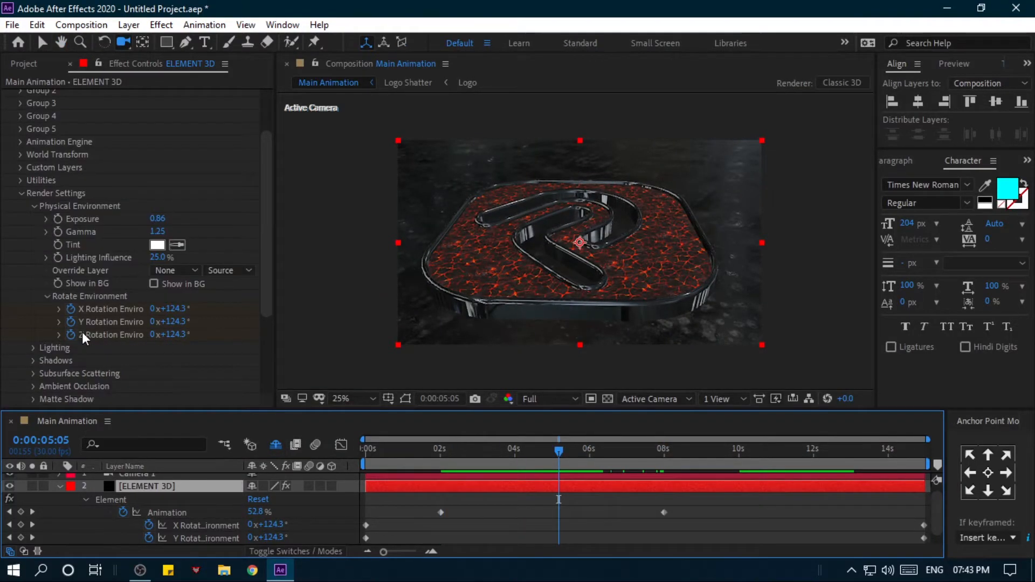
pyautogui.click(34, 206)
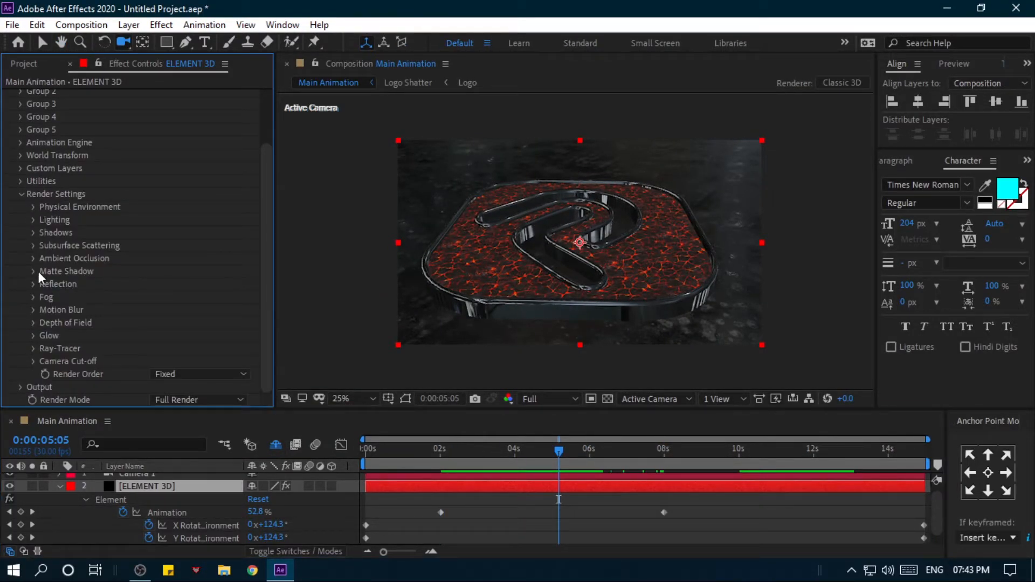
pyautogui.click(32, 220)
pyautogui.click(189, 259)
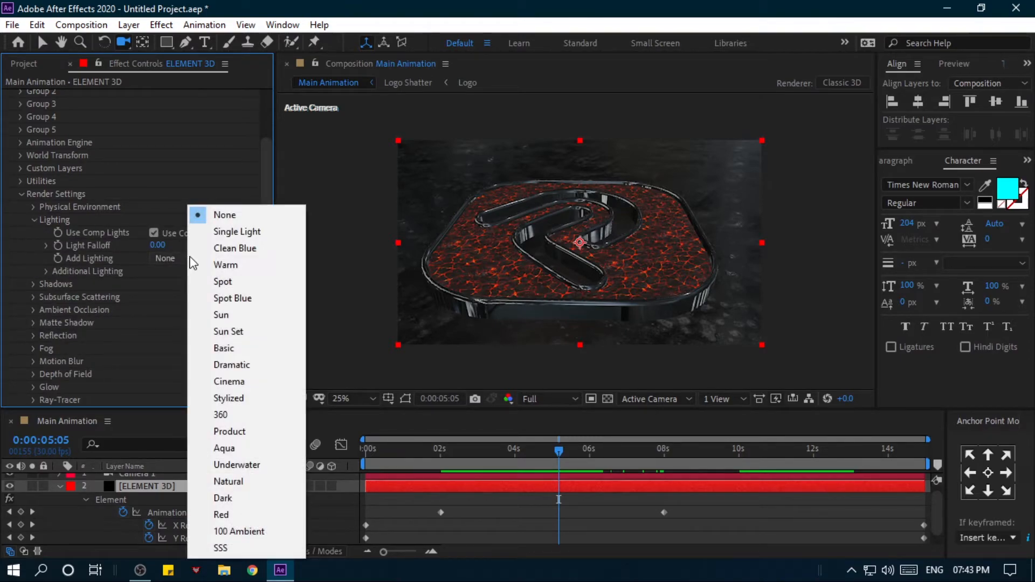
pyautogui.click(209, 233)
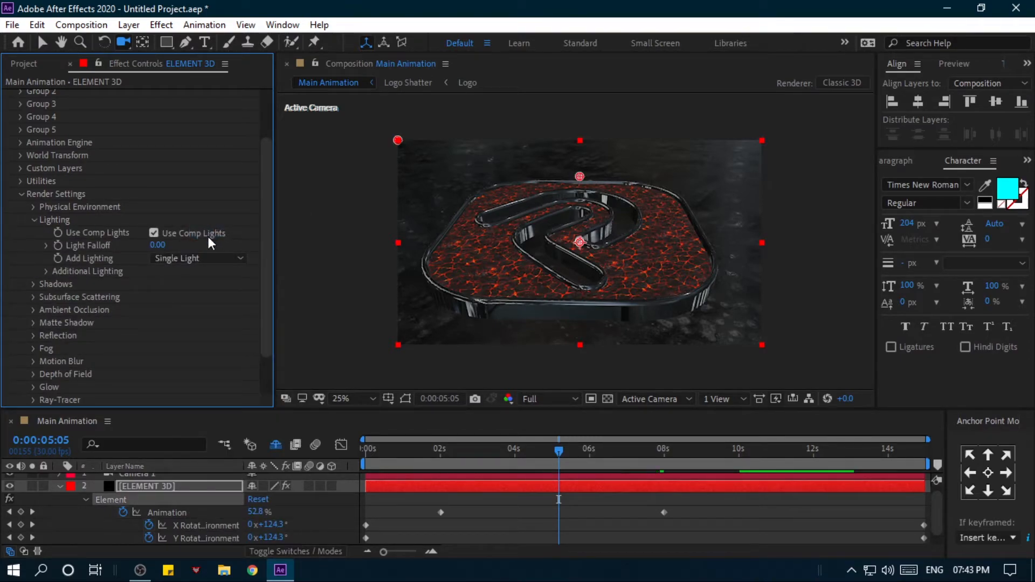
pyautogui.click(199, 260)
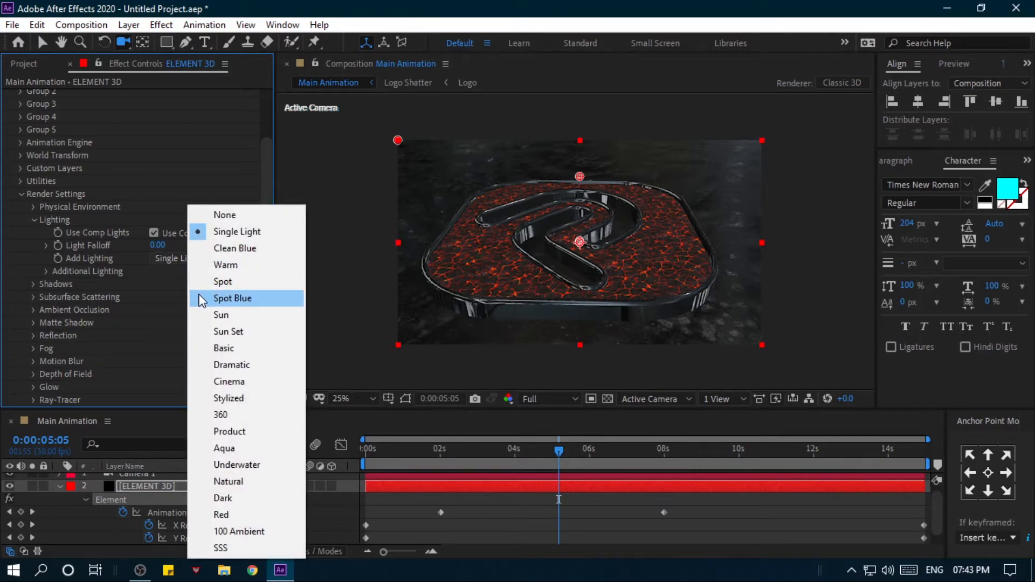
pyautogui.click(202, 299)
# - Try the Dramatic and Cinema presets for Add Lighting, and settle on Spot Blue
pyautogui.click(195, 259)
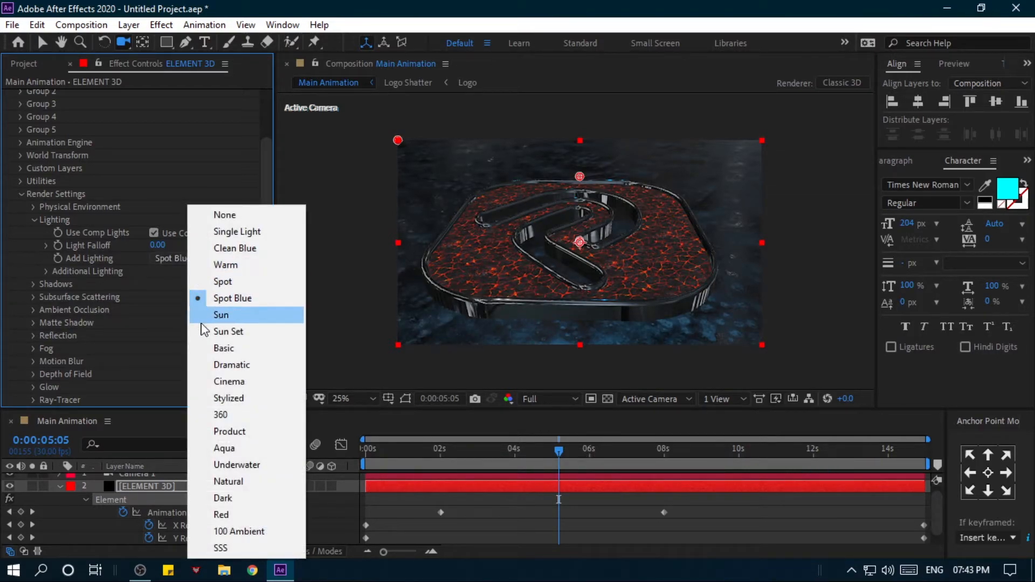
pyautogui.click(222, 364)
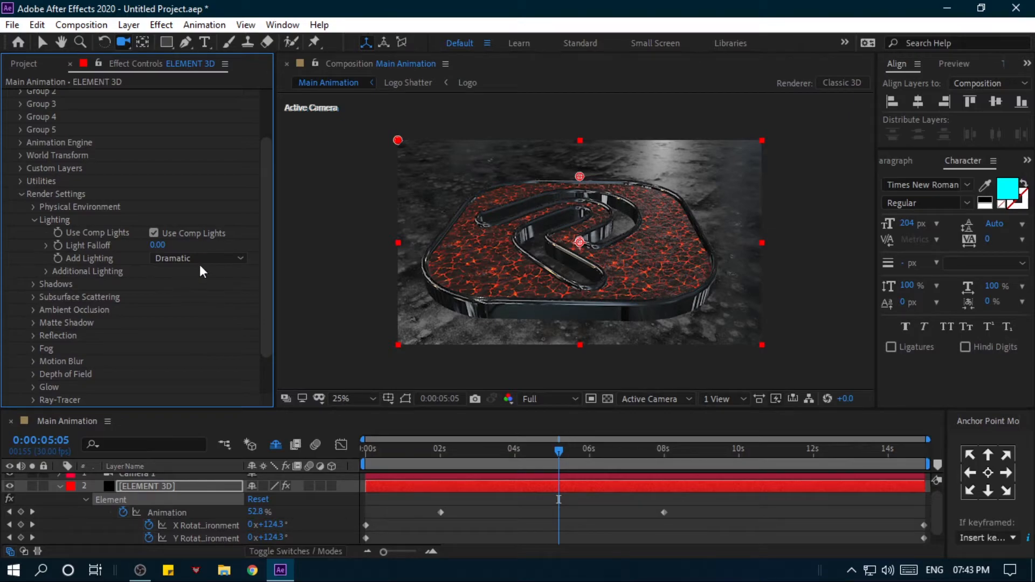
pyautogui.click(200, 265)
pyautogui.click(229, 383)
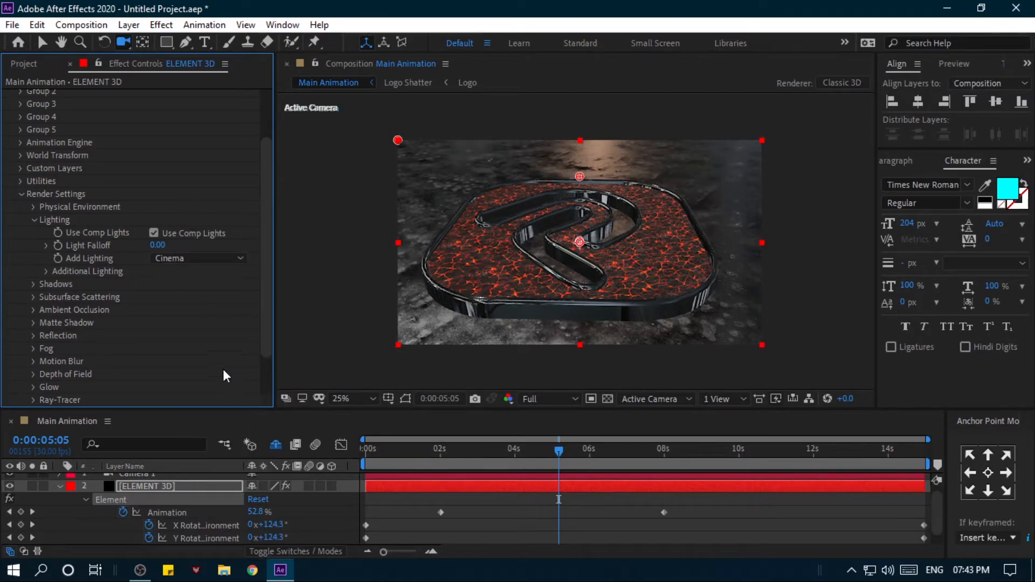
pyautogui.click(199, 259)
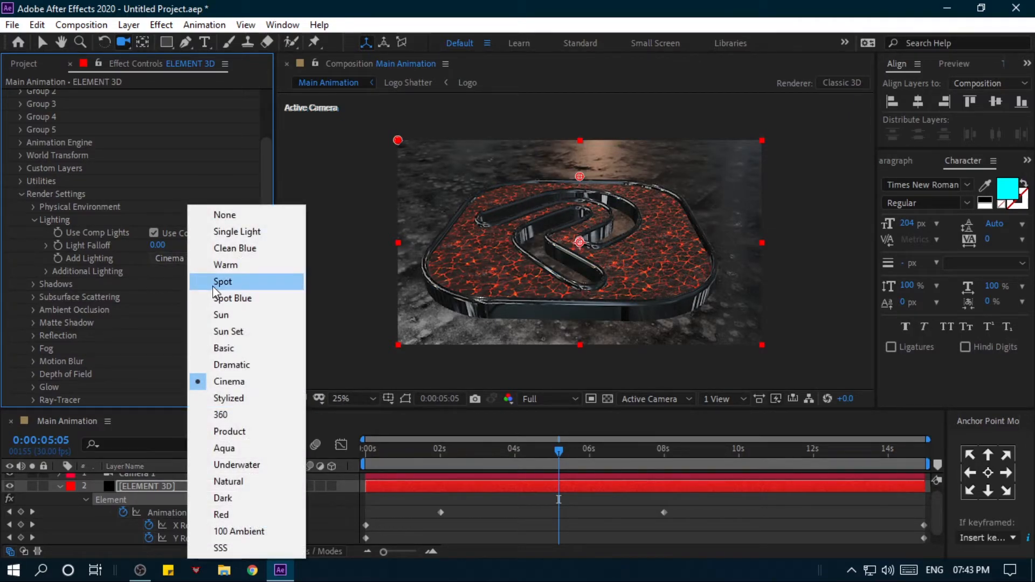
pyautogui.click(226, 299)
pyautogui.moveTo(673, 304)
pyautogui.mouseDown()
pyautogui.moveTo(625, 303)
pyautogui.moveTo(658, 341)
pyautogui.moveTo(640, 293)
pyautogui.moveTo(669, 302)
pyautogui.mouseUp()
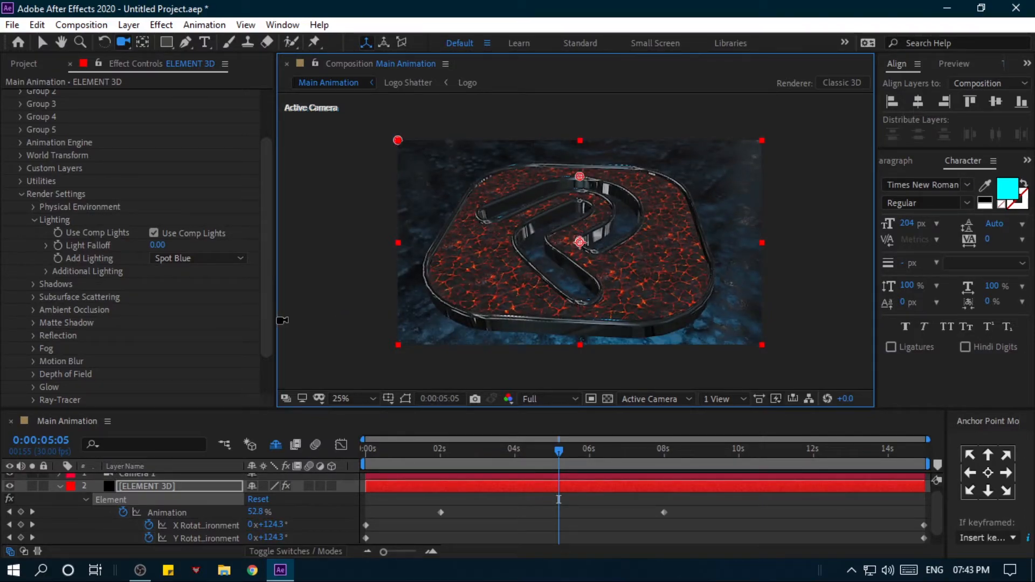
# - Enable Ambient Occlusion on the ELEMENT 3D layer and set the SSAO Intensity to 20
pyautogui.click(35, 219)
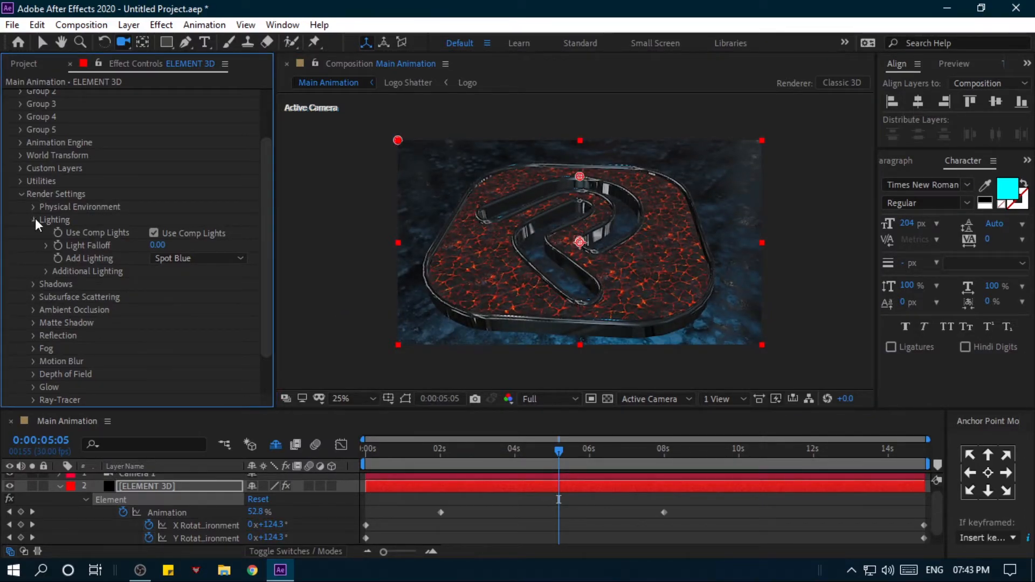
pyautogui.click(34, 258)
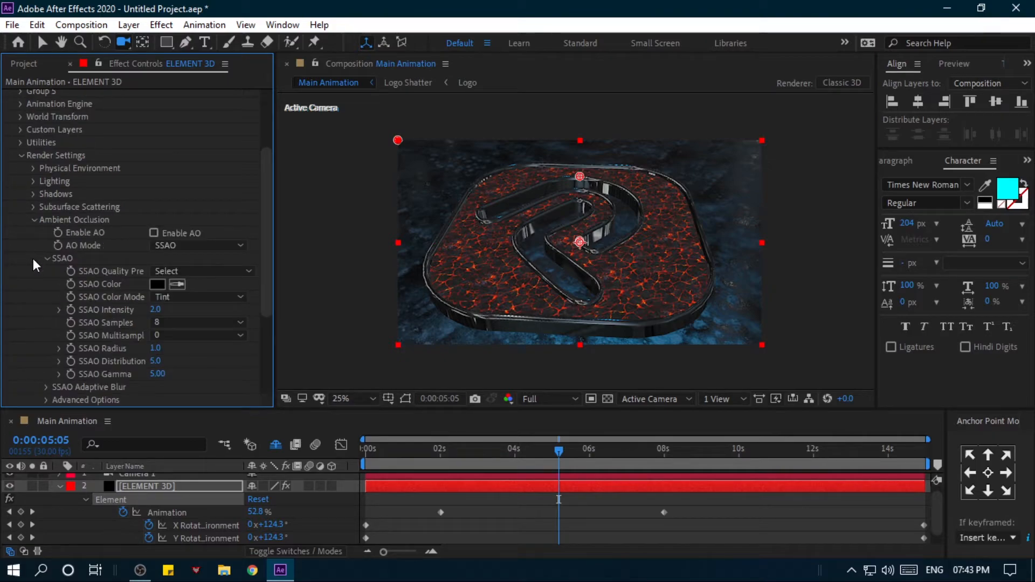
pyautogui.click(154, 233)
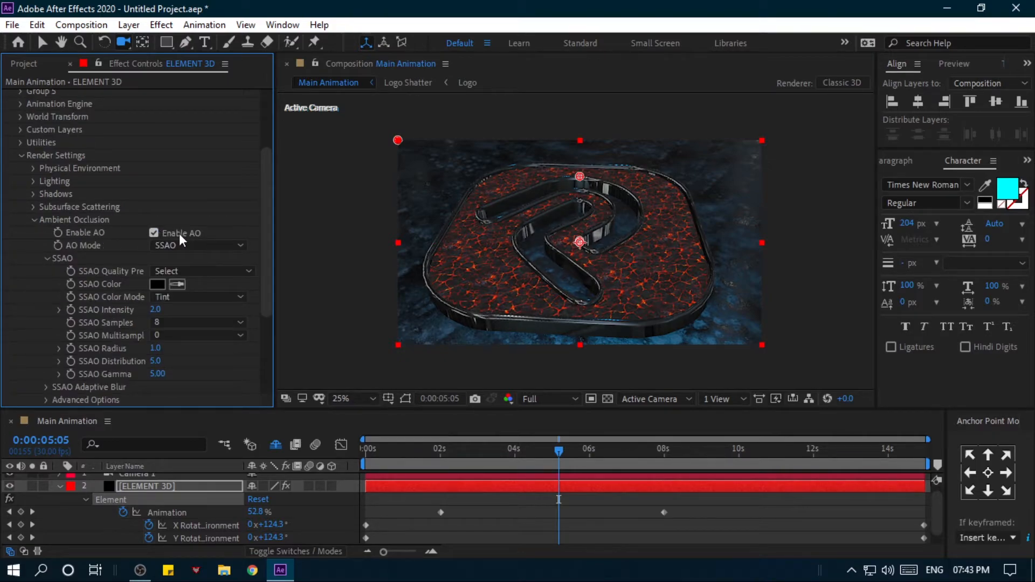
pyautogui.click(156, 309)
pyautogui.press('Return')
pyautogui.moveTo(156, 309); pyautogui.dragTo(271, 306)
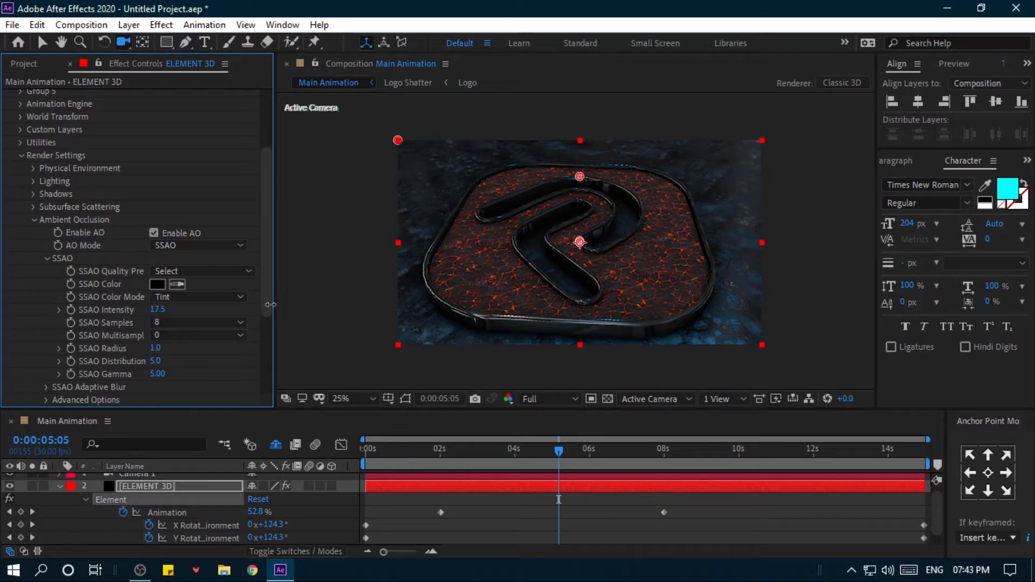
pyautogui.click(161, 310)
pyautogui.moveTo(549, 283)
pyautogui.mouseDown()
pyautogui.moveTo(526, 284)
pyautogui.moveTo(503, 306)
pyautogui.moveTo(495, 261)
pyautogui.moveTo(552, 281)
pyautogui.mouseUp()
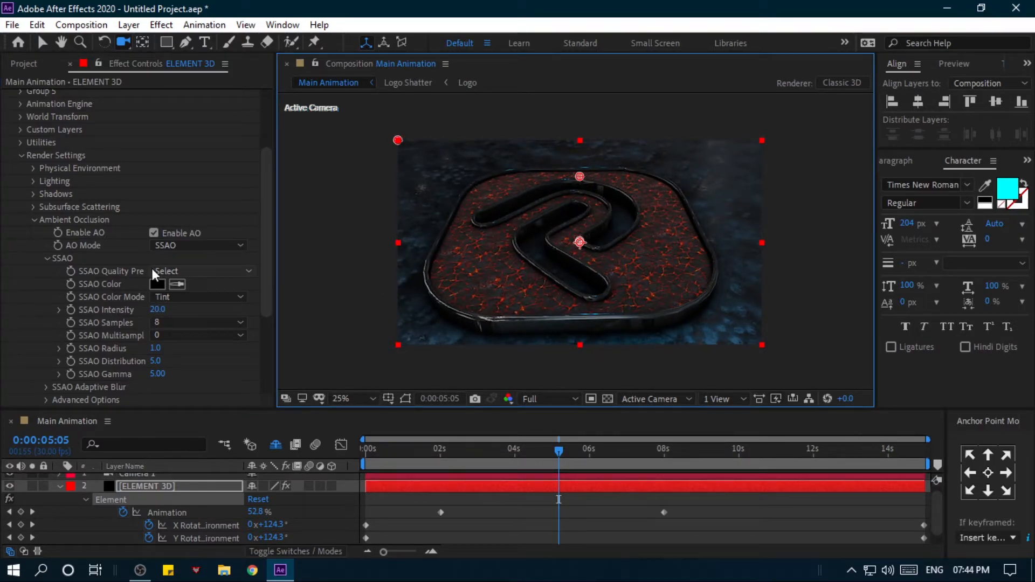
# - Collapse the Render Settings and the ELEMENT 3D layer's properties, and check the shatter up to 0:00:03:18
pyautogui.click(510, 449)
pyautogui.moveTo(509, 449); pyautogui.dragTo(446, 474)
pyautogui.moveTo(582, 302); pyautogui.dragTo(645, 340)
pyautogui.click(34, 220)
pyautogui.click(21, 195)
pyautogui.click(59, 486)
pyautogui.moveTo(377, 452); pyautogui.dragTo(501, 452)
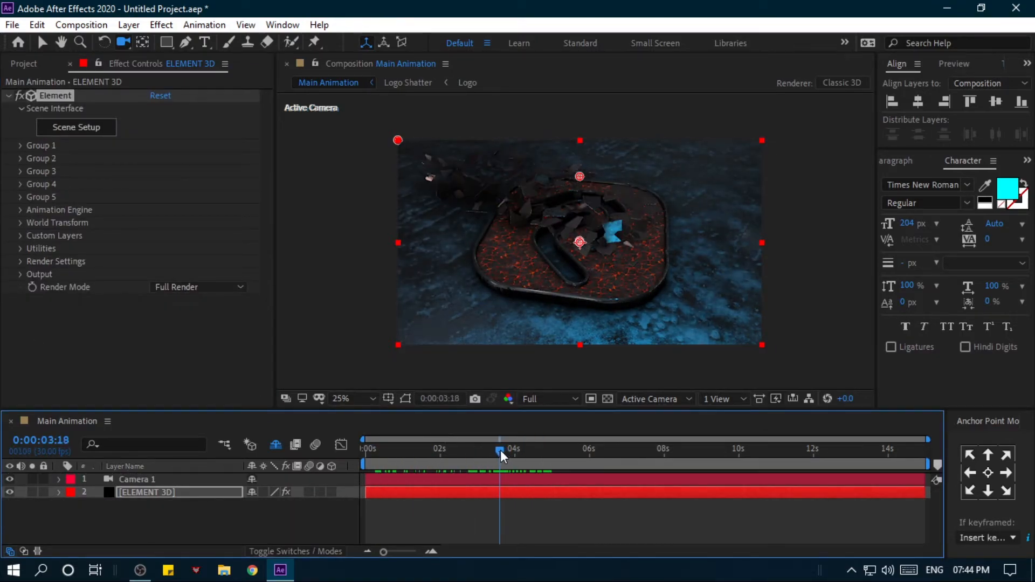
pyautogui.press('.')
pyautogui.press('.')
# - Apply the Change to Color effect to the ELEMENT 3D layer
pyautogui.click(205, 491)
pyautogui.click(20, 274)
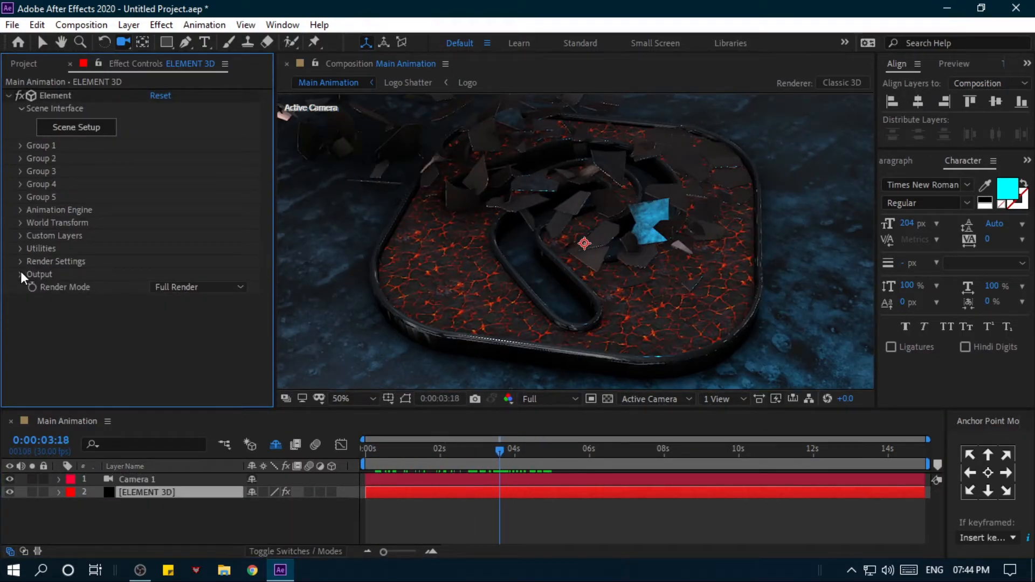
pyautogui.hotkey('ctrl', 'space')
pyautogui.write('ch')
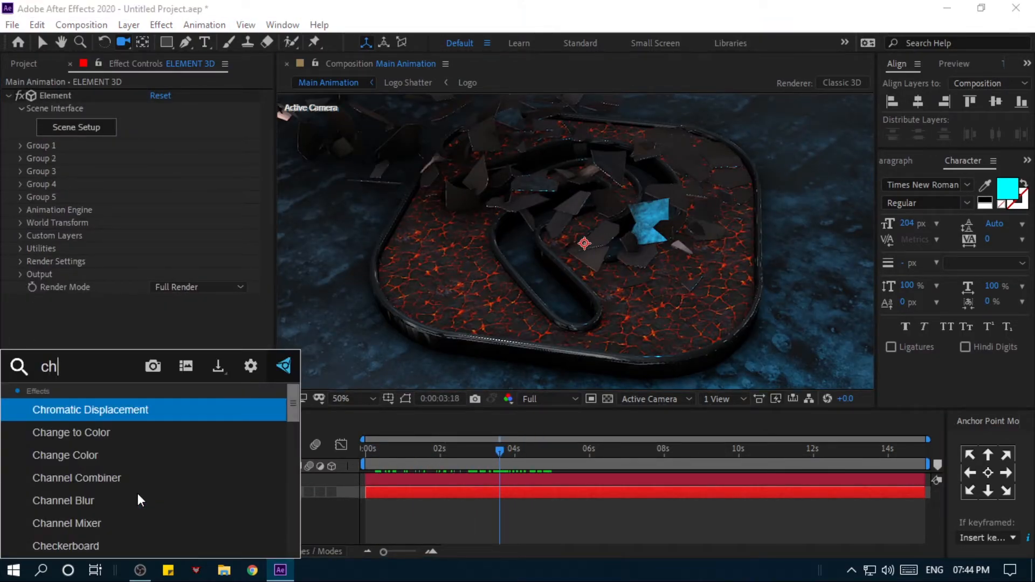
pyautogui.write('ange')
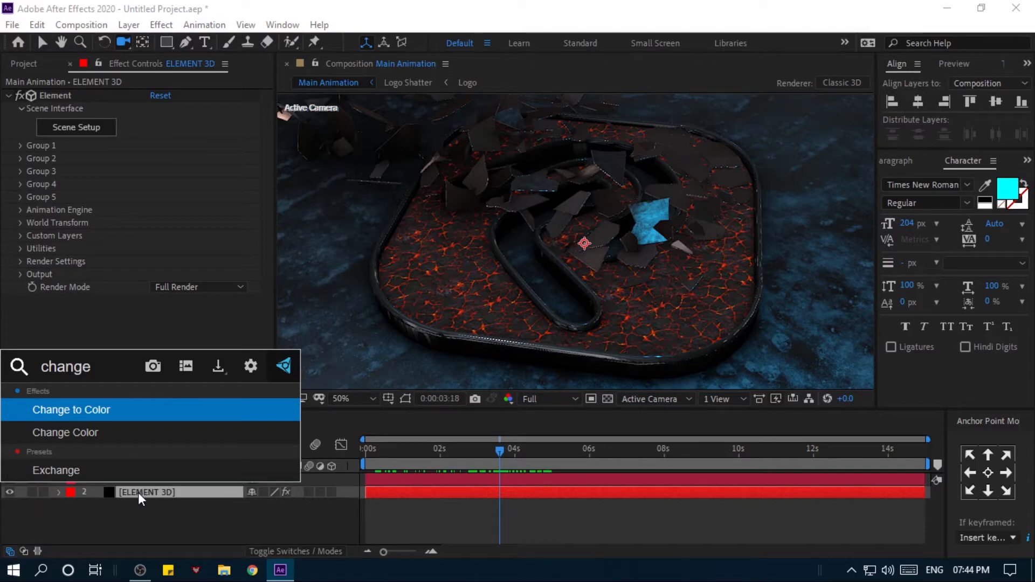
pyautogui.click(120, 410)
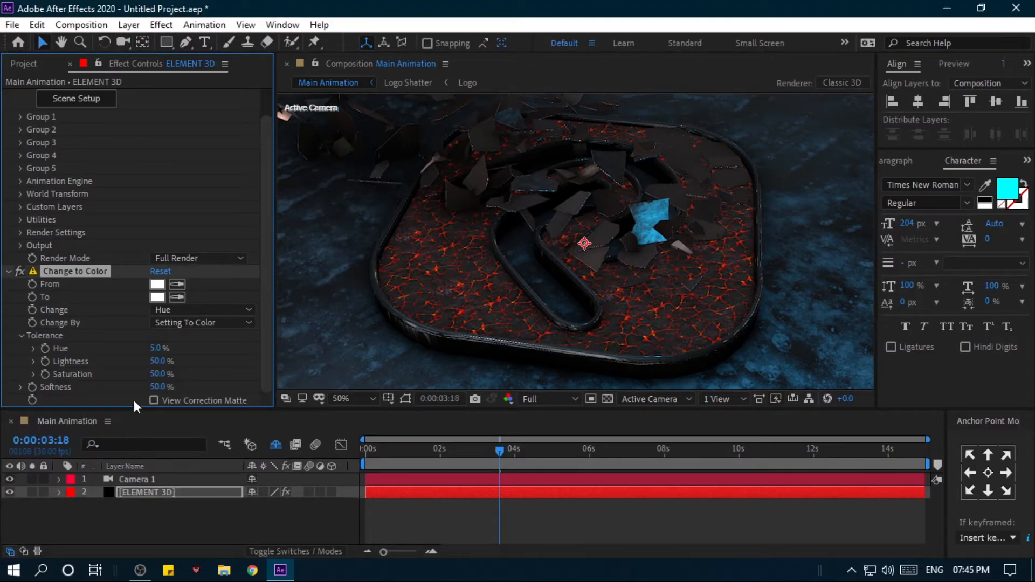
# - Set Change to Color's From colour to red FF0000 and its To colour to turquoise 00FFD2
pyautogui.click(157, 285)
pyautogui.click(632, 346)
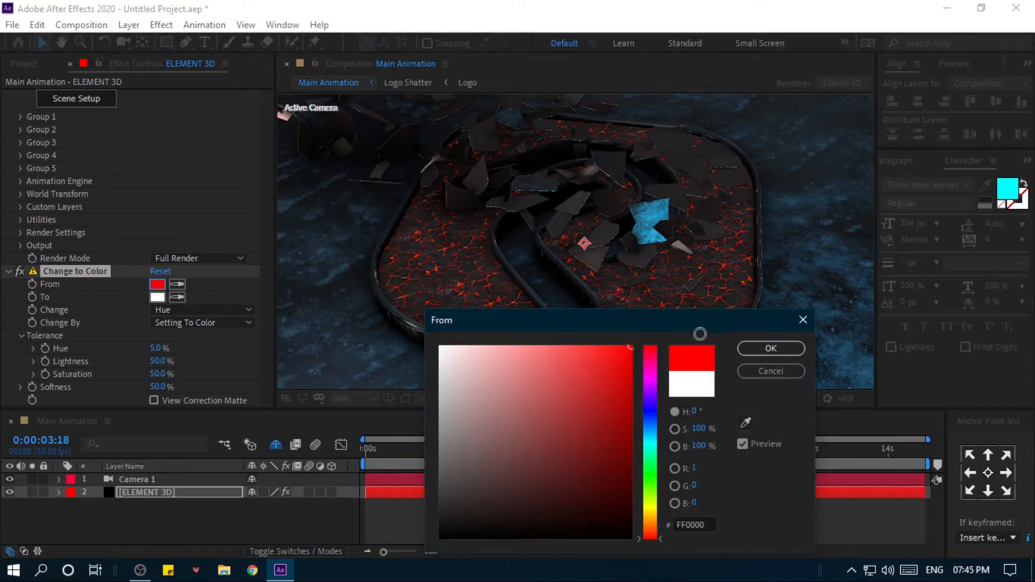
pyautogui.click(771, 350)
pyautogui.click(156, 297)
pyautogui.moveTo(607, 365); pyautogui.dragTo(661, 449)
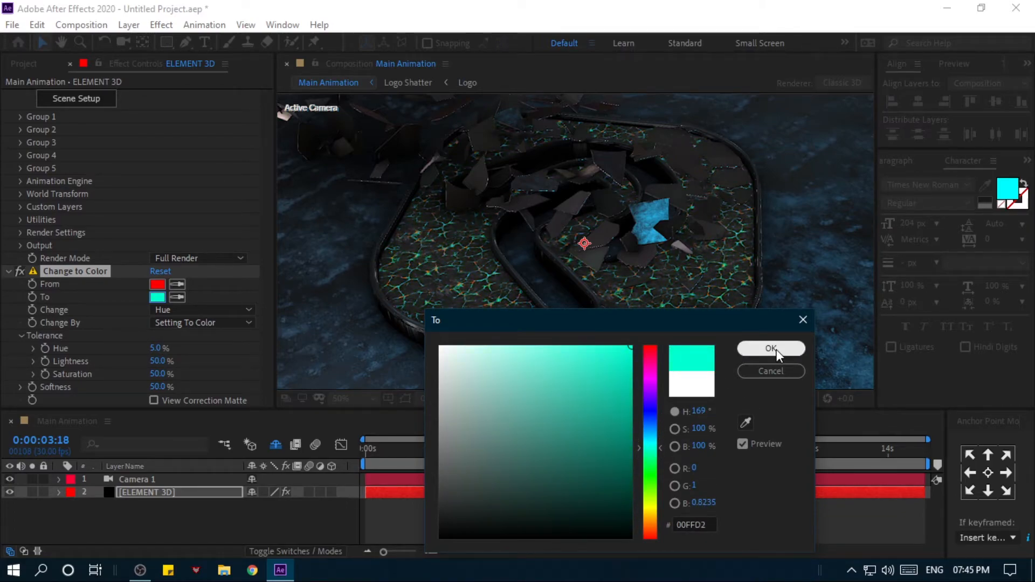
pyautogui.click(769, 349)
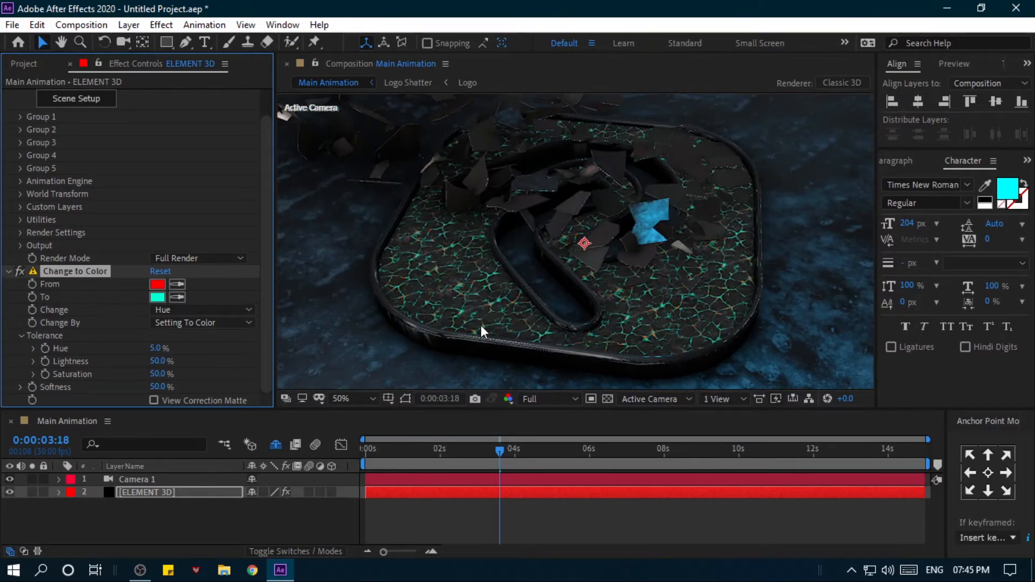
# - Compare the picture with the ELEMENT 3D layer hidden and shown, and duplicate the layer at 0:00:03:17
pyautogui.click(151, 494)
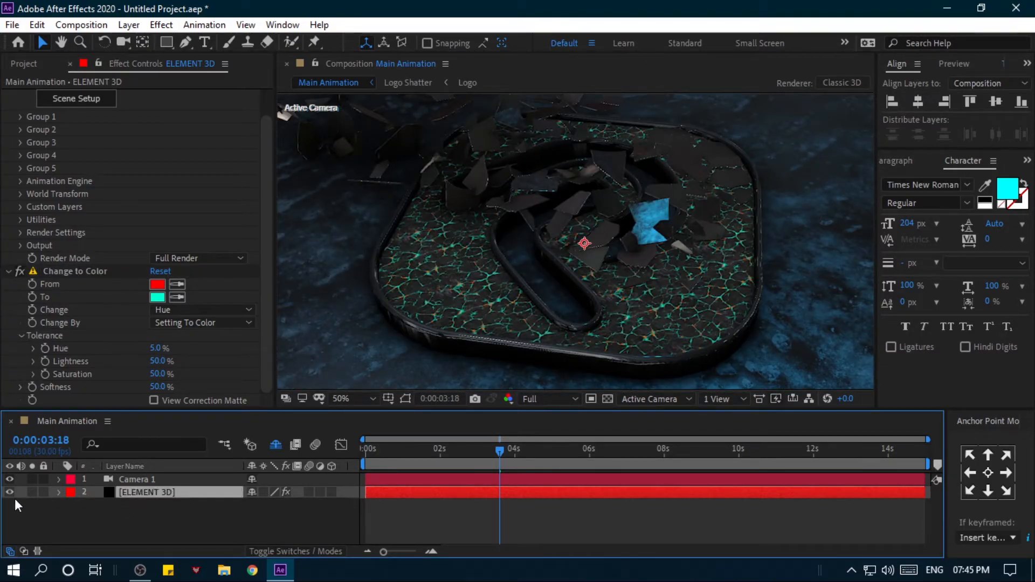
pyautogui.click(8, 497)
pyautogui.click(8, 495)
pyautogui.click(8, 495)
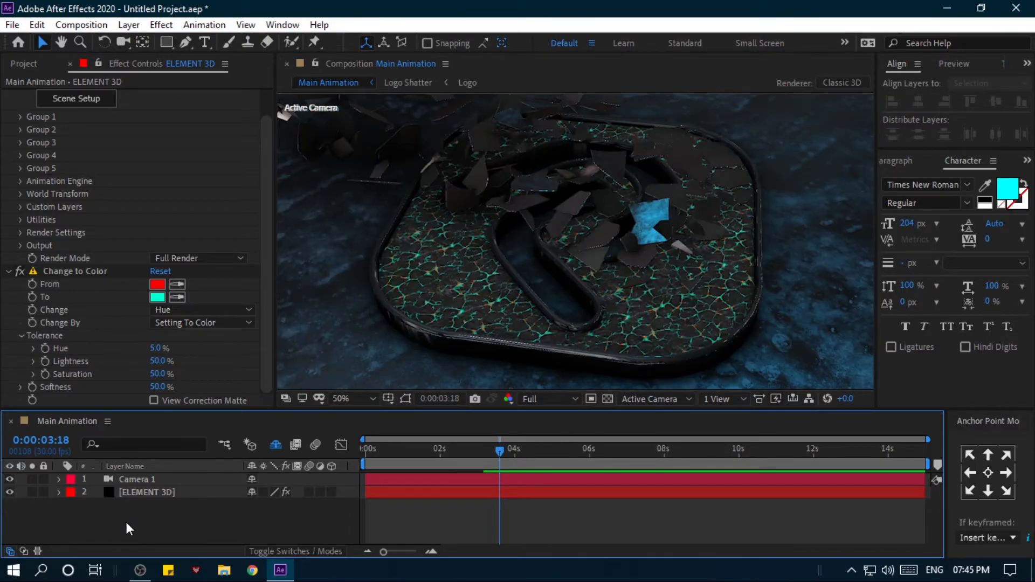
pyautogui.moveTo(502, 460)
pyautogui.mouseDown()
pyautogui.moveTo(435, 452)
pyautogui.moveTo(498, 455)
pyautogui.mouseUp()
pyautogui.click(185, 492)
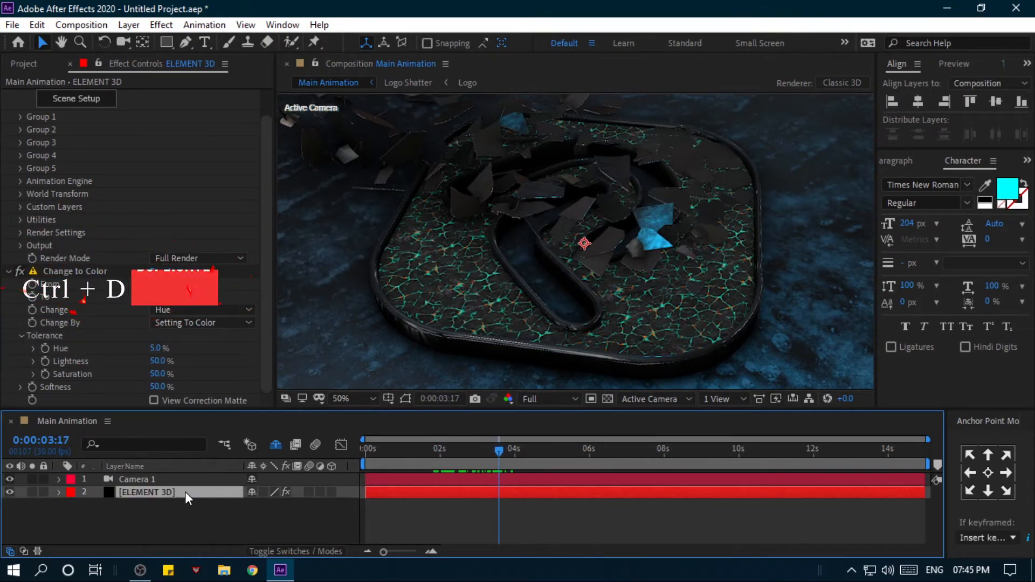
pyautogui.hotkey('ctrl', 'd')
# - Set the Output of the upper ELEMENT 3D copy to show only the Illumination pass
pyautogui.click(166, 517)
pyautogui.click(166, 492)
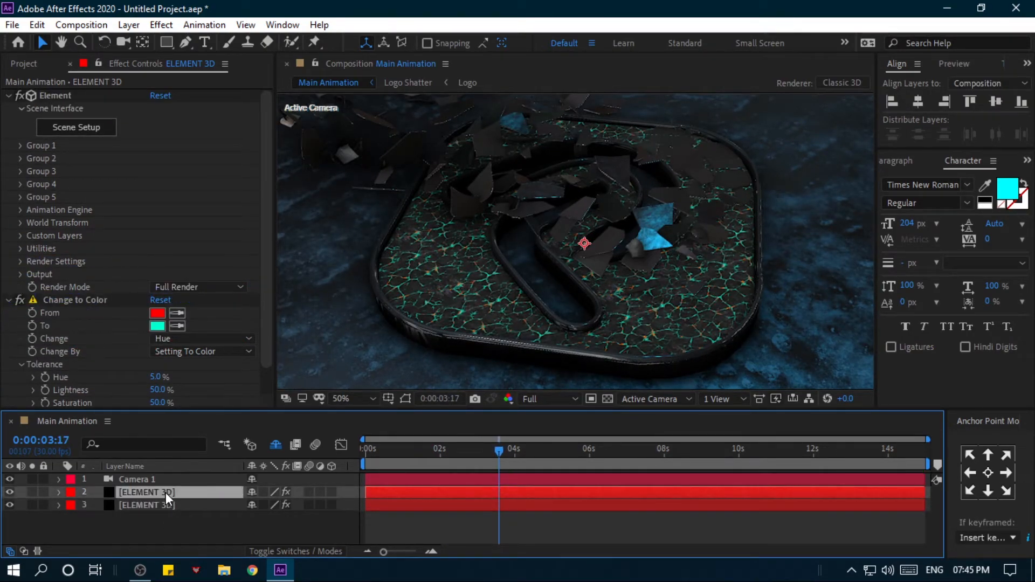
pyautogui.scroll(-1, 21, 269)
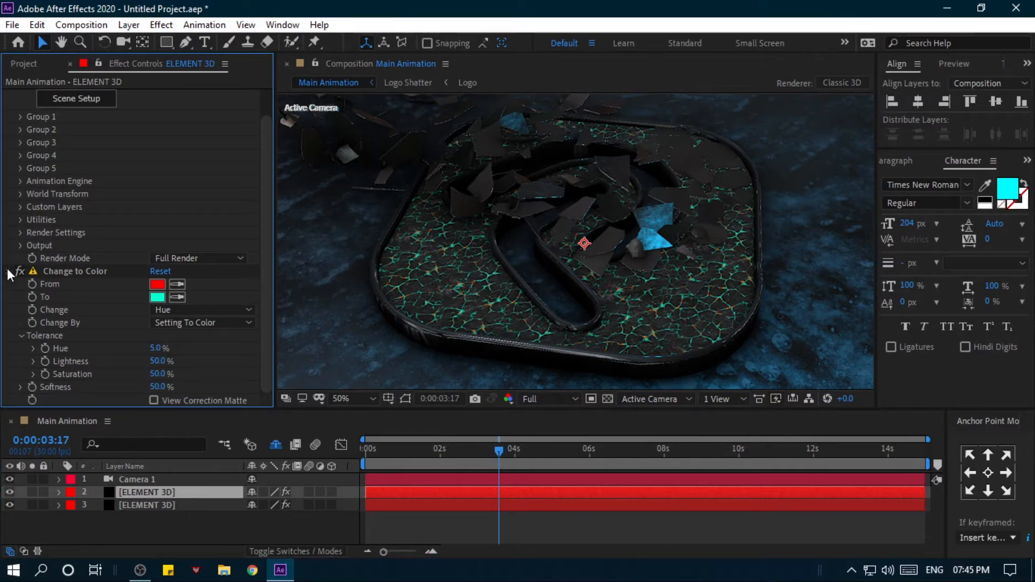
pyautogui.click(7, 273)
pyautogui.click(20, 275)
pyautogui.scroll(-2, 108, 279)
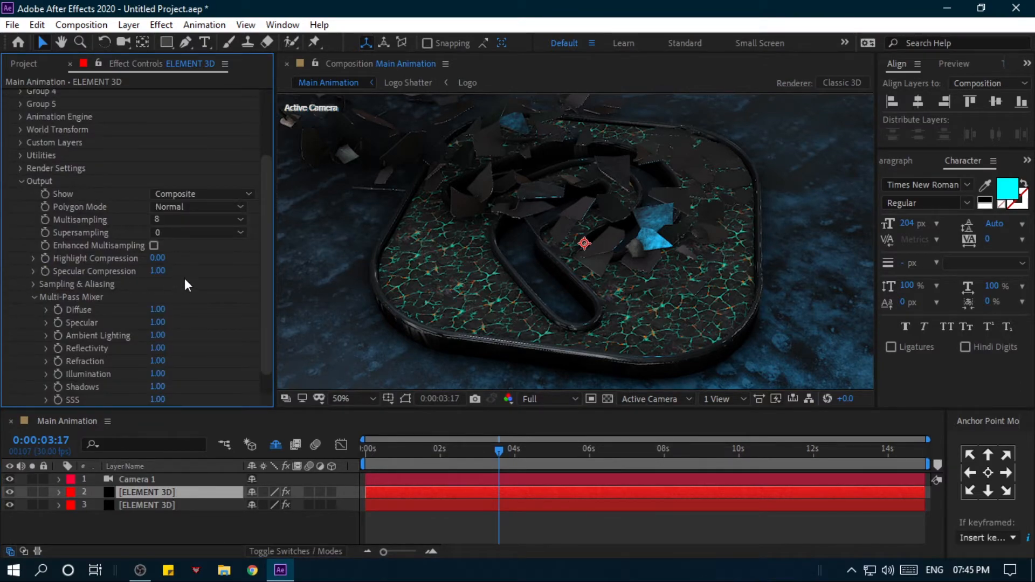
pyautogui.click(190, 195)
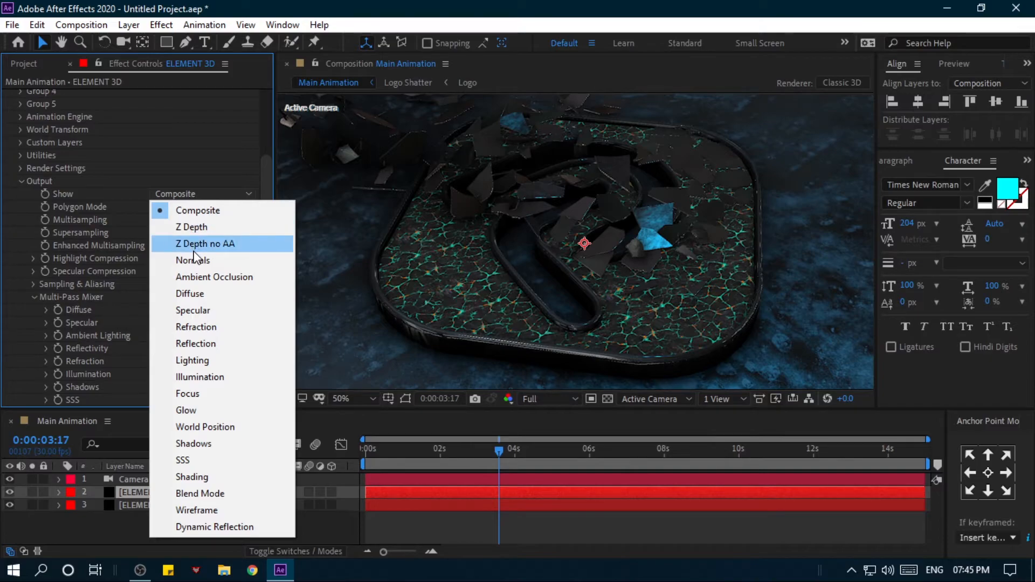
pyautogui.click(194, 377)
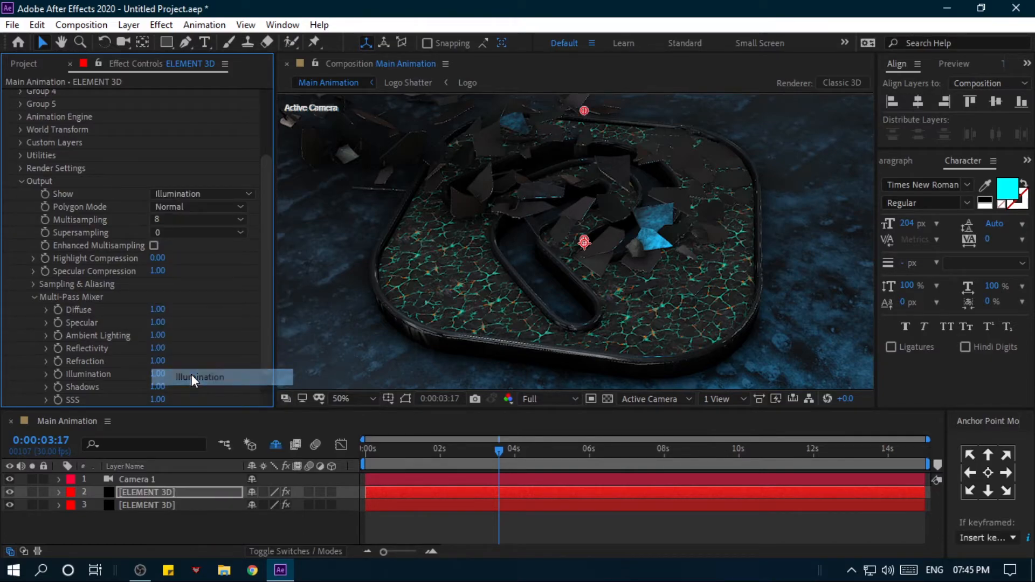
pyautogui.click(22, 181)
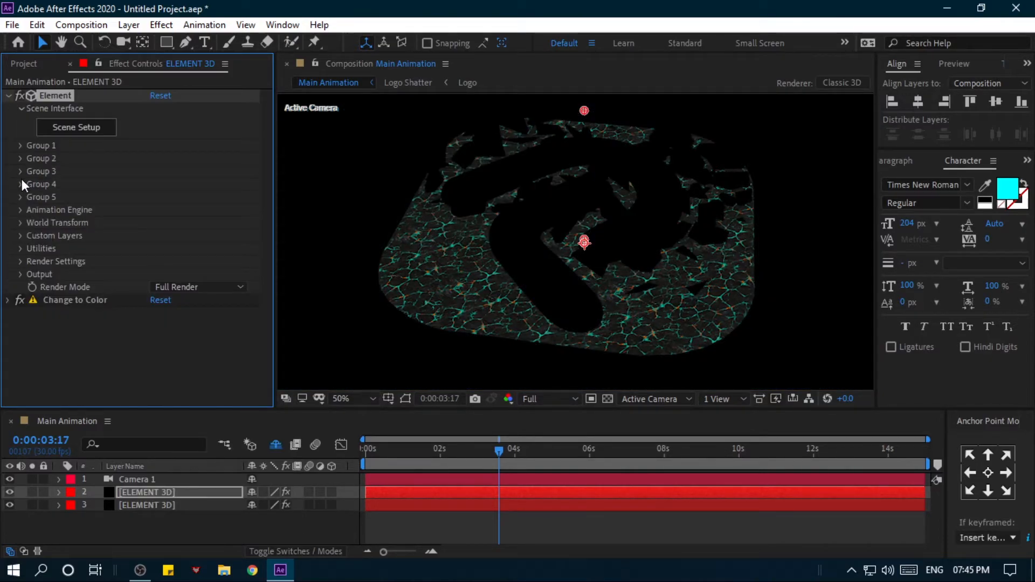
# - Add Curves to the upper ELEMENT 3D layer and pull down the midtones of its RGB and Red curves
pyautogui.click(154, 487)
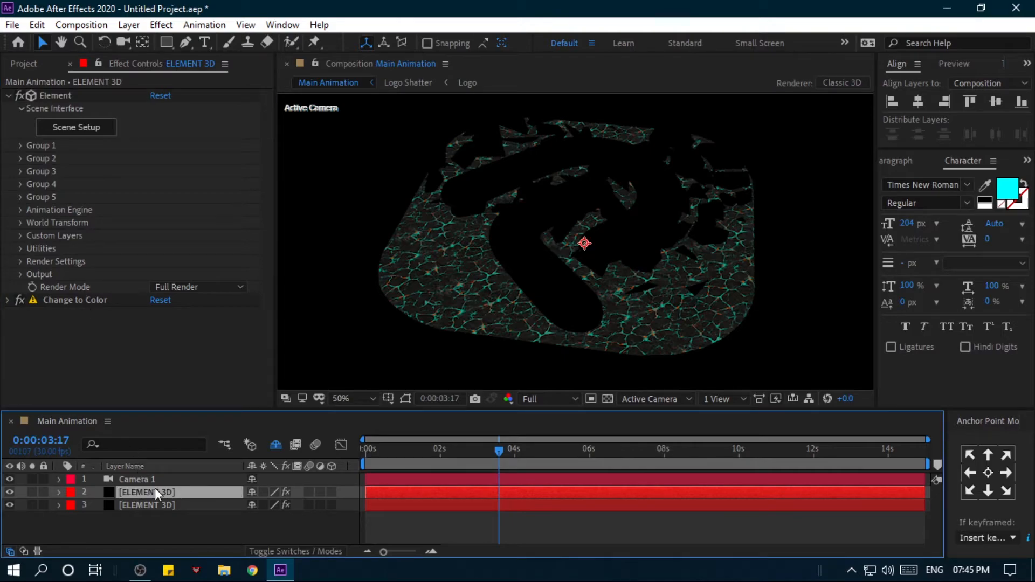
pyautogui.hotkey('ctrl', 'space')
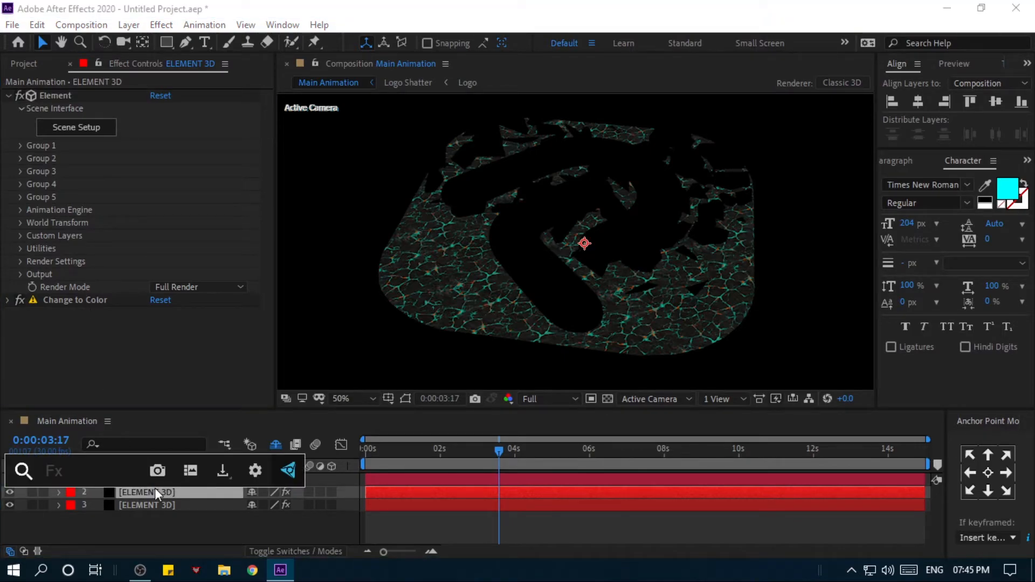
pyautogui.write('cu')
pyautogui.press('Return')
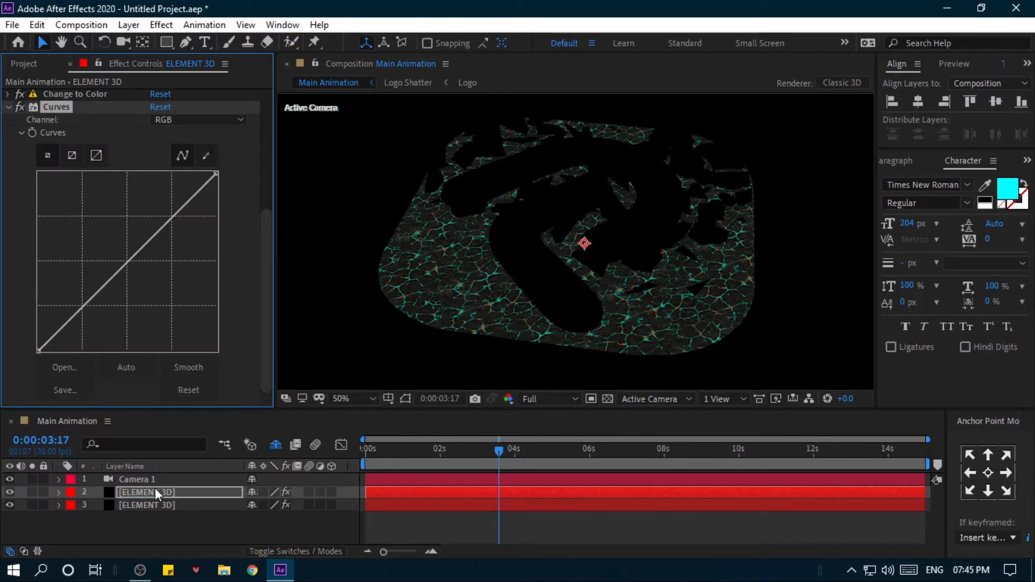
pyautogui.moveTo(131, 261); pyautogui.dragTo(156, 293)
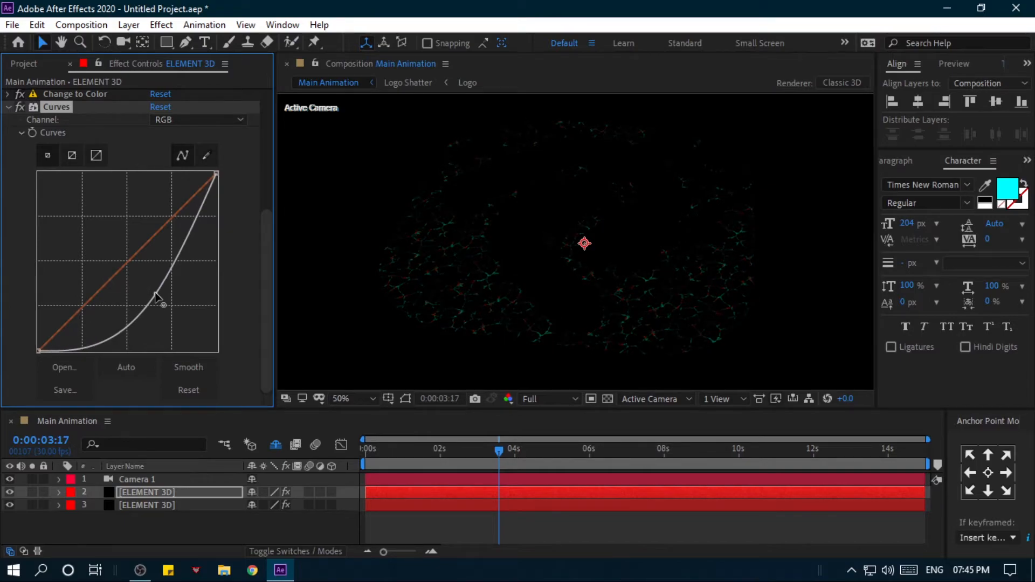
pyautogui.click(188, 122)
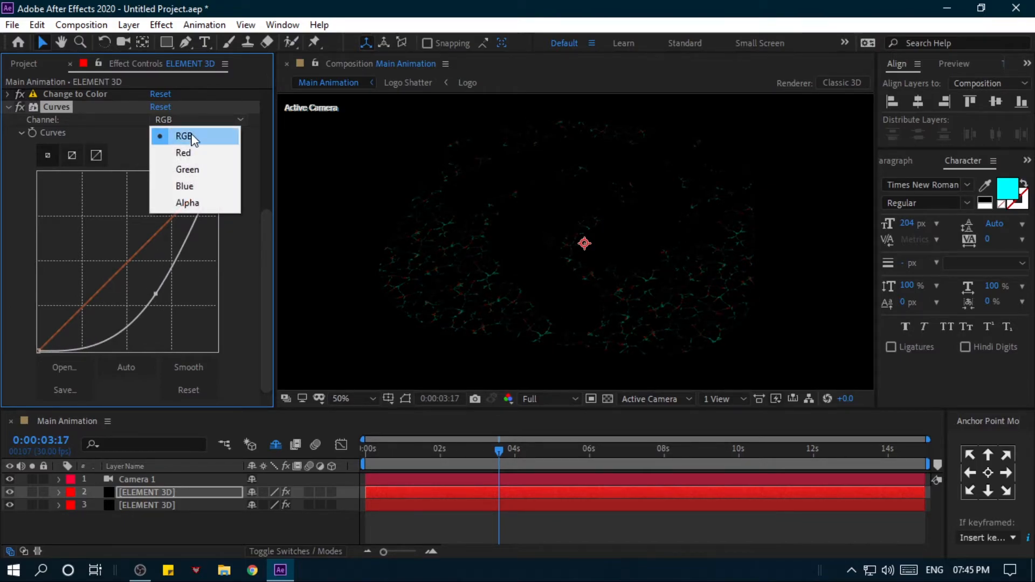
pyautogui.click(192, 152)
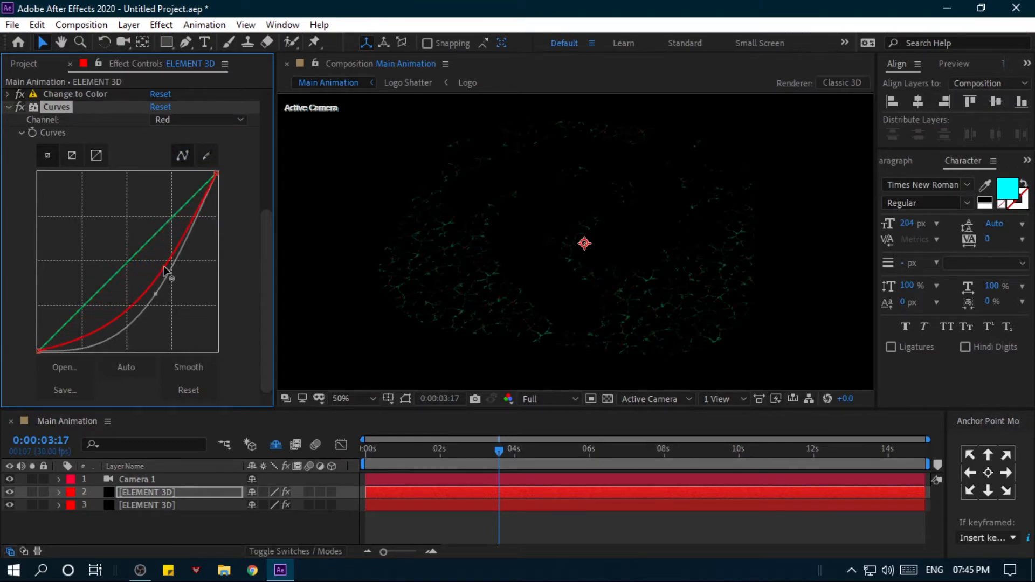
# - Apply Deep Glow to the upper ELEMENT 3D layer and set its Radius to 100
pyautogui.click(145, 514)
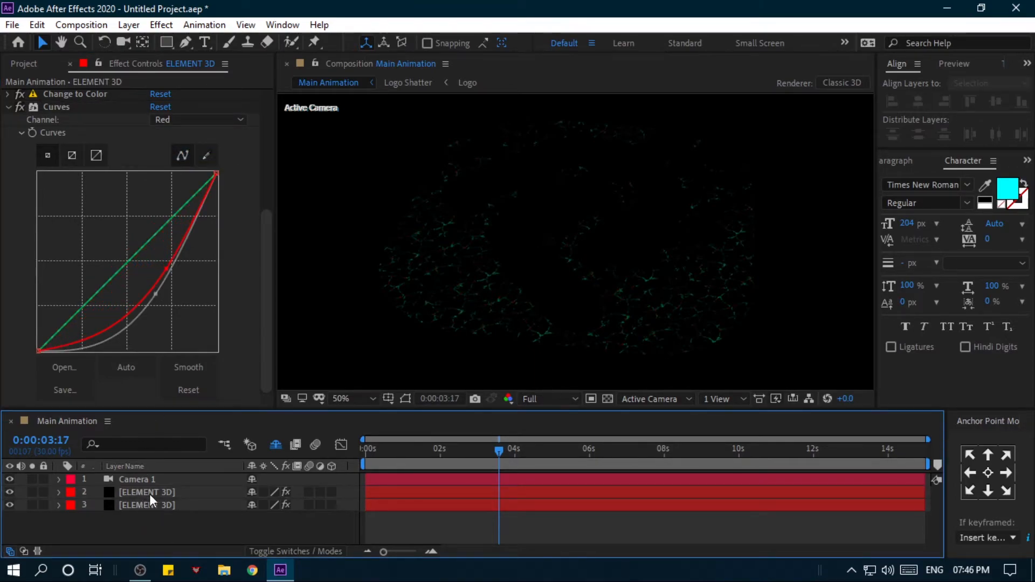
pyautogui.click(150, 494)
pyautogui.hotkey('ctrl', 'space')
pyautogui.write('deep')
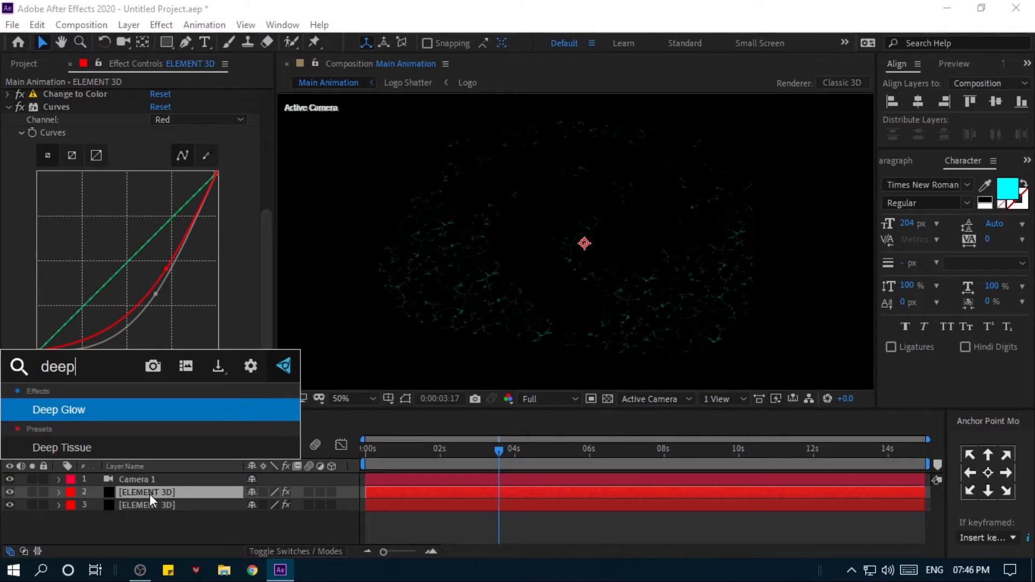
pyautogui.click(205, 412)
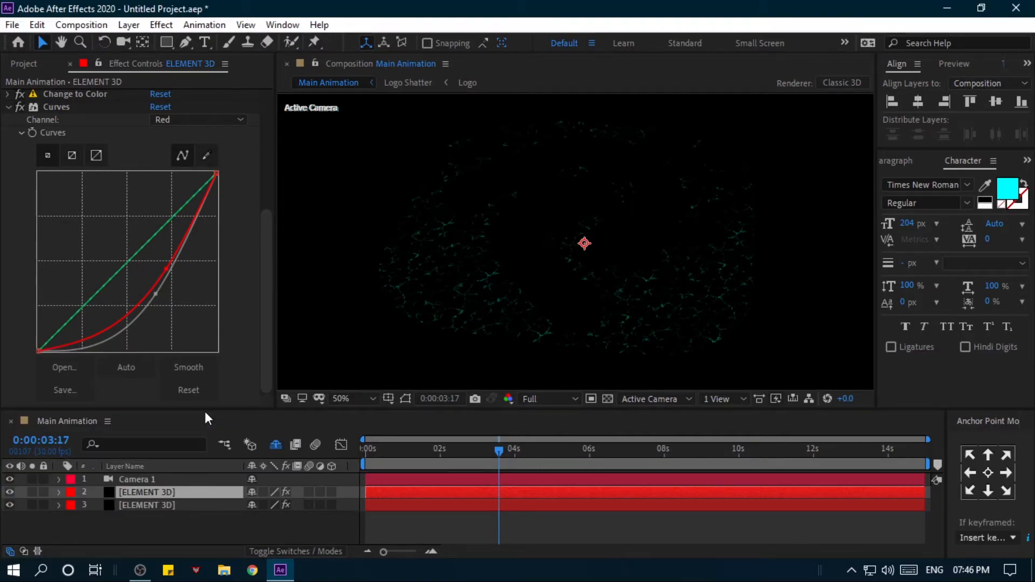
pyautogui.click(159, 143)
pyautogui.write('100')
pyautogui.press('Return')
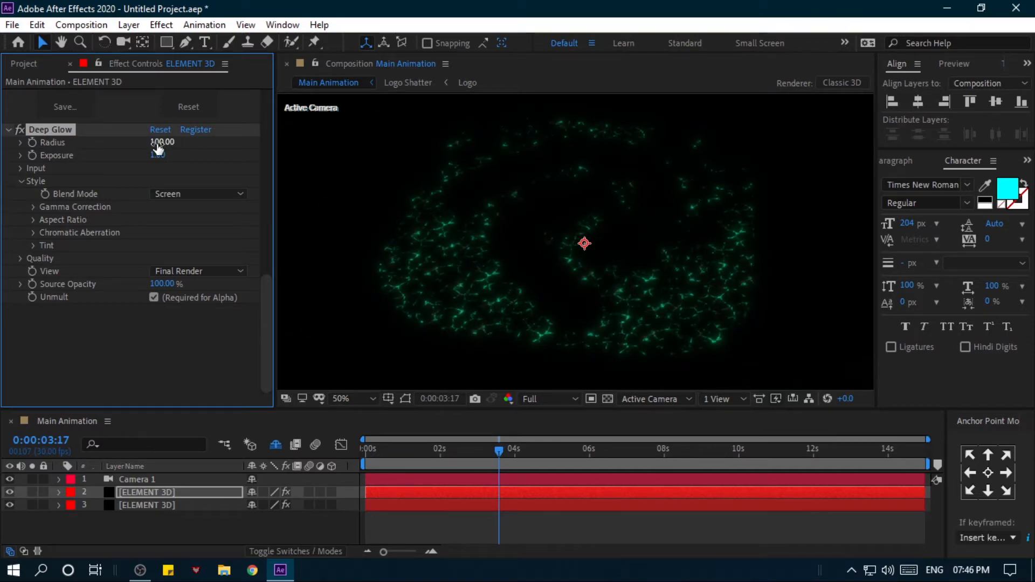
# - Set the upper ELEMENT 3D layer's blending mode to Add
pyautogui.click(175, 494)
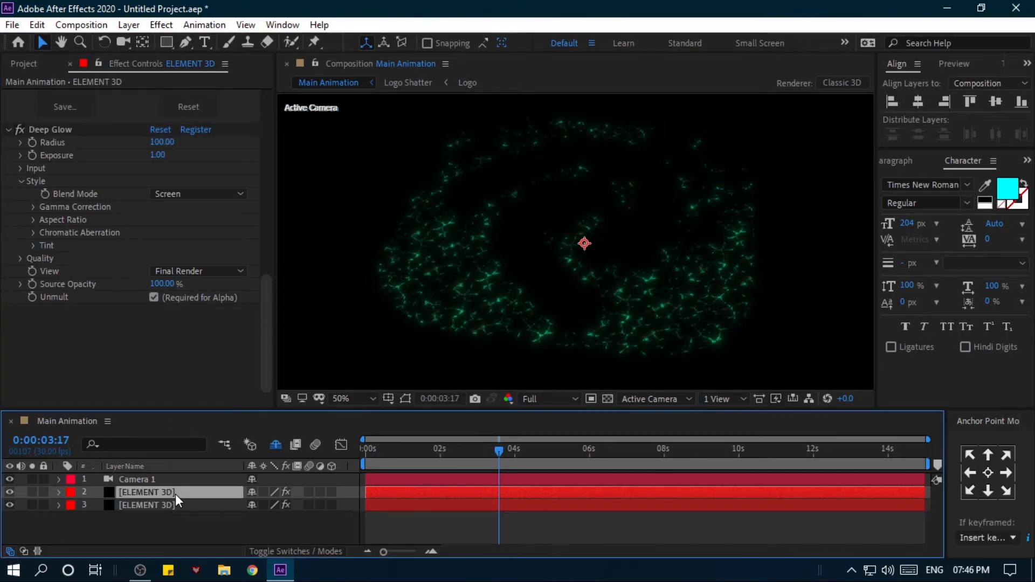
pyautogui.click(289, 551)
pyautogui.click(268, 492)
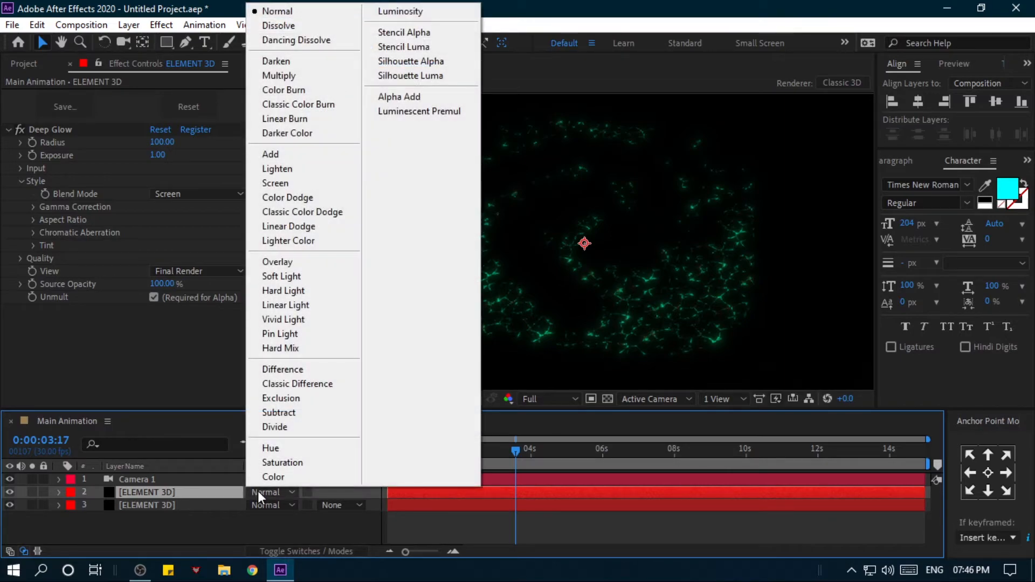
pyautogui.click(295, 161)
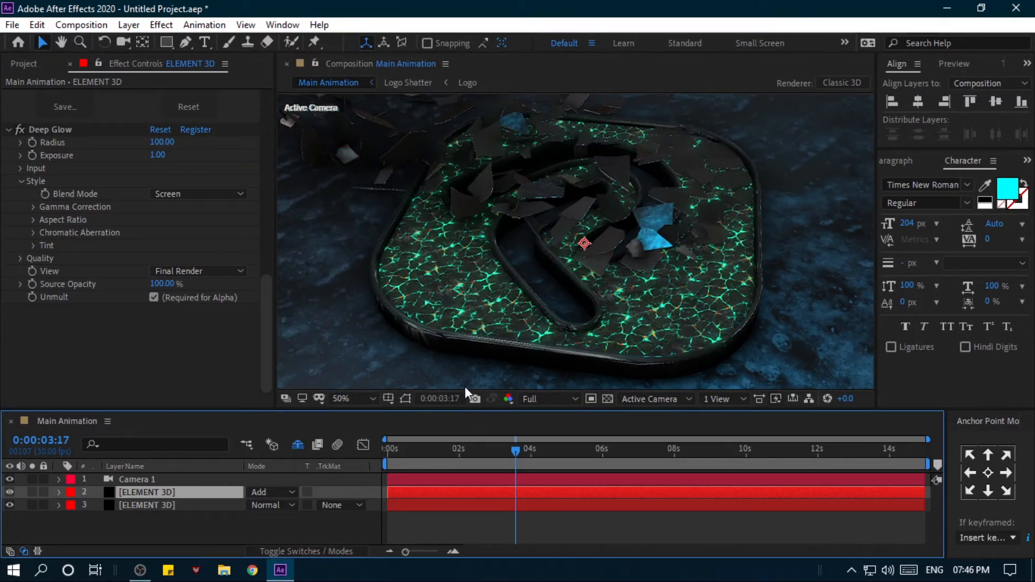
# - Add Curves to the lower ELEMENT 3D layer at 0:00:02:25 and pull down the midtones of its Red curve
pyautogui.moveTo(467, 449); pyautogui.dragTo(489, 450)
pyautogui.click(185, 503)
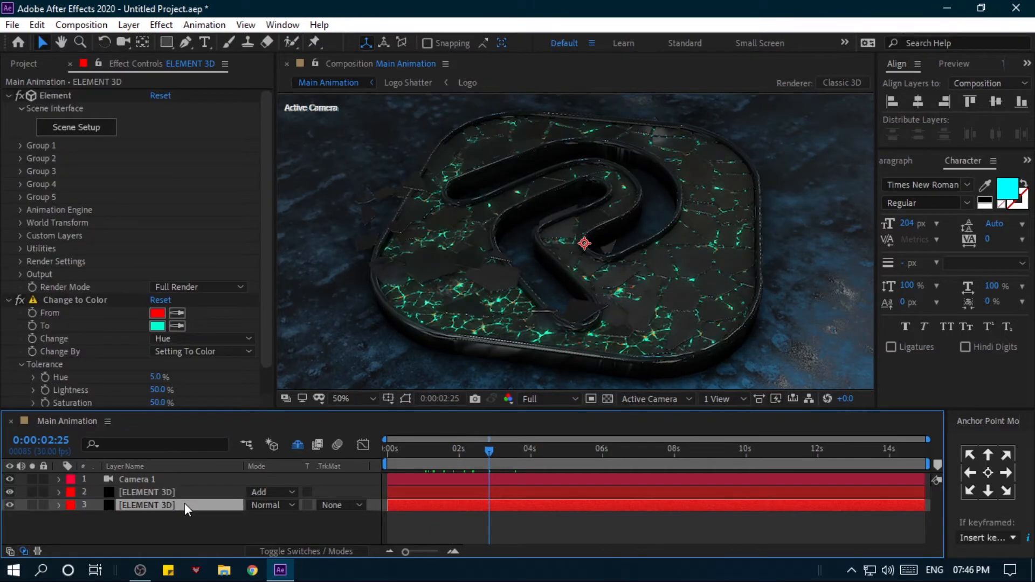
pyautogui.hotkey('ctrl', 'space')
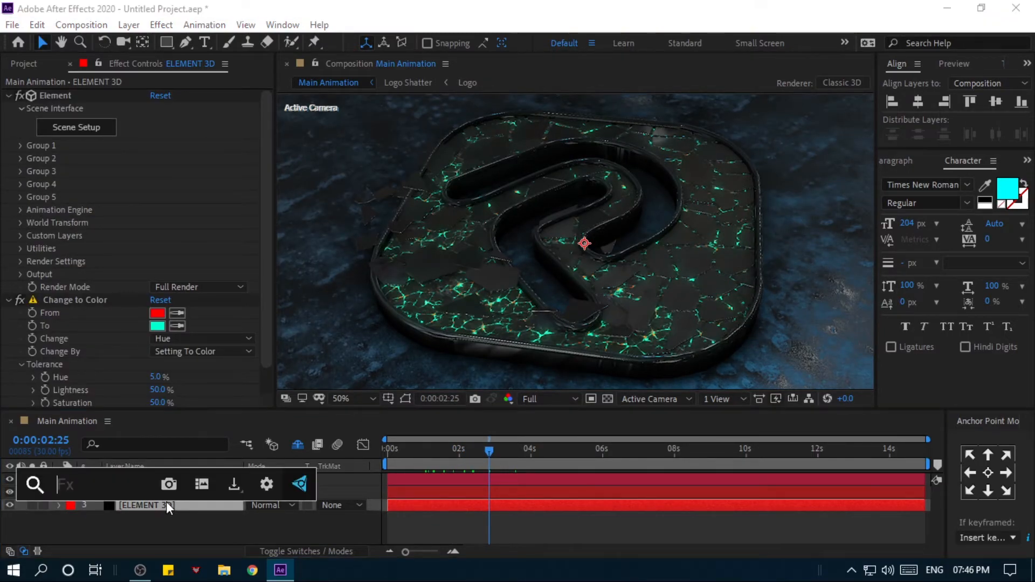
pyautogui.write('curve')
pyautogui.press('Return')
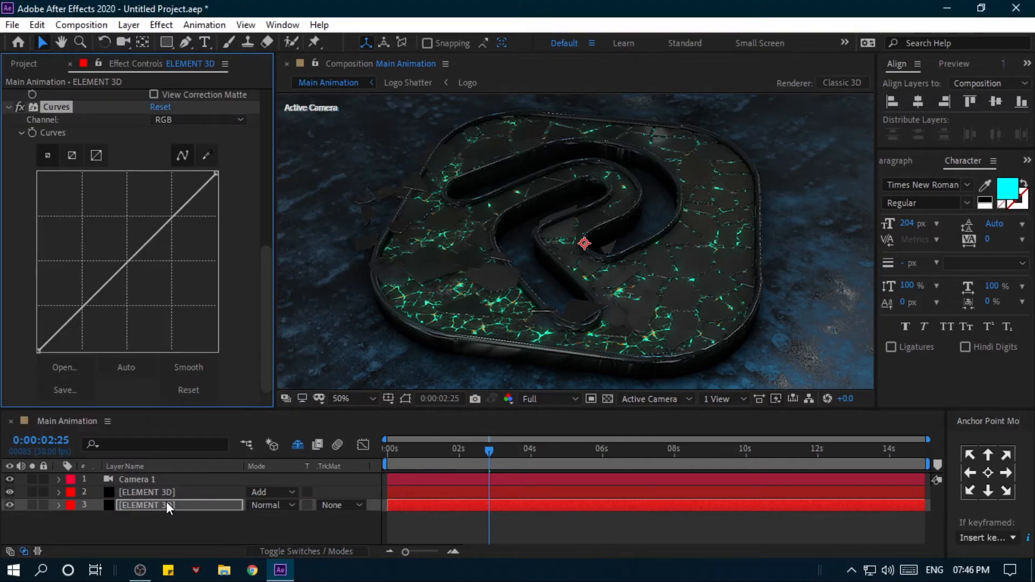
pyautogui.click(197, 122)
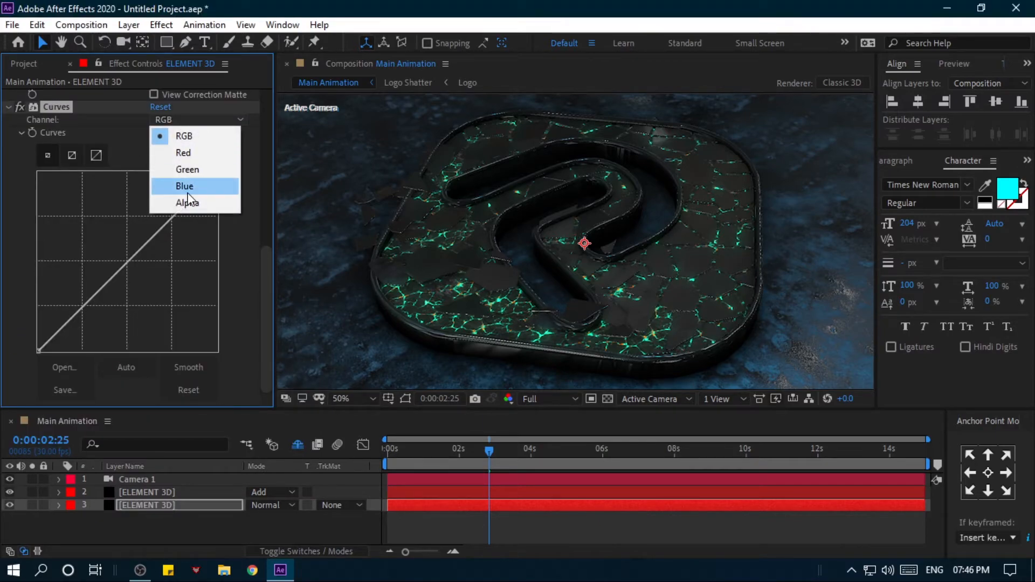
pyautogui.click(185, 154)
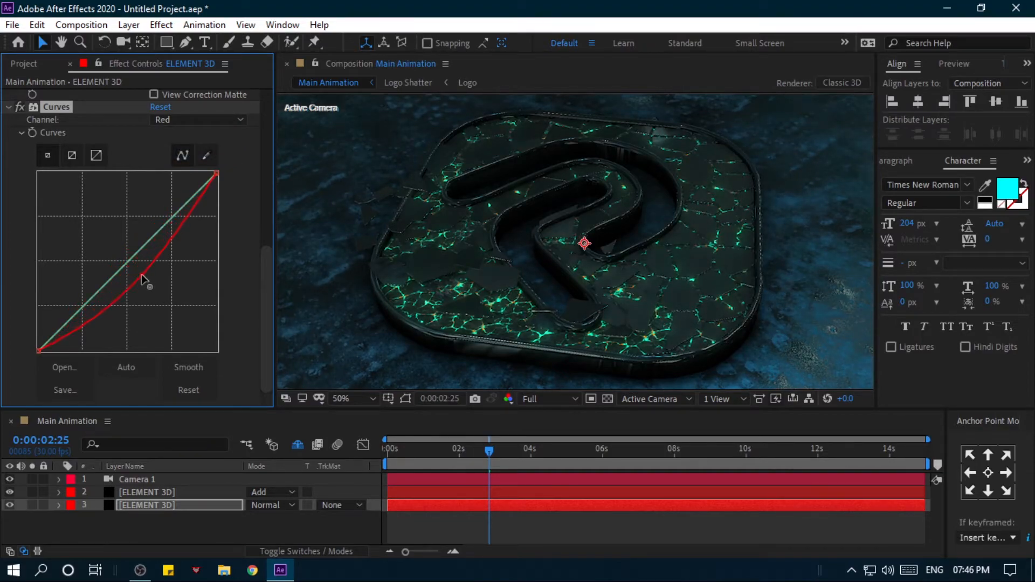
pyautogui.moveTo(141, 275); pyautogui.dragTo(146, 279)
# - Preview the colour-graded logo animation from 0:00:00:12 and check the frame at 0:00:02:00
pyautogui.scroll(-2, 552, 263)
pyautogui.moveTo(459, 443); pyautogui.dragTo(401, 443)
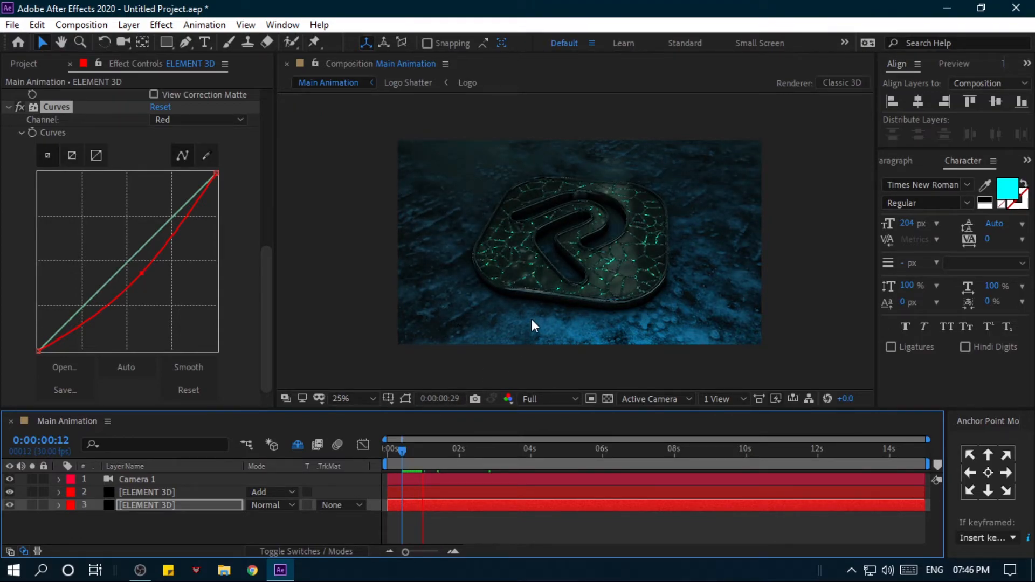
pyautogui.click(435, 454)
pyautogui.moveTo(435, 454); pyautogui.dragTo(459, 462)
pyautogui.click(184, 522)
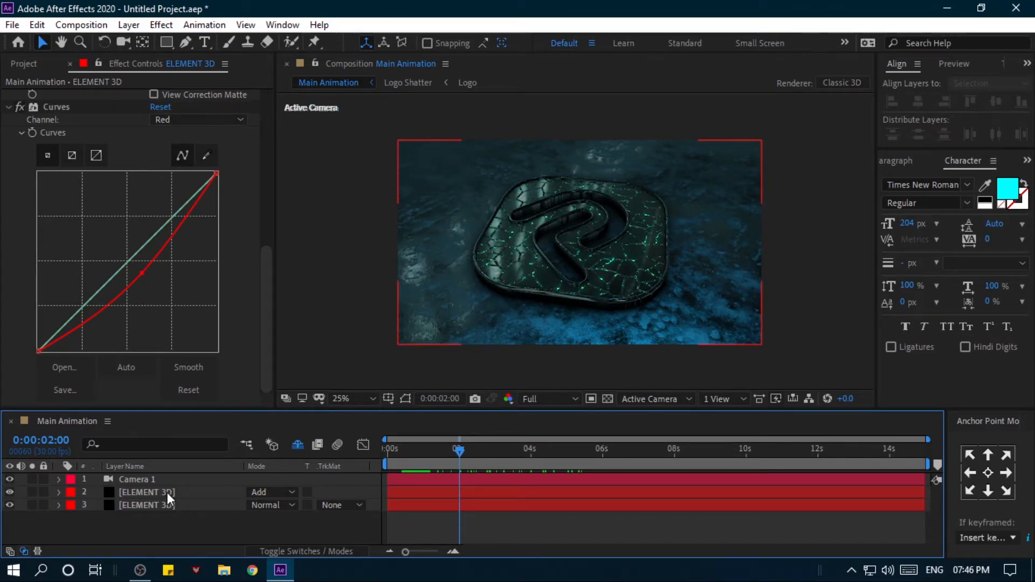
pyautogui.click(167, 492)
pyautogui.click(168, 505)
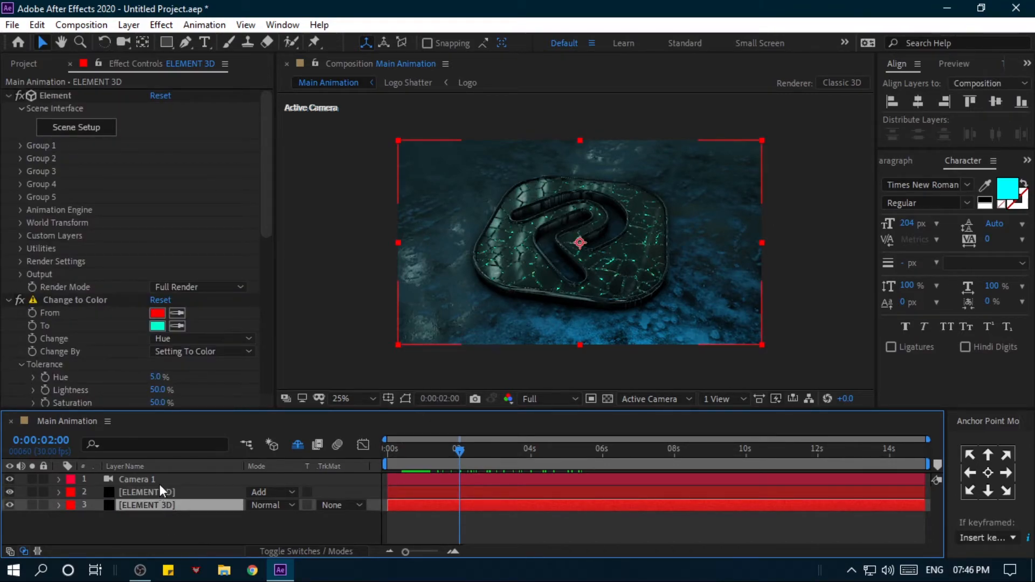
# - Split the Camera 1 layer at 2, 4, 6 and 8 seconds into five consecutive cameras and enlarge the timeline
pyautogui.click(160, 479)
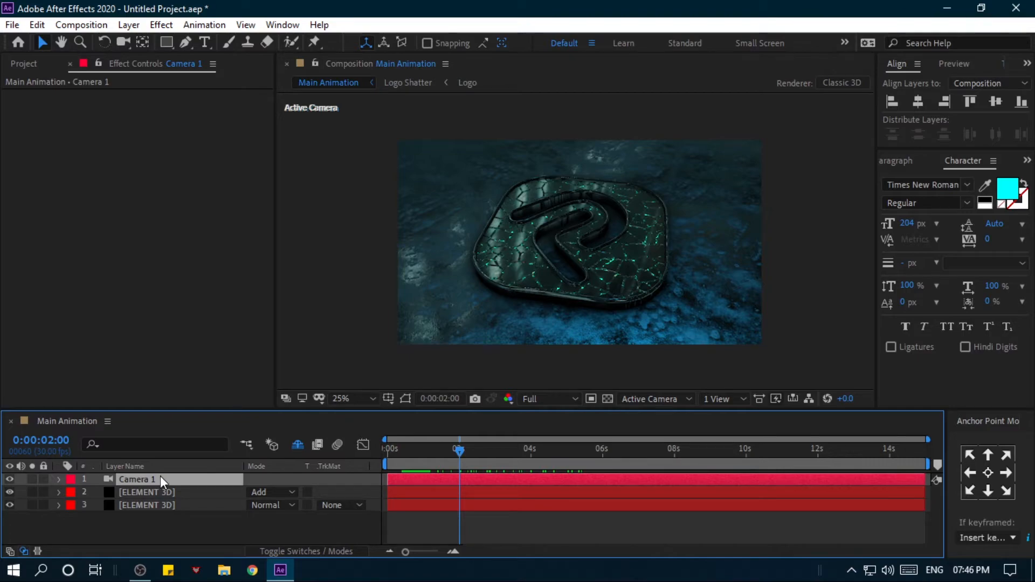
pyautogui.click(461, 448)
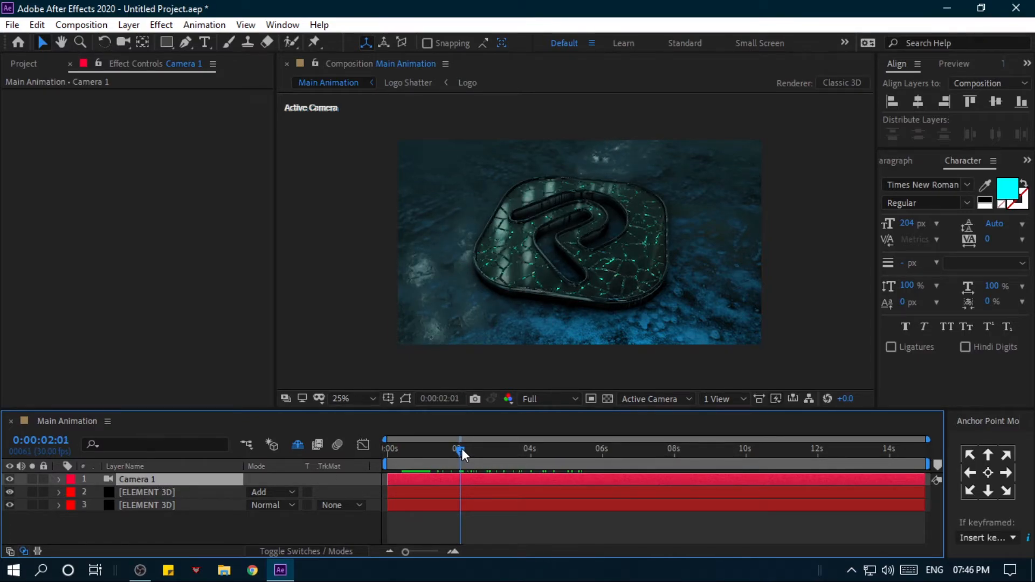
pyautogui.hotkey('ctrl', 'shift', 'd')
pyautogui.moveTo(474, 451); pyautogui.dragTo(388, 449)
pyautogui.press('pagedown')
pyautogui.hotkey('ctrl', 'shift', 'd')
pyautogui.hotkey('ctrl', 'shift', 'd')
pyautogui.hotkey('ctrl', 'shift', 'd')
pyautogui.press('=')
pyautogui.moveTo(438, 411); pyautogui.dragTo(438, 362)
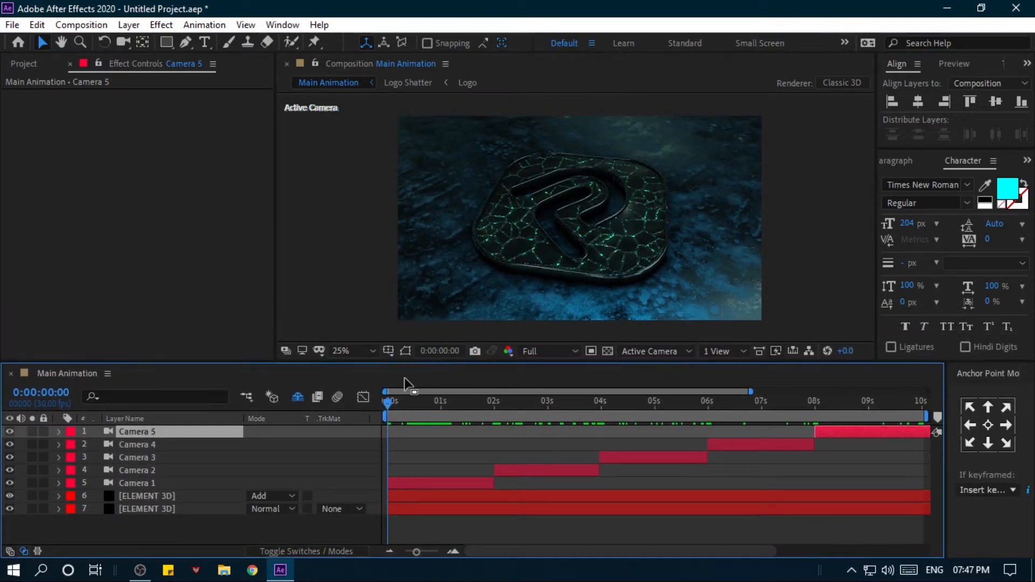
# - Set keyframes for Camera 1's Point of Interest and Position at 0:00:00:00
pyautogui.click(58, 483)
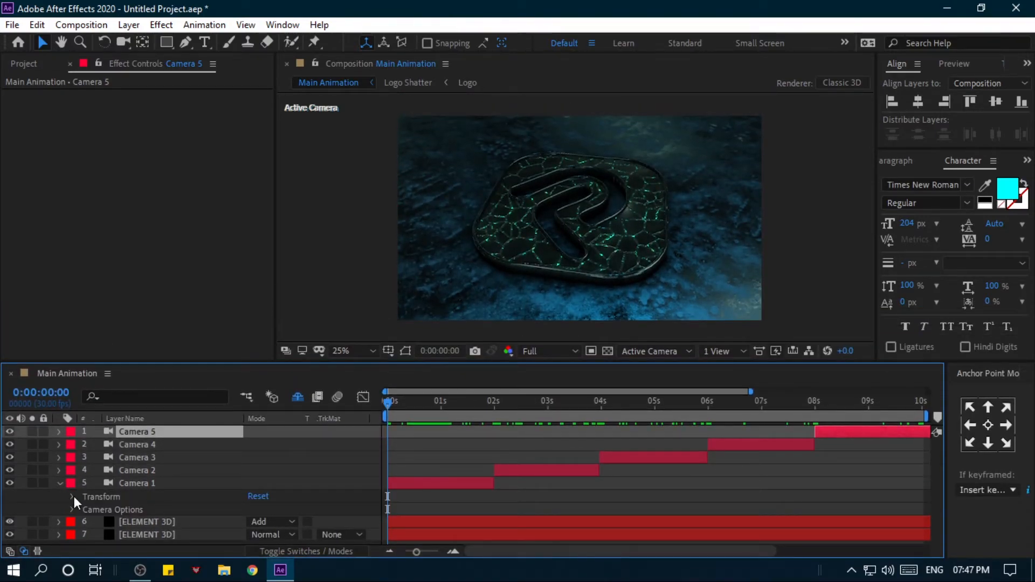
pyautogui.click(73, 496)
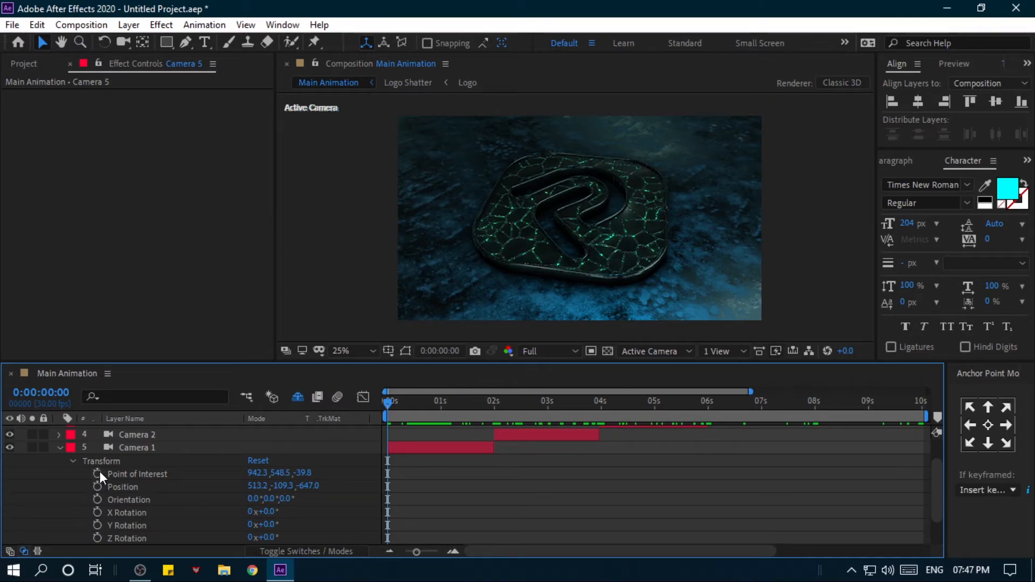
pyautogui.click(99, 472)
pyautogui.click(97, 488)
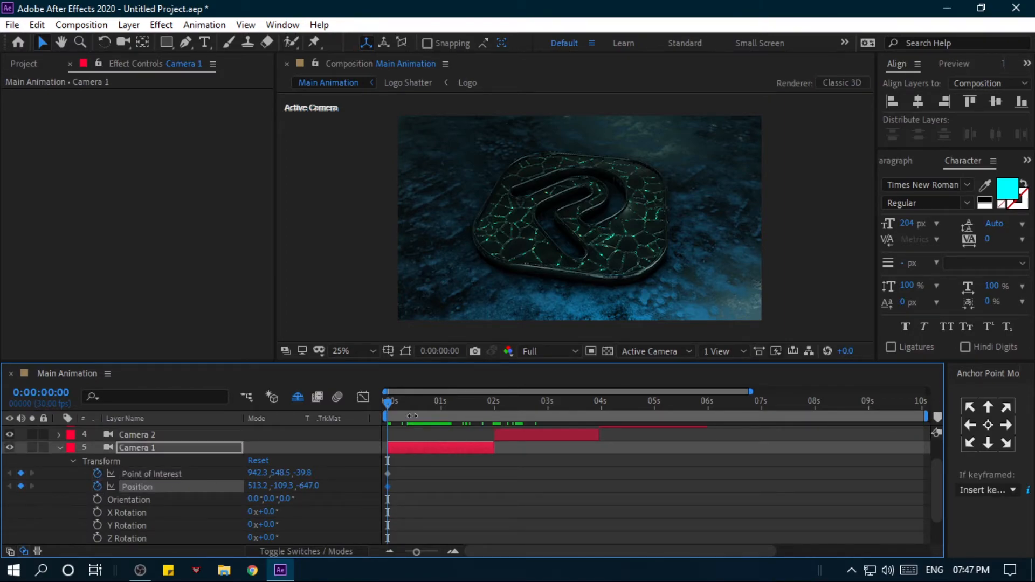
# - Animate Camera 1 around the logo by reframing it closer at 0:00:00:00 and from an orbited angle at 0:00:01:29
pyautogui.moveTo(391, 406); pyautogui.dragTo(496, 420)
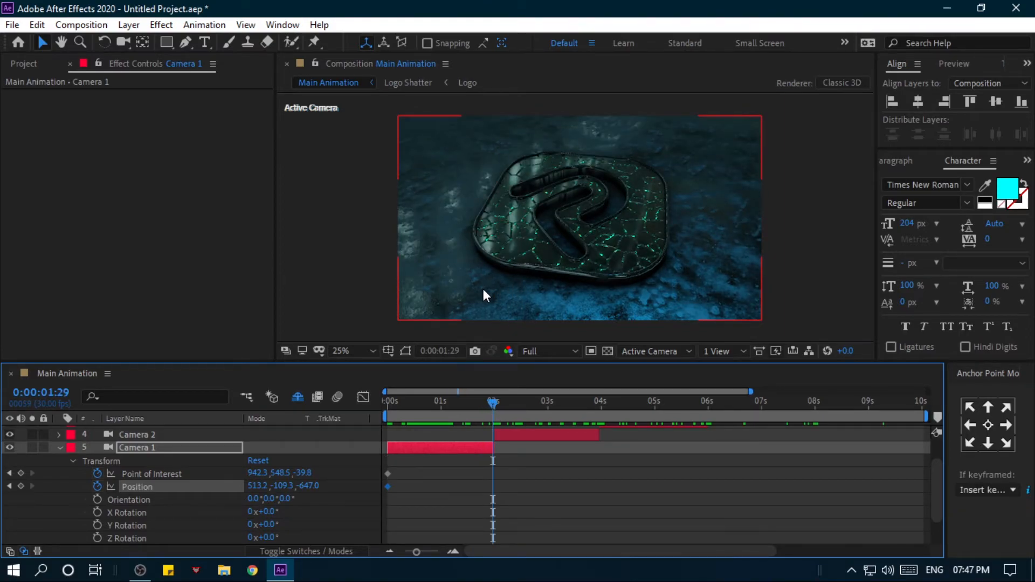
pyautogui.click(124, 42)
pyautogui.moveTo(493, 403); pyautogui.dragTo(388, 402)
pyautogui.moveTo(531, 259); pyautogui.dragTo(545, 186)
pyautogui.moveTo(388, 403); pyautogui.dragTo(493, 403)
pyautogui.moveTo(623, 280); pyautogui.dragTo(601, 240)
pyautogui.moveTo(493, 403); pyautogui.dragTo(384, 403)
pyautogui.moveTo(559, 304); pyautogui.dragTo(566, 281)
pyautogui.moveTo(388, 404); pyautogui.dragTo(494, 412)
pyautogui.moveTo(585, 259); pyautogui.dragTo(561, 269)
# - Keyframe Camera 2's Point of Interest and Position at 0:00:02:00 and reframe the logo there and near 0:00:03:29
pyautogui.moveTo(492, 404)
pyautogui.mouseDown()
pyautogui.moveTo(409, 406)
pyautogui.moveTo(495, 403)
pyautogui.mouseUp()
pyautogui.click(60, 447)
pyautogui.click(137, 472)
pyautogui.click(59, 472)
pyautogui.click(97, 474)
pyautogui.click(97, 487)
pyautogui.moveTo(513, 282); pyautogui.dragTo(539, 205)
pyautogui.moveTo(494, 404); pyautogui.dragTo(597, 388)
pyautogui.moveTo(679, 229); pyautogui.dragTo(550, 261)
pyautogui.moveTo(544, 405); pyautogui.dragTo(597, 402)
# - Keyframe Camera 3's Point of Interest and Position from the 4-second mark and animate it to a logo close-up at 0:00:05:29
pyautogui.click(138, 434)
pyautogui.click(59, 448)
pyautogui.click(60, 458)
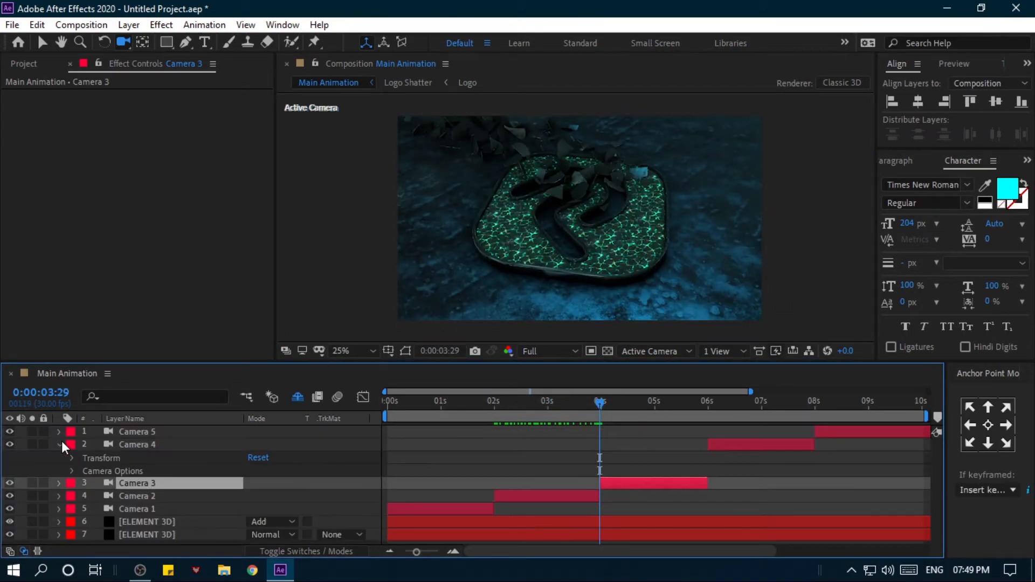
pyautogui.click(72, 471)
pyautogui.click(97, 474)
pyautogui.click(97, 487)
pyautogui.moveTo(668, 212); pyautogui.dragTo(604, 232)
pyautogui.click(617, 402)
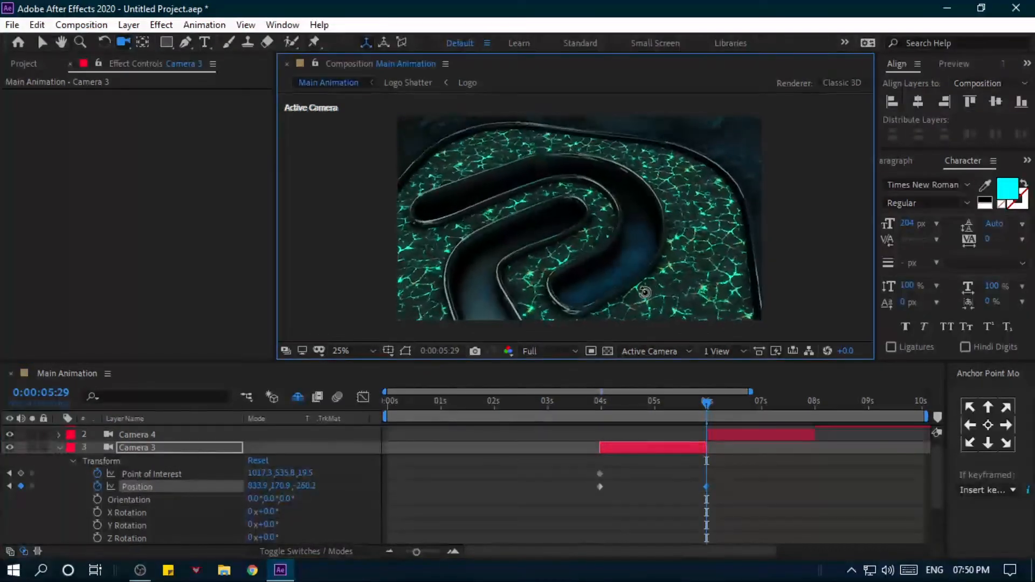
# - Keyframe Camera 4's Point of Interest and Position at 0:00:06:00 and animate it to a top-down view of the logo at 0:00:07:29
pyautogui.click(708, 403)
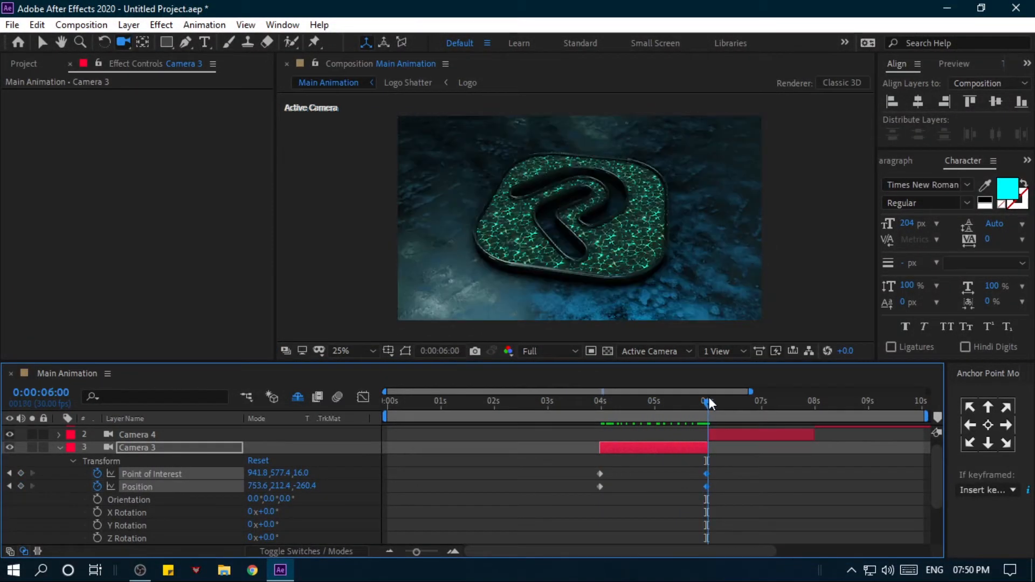
pyautogui.click(60, 448)
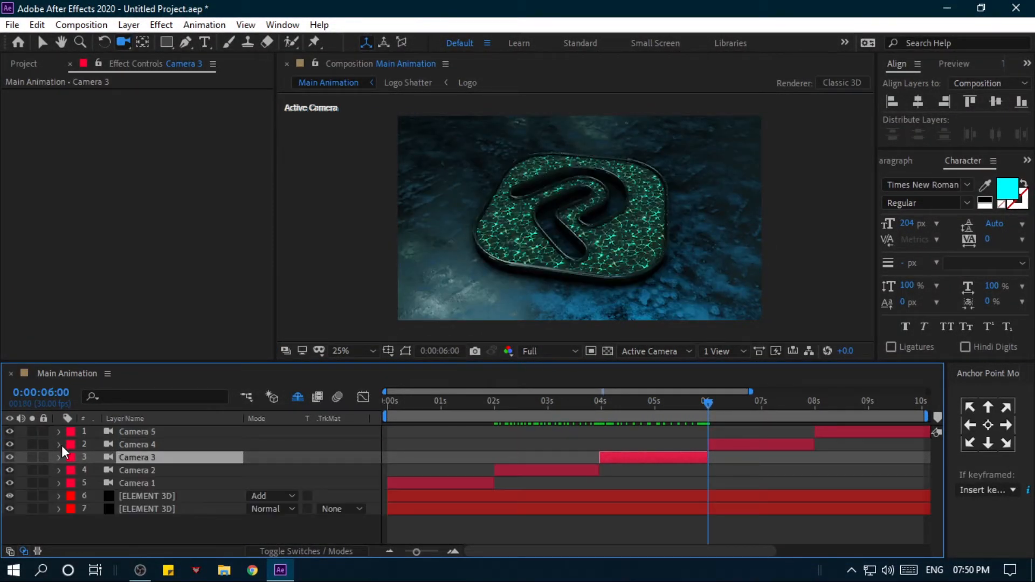
pyautogui.click(59, 444)
pyautogui.click(73, 458)
pyautogui.click(97, 471)
pyautogui.click(97, 484)
pyautogui.moveTo(717, 183); pyautogui.dragTo(669, 216)
pyautogui.moveTo(708, 403); pyautogui.dragTo(814, 405)
pyautogui.moveTo(660, 208); pyautogui.dragTo(671, 319)
pyautogui.moveTo(612, 221)
pyautogui.mouseDown()
pyautogui.moveTo(604, 228)
pyautogui.moveTo(600, 215)
pyautogui.moveTo(603, 228)
pyautogui.mouseUp()
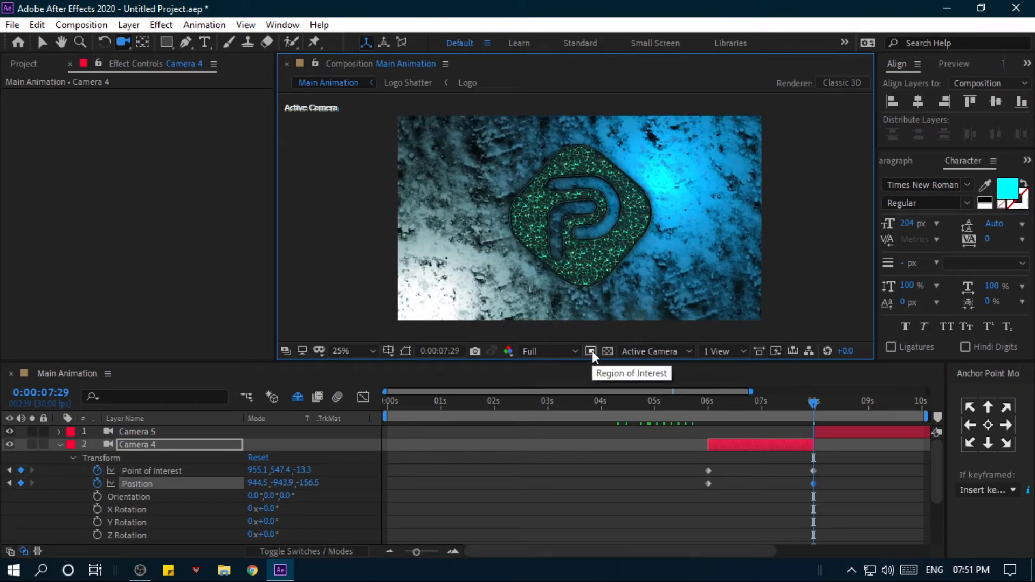
# - Delete the Camera 5 layer and end the work area at 8 seconds
pyautogui.moveTo(813, 404); pyautogui.dragTo(423, 405)
pyautogui.click(60, 445)
pyautogui.click(138, 432)
pyautogui.press('Delete')
pyautogui.moveTo(800, 401); pyautogui.dragTo(360, 417)
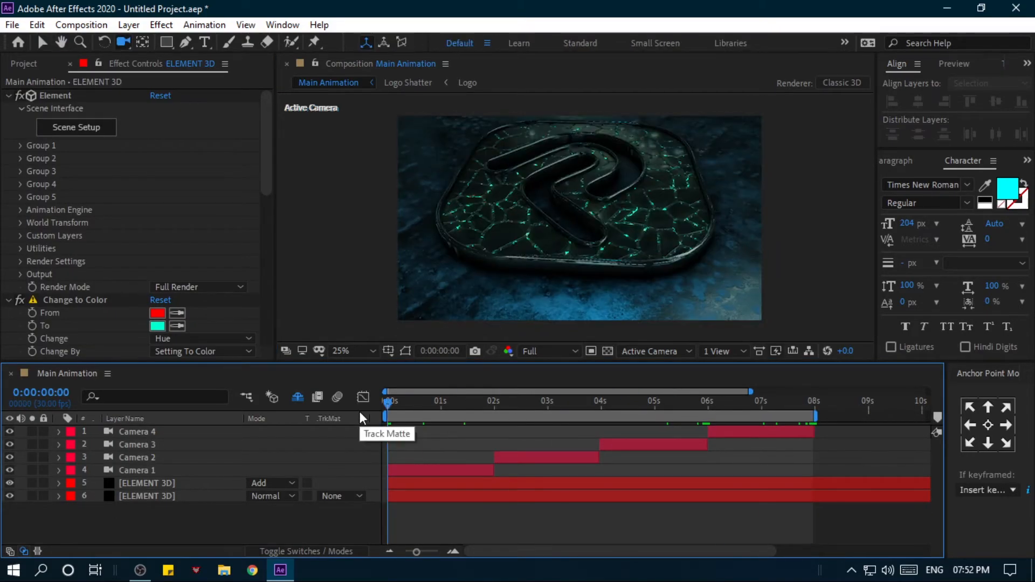
# - Play the four camera shots from the start and scrub through them to 0:00:06:18
pyautogui.moveTo(421, 404); pyautogui.dragTo(363, 403)
pyautogui.press('space')
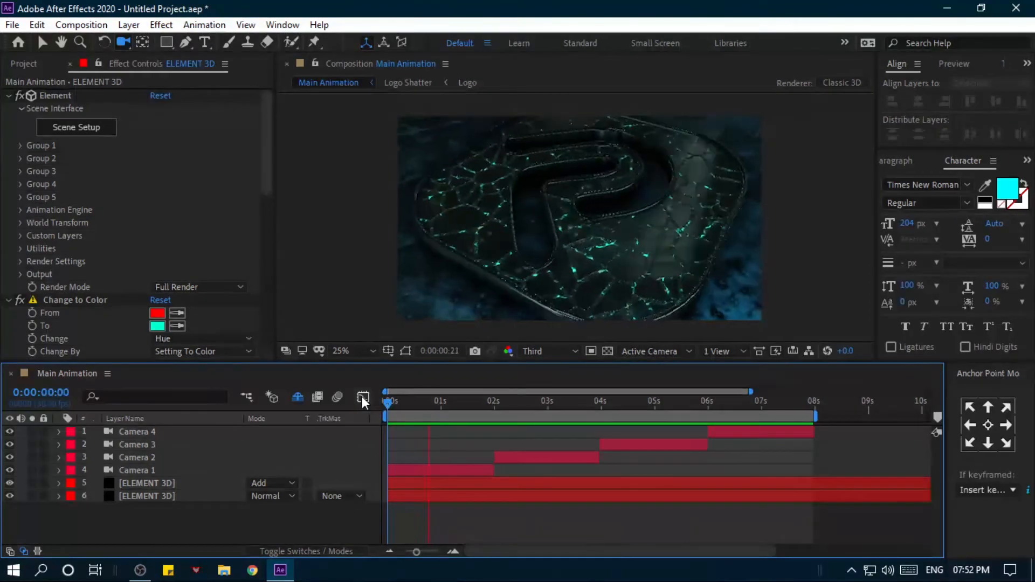
pyautogui.press('space')
pyautogui.moveTo(411, 404); pyautogui.dragTo(407, 403)
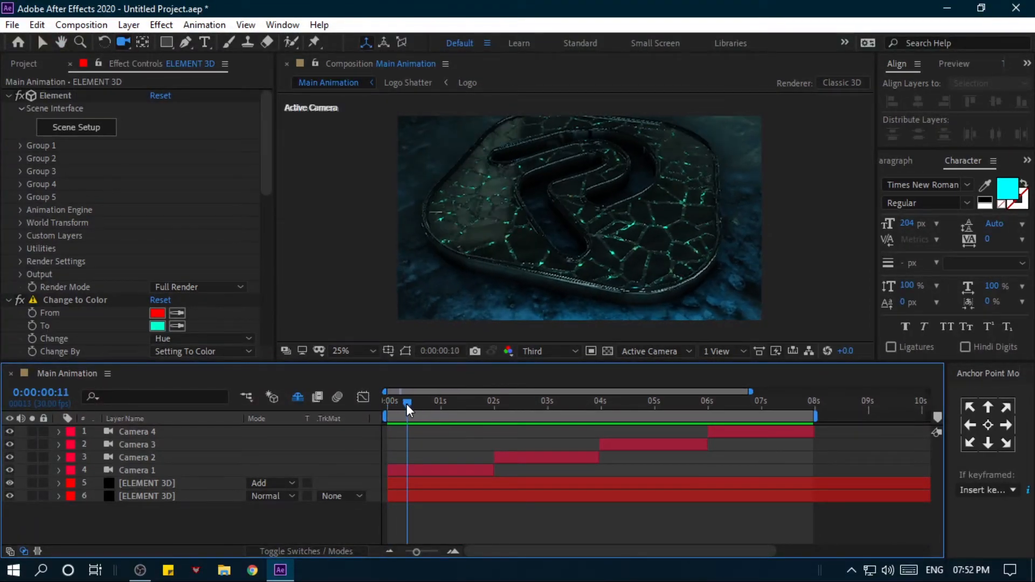
pyautogui.moveTo(476, 407); pyautogui.dragTo(739, 400)
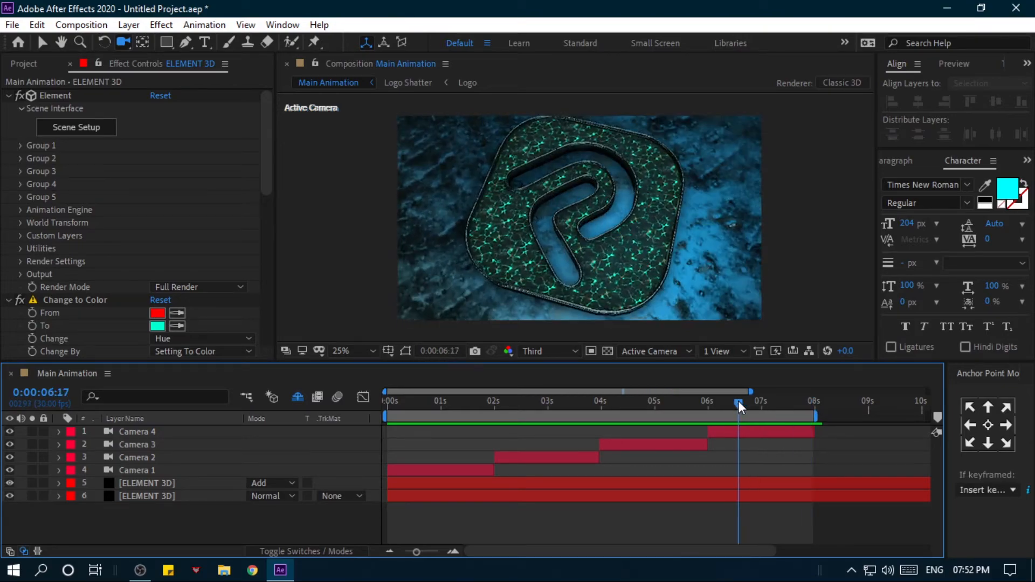
# - Create a black 1920 × 1080 px solid named Optical Flares
pyautogui.rightClick(206, 513)
pyautogui.moveTo(248, 351)
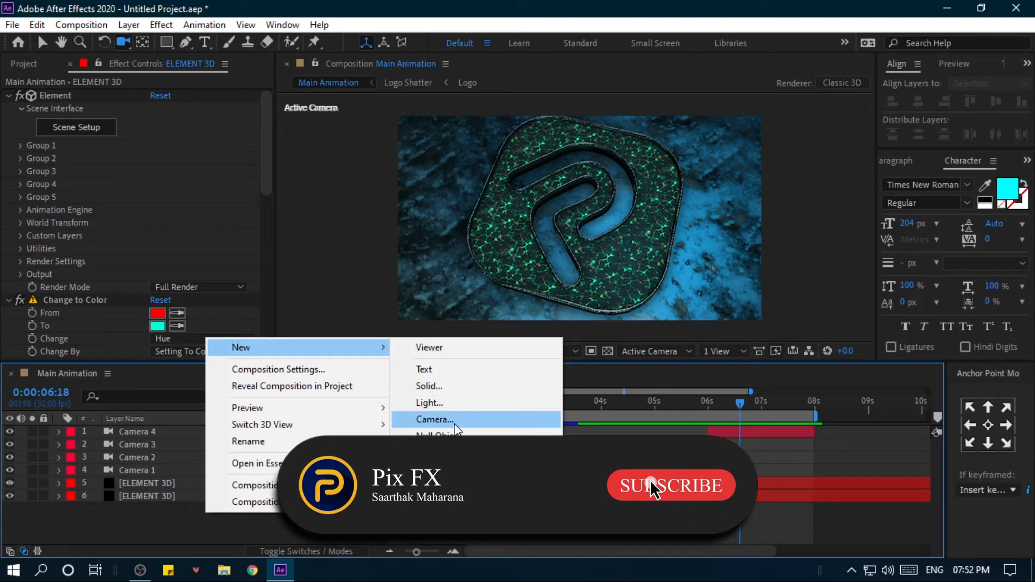
pyautogui.click(451, 385)
pyautogui.write('Op')
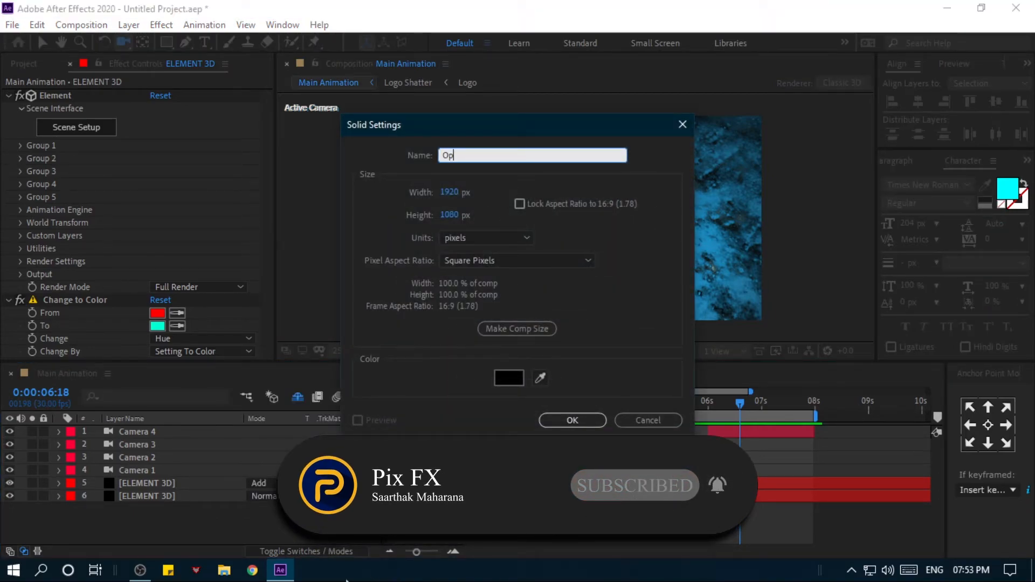
pyautogui.write('tical Flares')
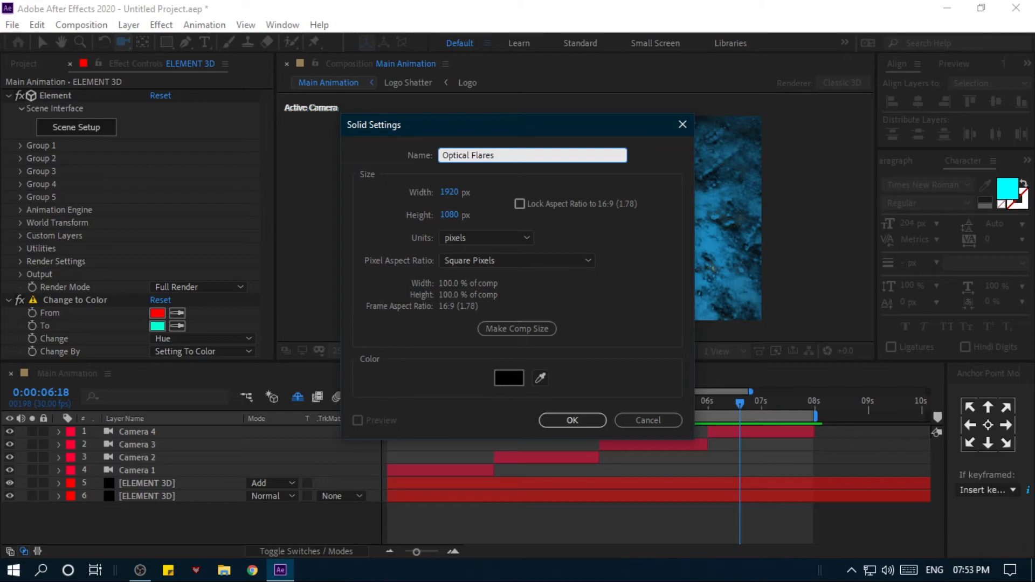
pyautogui.click(572, 420)
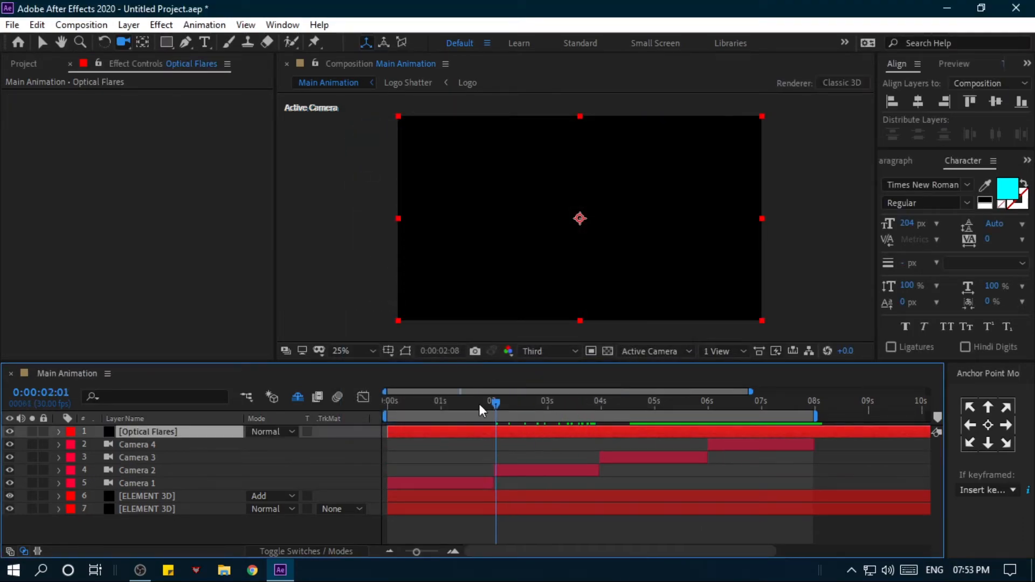
# - Apply the Optical Flares effect to the new solid with the time set to 0:00:02:00
pyautogui.moveTo(499, 410); pyautogui.dragTo(493, 410)
pyautogui.moveTo(752, 392); pyautogui.dragTo(521, 392)
pyautogui.click(678, 403)
pyautogui.hotkey('ctrl', 'space')
pyautogui.write('op')
pyautogui.press('Return')
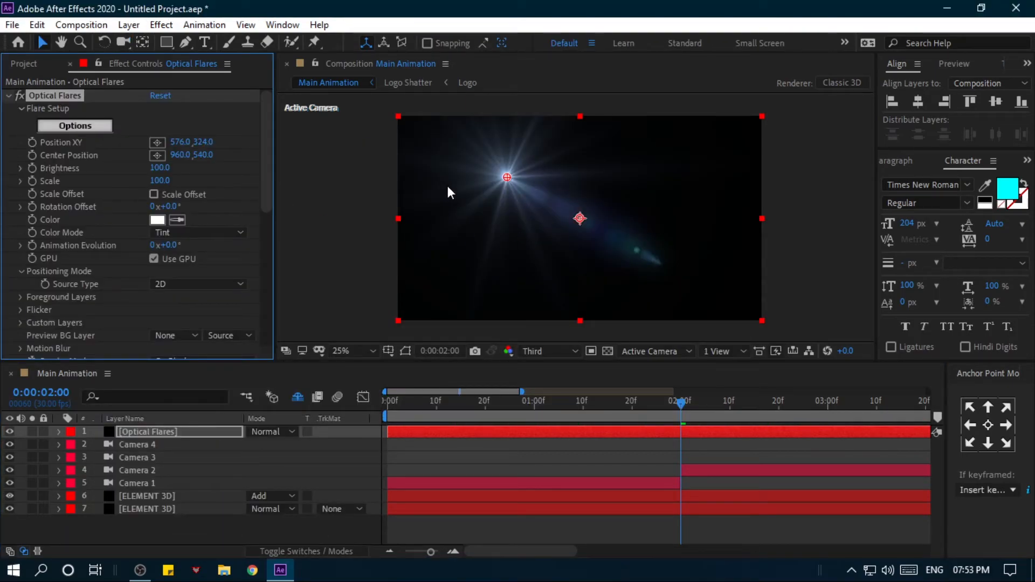
# - Set the Optical Flares layer's blending mode to Add and load the Artificial Intelligence preset from 200+Optical Presets
pyautogui.click(267, 431)
pyautogui.click(327, 225)
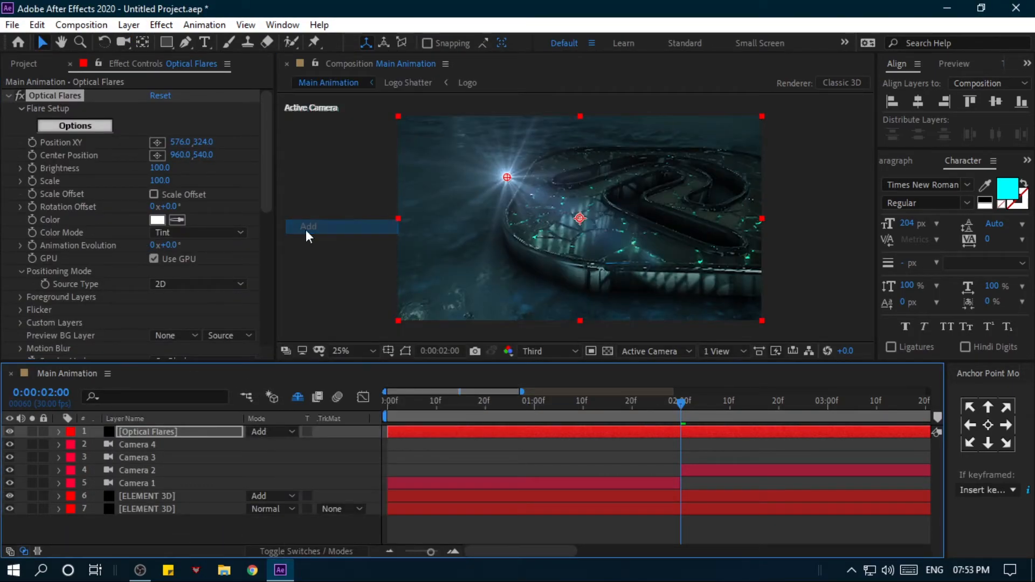
pyautogui.click(75, 126)
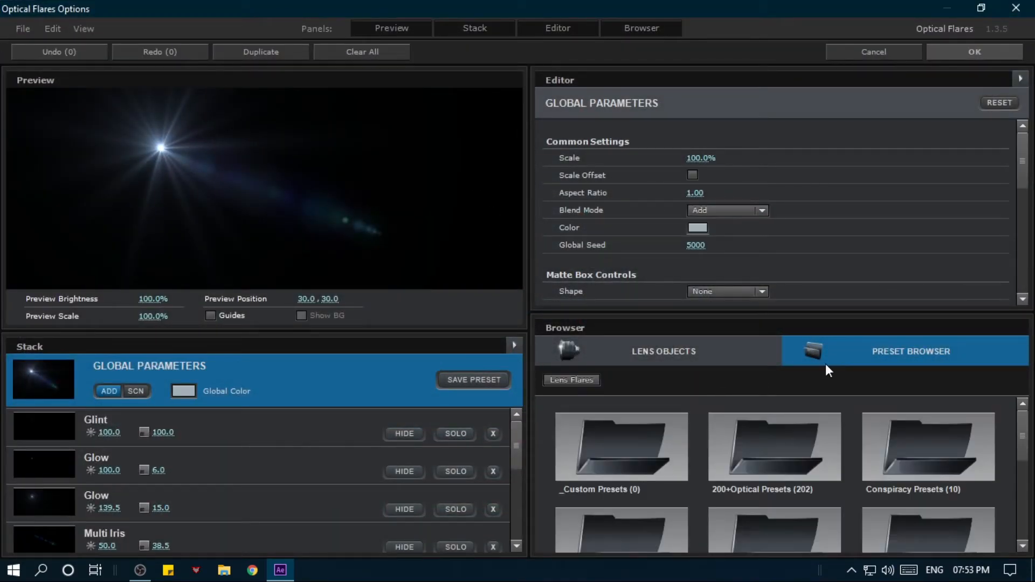
pyautogui.click(745, 443)
pyautogui.click(777, 529)
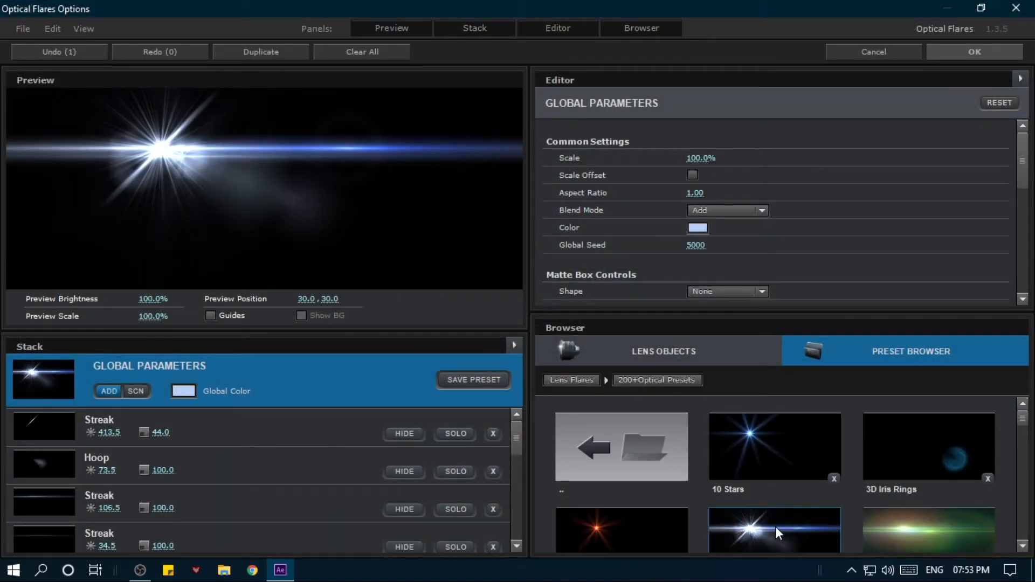
pyautogui.scroll(-5, 775, 526)
pyautogui.click(961, 485)
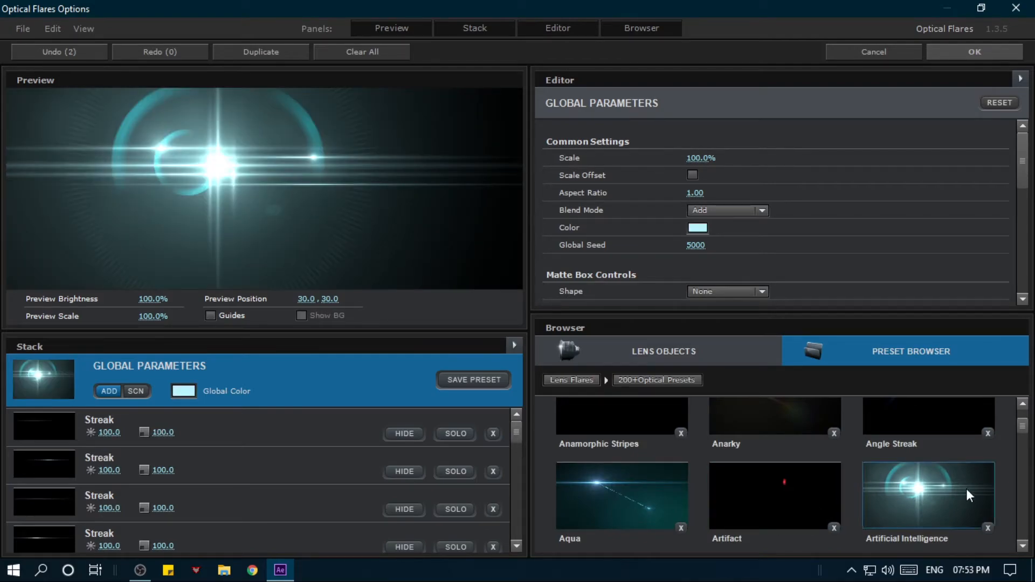
pyautogui.click(968, 54)
# - Move the flare just outside the frame's upper-left corner and split its layer at 2, 4 and 6 seconds to match the camera cuts
pyautogui.moveTo(506, 178); pyautogui.dragTo(357, 117)
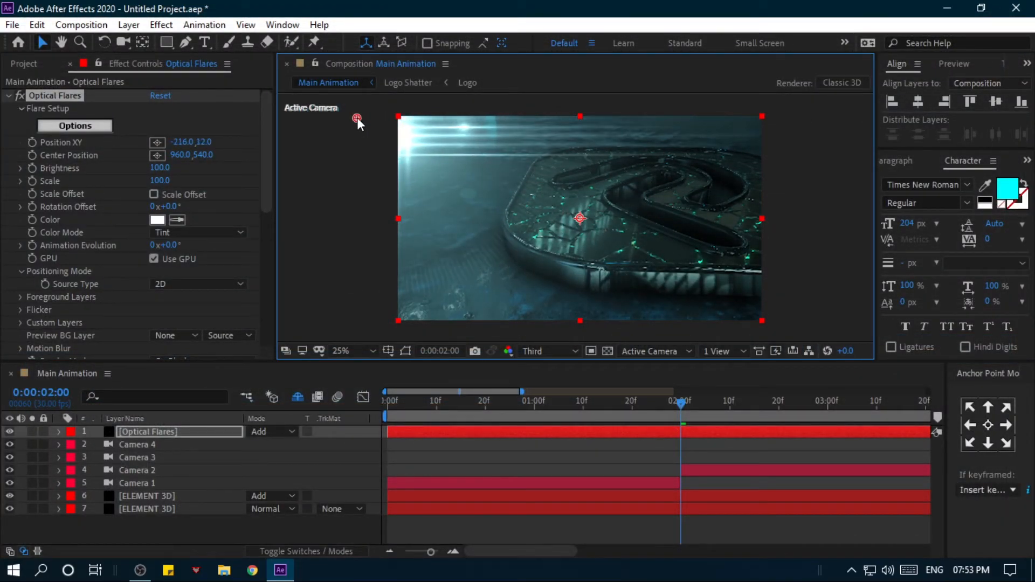
pyautogui.click(385, 450)
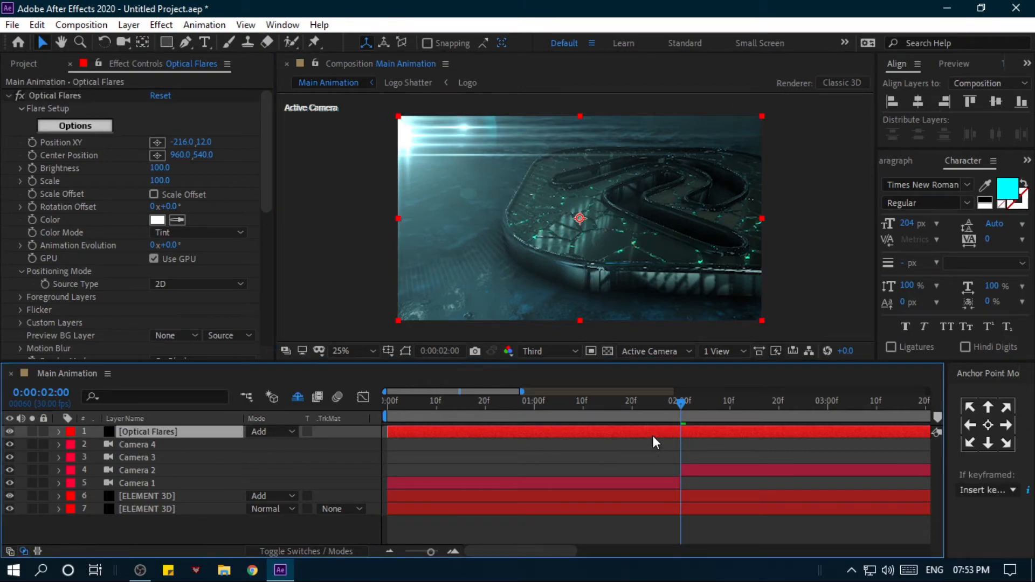
pyautogui.hotkey('ctrl', 'shift', 'd')
pyautogui.moveTo(487, 554); pyautogui.dragTo(522, 549)
pyautogui.click(747, 402)
pyautogui.hotkey('ctrl', 'shift', 'd')
pyautogui.click(714, 401)
pyautogui.hotkey('ctrl', 'shift', 'd')
pyautogui.moveTo(522, 392); pyautogui.dragTo(397, 407)
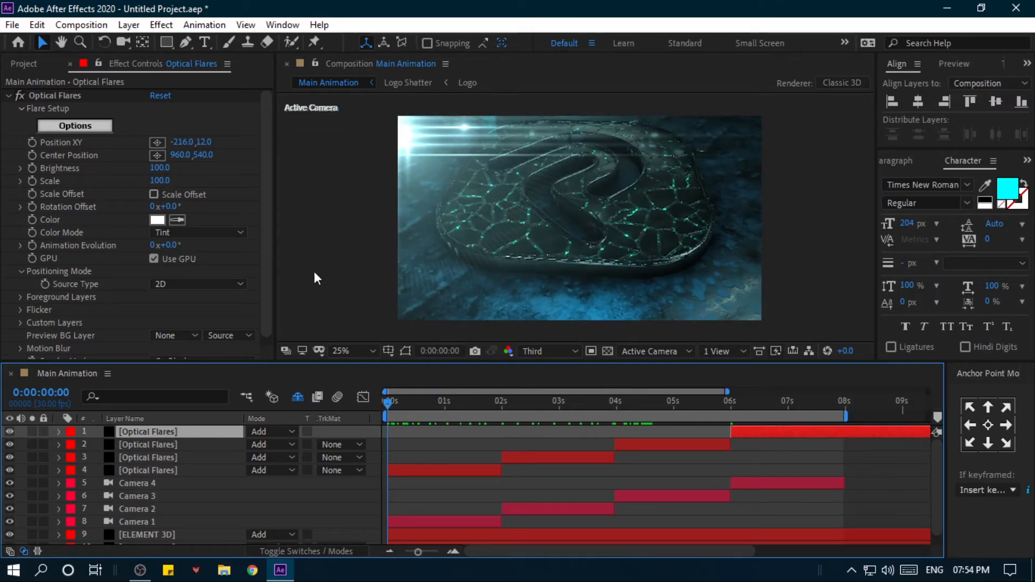
pyautogui.moveTo(177, 155); pyautogui.dragTo(188, 156)
pyautogui.hotkey('ctrl', 'z')
pyautogui.click(31, 143)
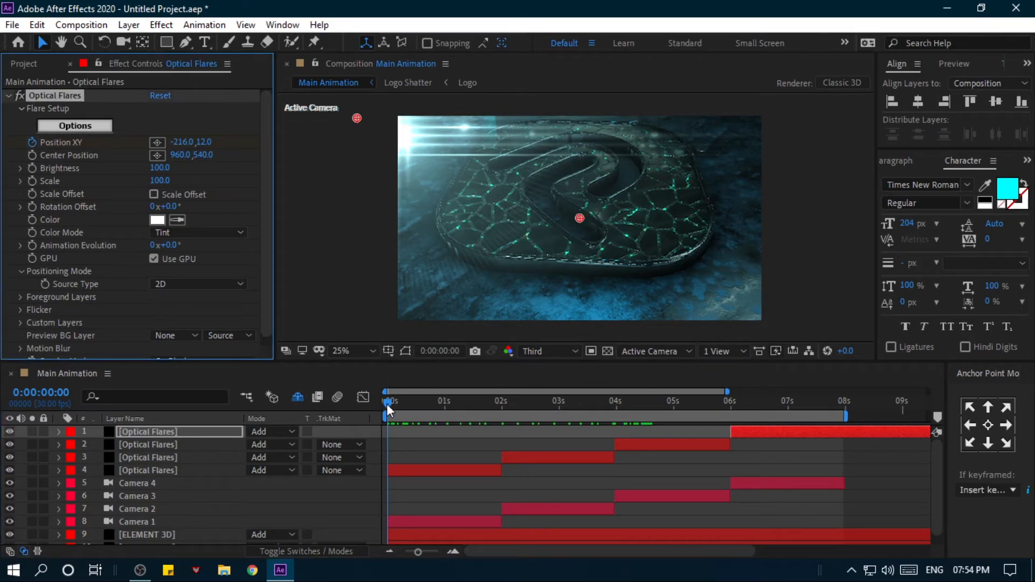
pyautogui.moveTo(356, 118); pyautogui.dragTo(334, 123)
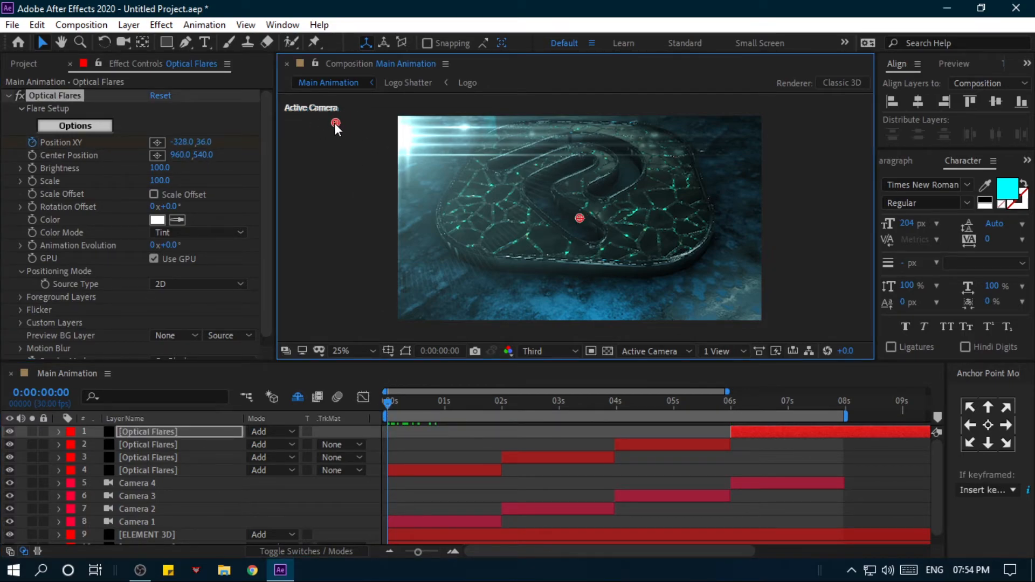
pyautogui.click(224, 469)
pyautogui.click(220, 432)
pyautogui.click(32, 143)
# - Animate the first shot's flare Position XY from -216, -88 at the start to beyond the frame's upper-right corner at 2 seconds
pyautogui.click(203, 470)
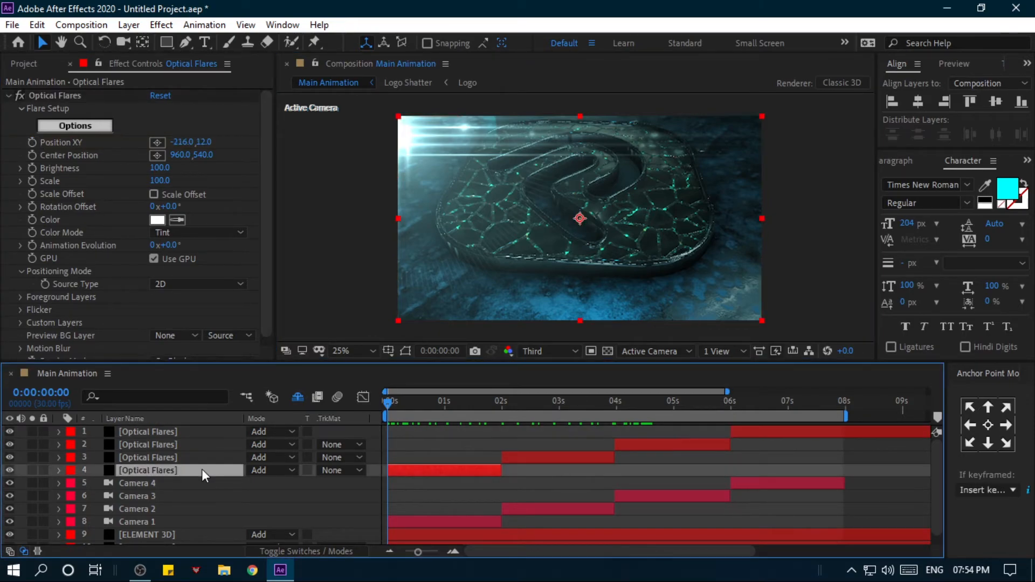
pyautogui.click(34, 141)
pyautogui.moveTo(357, 118); pyautogui.dragTo(354, 102)
pyautogui.click(469, 405)
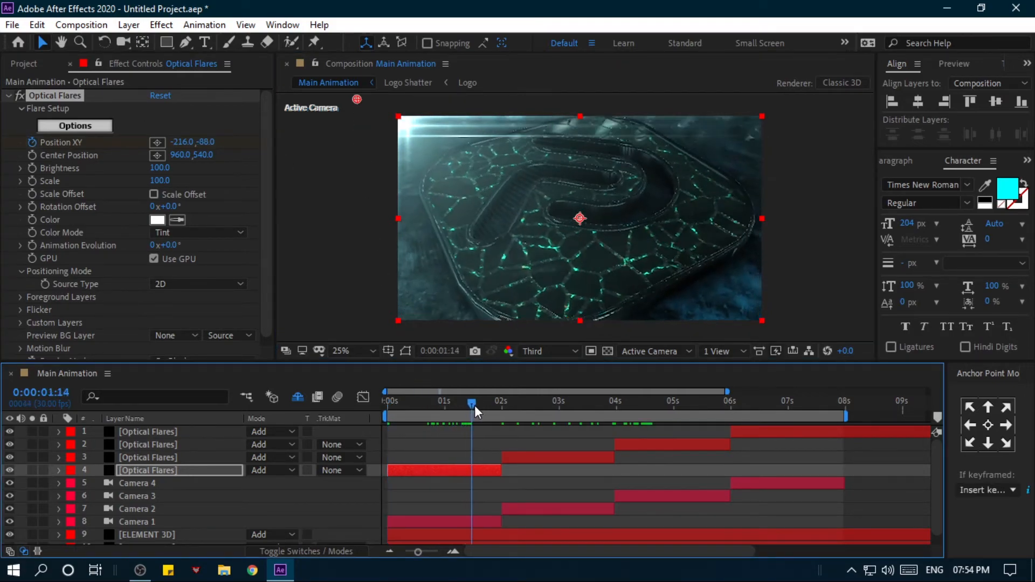
pyautogui.moveTo(471, 409); pyautogui.dragTo(501, 406)
pyautogui.moveTo(362, 103); pyautogui.dragTo(777, 91)
pyautogui.moveTo(500, 404); pyautogui.dragTo(408, 383)
pyautogui.moveTo(449, 144); pyautogui.dragTo(453, 176)
pyautogui.press('Home')
pyautogui.moveTo(418, 402); pyautogui.dragTo(500, 393)
# - Try the Bilderberg preset from Conspiracy Presets on the second shot's Optical Flares layer
pyautogui.click(511, 458)
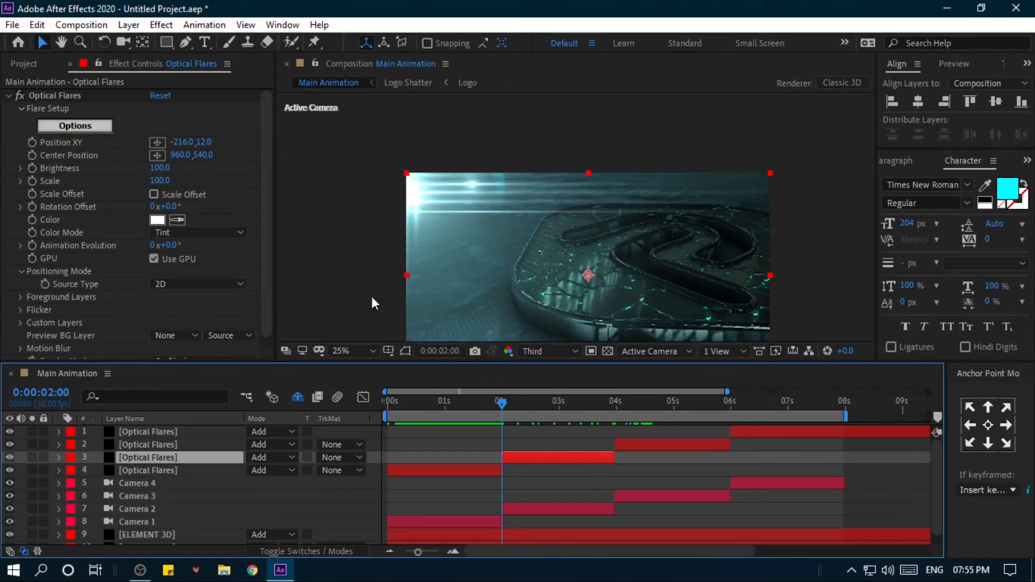
pyautogui.press('pagedown')
pyautogui.press('pagedown')
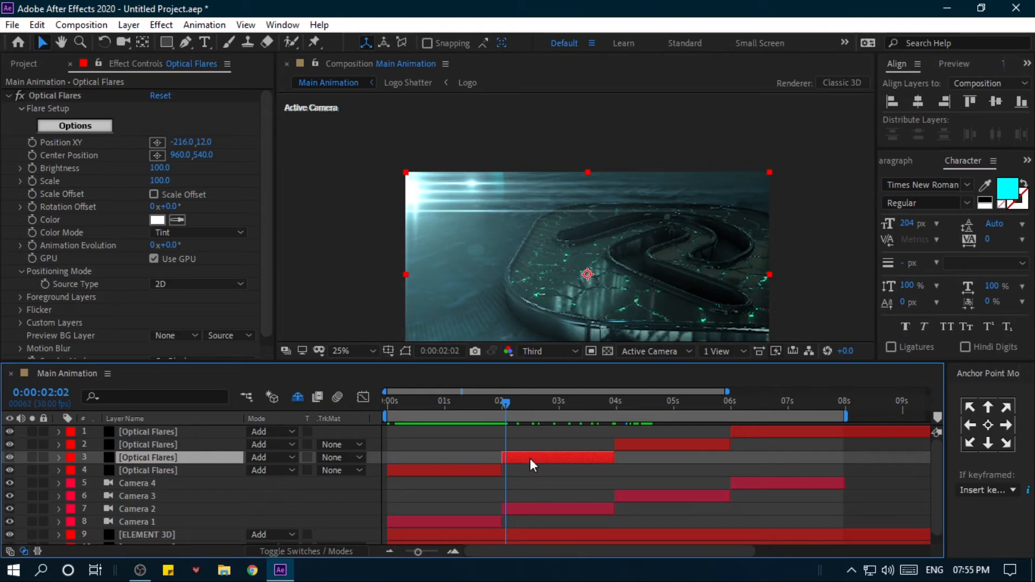
pyautogui.click(45, 125)
pyautogui.doubleClick(885, 454)
pyautogui.scroll(-1, 746, 451)
pyautogui.scroll(1, 745, 451)
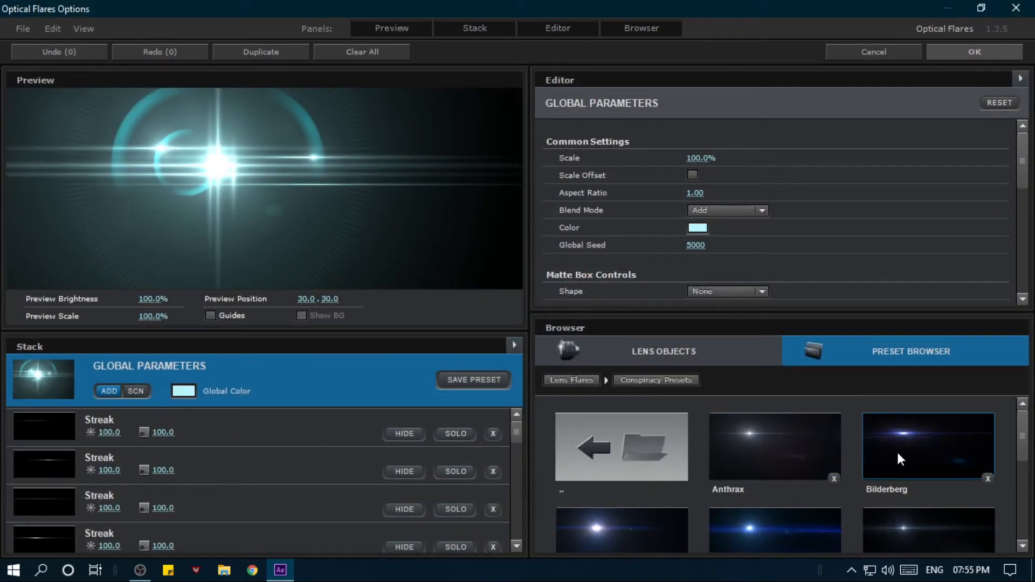
pyautogui.click(897, 459)
pyautogui.click(965, 52)
# - Move the second shot's flare to the frame's lower-left corner at about 32, 1032 with the time at 0:00:02:08
pyautogui.click(516, 401)
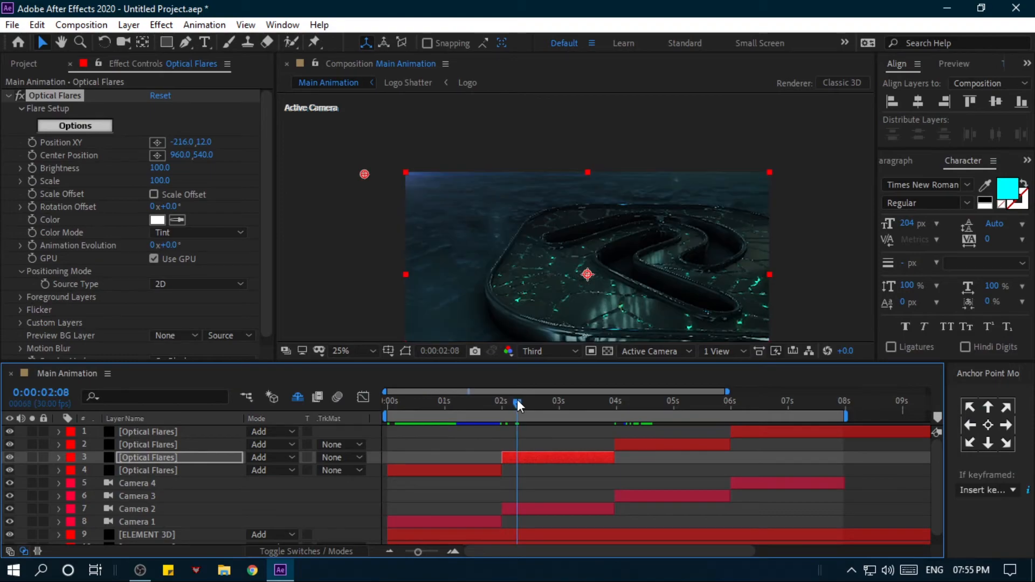
pyautogui.moveTo(362, 176); pyautogui.dragTo(409, 221)
pyautogui.moveTo(377, 218); pyautogui.dragTo(406, 305)
# - Try several other flares from Conspiracy Presets on the second shot's Optical Flares layer
pyautogui.click(89, 127)
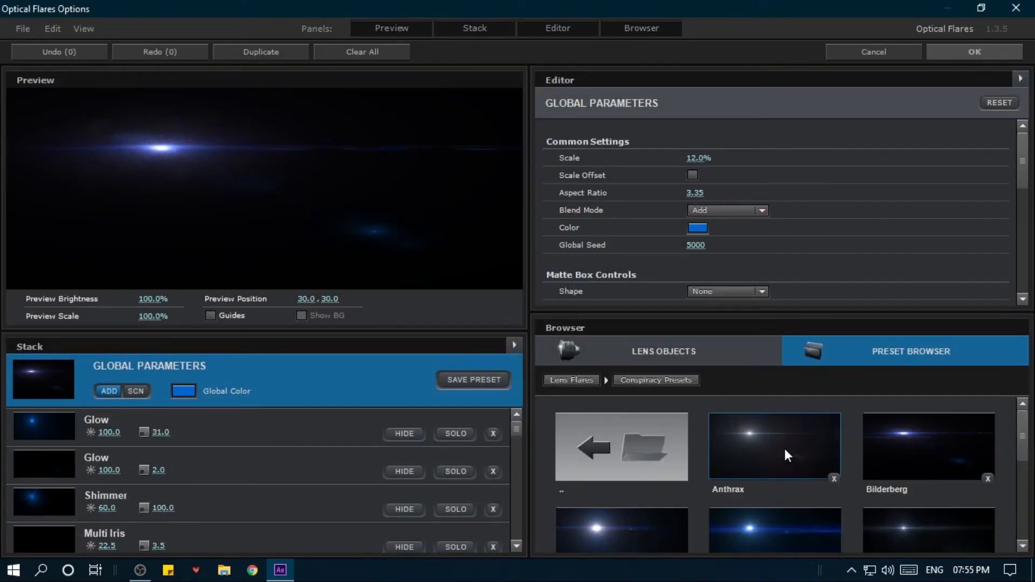
pyautogui.scroll(-5, 784, 448)
pyautogui.click(769, 505)
pyautogui.scroll(2, 724, 447)
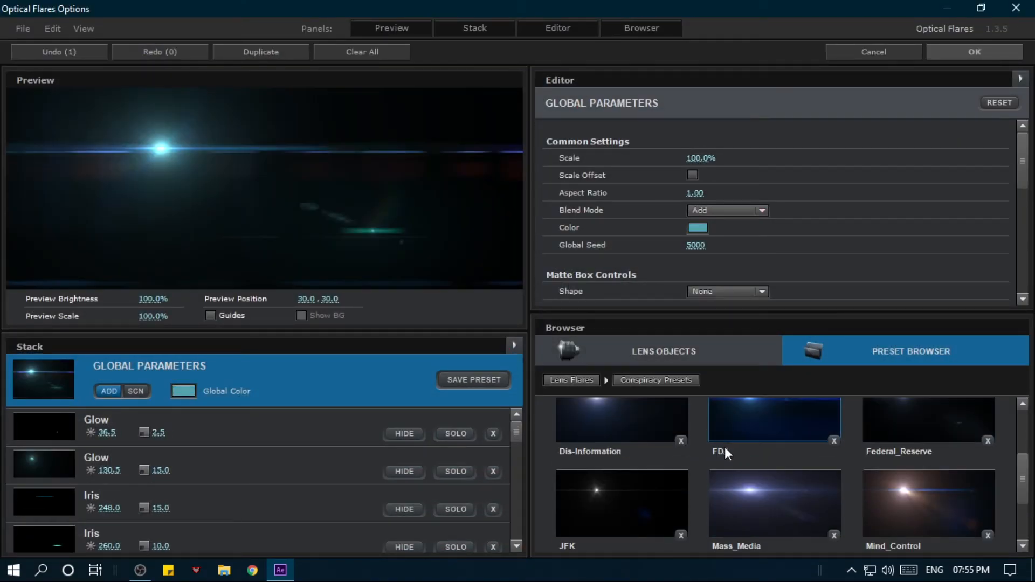
pyautogui.click(724, 447)
pyautogui.click(672, 399)
pyautogui.click(572, 380)
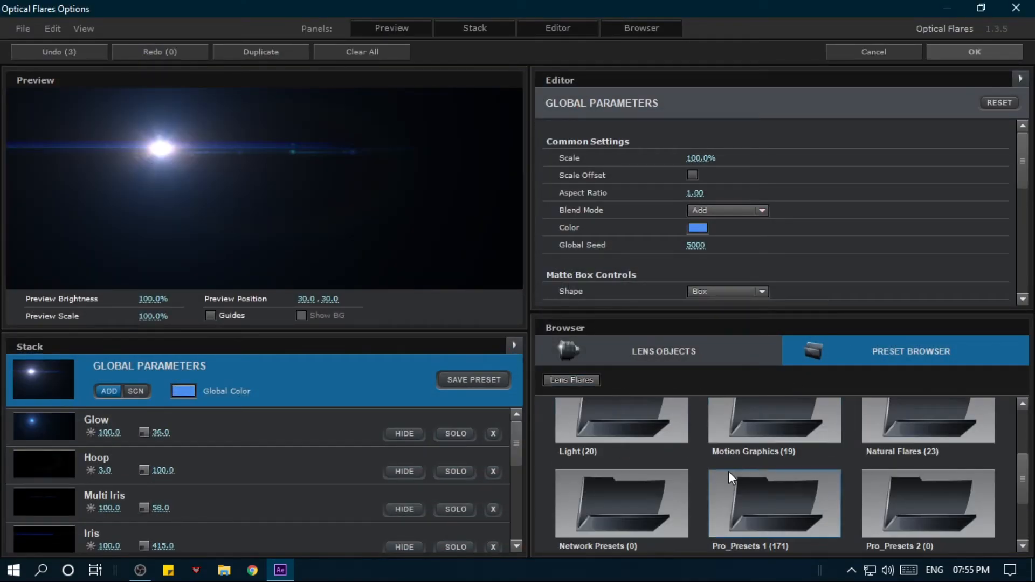
# - Load the Amayi preset from 200+Optical Presets for the second shot and move its flare to about 316, 904
pyautogui.scroll(3, 744, 453)
pyautogui.click(750, 471)
pyautogui.scroll(-2, 757, 481)
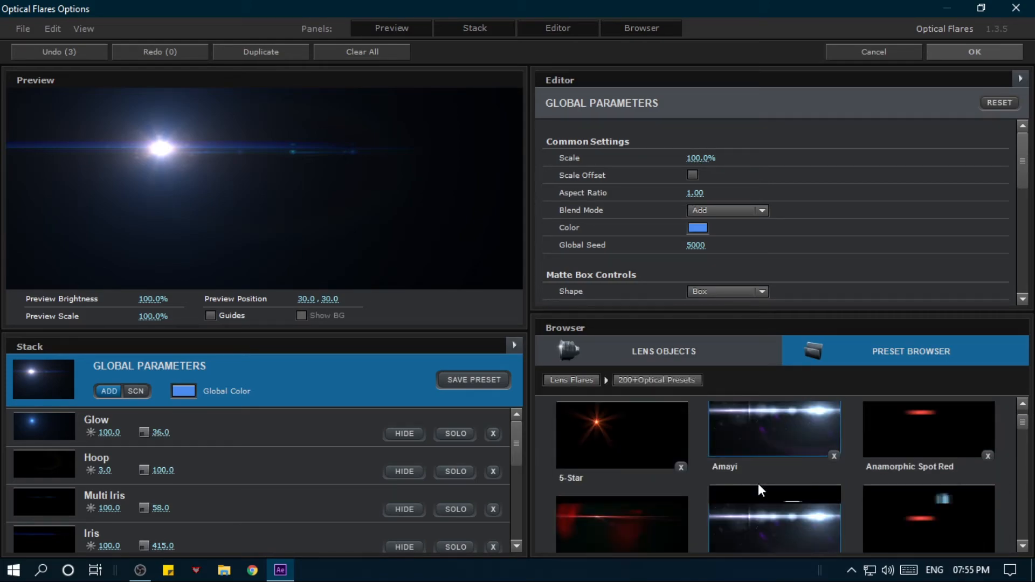
pyautogui.click(766, 465)
pyautogui.click(995, 54)
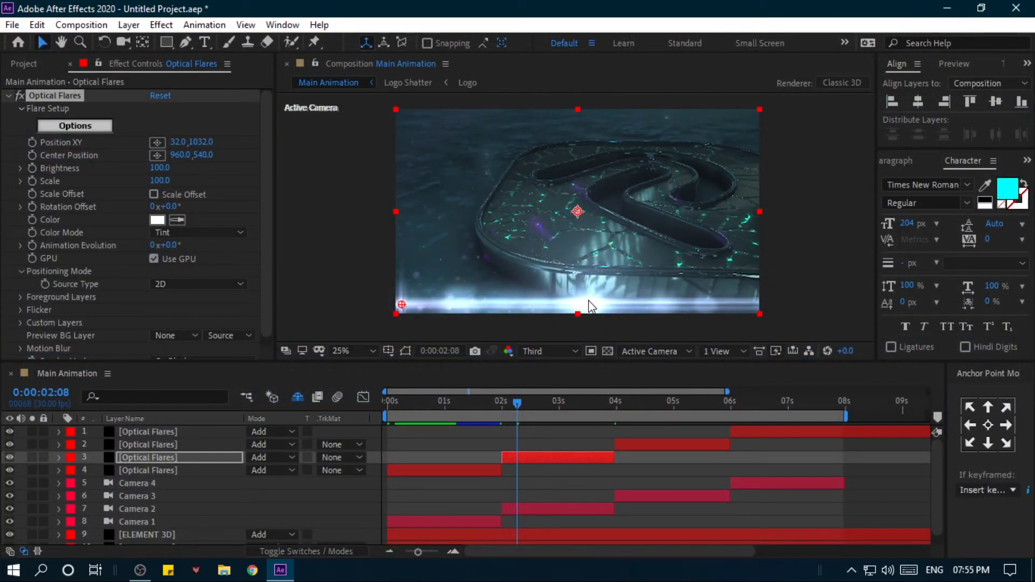
pyautogui.moveTo(405, 305); pyautogui.dragTo(462, 297)
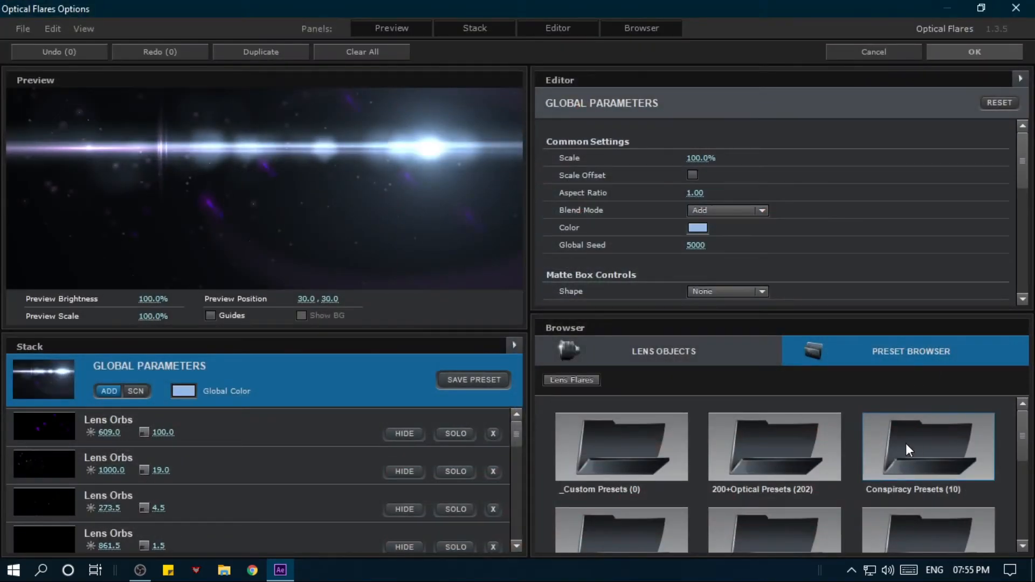
# - Look through the 200+Optical Presets folder for a different flare for the second shot
pyautogui.click(906, 443)
pyautogui.scroll(1, 796, 445)
pyautogui.click(571, 380)
pyautogui.scroll(1, 685, 453)
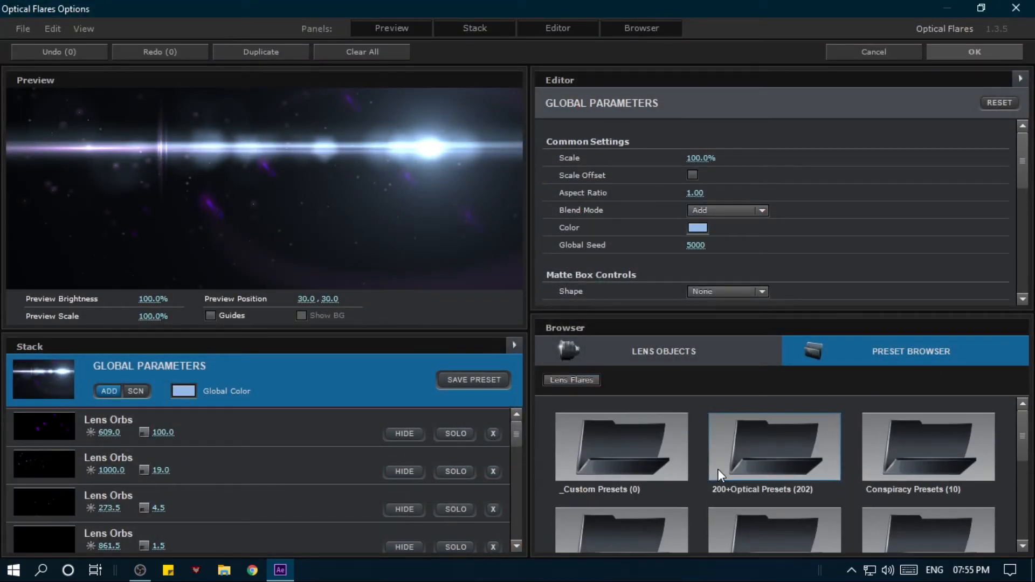
pyautogui.click(763, 457)
pyautogui.scroll(-3, 769, 469)
pyautogui.scroll(1, 762, 493)
pyautogui.scroll(-3, 645, 485)
pyautogui.scroll(-10, 661, 488)
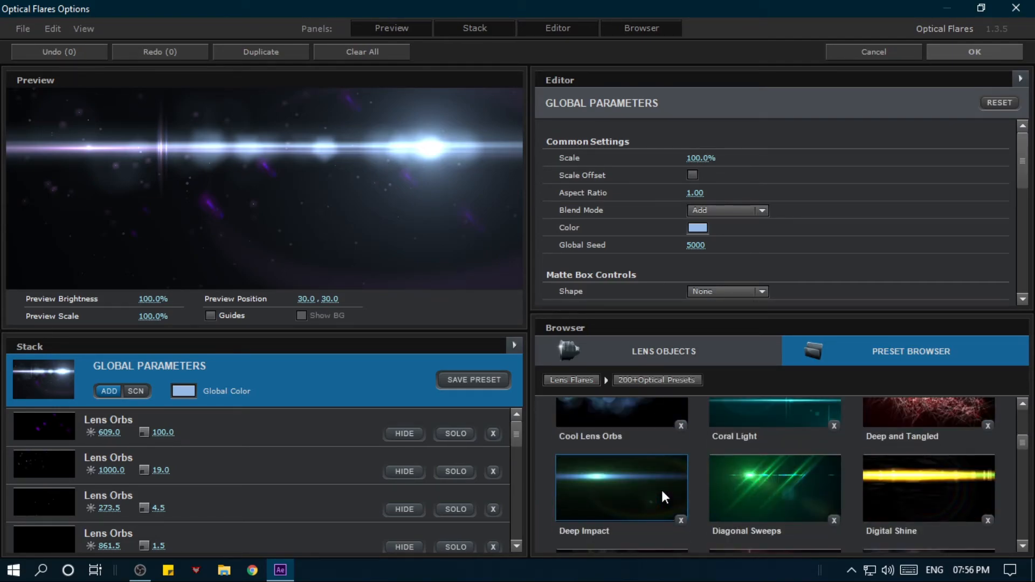
pyautogui.scroll(15, 743, 464)
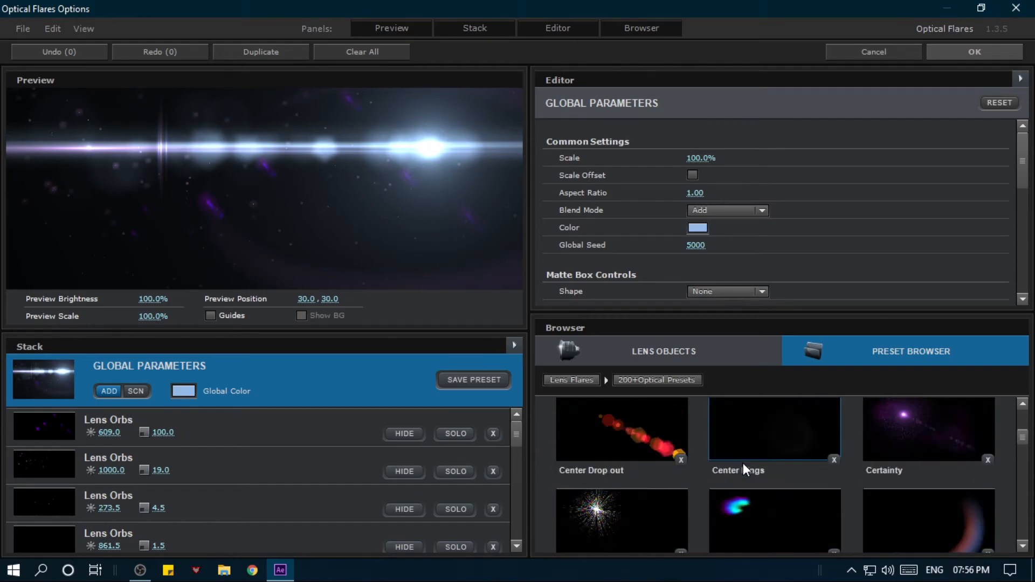
pyautogui.scroll(1, 743, 464)
pyautogui.scroll(-1, 766, 464)
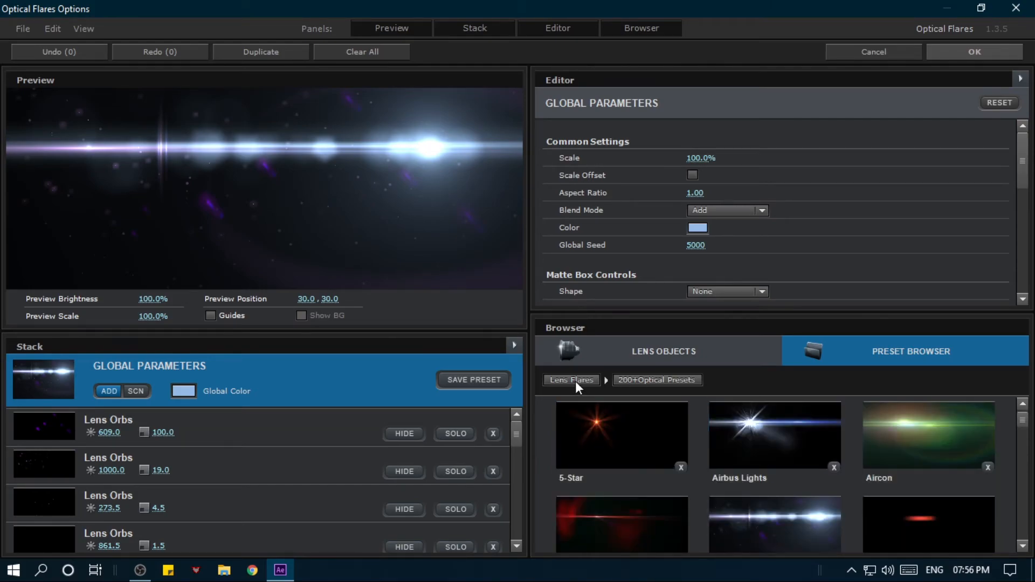
# - Load a blue-violet horizontal streak preset from another preset folder for the second shot's flare
pyautogui.click(571, 379)
pyautogui.doubleClick(633, 442)
pyautogui.click(869, 506)
pyautogui.click(997, 52)
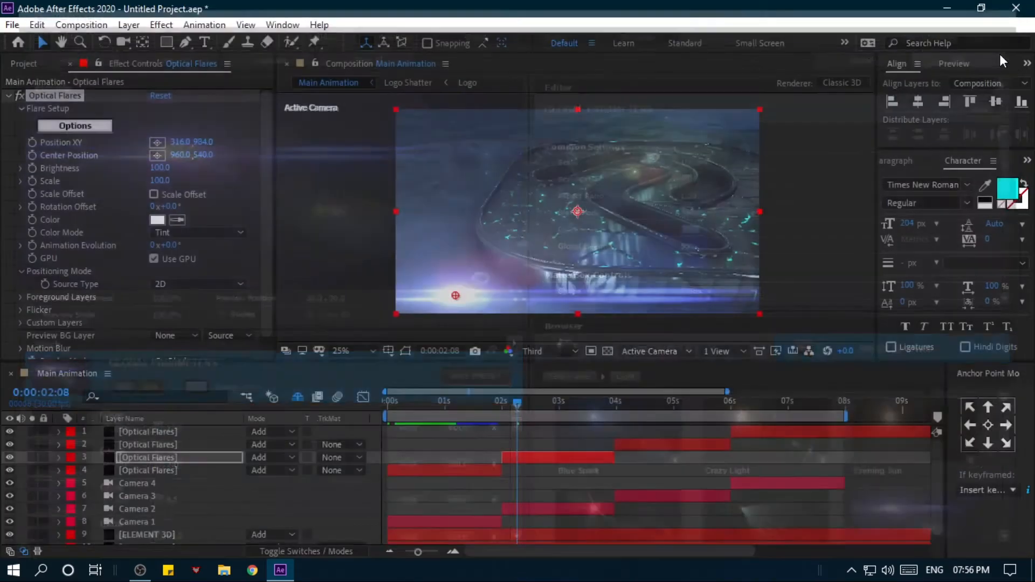
# - Animate the second flare's Position XY from about -92, 1024 at the shot's start to about 2364, 1172 at 0:00:03:28
pyautogui.moveTo(380, 300); pyautogui.dragTo(378, 303)
pyautogui.moveTo(516, 405)
pyautogui.mouseDown()
pyautogui.moveTo(502, 409)
pyautogui.moveTo(612, 415)
pyautogui.mouseUp()
pyautogui.click(32, 142)
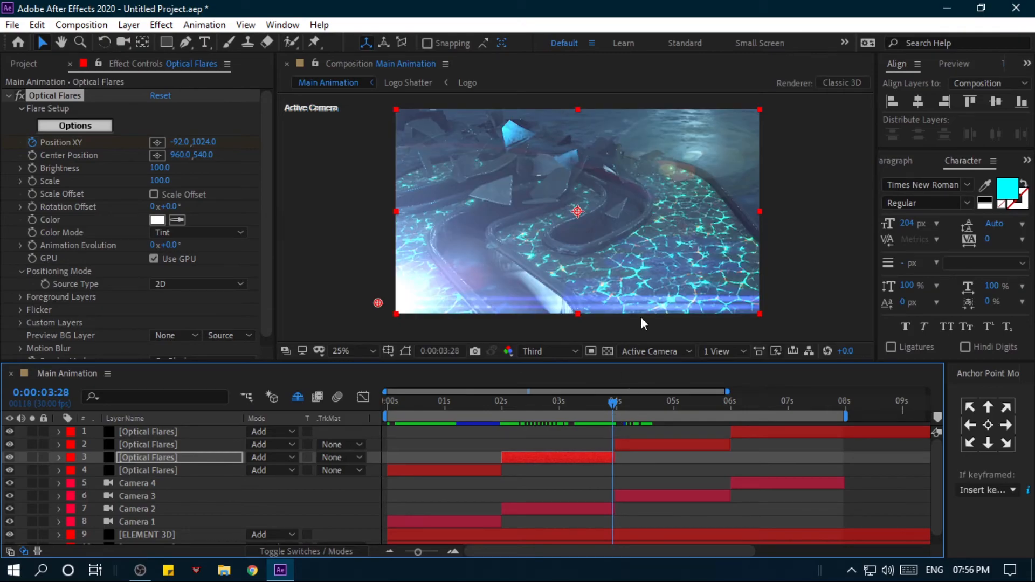
pyautogui.moveTo(374, 303)
pyautogui.mouseDown()
pyautogui.moveTo(475, 329)
pyautogui.moveTo(723, 345)
pyautogui.moveTo(839, 331)
pyautogui.mouseUp()
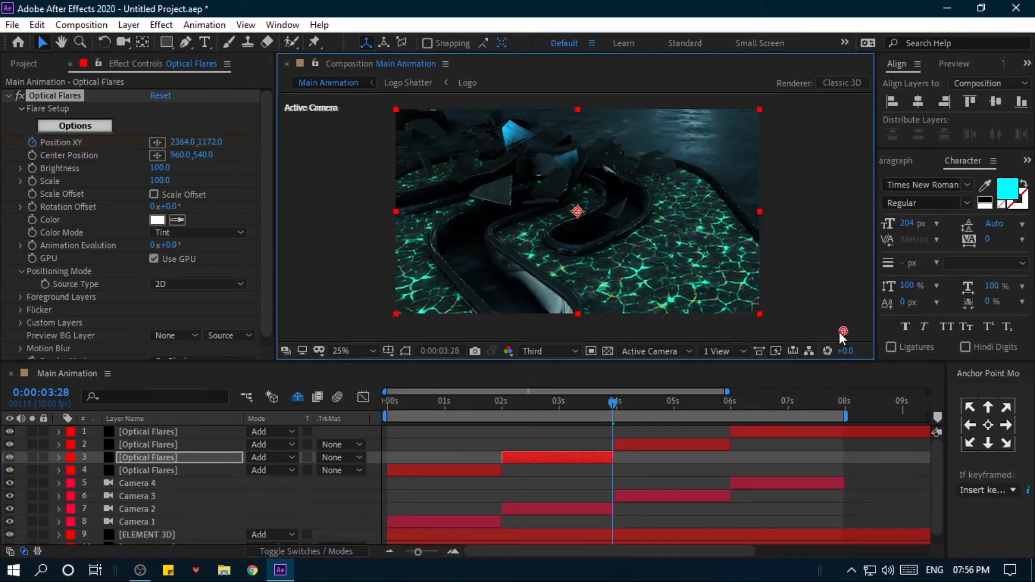
# - Lower the second shot's Optical Flares layer opacity to 47% and scrub through the shot
pyautogui.moveTo(632, 406); pyautogui.dragTo(529, 399)
pyautogui.press('t')
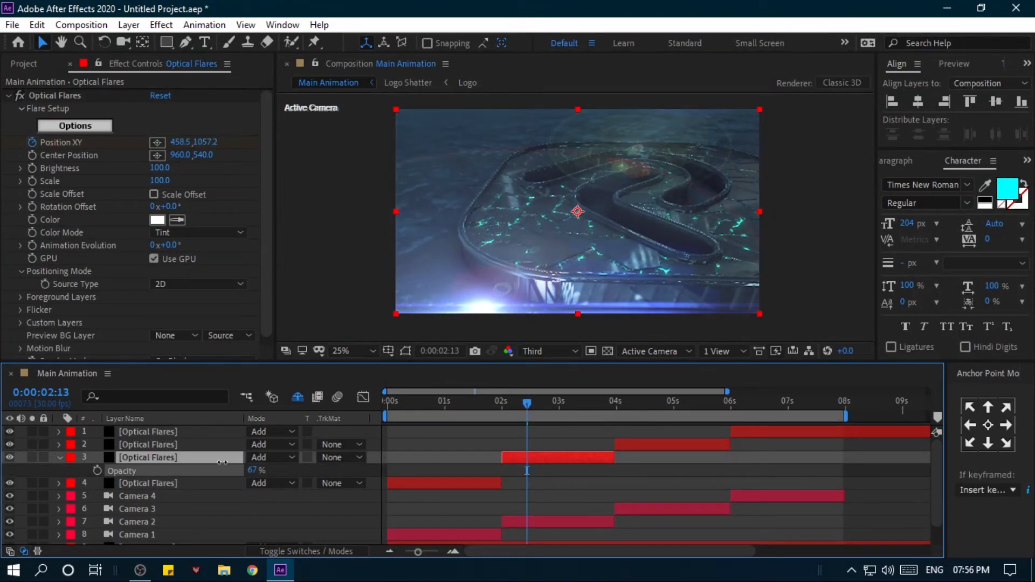
pyautogui.moveTo(204, 452); pyautogui.dragTo(197, 450)
pyautogui.moveTo(492, 402); pyautogui.dragTo(617, 396)
# - Load a dim blue flare preset on the third shot's Optical Flares layer at 0:00:04:02
pyautogui.click(621, 403)
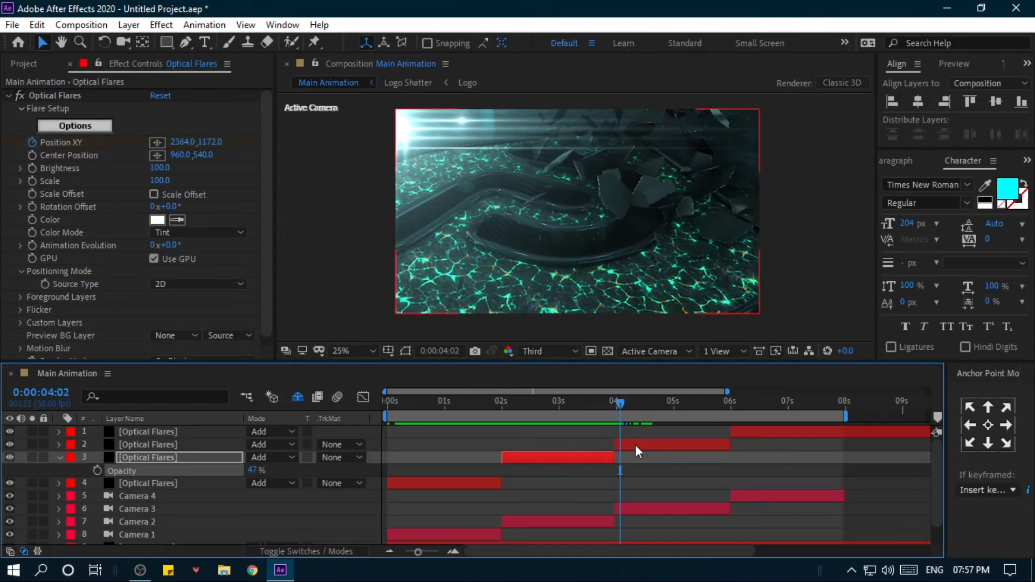
pyautogui.click(181, 446)
pyautogui.click(57, 130)
pyautogui.scroll(-2, 746, 476)
pyautogui.doubleClick(765, 443)
pyautogui.click(756, 438)
pyautogui.click(933, 51)
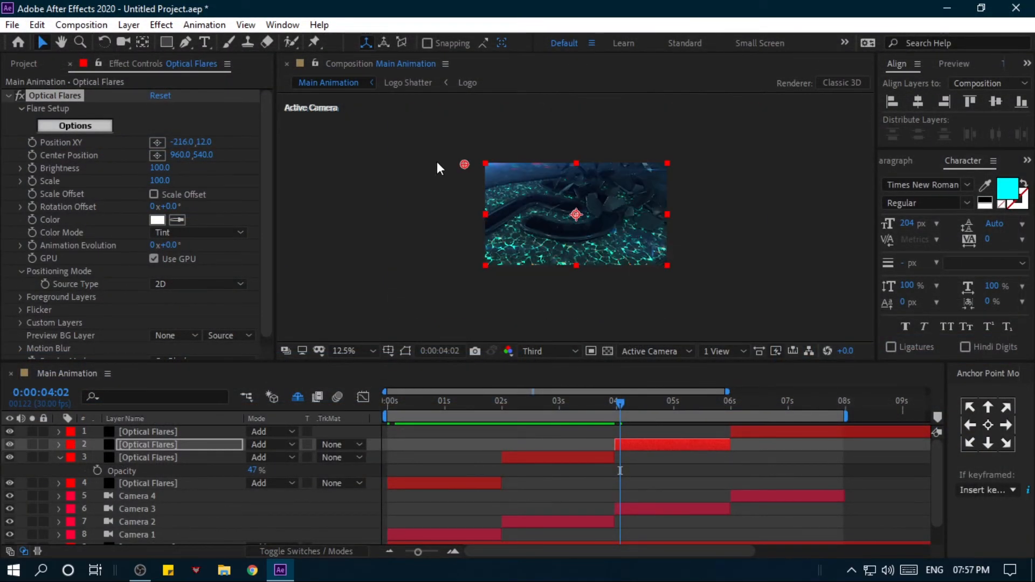
# - Keyframe the third flare's Position XY near the end of its shot, beyond the frame's upper-right corner at about 2208, 40
pyautogui.moveTo(620, 407); pyautogui.dragTo(729, 416)
pyautogui.click(32, 142)
pyautogui.moveTo(357, 109); pyautogui.dragTo(814, 115)
pyautogui.moveTo(680, 403); pyautogui.dragTo(732, 392)
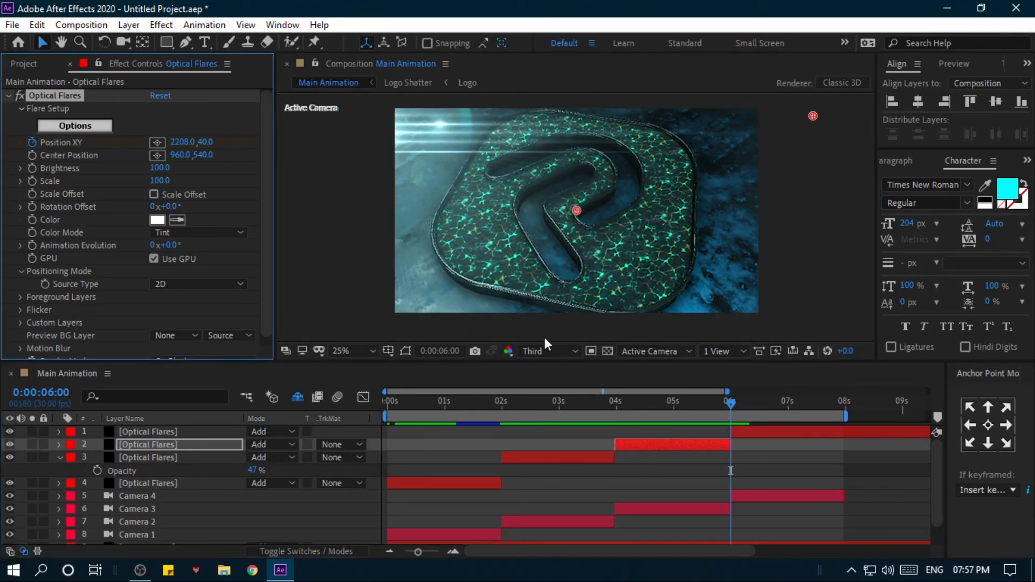
# - Keyframe the third flare's Position XY at 0:00:07:28, beyond the frame's lower-right corner at about 2360, 1024
pyautogui.click(778, 410)
pyautogui.moveTo(778, 409); pyautogui.dragTo(841, 413)
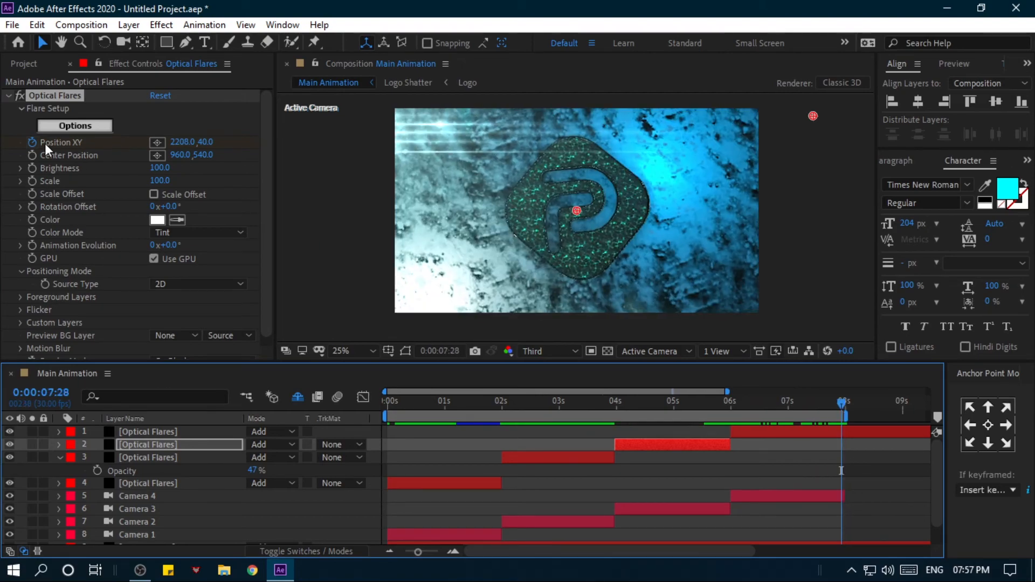
pyautogui.scroll(-1, 418, 189)
pyautogui.moveTo(693, 166); pyautogui.dragTo(626, 173)
pyautogui.click(157, 142)
pyautogui.click(708, 262)
# - Reveal the third flare's Position XY keyframes and move them to the shot's start at 4 seconds and its end at 6 seconds
pyautogui.moveTo(833, 407); pyautogui.dragTo(772, 402)
pyautogui.hotkey('ctrl', 'Up')
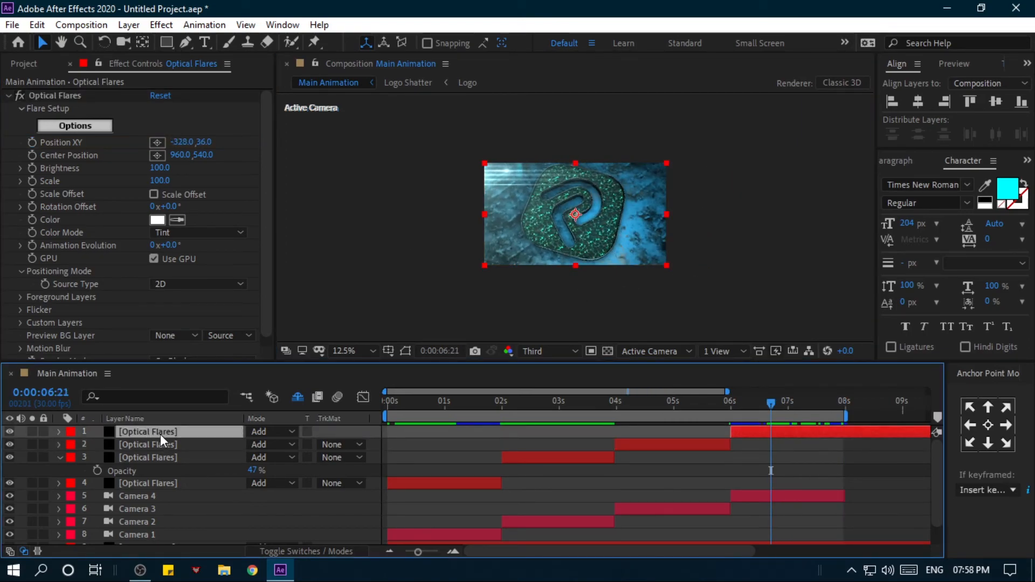
pyautogui.click(176, 443)
pyautogui.moveTo(631, 402)
pyautogui.mouseDown()
pyautogui.moveTo(604, 402)
pyautogui.moveTo(679, 412)
pyautogui.moveTo(664, 400)
pyautogui.moveTo(616, 399)
pyautogui.mouseUp()
pyautogui.press('u')
pyautogui.click(728, 472)
pyautogui.moveTo(723, 473); pyautogui.dragTo(615, 468)
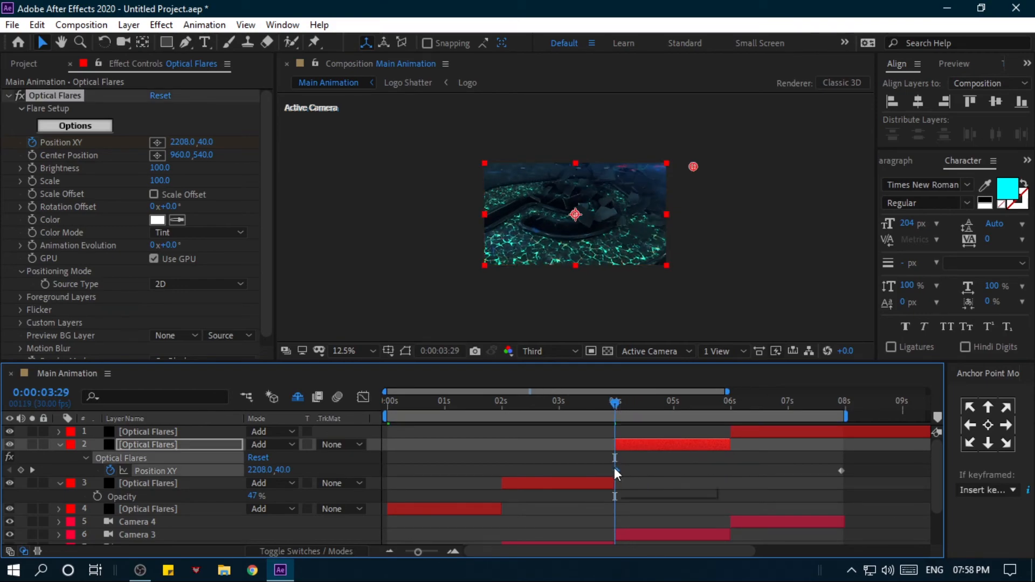
pyautogui.moveTo(735, 474); pyautogui.dragTo(730, 471)
# - Reposition the third flare's Position XY keyframes to start beyond the frame's upper-left corner and end past the upper-right corner at 1992, -24
pyautogui.moveTo(637, 407); pyautogui.dragTo(614, 412)
pyautogui.moveTo(693, 167); pyautogui.dragTo(470, 158)
pyautogui.moveTo(670, 417); pyautogui.dragTo(726, 418)
pyautogui.click(730, 471)
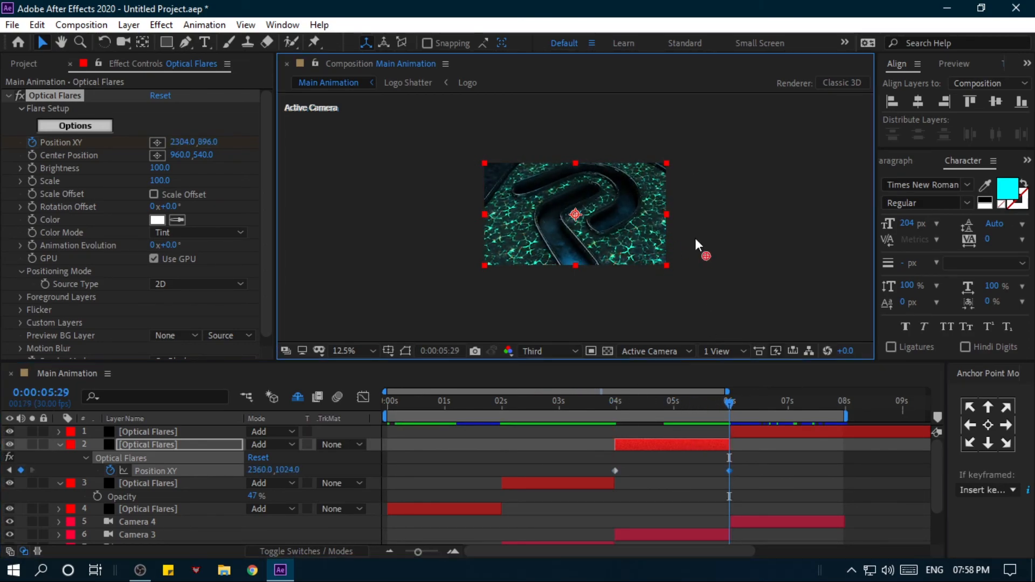
pyautogui.moveTo(708, 262); pyautogui.dragTo(673, 160)
# - Keyframe the fourth flare's Position XY to travel from -328, 36 to beyond the frame's upper-right edge at 0:00:07:28
pyautogui.moveTo(702, 400); pyautogui.dragTo(844, 403)
pyautogui.click(747, 433)
pyautogui.click(33, 142)
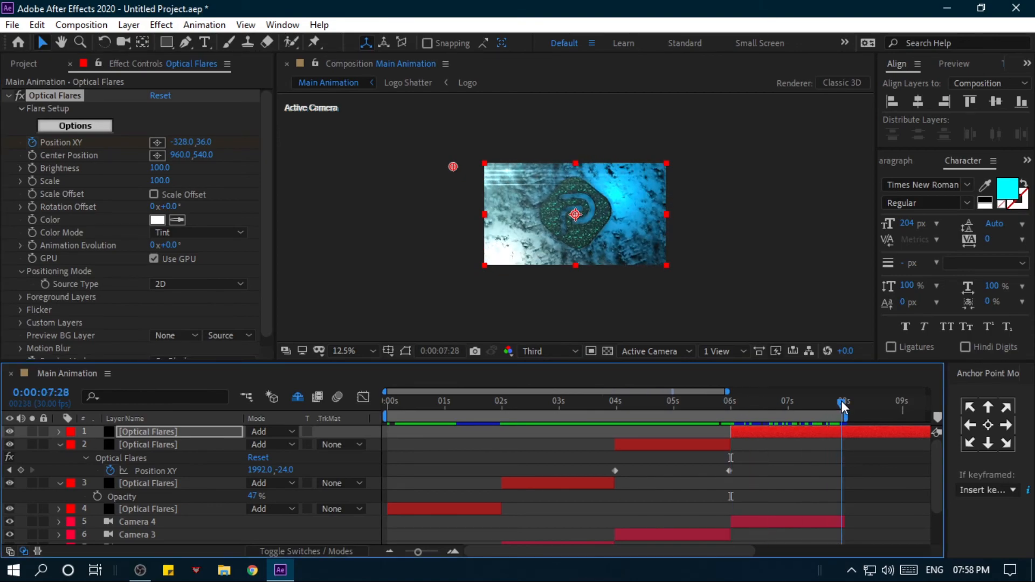
pyautogui.moveTo(454, 166); pyautogui.dragTo(686, 174)
pyautogui.moveTo(768, 407); pyautogui.dragTo(836, 402)
pyautogui.click(75, 126)
pyautogui.click(874, 51)
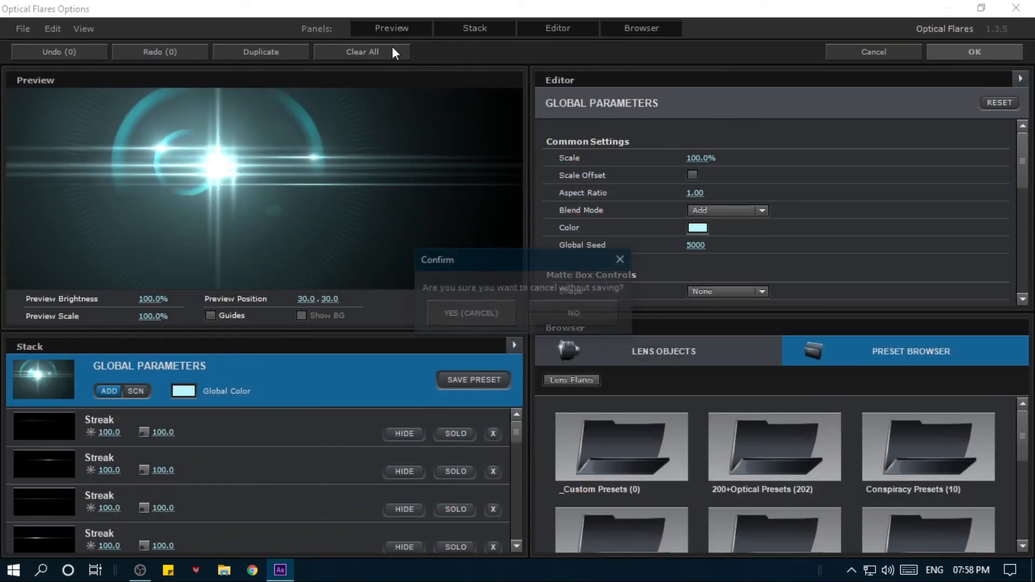
pyautogui.click(485, 311)
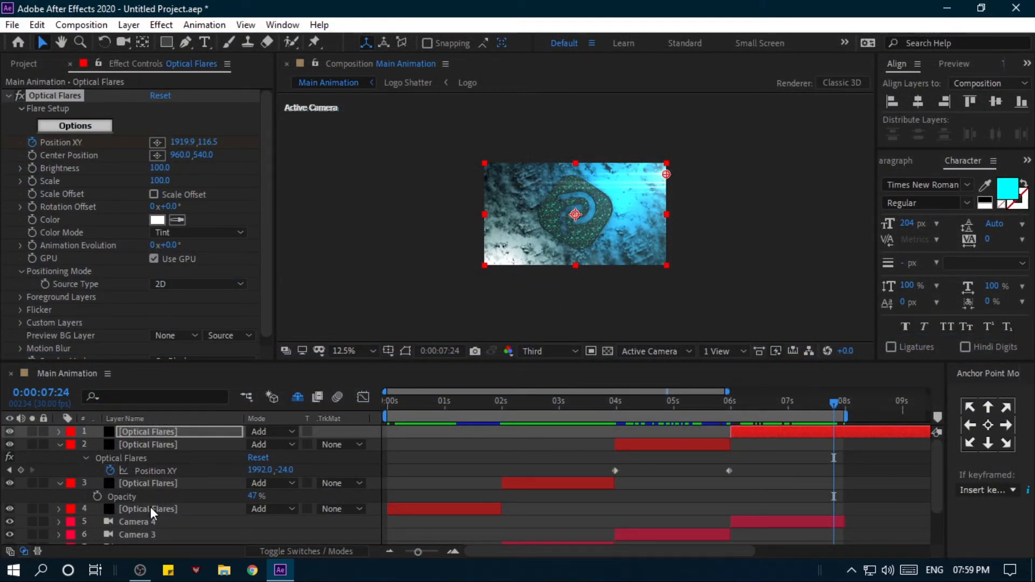
# - Open the scene setup of the lowest ELEMENT 3D layer and select the Plane Model's metal_grunge_dirty material
pyautogui.scroll(-3, 149, 506)
pyautogui.click(173, 537)
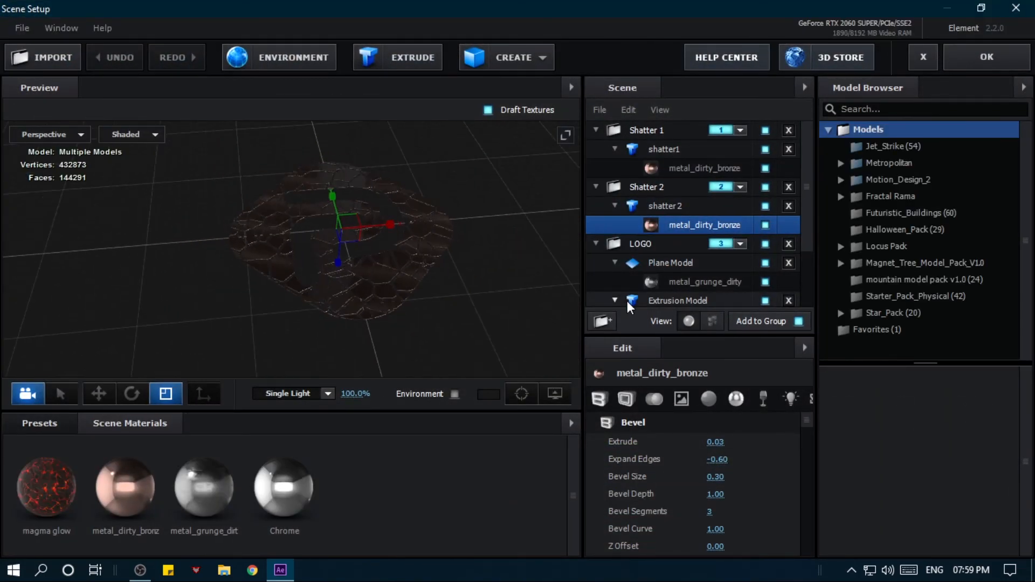
pyautogui.click(671, 264)
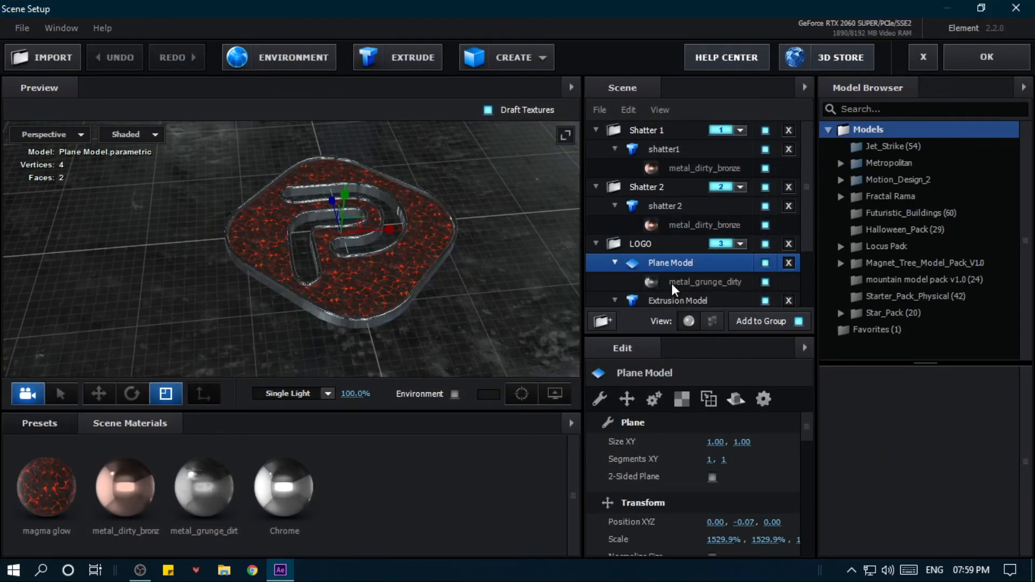
pyautogui.click(672, 283)
# - Replace the Plane Model's material with another preset from the Pro_Shaders_2 Metal folder and save the scene
pyautogui.click(39, 423)
pyautogui.click(81, 524)
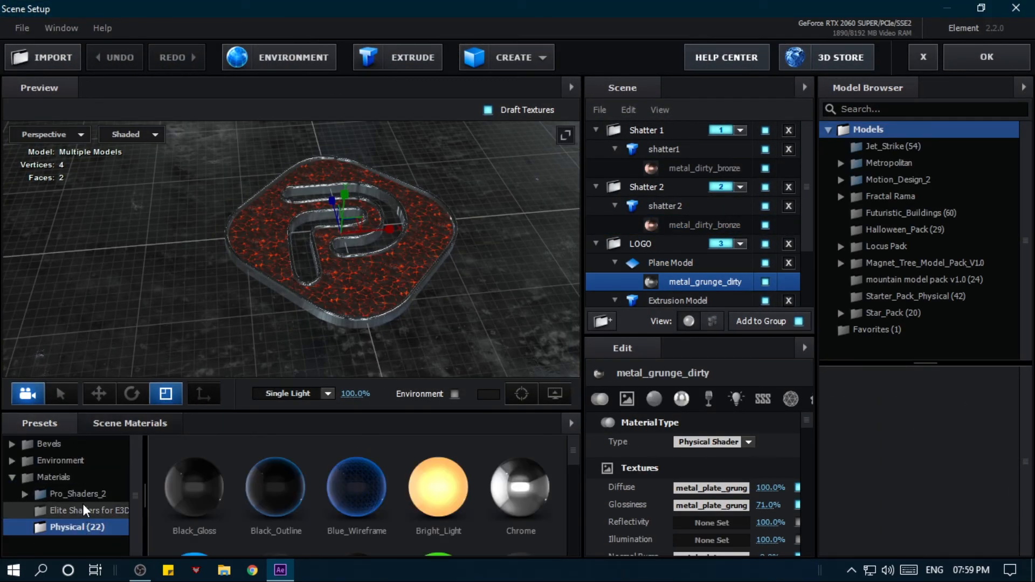
pyautogui.doubleClick(81, 501)
pyautogui.scroll(-3, 81, 507)
pyautogui.click(76, 484)
pyautogui.scroll(-1, 80, 490)
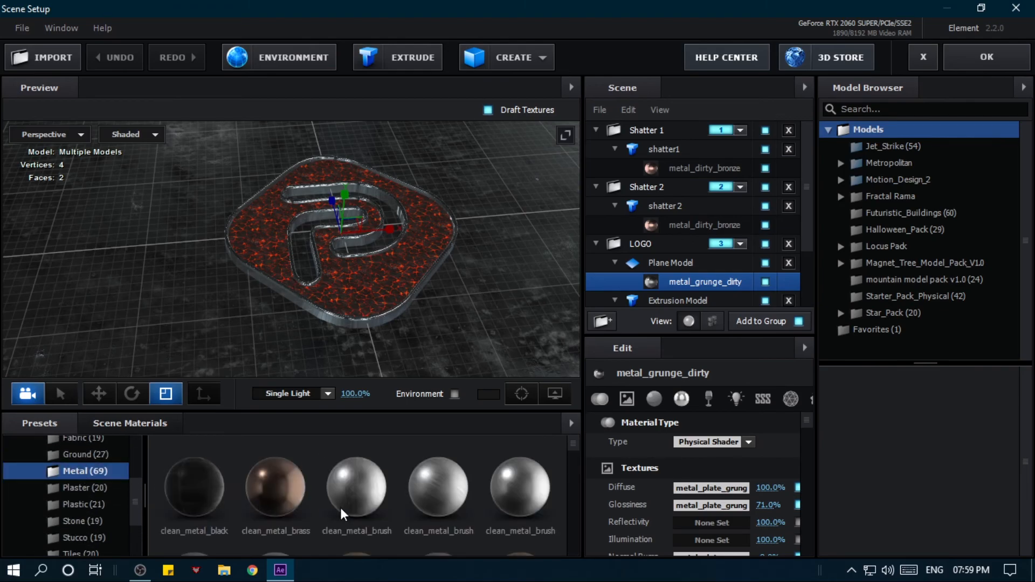
pyautogui.scroll(-1, 320, 509)
pyautogui.click(345, 470)
pyautogui.moveTo(114, 299); pyautogui.dragTo(225, 286)
pyautogui.click(959, 61)
# - Preview the fourth shot up to 0:00:07:28 to check the new plane material and the flare movement at a larger view
pyautogui.moveTo(753, 403); pyautogui.dragTo(842, 384)
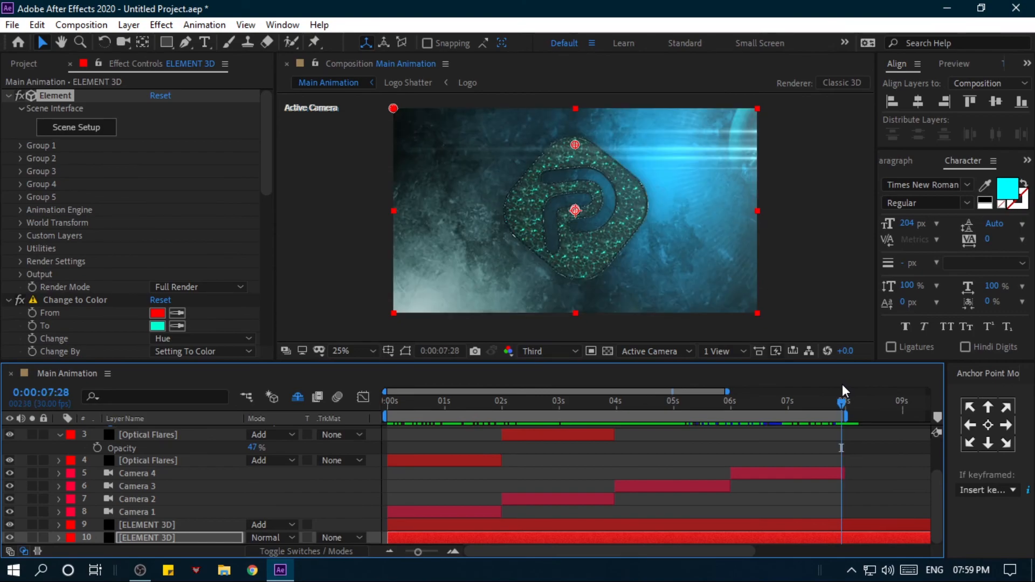
pyautogui.press('.')
pyautogui.press(',')
pyautogui.moveTo(750, 399); pyautogui.dragTo(844, 392)
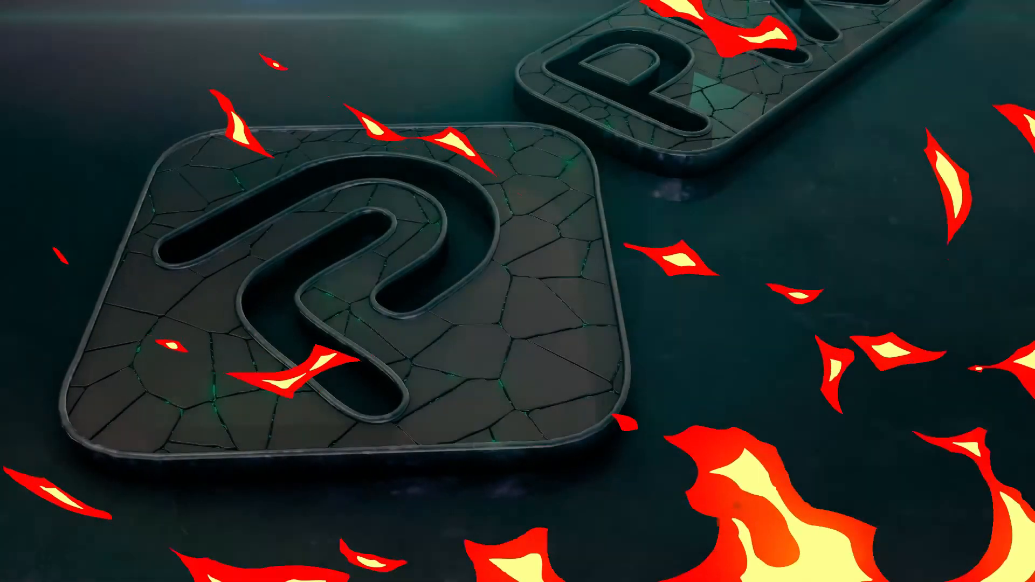